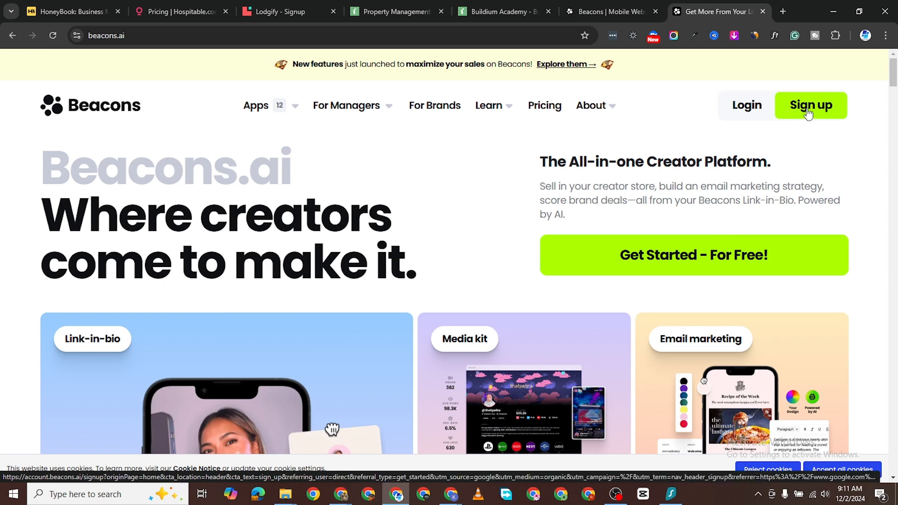
Step: Start signing up for a new Beacons account from the homepage
left_click(807, 114)
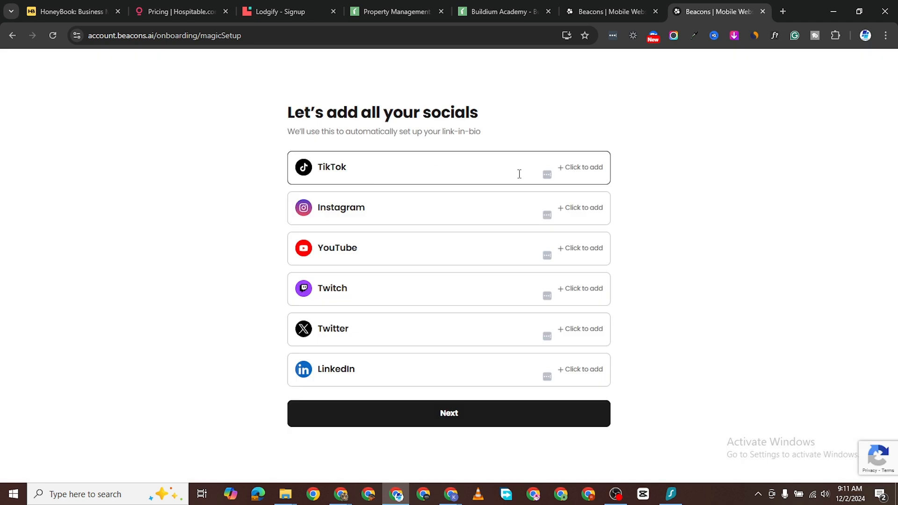
Step: Add the YouTube channel handle to the socials list and continue
left_click(575, 249)
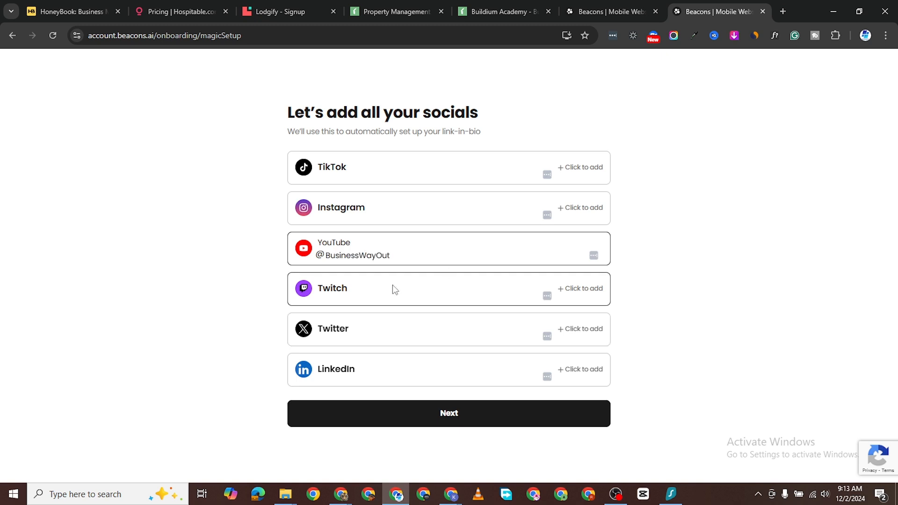
left_click(455, 420)
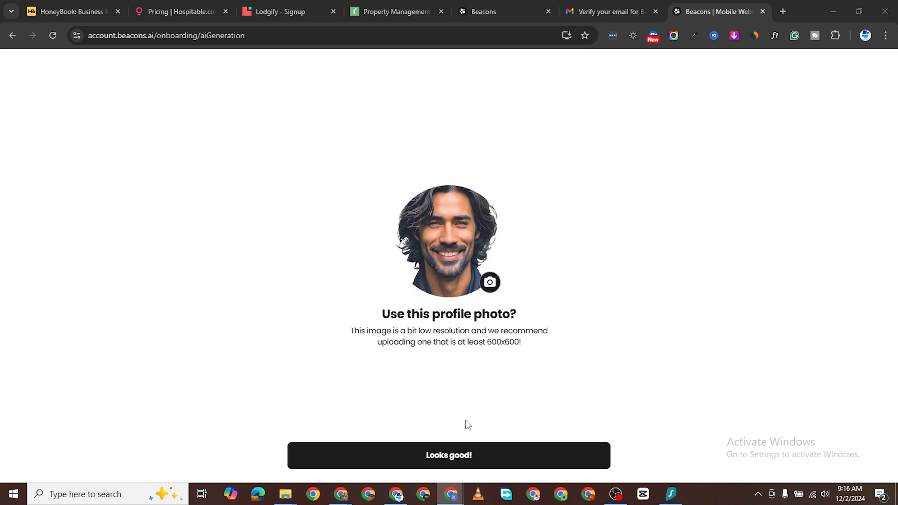
Step: Accept the suggested profile photo, touch up the end of the generated bio, and continue
left_click(467, 457)
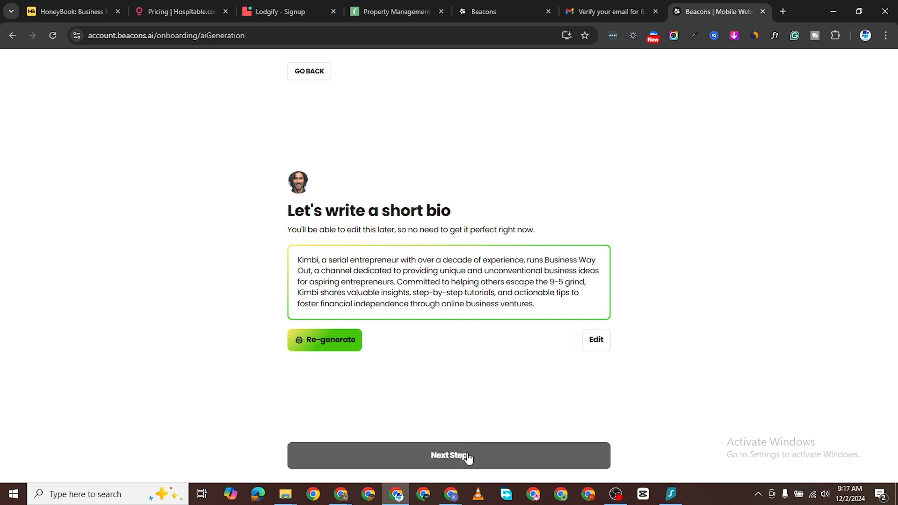
left_click(596, 340)
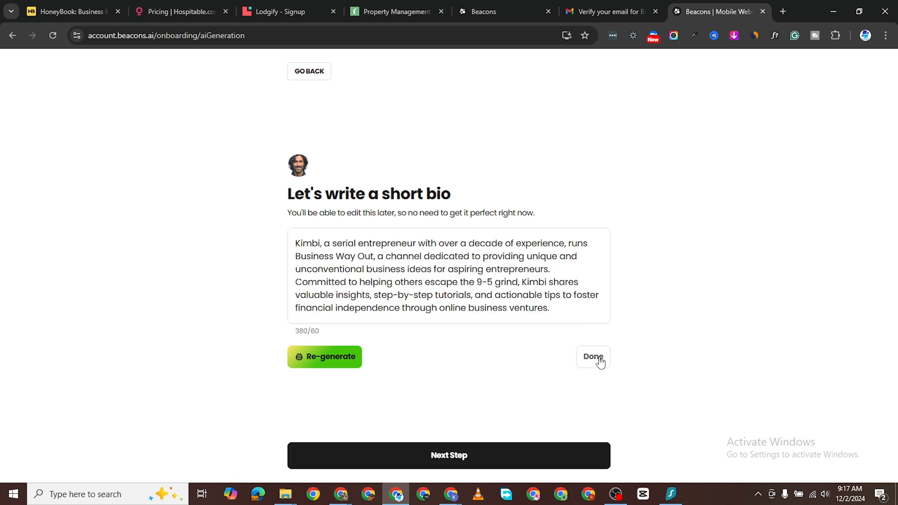
left_click(534, 320)
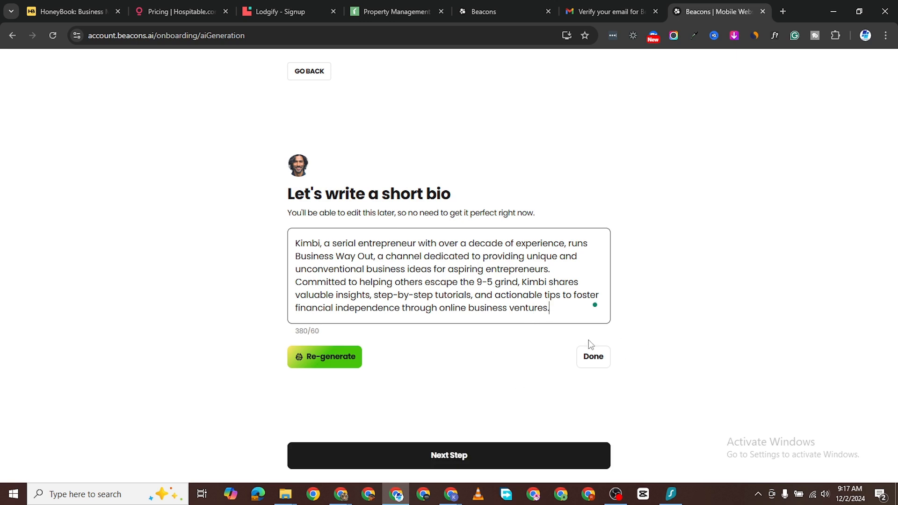
left_click(592, 356)
left_click(490, 456)
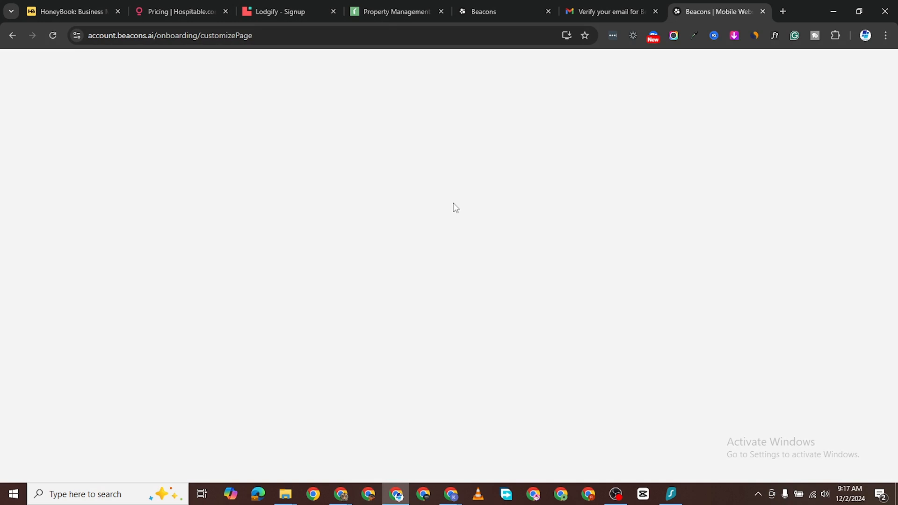
Step: Preview the Cherry, Royal and Forest colour themes, then settle on Dark
scroll(432, 334, "down", 3)
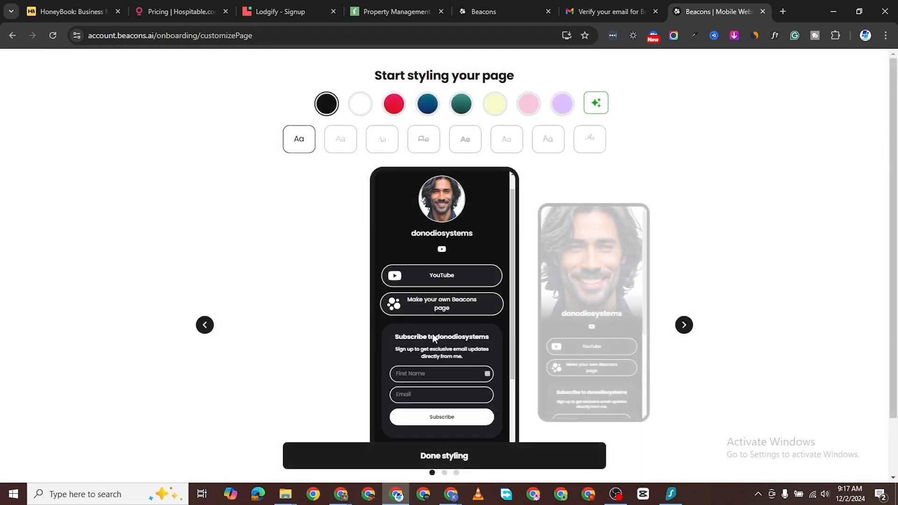
scroll(457, 324, "up", 3)
scroll(458, 327, "up", 1)
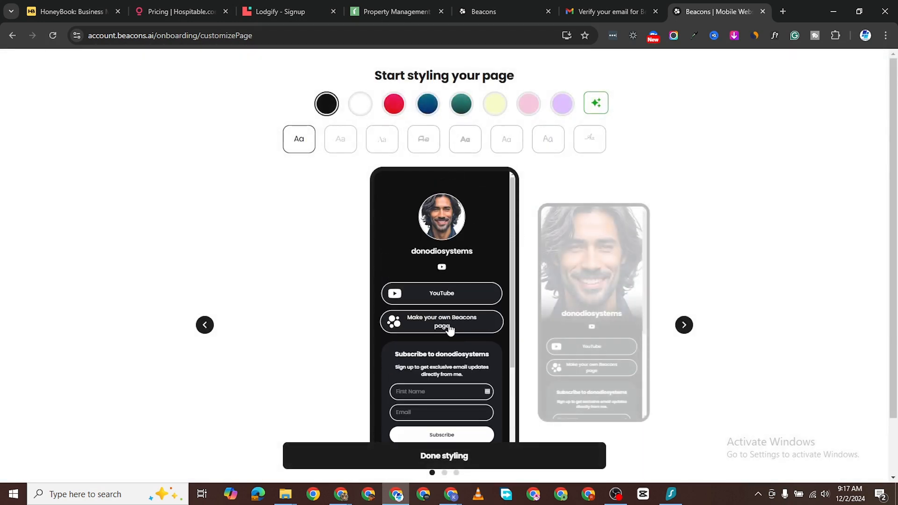
left_click(393, 107)
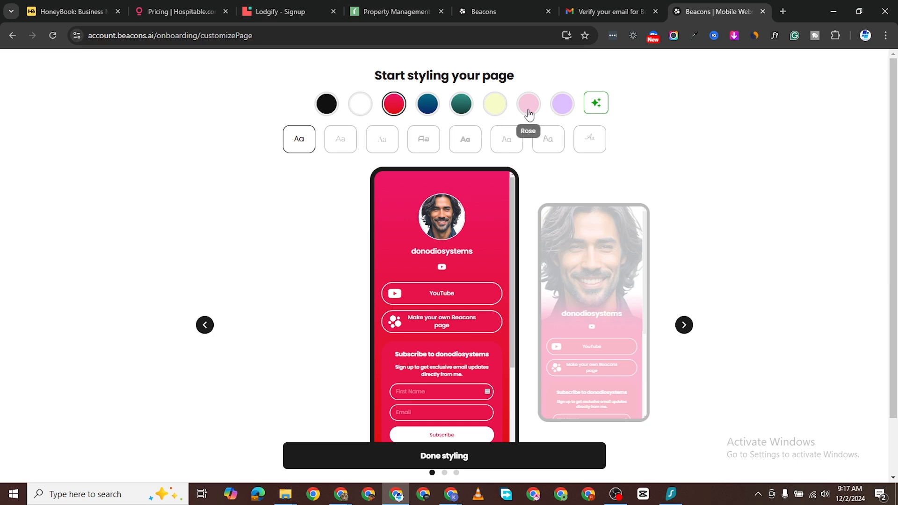
left_click(561, 110)
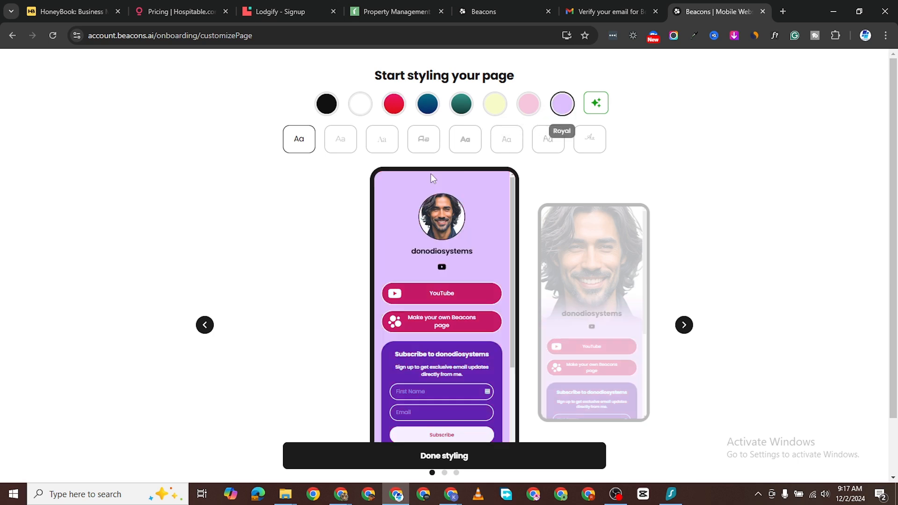
left_click(461, 105)
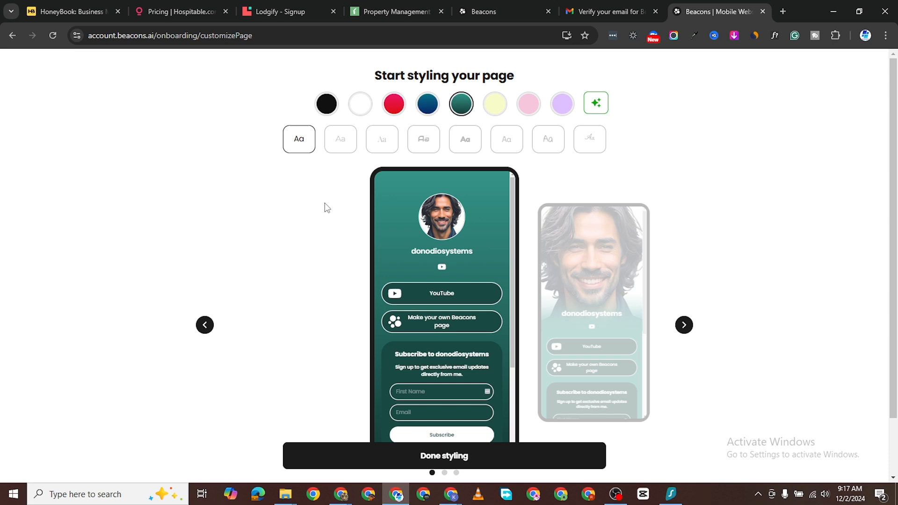
left_click(323, 107)
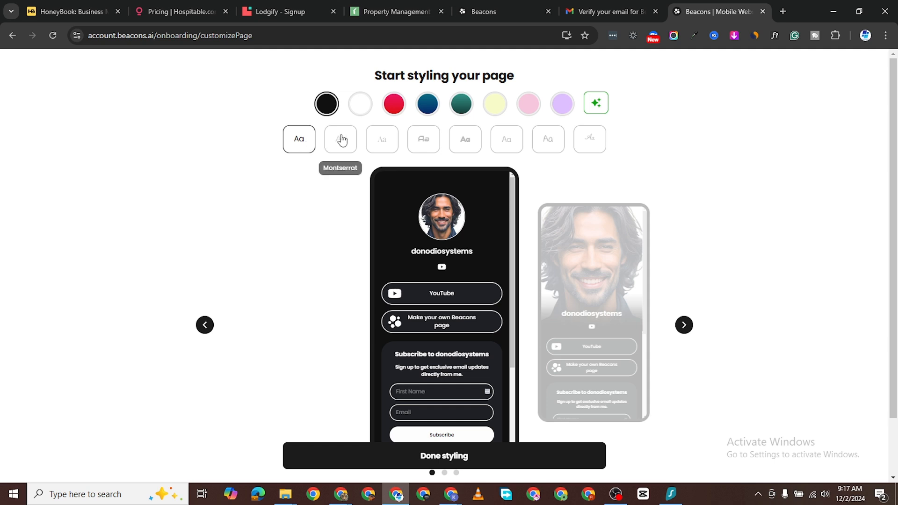
Step: Try the Playfair Display, Audiowide, Fredoka One and Space Mono fonts, then return to Poppins
left_click(382, 140)
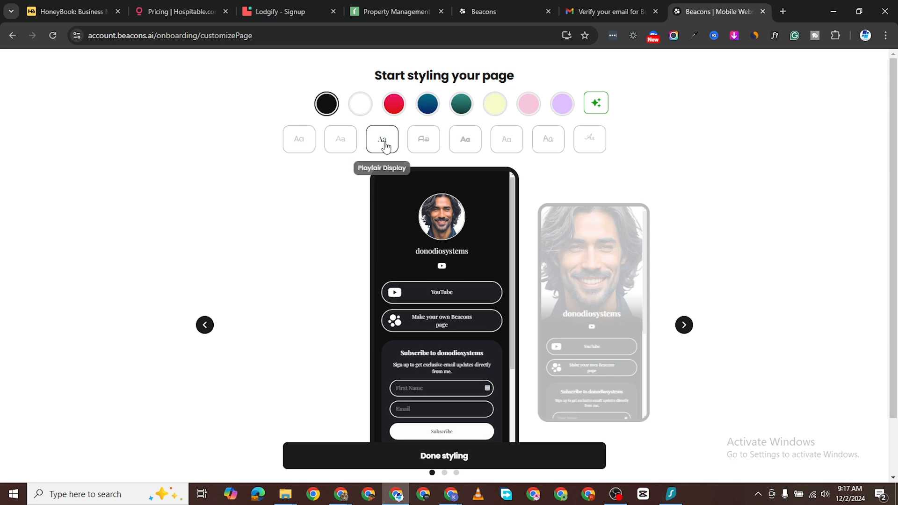
left_click(427, 157)
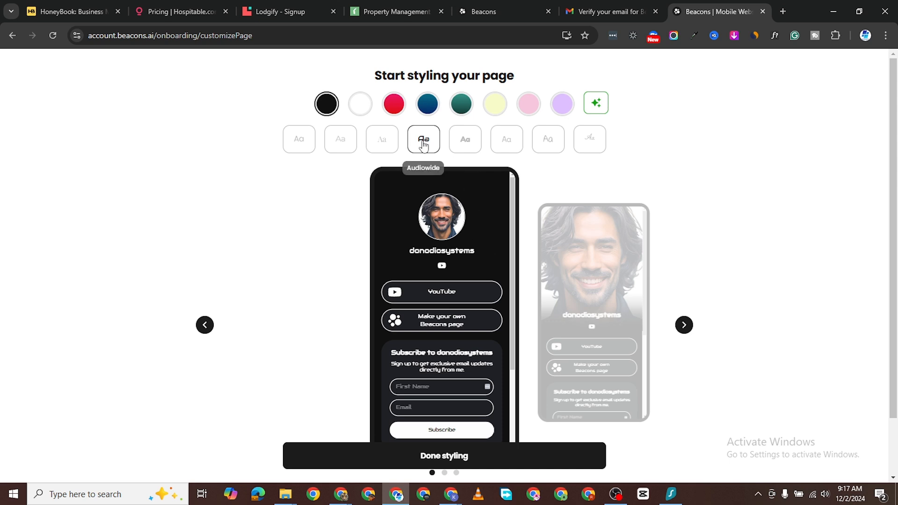
left_click(467, 140)
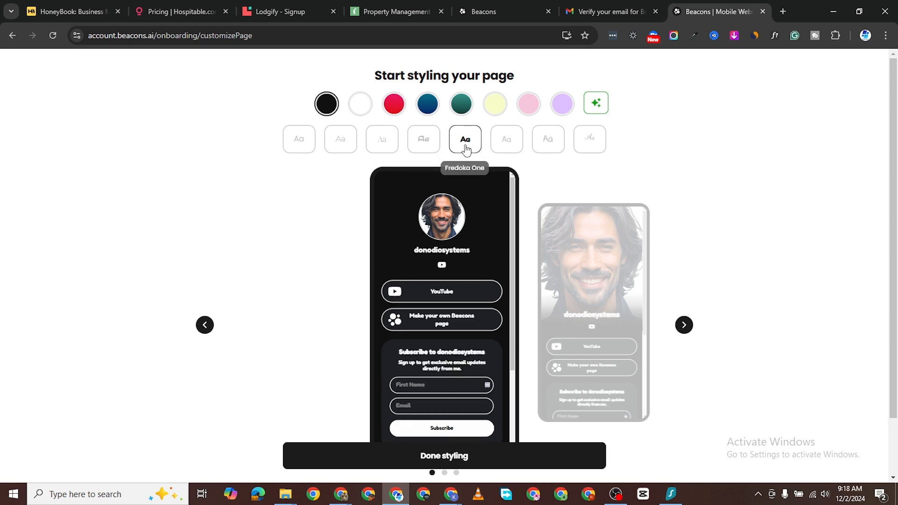
scroll(464, 281, "down", 2)
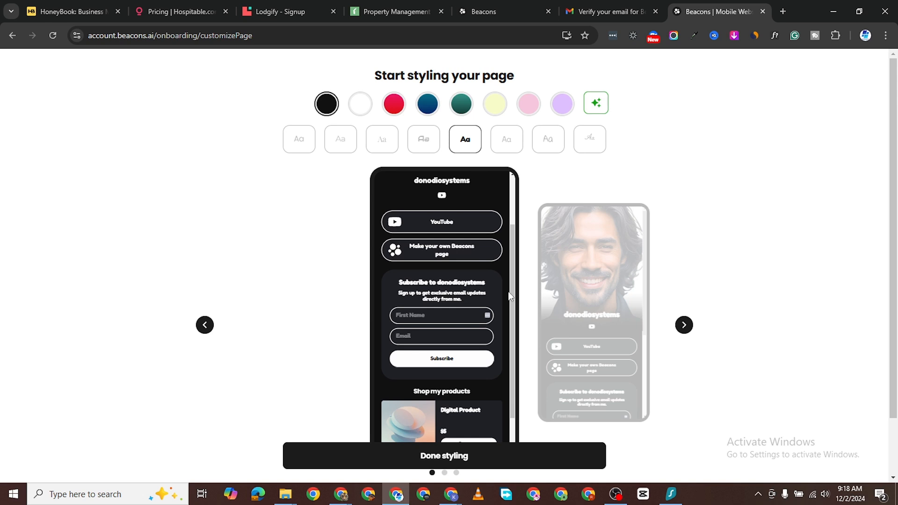
scroll(510, 297, "down", 4)
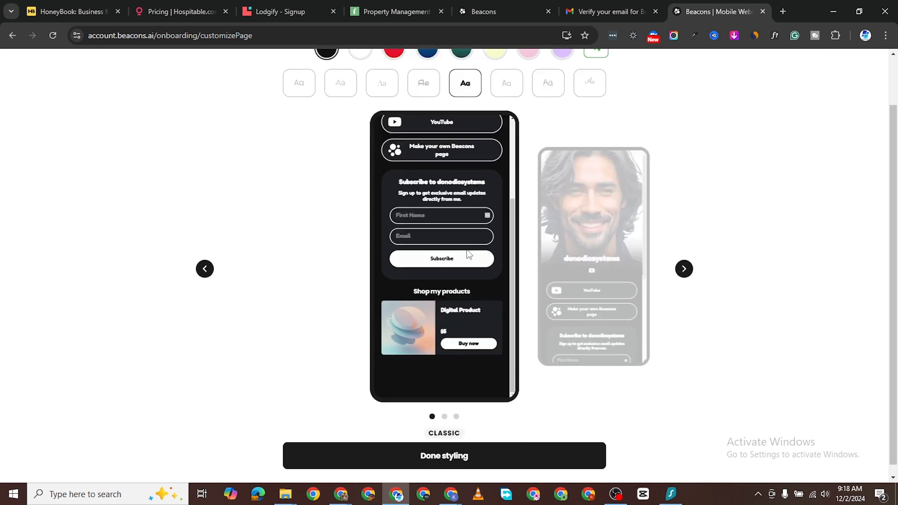
scroll(468, 255, "up", 4)
scroll(559, 97, "up", 2)
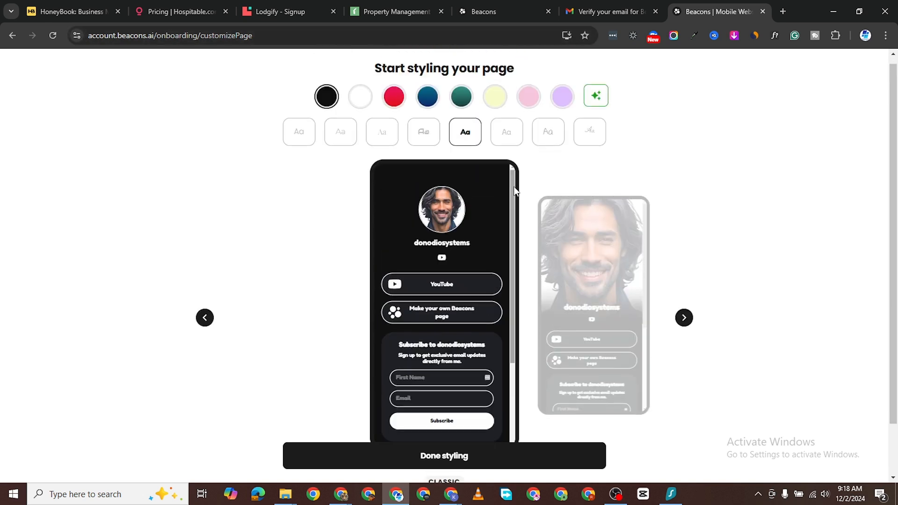
left_click(506, 148)
left_click(299, 140)
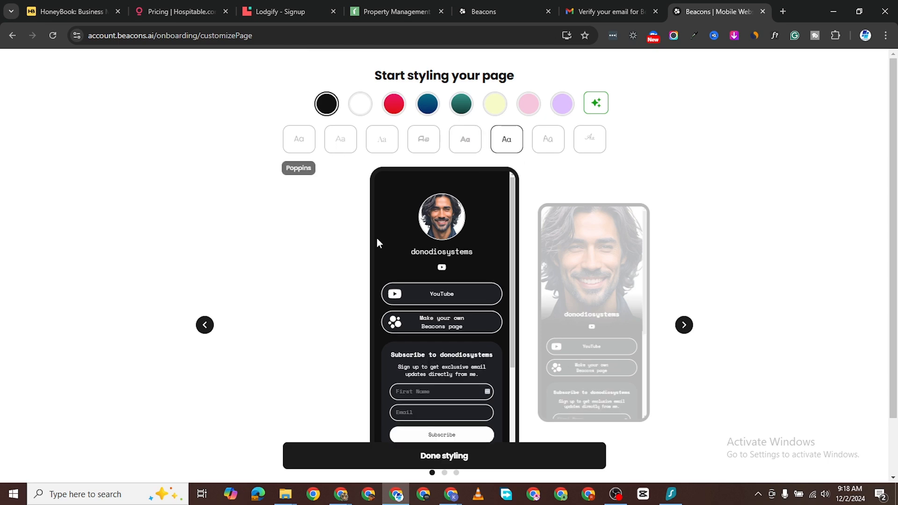
scroll(433, 281, "down", 5)
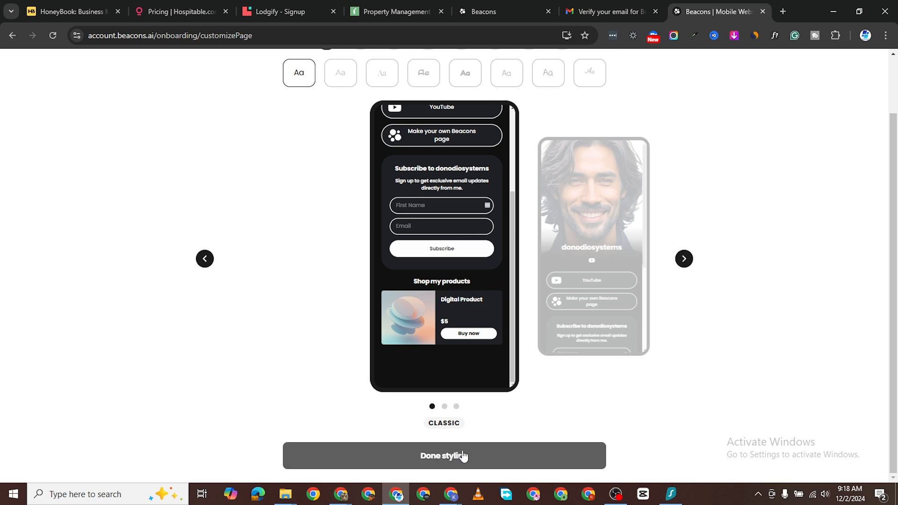
Step: Preview the Portrait, Banner and Classic layouts for the page
left_click(445, 408)
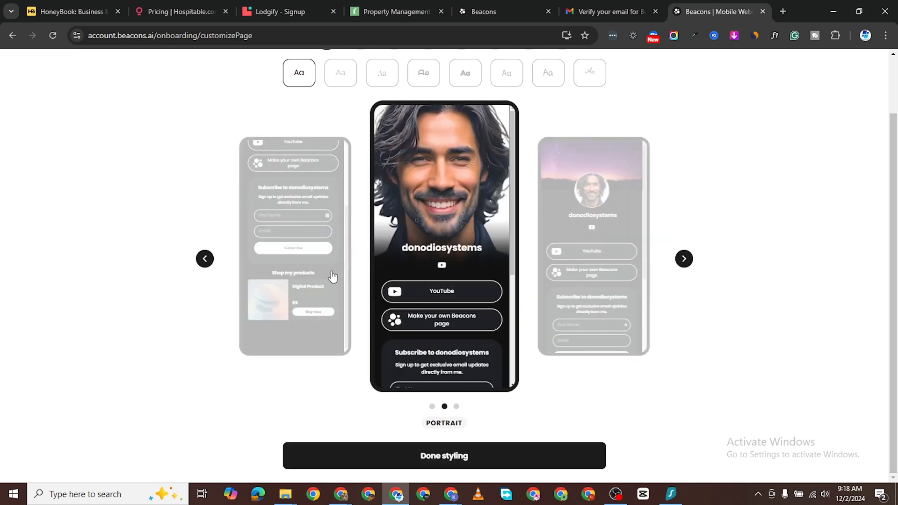
left_click(457, 407)
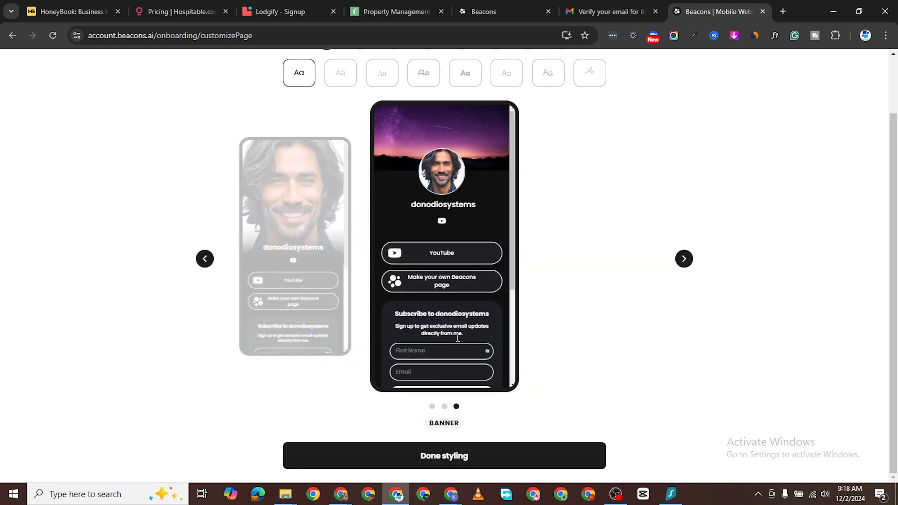
left_click(432, 407)
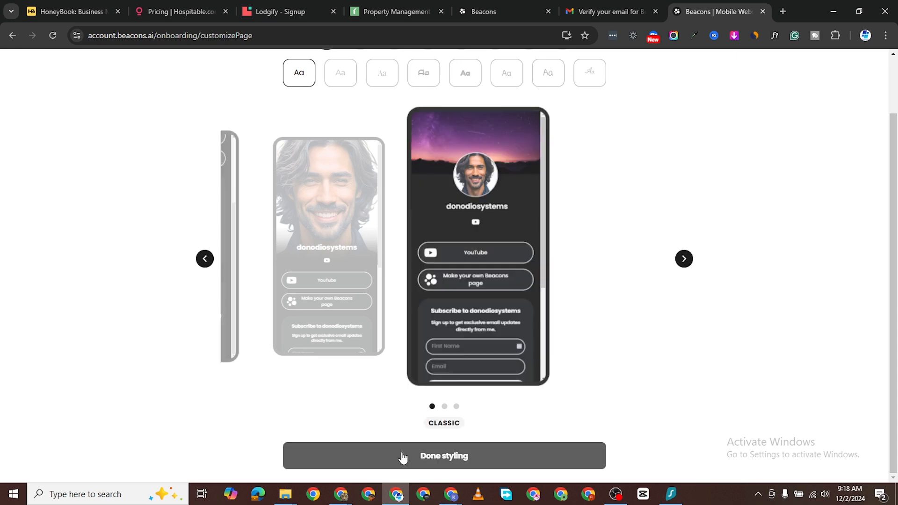
scroll(468, 262, "up", 5)
scroll(502, 278, "up", 2)
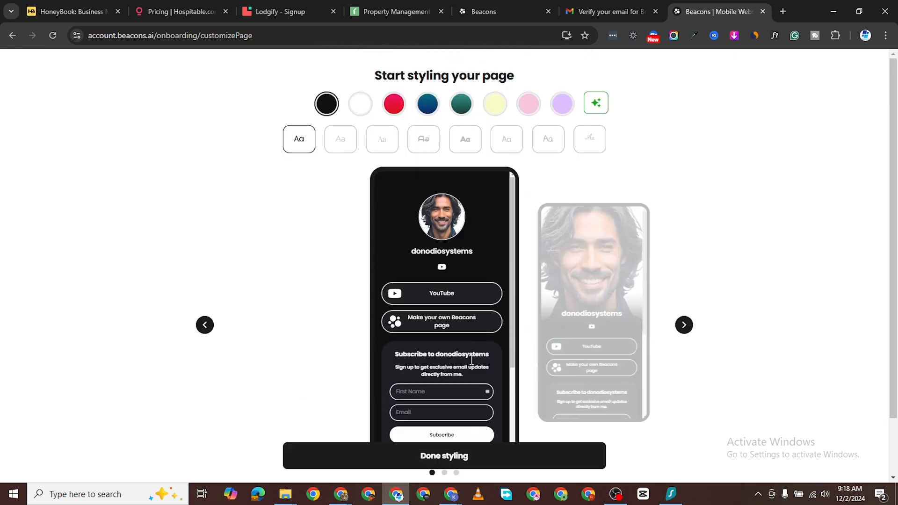
scroll(486, 327, "down", 5)
scroll(445, 392, "down", 1)
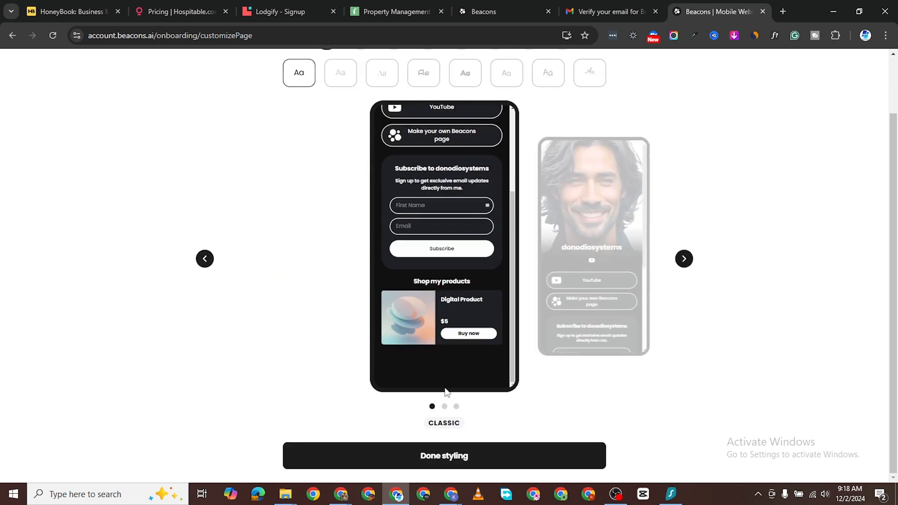
Step: Choose the Banner layout and finish styling the link-in-bio page
left_click(445, 407)
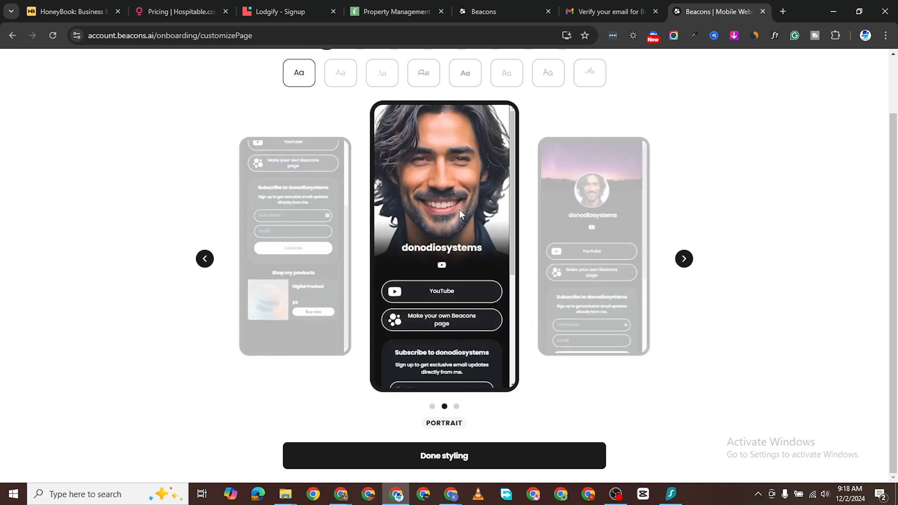
scroll(487, 281, "up", 2)
scroll(482, 315, "down", 3)
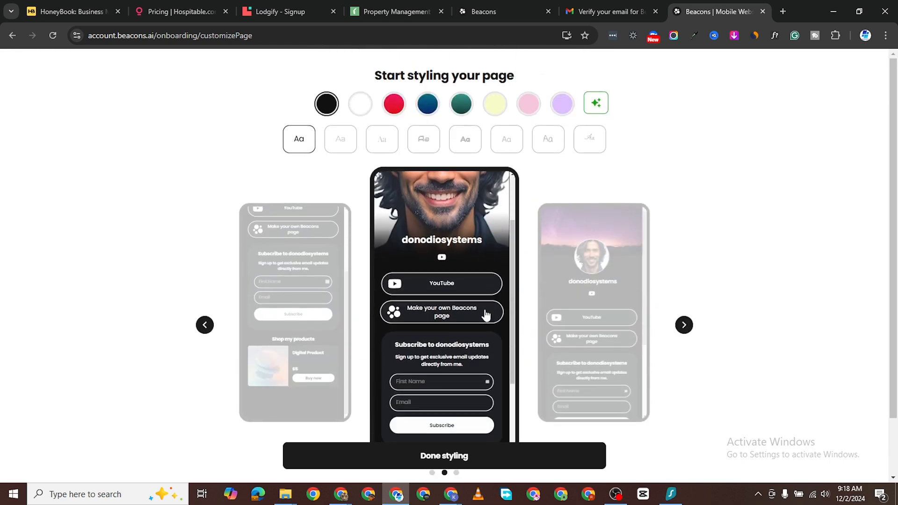
scroll(485, 317, "up", 3)
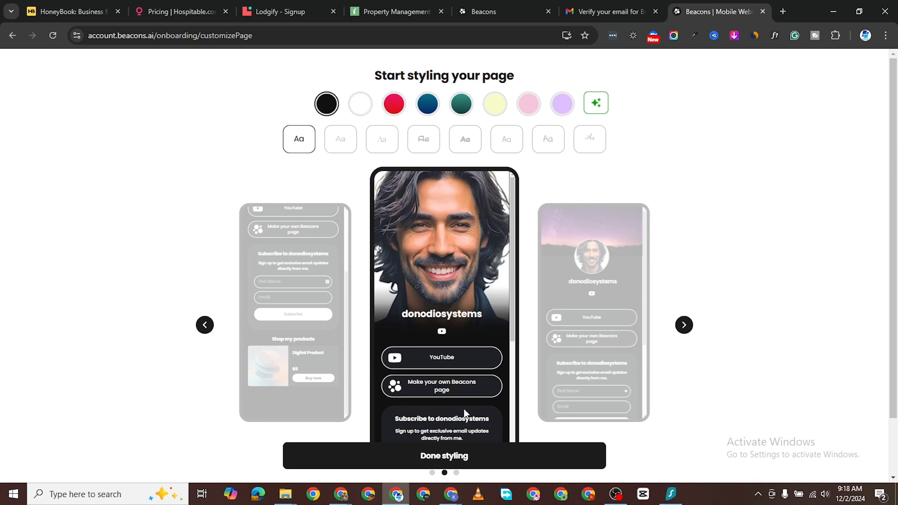
scroll(528, 420, "down", 2)
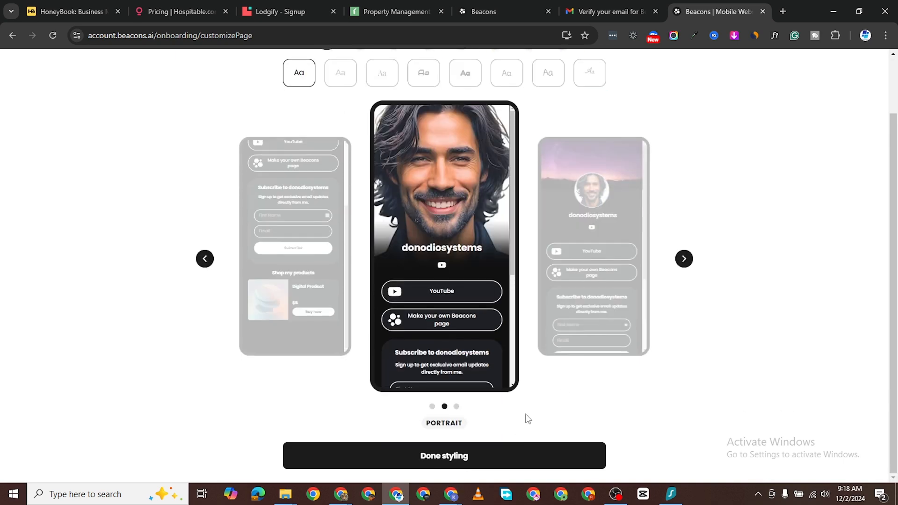
left_click(457, 407)
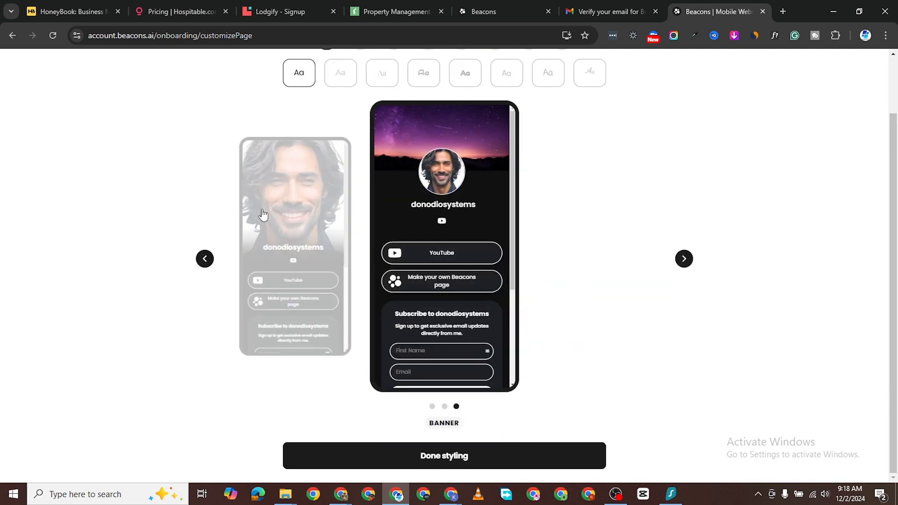
scroll(459, 322, "down", 3)
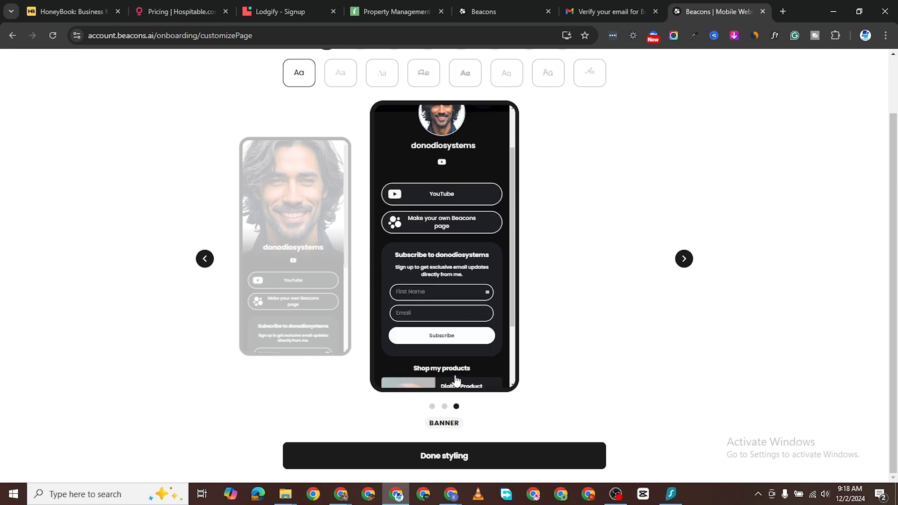
left_click(442, 458)
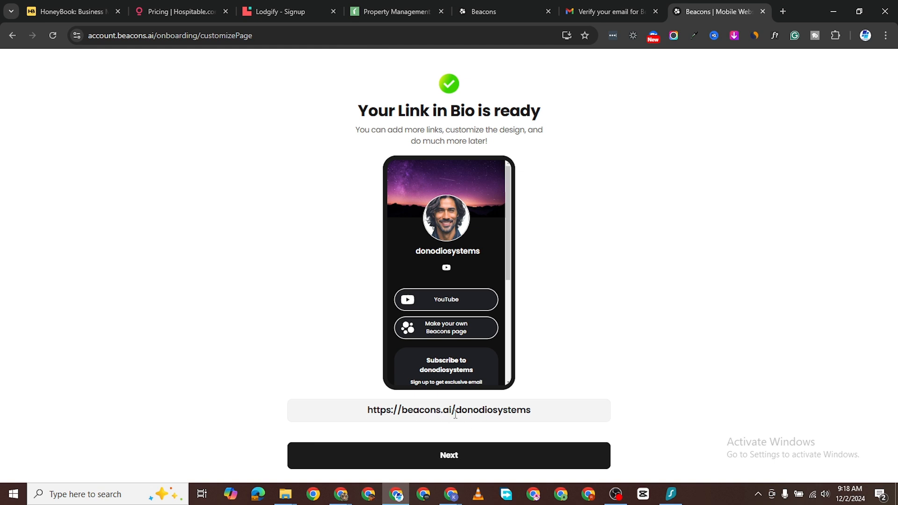
Step: Continue past the 'Your Link in Bio is ready' screen
left_click(459, 457)
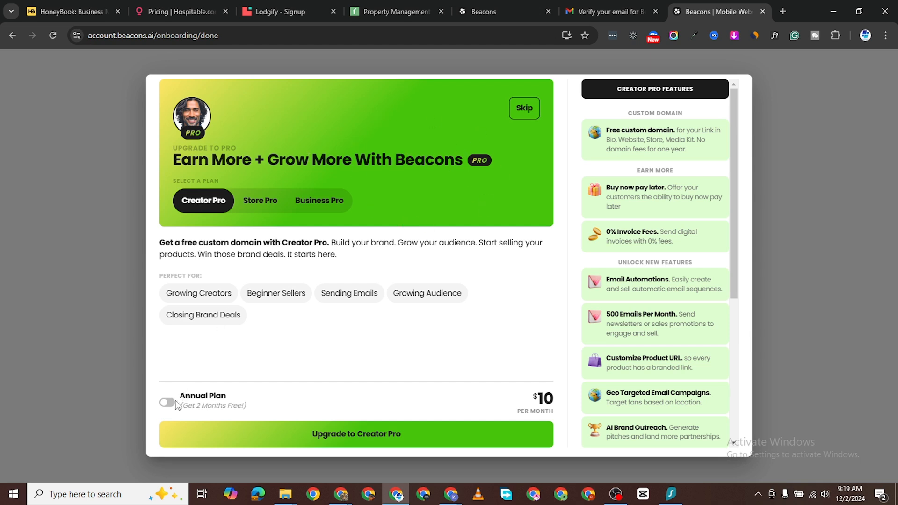
Step: Skip the Creator Pro upgrade and the free custom domain offer
scroll(657, 180, "down", 3)
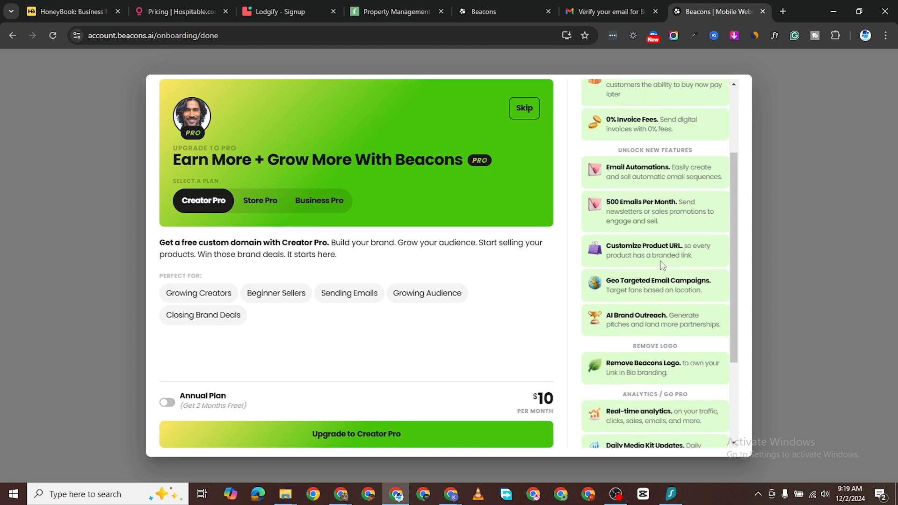
scroll(658, 180, "up", 3)
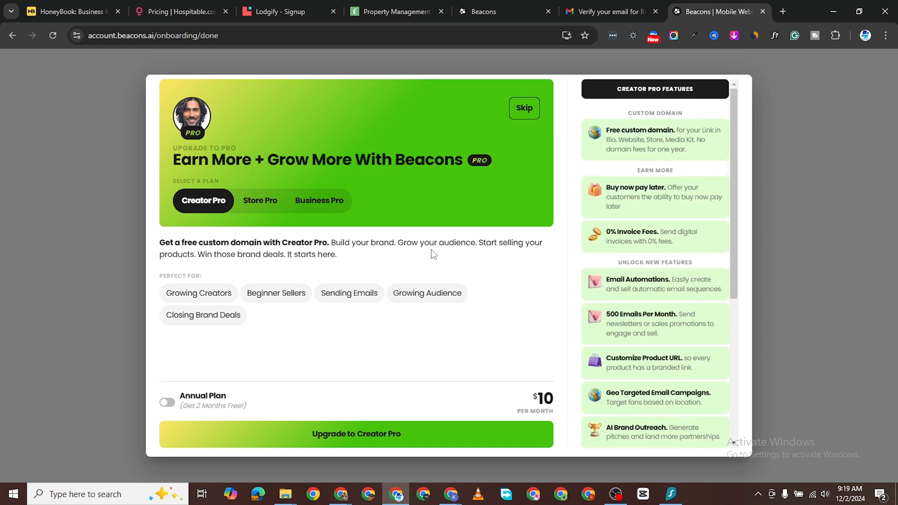
left_click(526, 111)
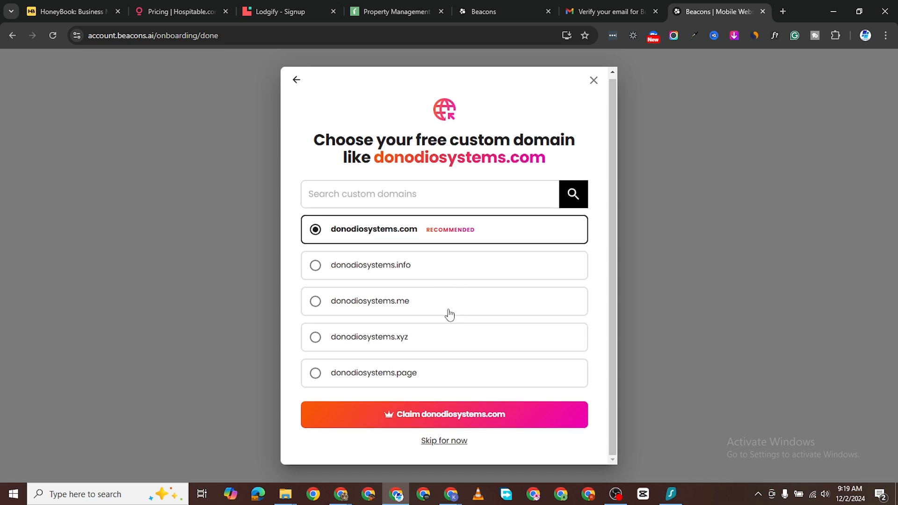
scroll(476, 371, "down", 1)
left_click(442, 443)
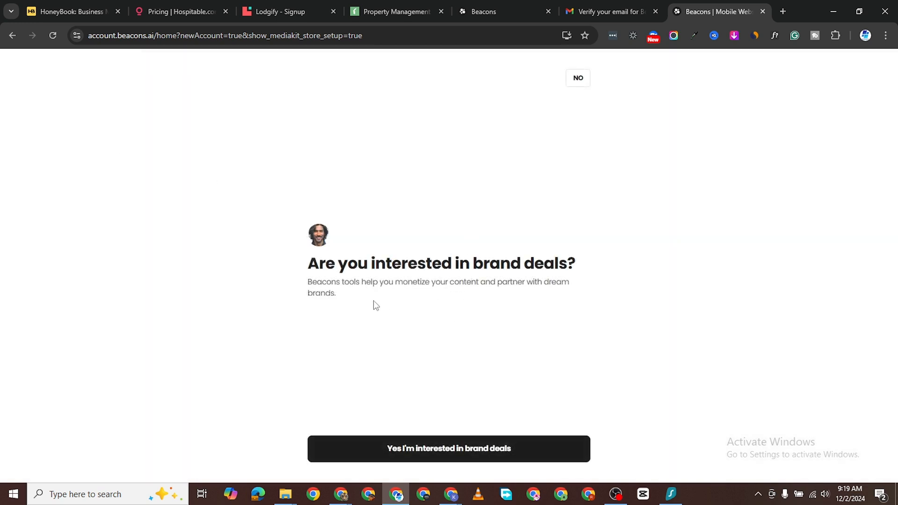
Step: Opt into brand deals and continue once the Media Kit is ready
left_click(466, 451)
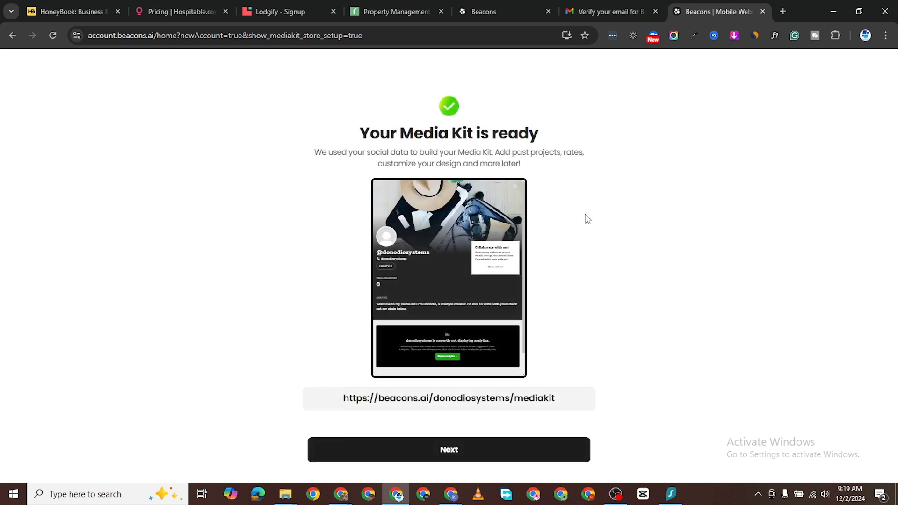
scroll(453, 318, "down", 1)
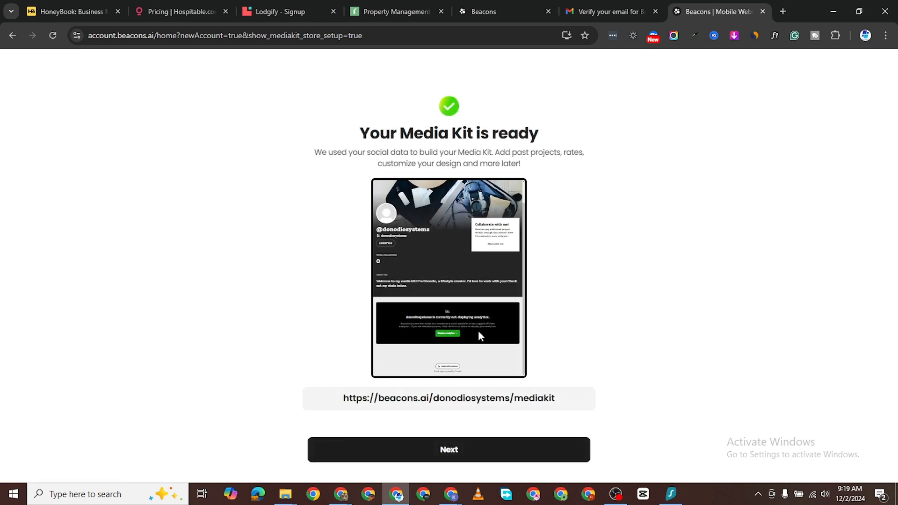
scroll(437, 307, "up", 1)
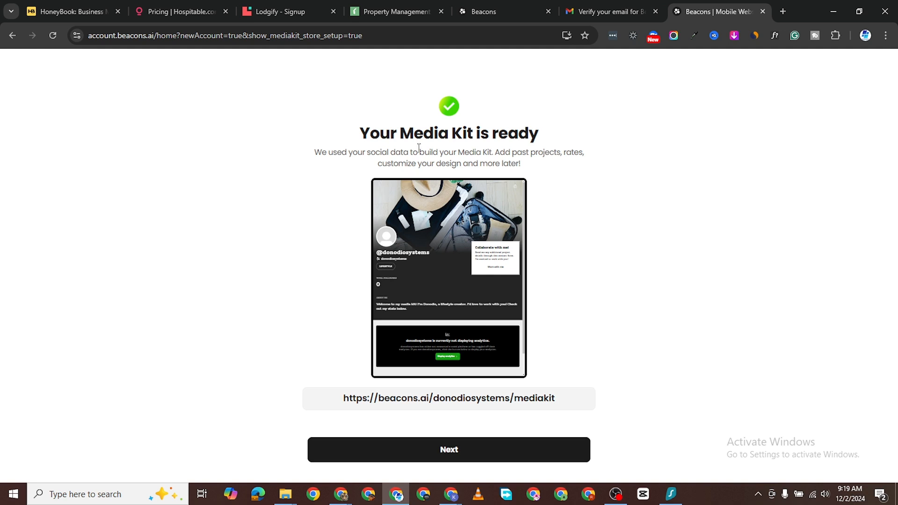
left_click(450, 452)
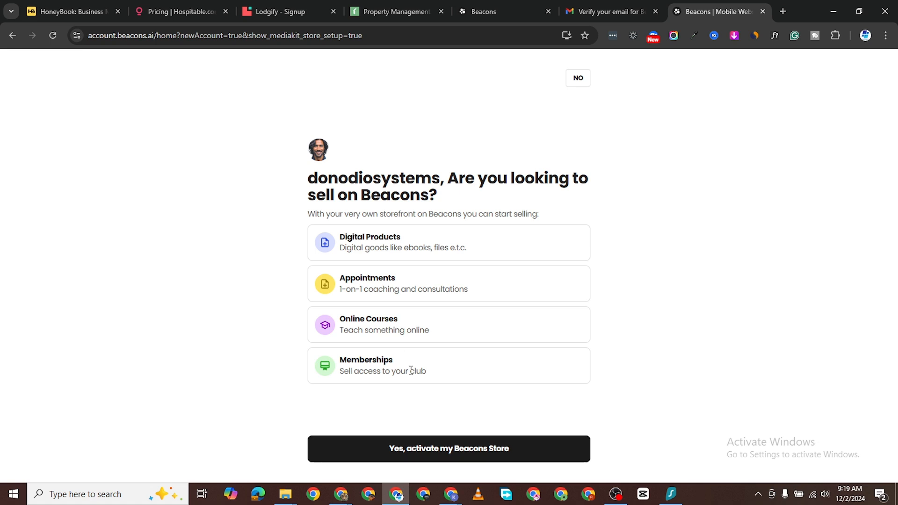
Step: Activate the Beacons Store and continue to the Home dashboard
left_click(444, 449)
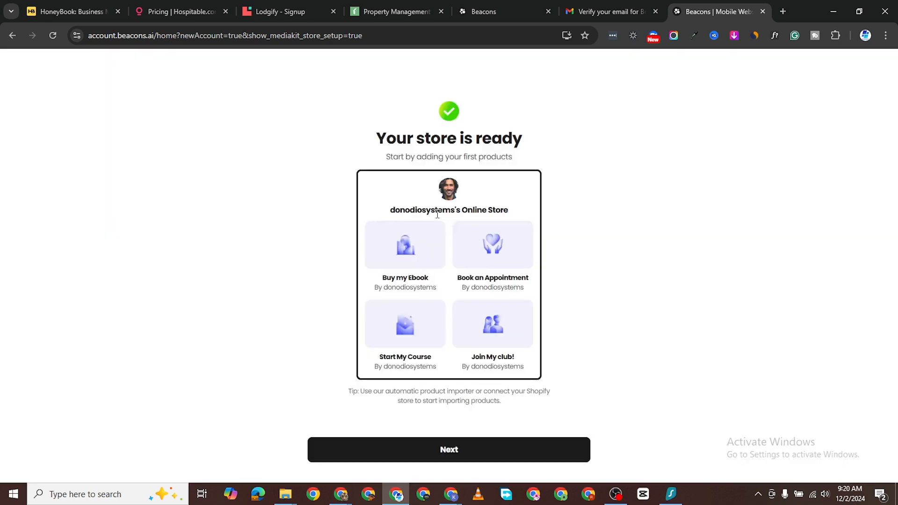
left_click(450, 450)
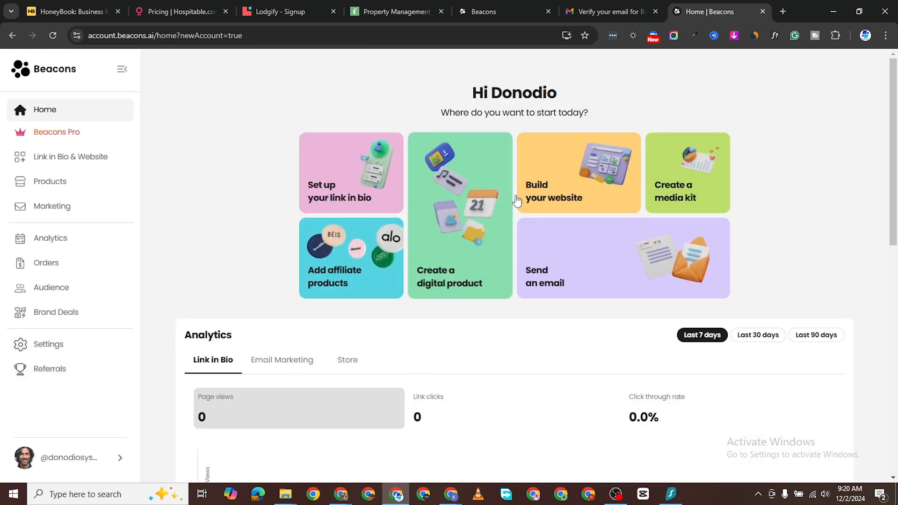
Step: Scroll through the Home dashboard's start options, analytics, shortcuts and referral earnings
scroll(317, 326, "down", 2)
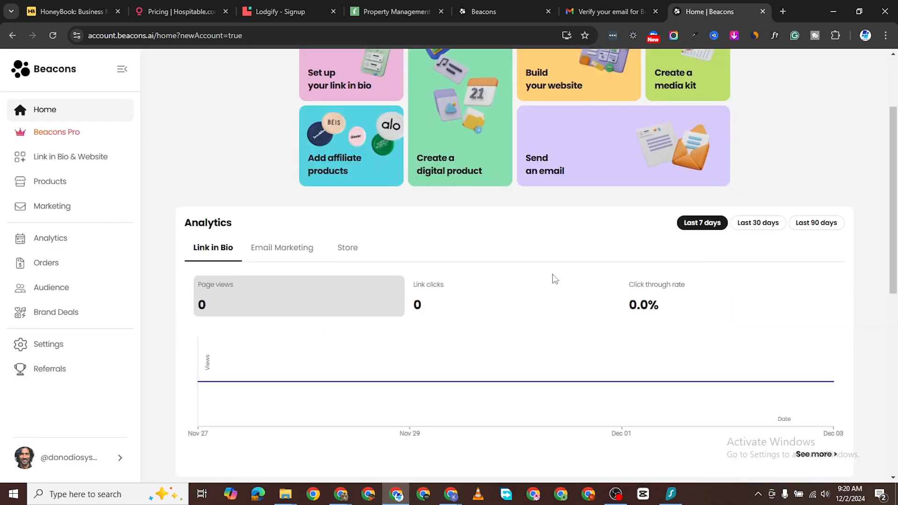
scroll(552, 274, "down", 2)
scroll(639, 254, "up", 5)
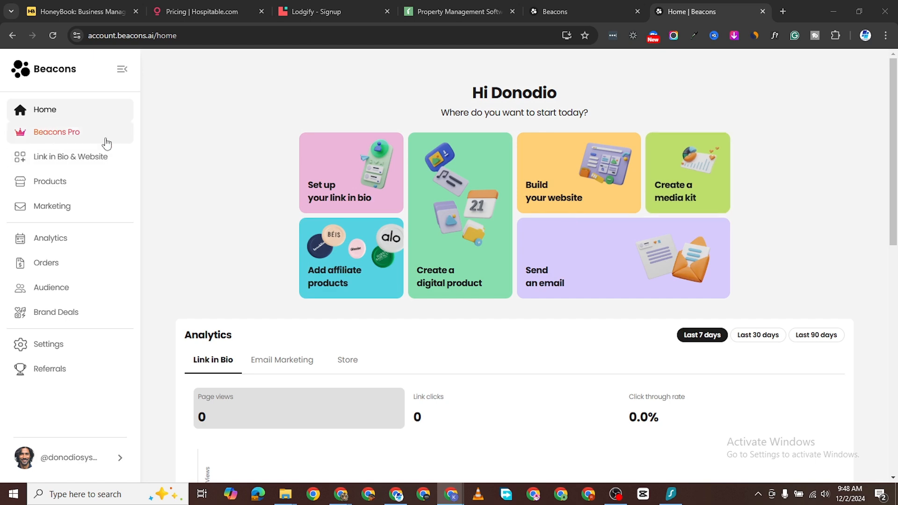
scroll(299, 295, "down", 10)
scroll(382, 290, "up", 1)
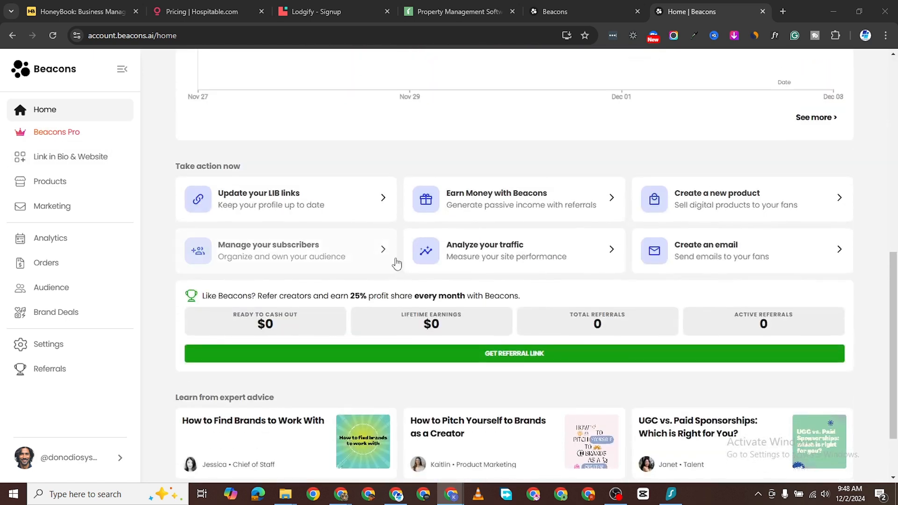
scroll(395, 261, "down", 2)
scroll(321, 310, "up", 10)
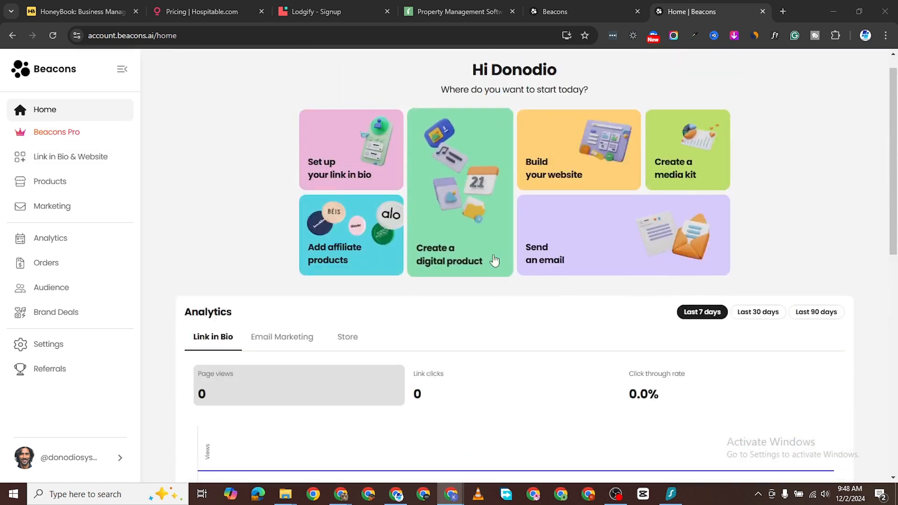
Step: Open Beacons Pro and browse its real-time analytics, integrations, AI generation and 0% fee cards
left_click(66, 136)
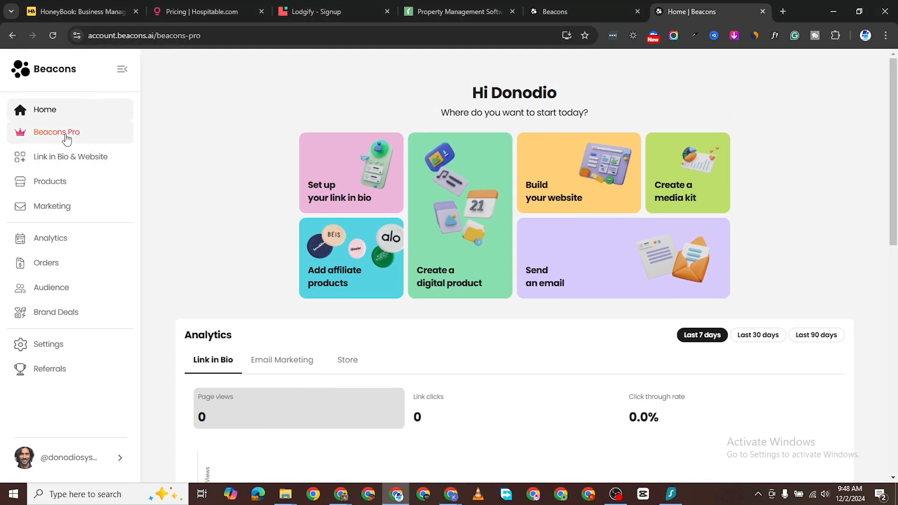
scroll(321, 311, "down", 8)
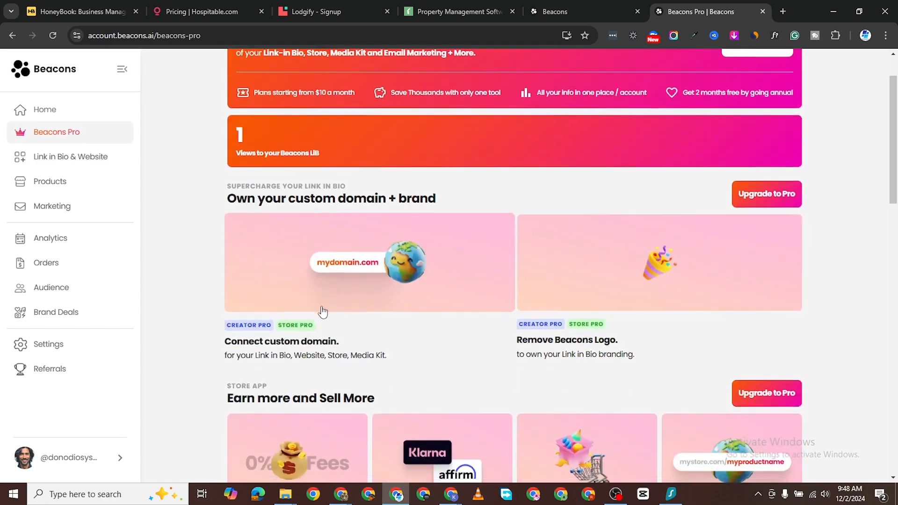
scroll(409, 286, "up", 1)
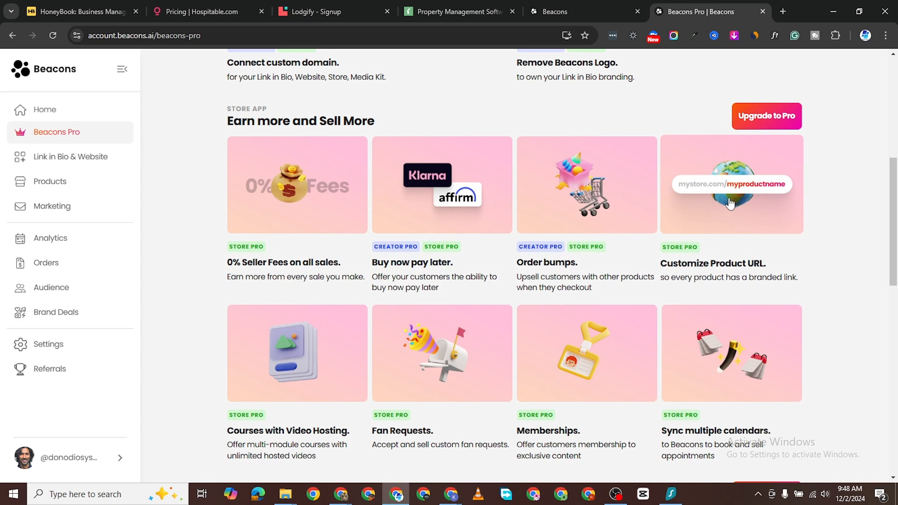
scroll(515, 211, "down", 2)
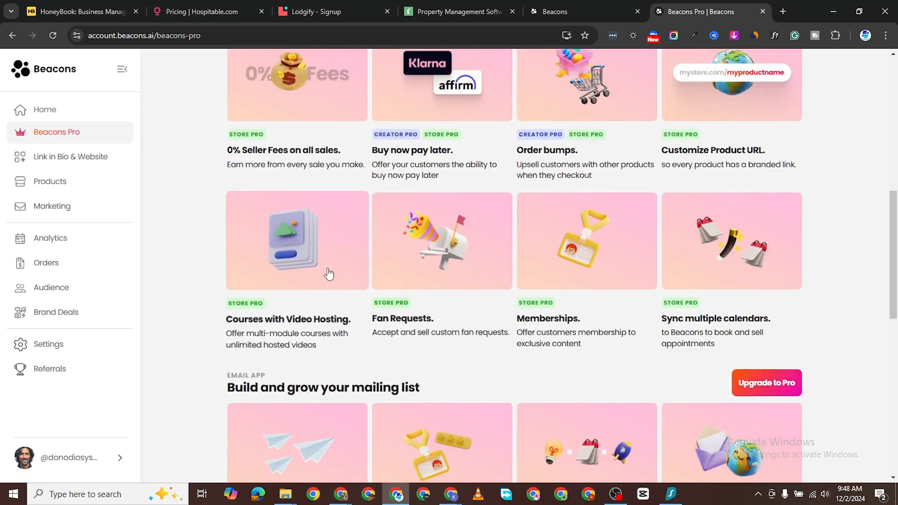
scroll(475, 300, "down", 3)
scroll(463, 258, "up", 2)
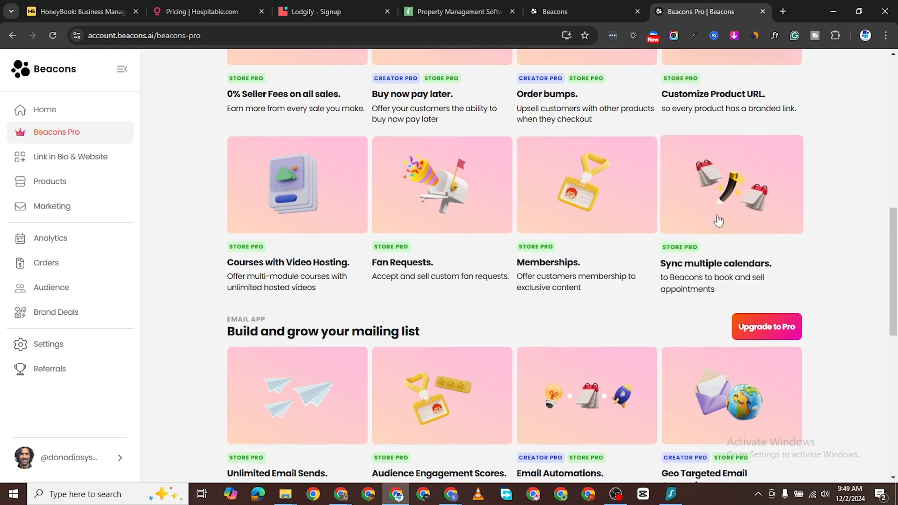
scroll(725, 215, "down", 2)
mouse_move(332, 288)
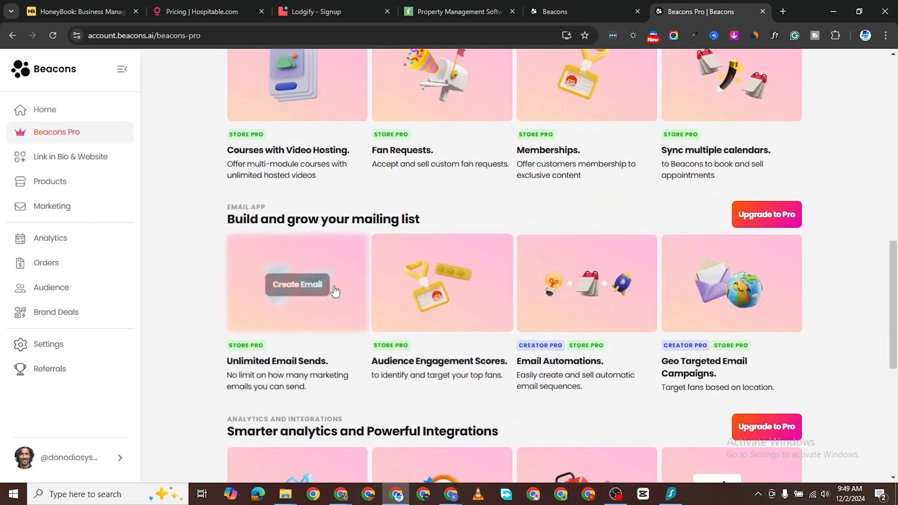
scroll(330, 286, "down", 1)
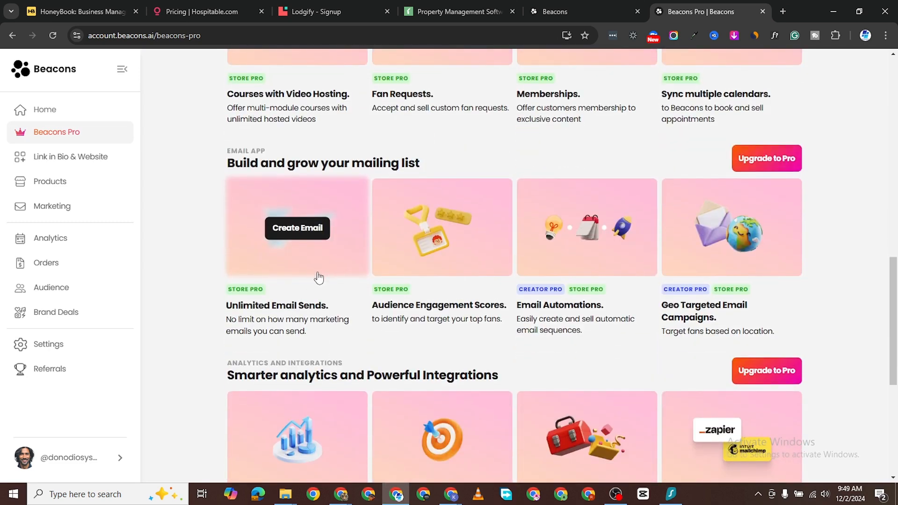
scroll(315, 266, "down", 1)
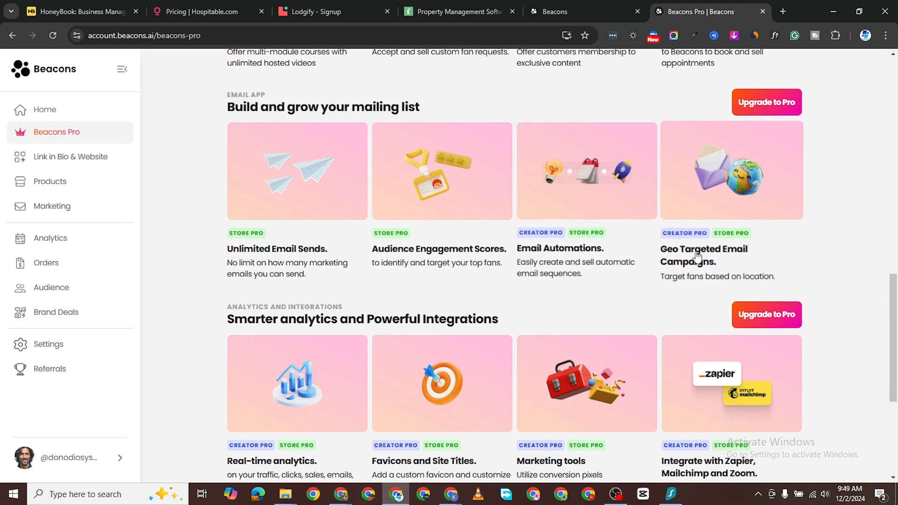
scroll(690, 288, "down", 4)
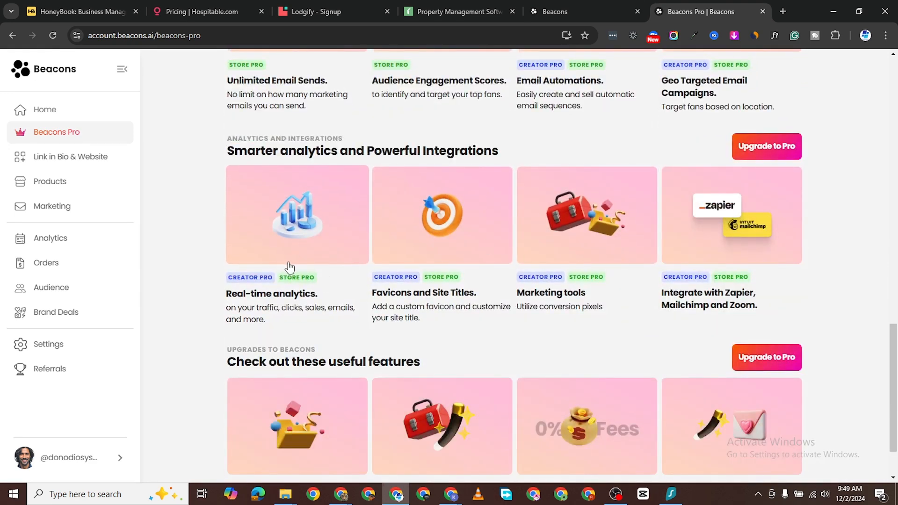
scroll(330, 265, "down", 1)
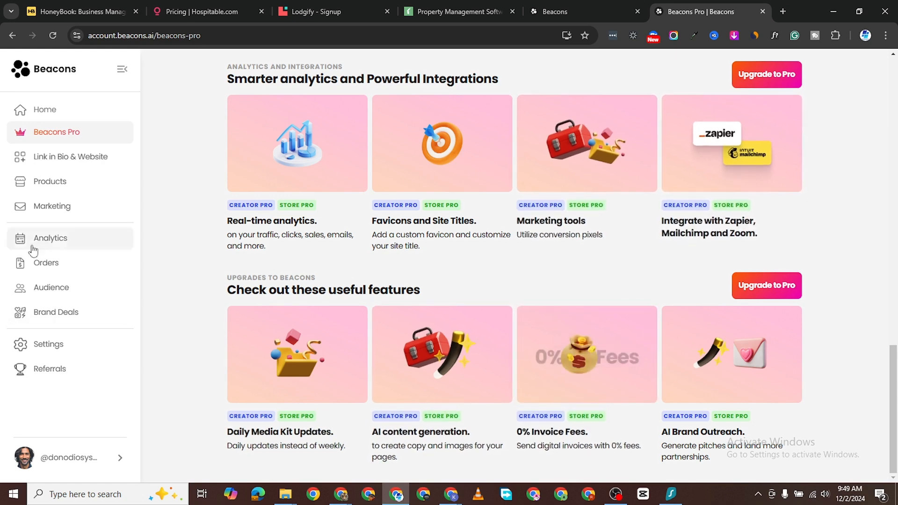
Step: Open the Link in Bio & Website page and look over its blocks
left_click(72, 163)
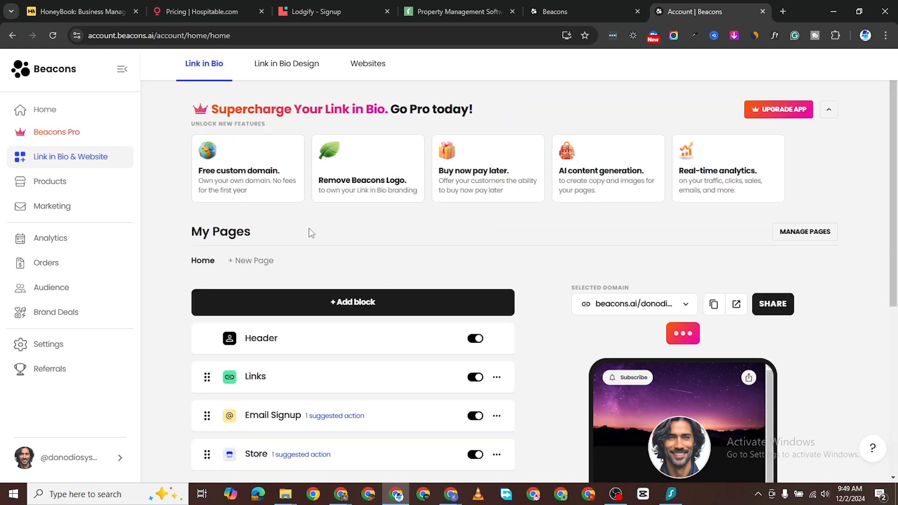
scroll(328, 244, "down", 1)
scroll(382, 240, "down", 1)
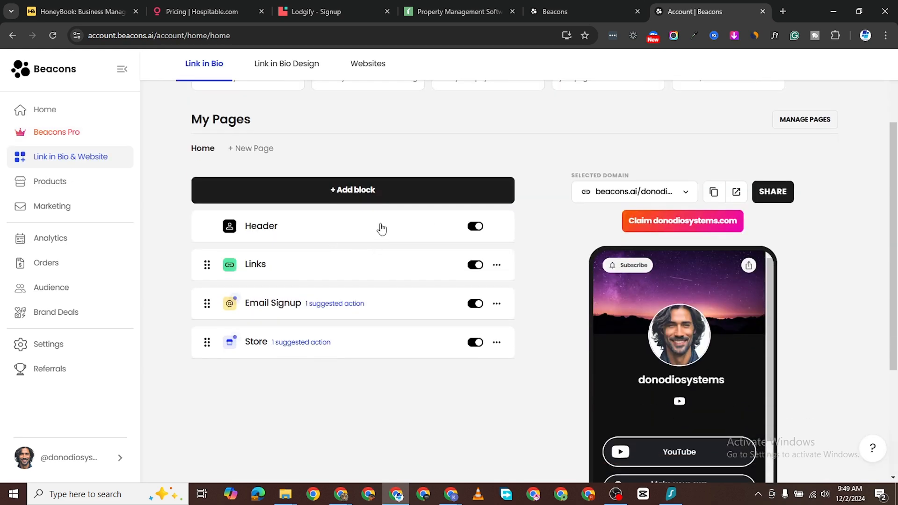
scroll(478, 197, "up", 2)
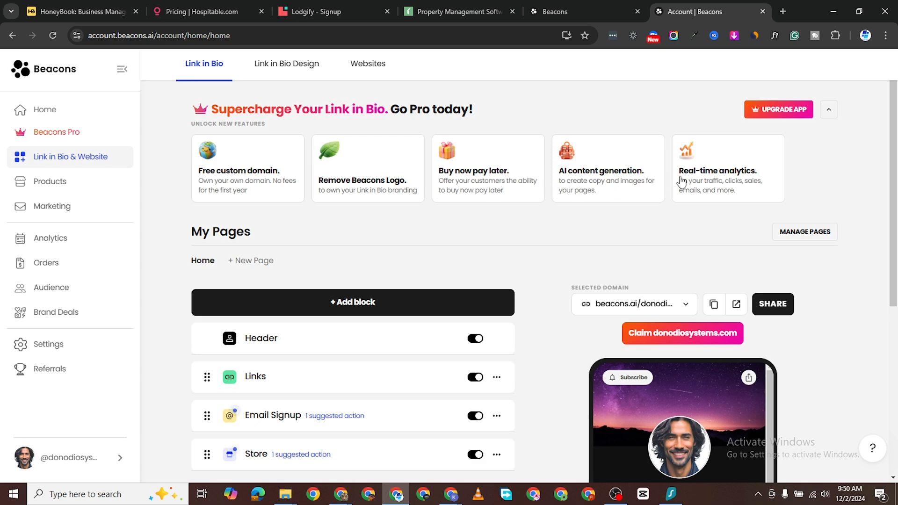
scroll(299, 315, "down", 3)
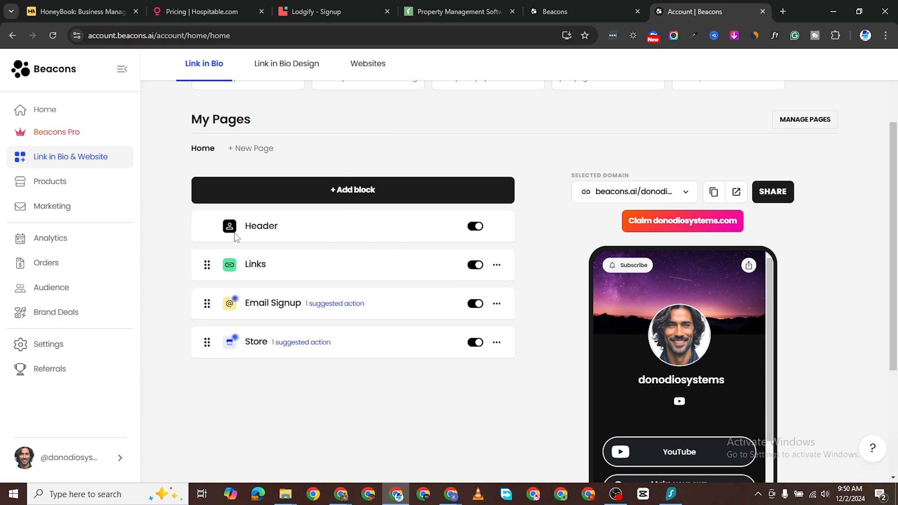
Step: Hide the Header block, then display it on the page again
left_click(475, 227)
scroll(675, 301, "down", 1)
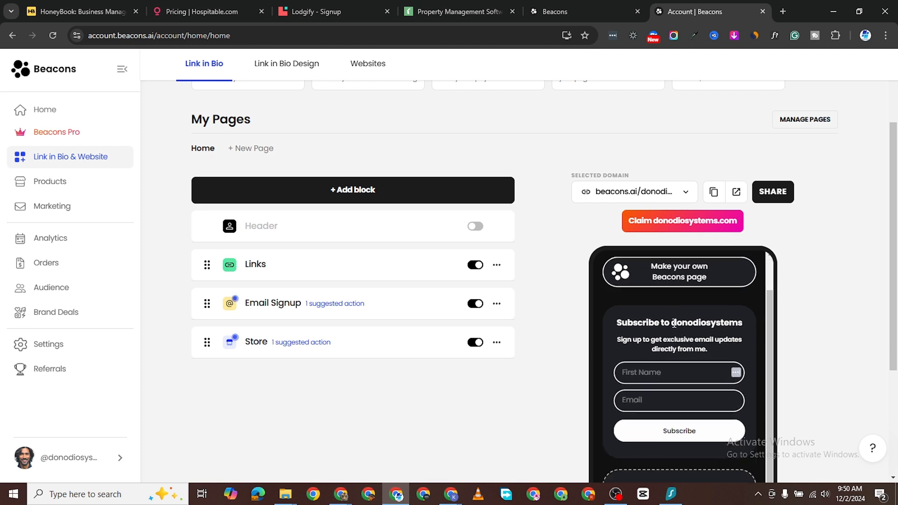
scroll(686, 306, "up", 1)
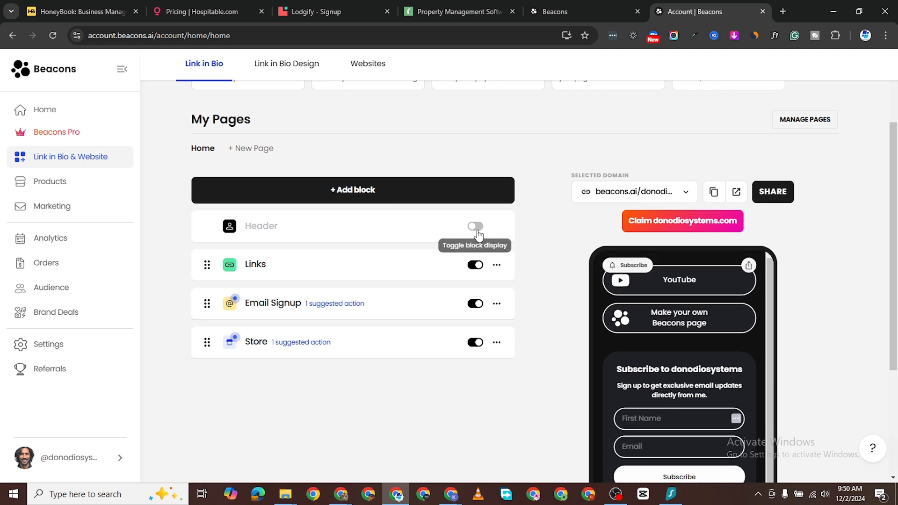
left_click(476, 228)
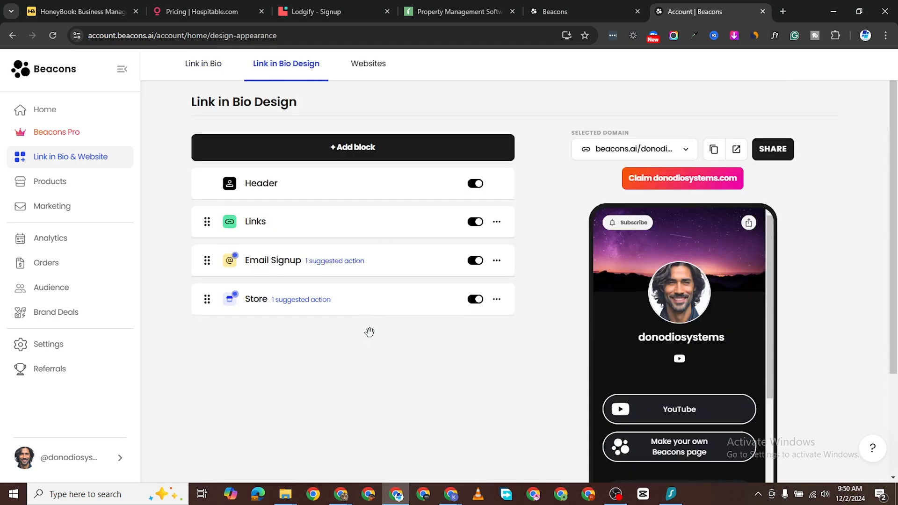
Step: Set the profile picture shape to Circular and open a blank new browser tab
scroll(341, 307, "down", 3)
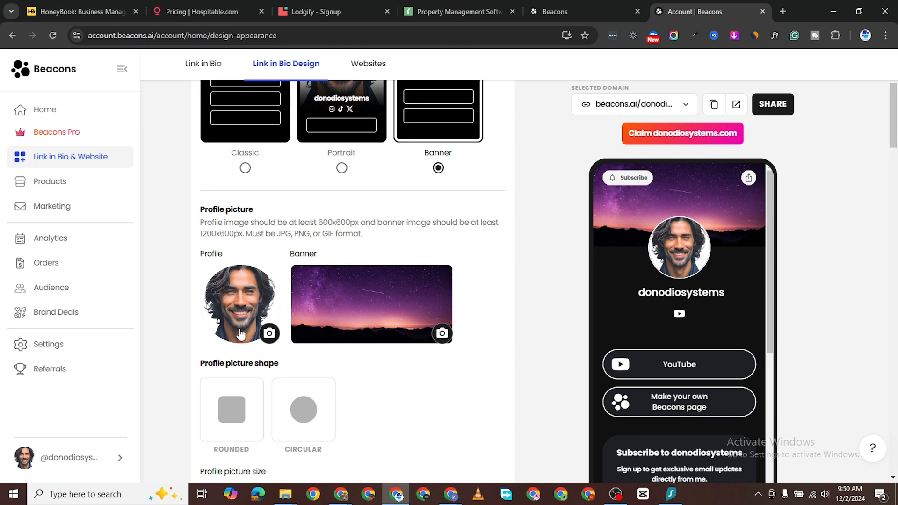
left_click(236, 416)
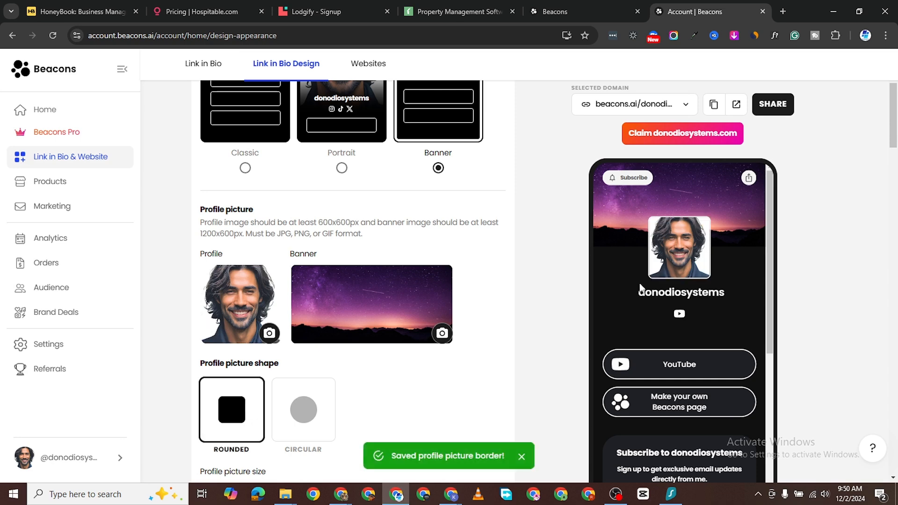
left_click(289, 401)
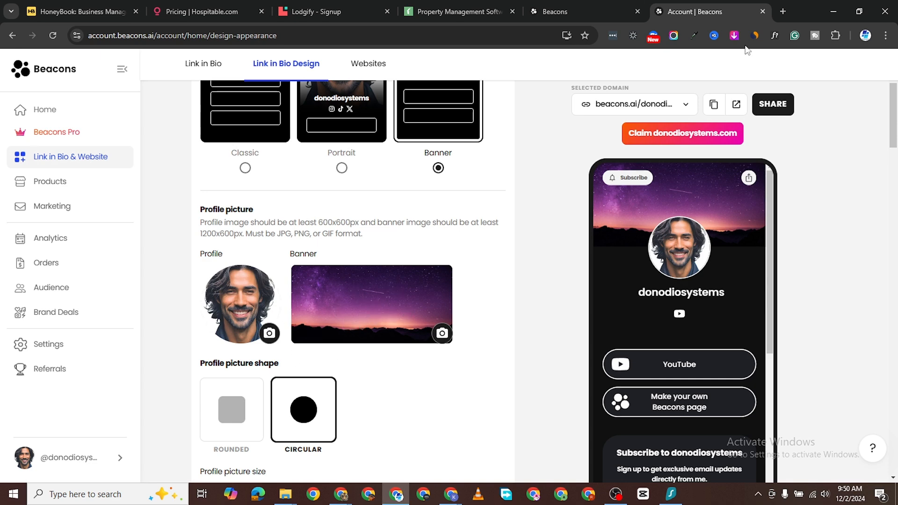
left_click(777, 13)
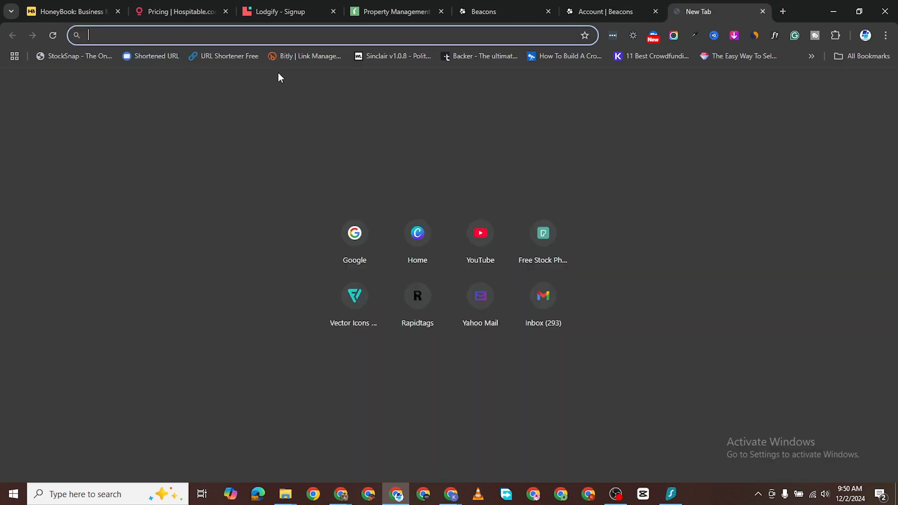
Step: Go to pexels.com and search for 'tech' photos
type("pexels.com")
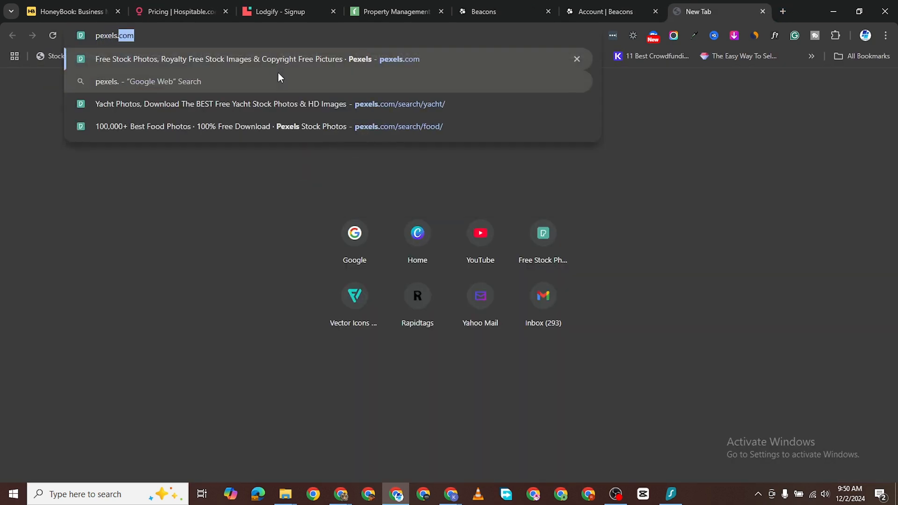
key("Return")
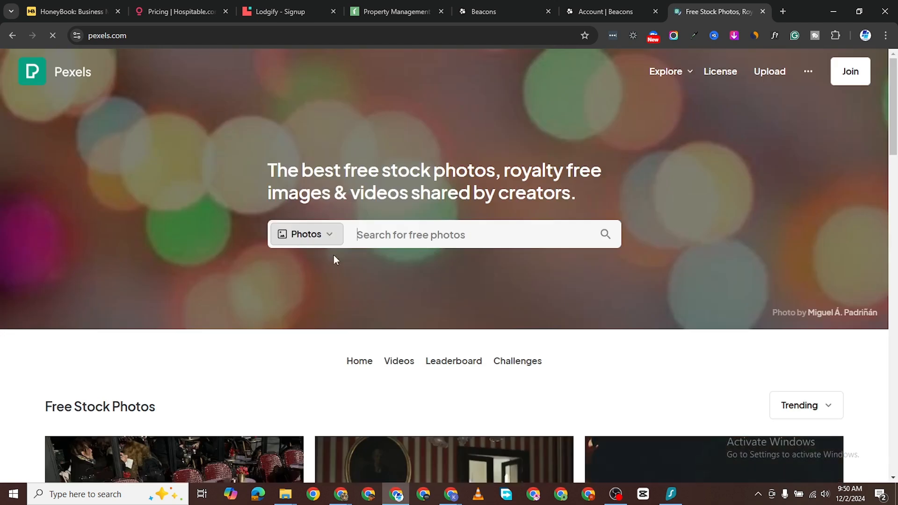
type("te")
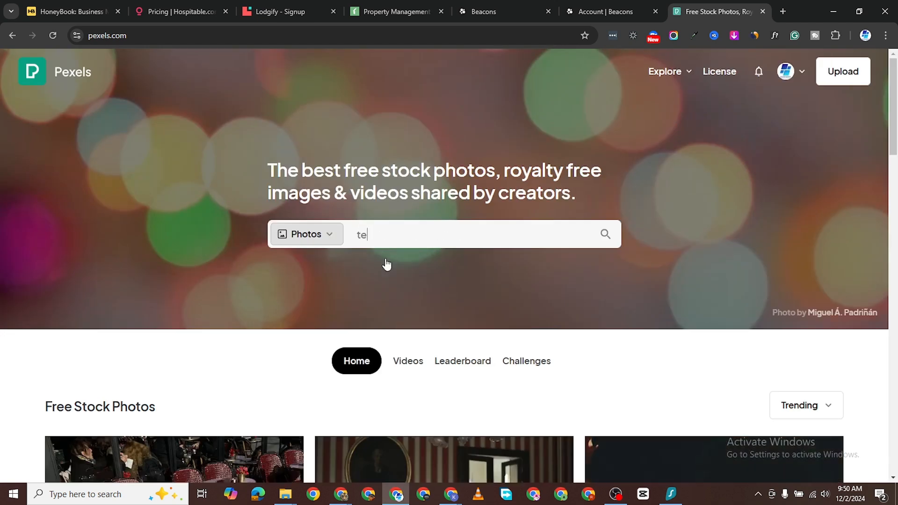
type("ch")
key("Return")
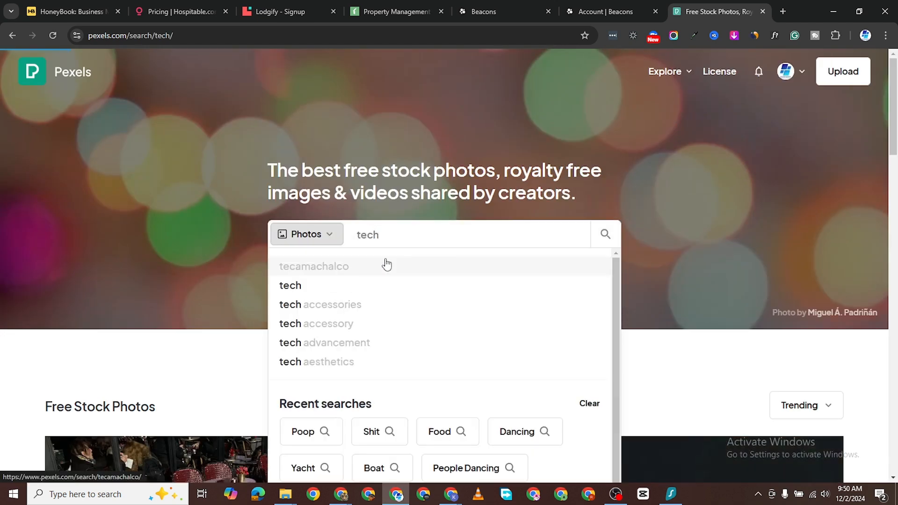
scroll(392, 321, "down", 6)
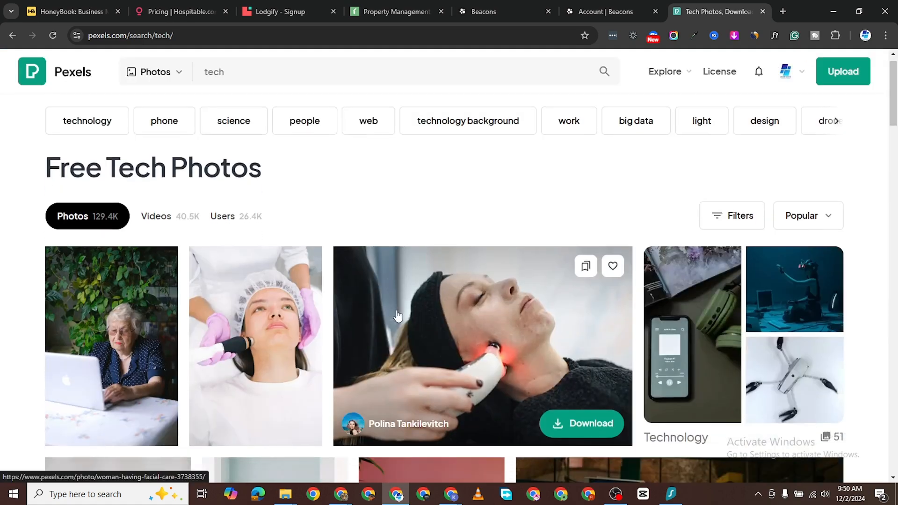
scroll(392, 320, "down", 5)
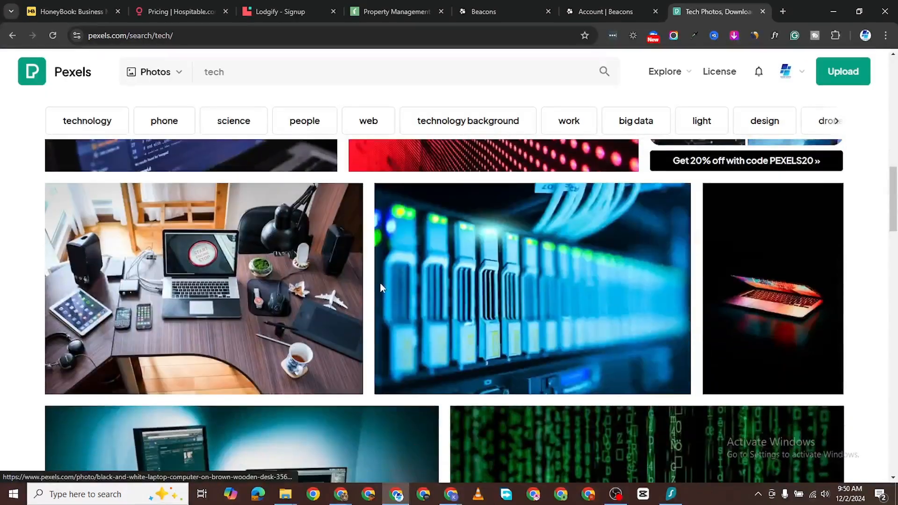
scroll(217, 271, "up", 2)
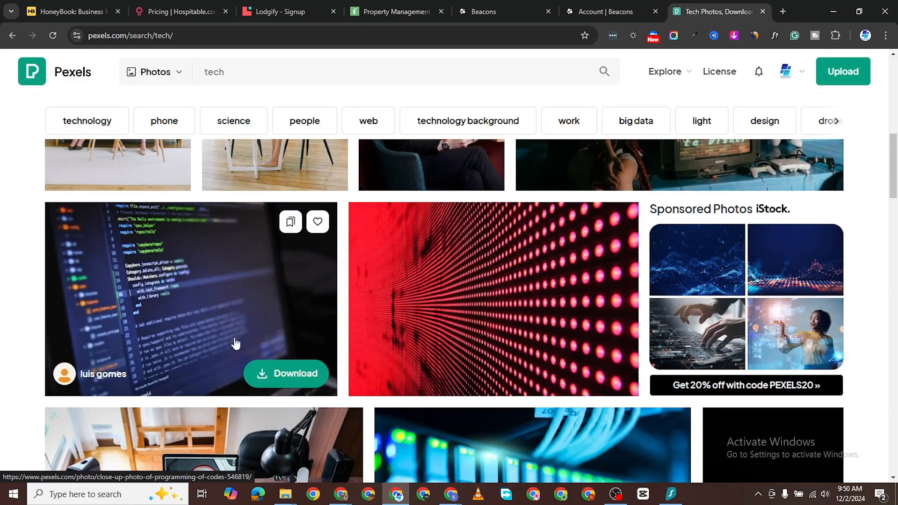
scroll(398, 319, "down", 7)
scroll(398, 320, "down", 10)
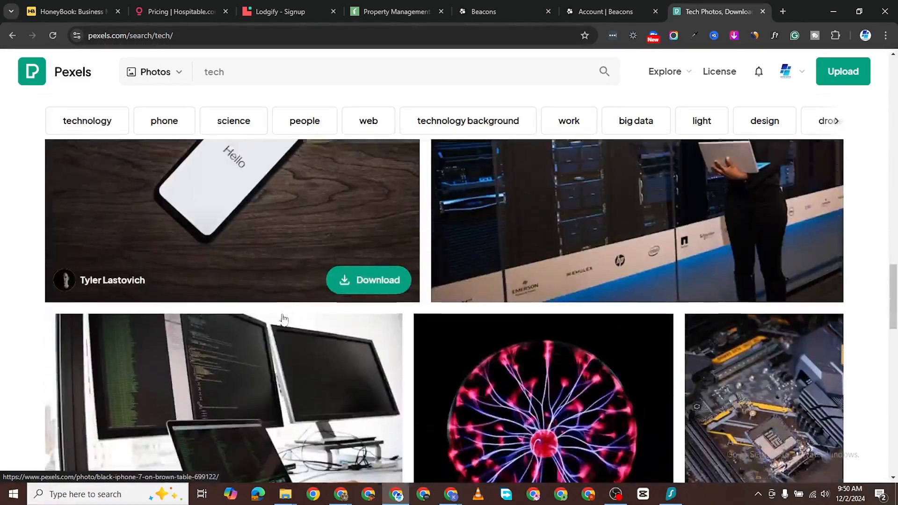
scroll(283, 319, "up", 7)
scroll(283, 319, "up", 2)
scroll(304, 328, "down", 11)
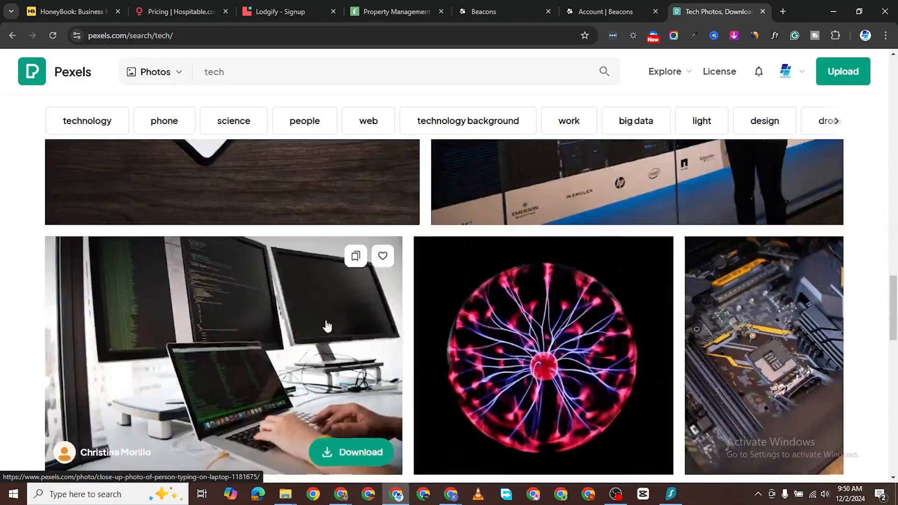
scroll(327, 337, "up", 5)
scroll(318, 332, "up", 6)
scroll(291, 327, "down", 2)
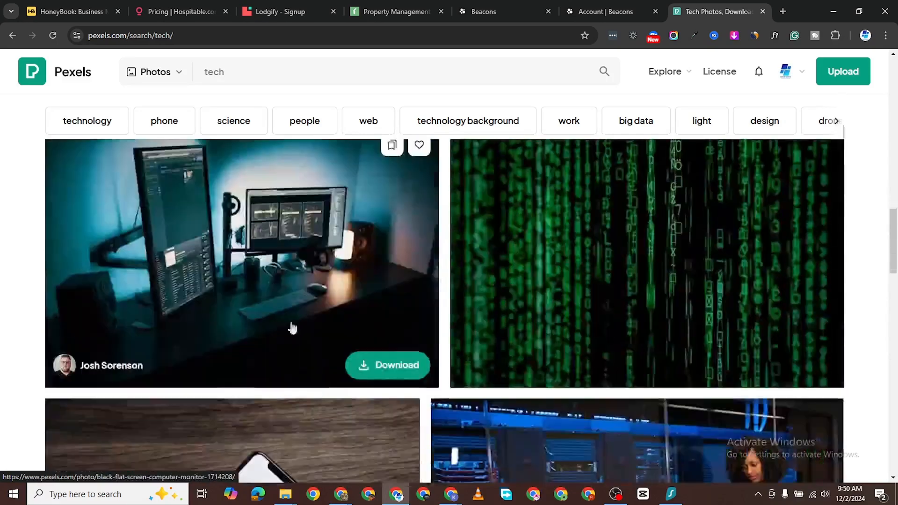
Step: Download the dark desk-with-monitors photo at Large size and return to the Beacons tab
left_click(286, 267)
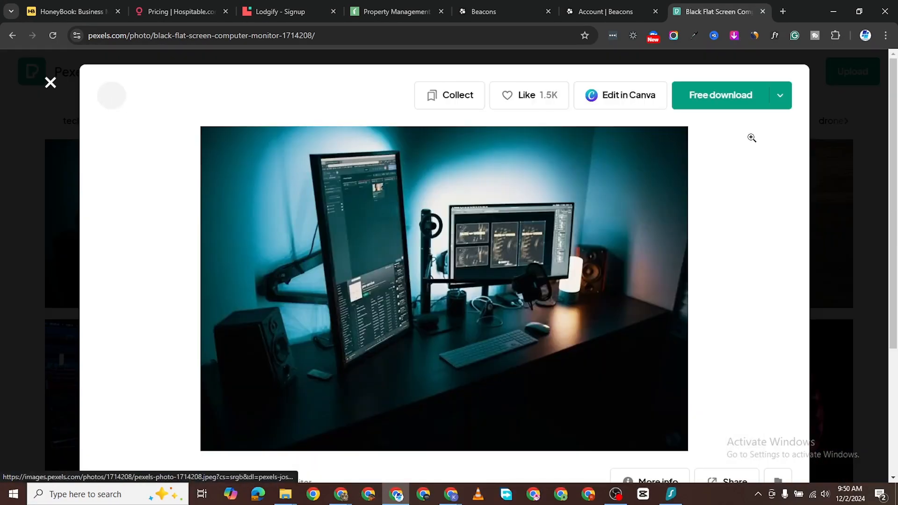
left_click(778, 98)
left_click(719, 226)
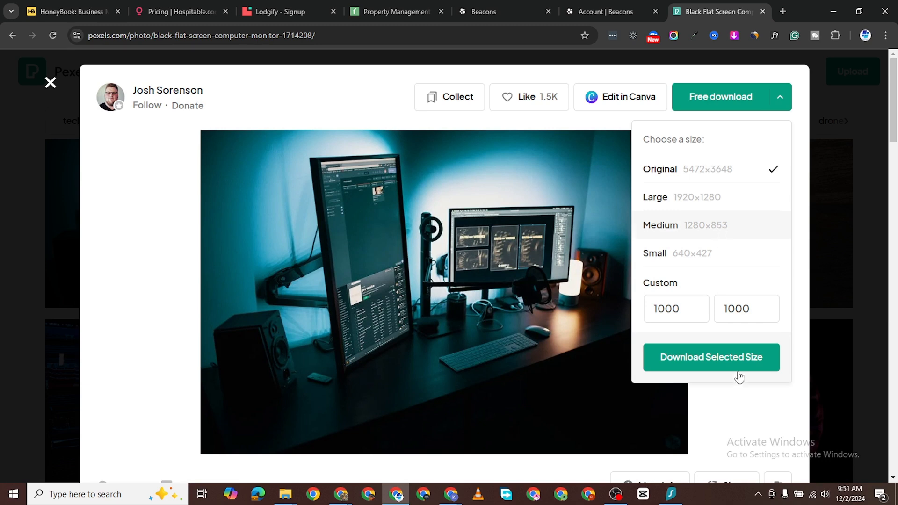
left_click(749, 200)
left_click(707, 367)
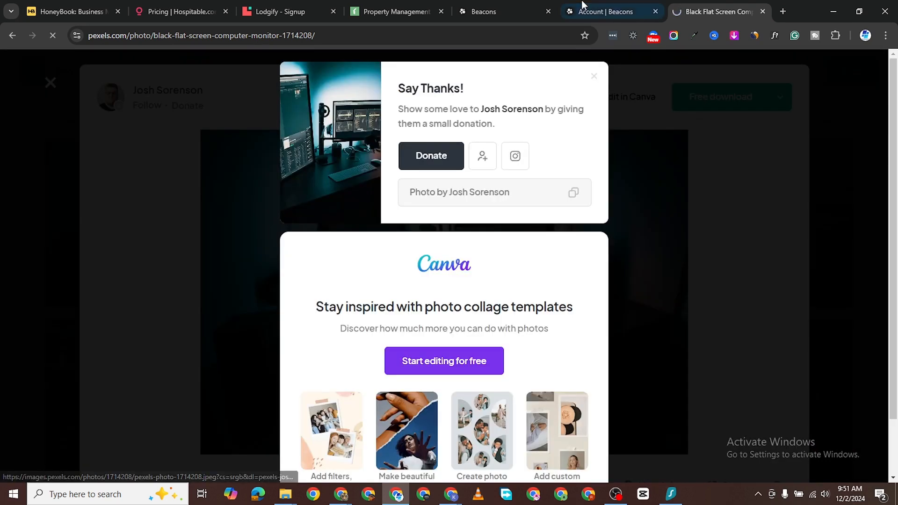
left_click(585, 10)
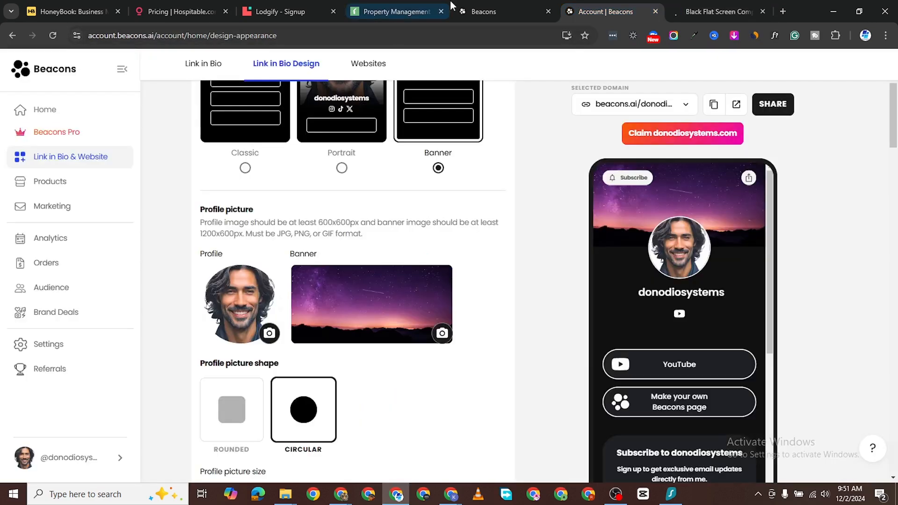
Step: Replace the banner with the downloaded Pexels desk photo, cropped to fit
left_click(380, 306)
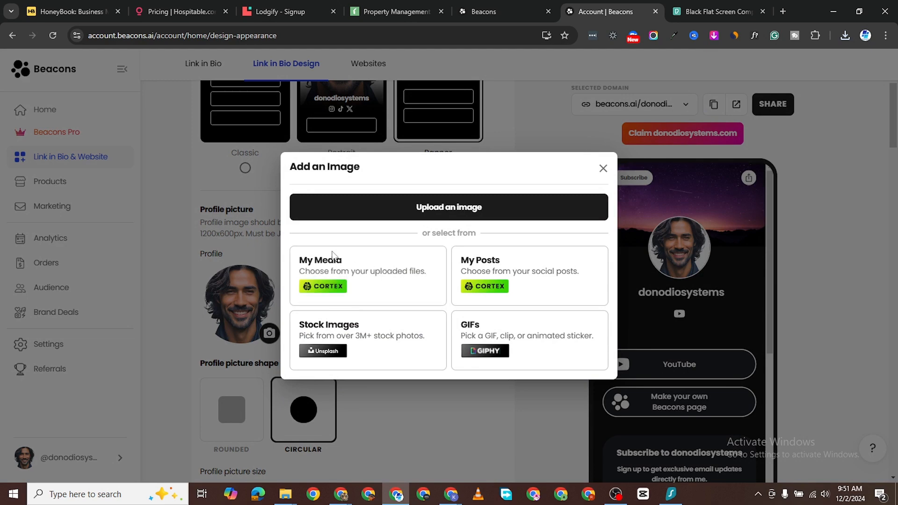
left_click(373, 275)
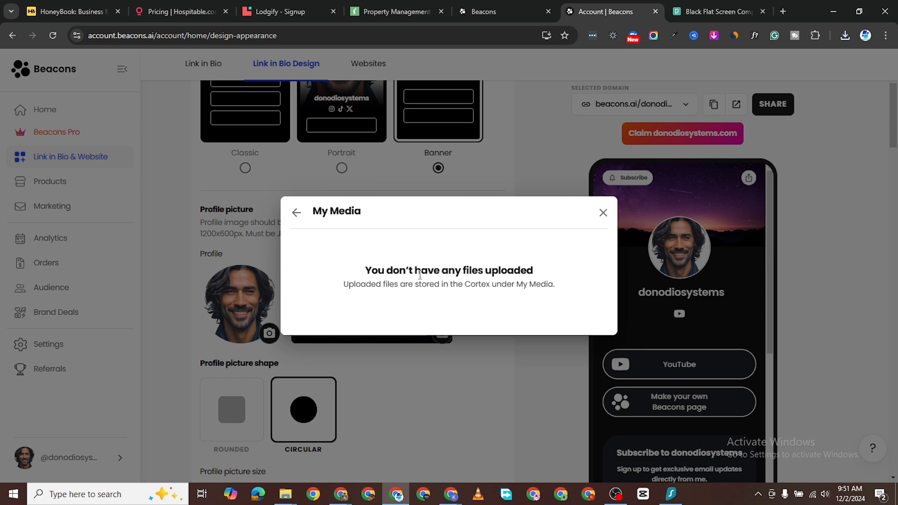
left_click(602, 214)
left_click(325, 276)
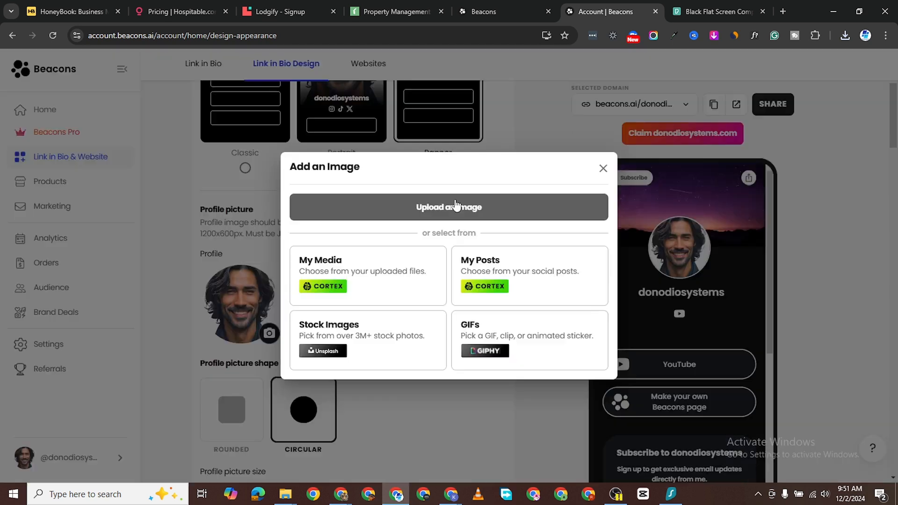
left_click(456, 206)
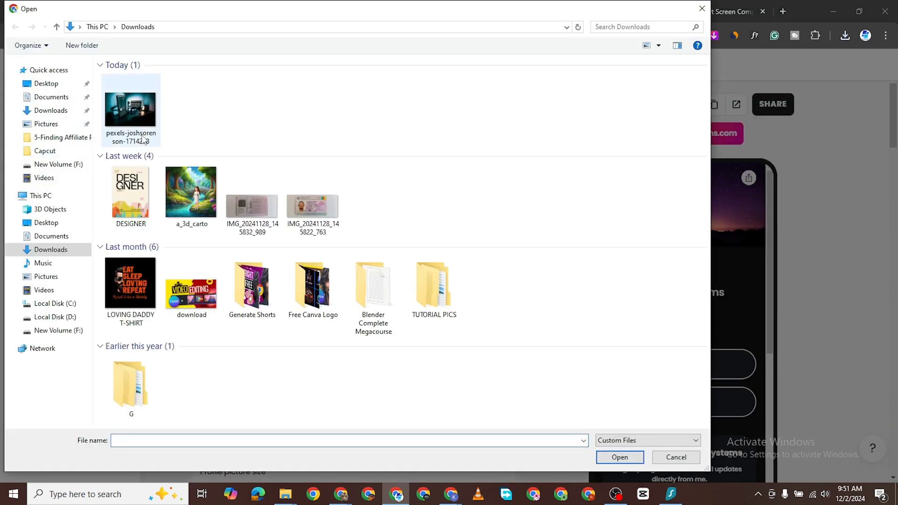
double_click(143, 139)
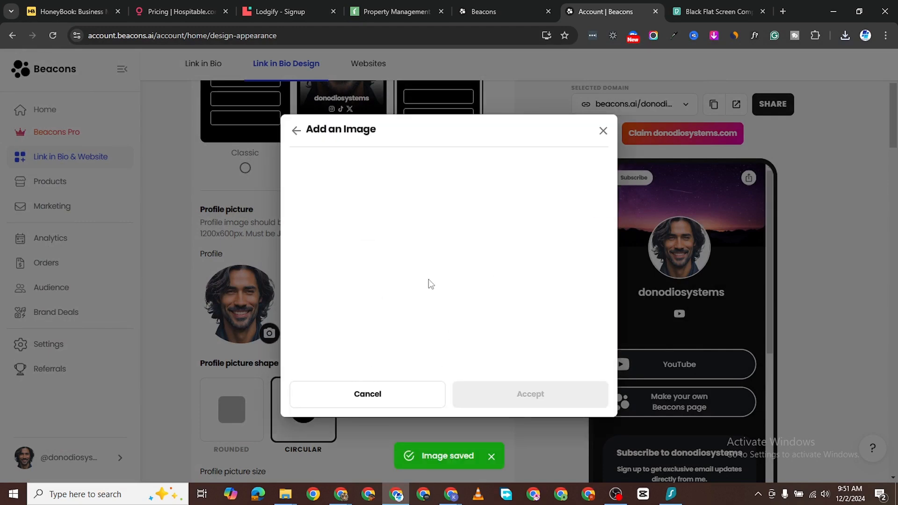
left_click_drag(464, 235, 462, 212)
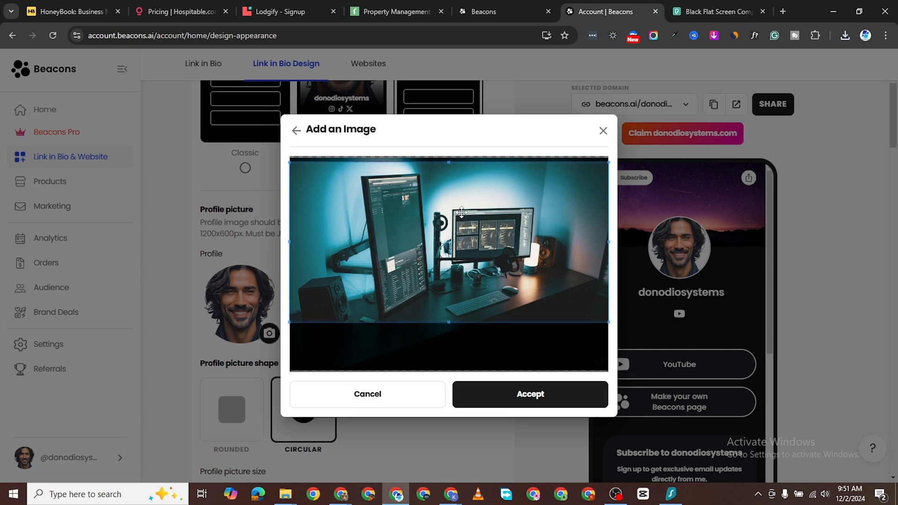
left_click(510, 398)
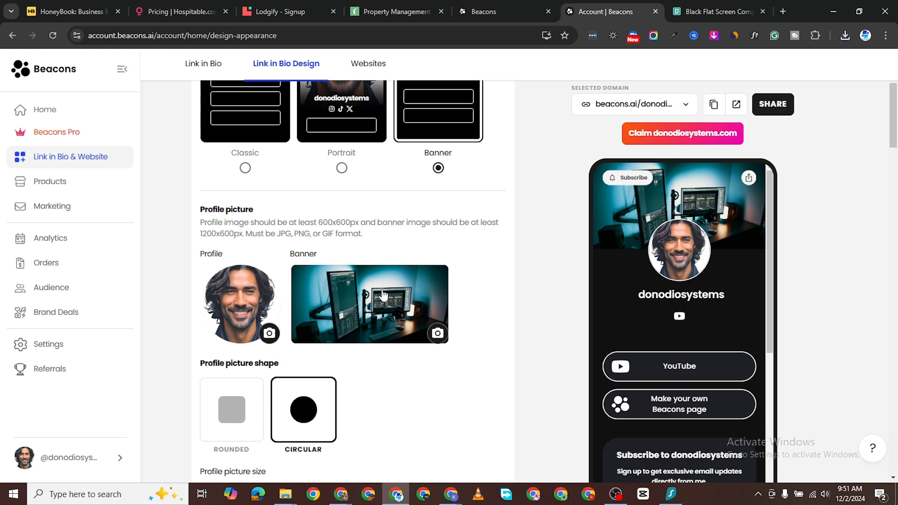
Step: Set the profile picture size to 175 px
scroll(386, 311, "down", 5)
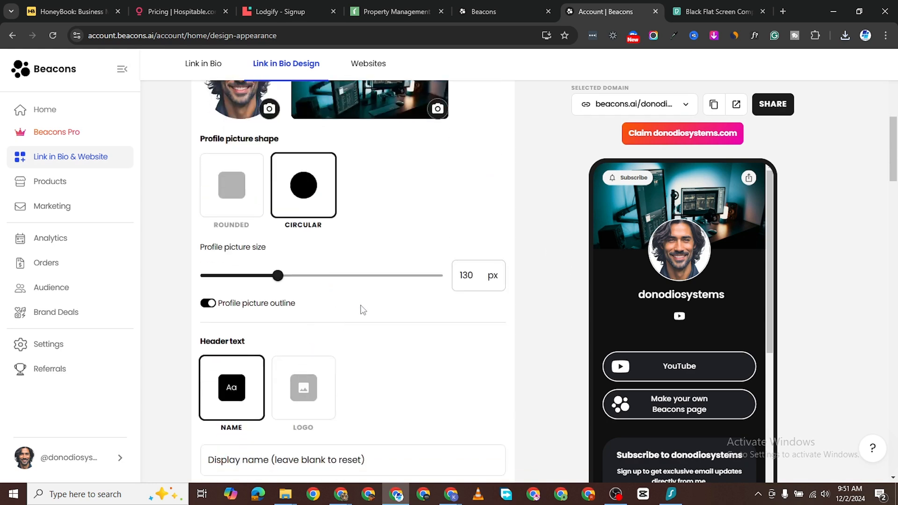
scroll(361, 309, "up", 4)
scroll(422, 310, "down", 1)
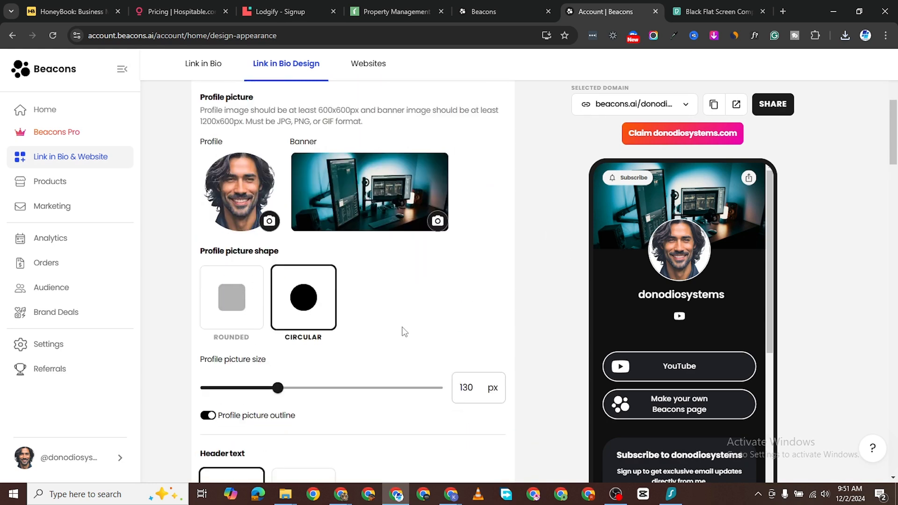
scroll(405, 332, "down", 1)
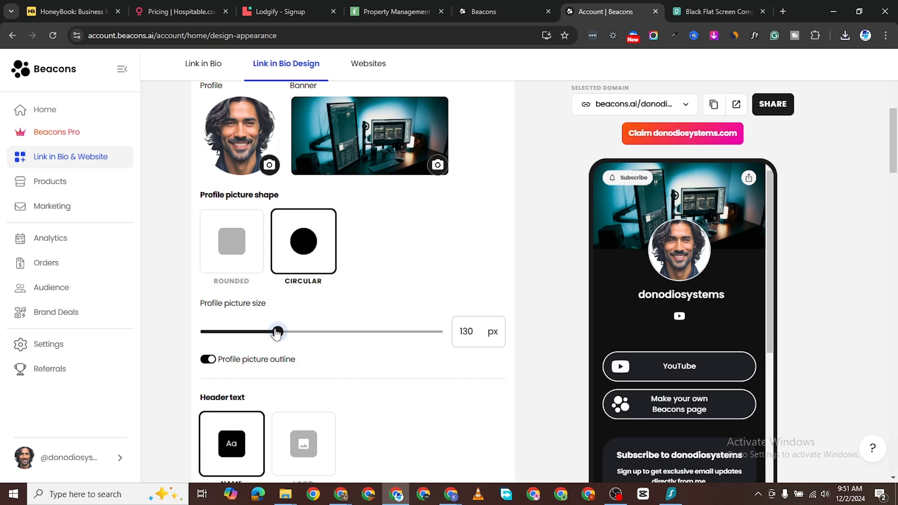
left_click_drag(278, 332, 338, 331)
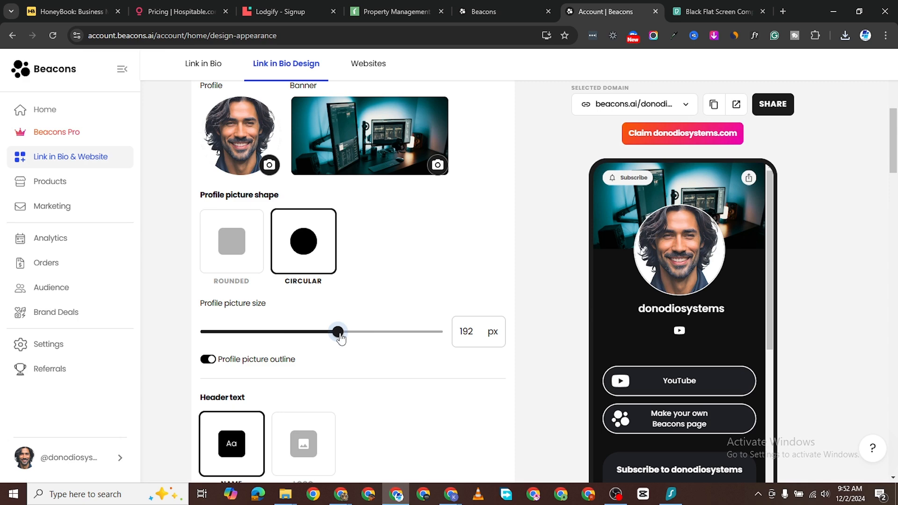
left_click(473, 332)
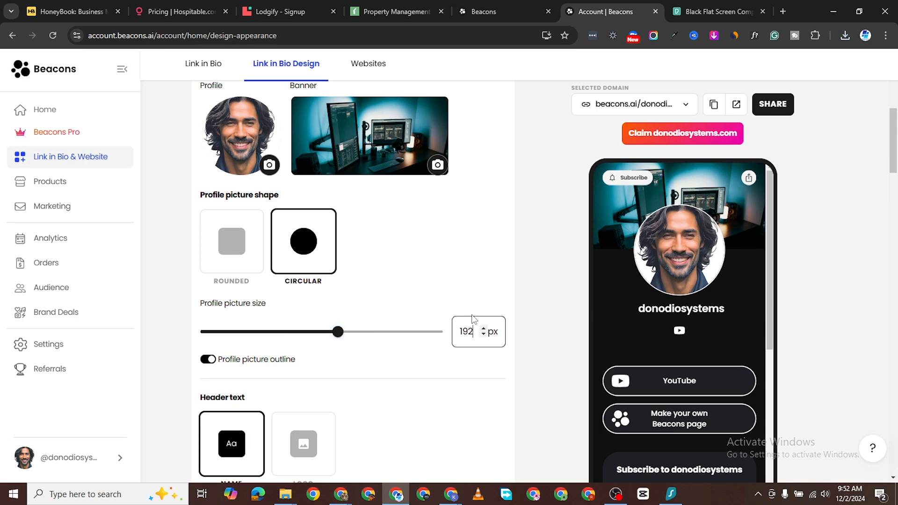
key("BackSpace")
key("BackSpace")
type("75")
Step: Switch off the profile picture outline
scroll(334, 332, "down", 2)
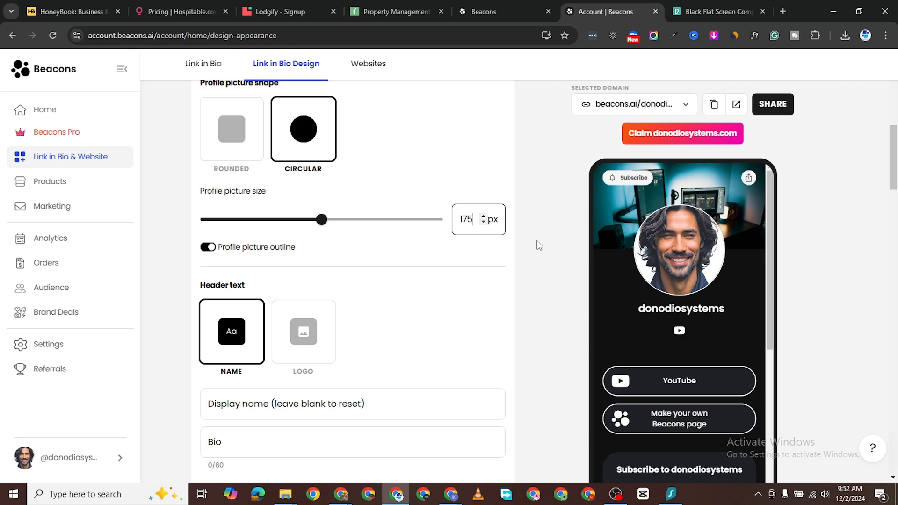
left_click(187, 315)
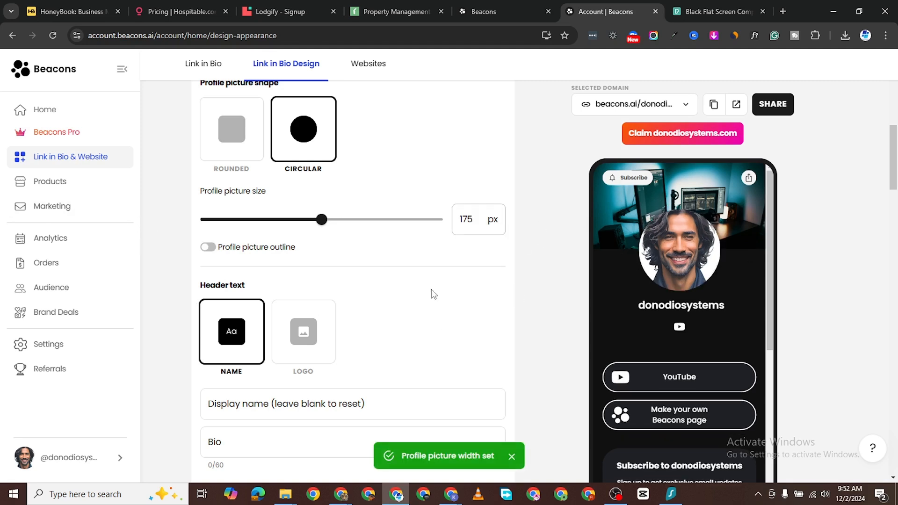
scroll(431, 293, "down", 3)
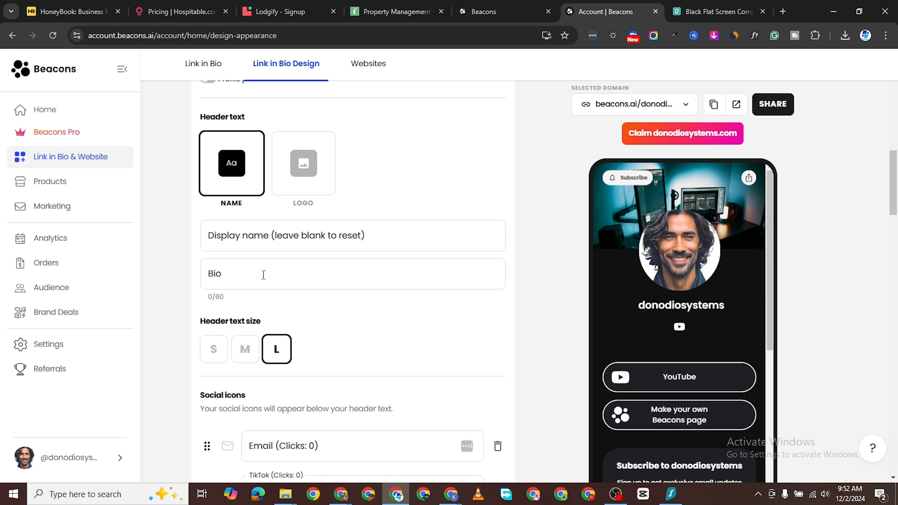
Step: Enter 'Business Way Out' as the profile bio
left_click(284, 287)
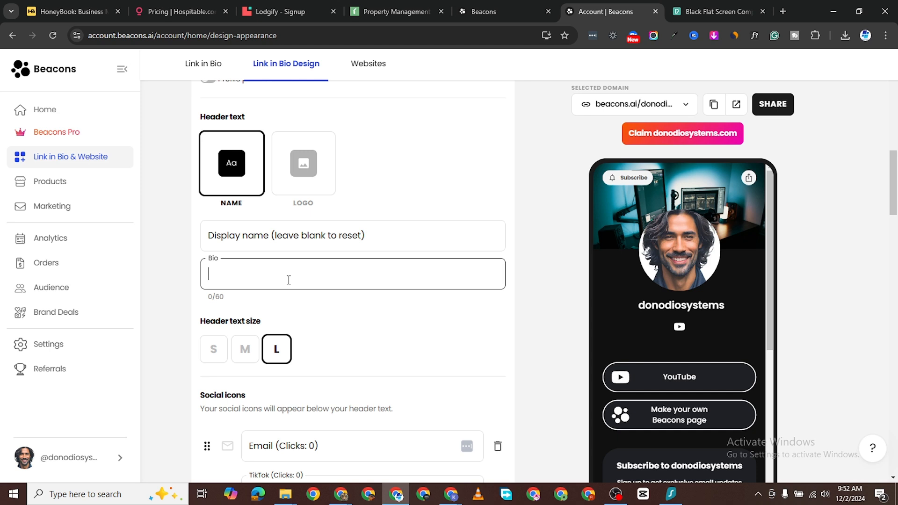
type("Business")
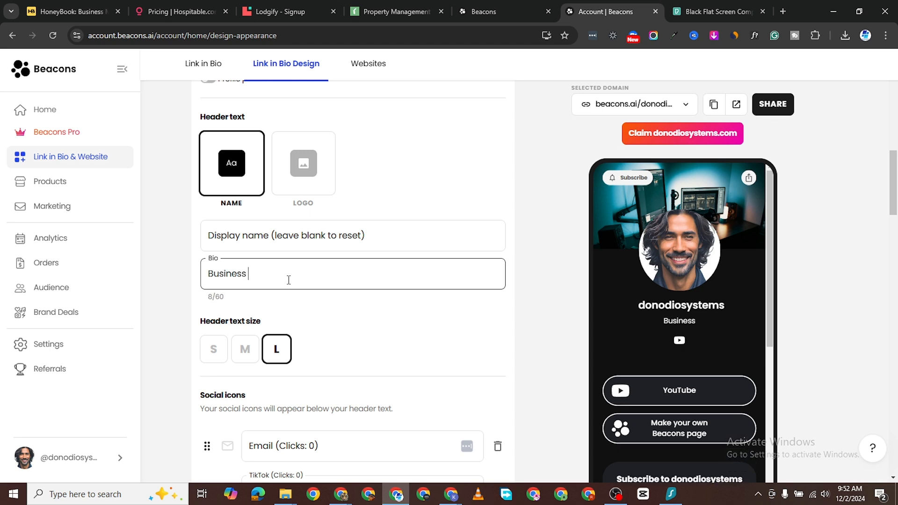
type(" Way Out")
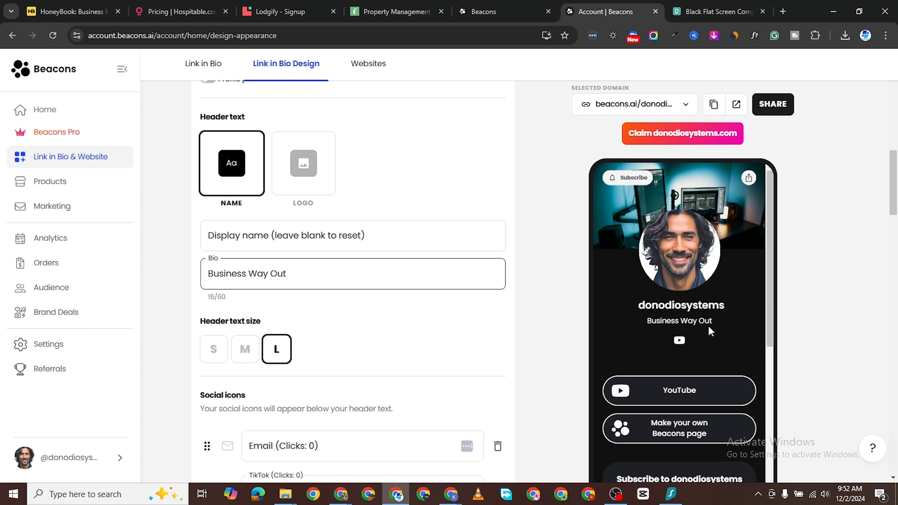
left_click(337, 232)
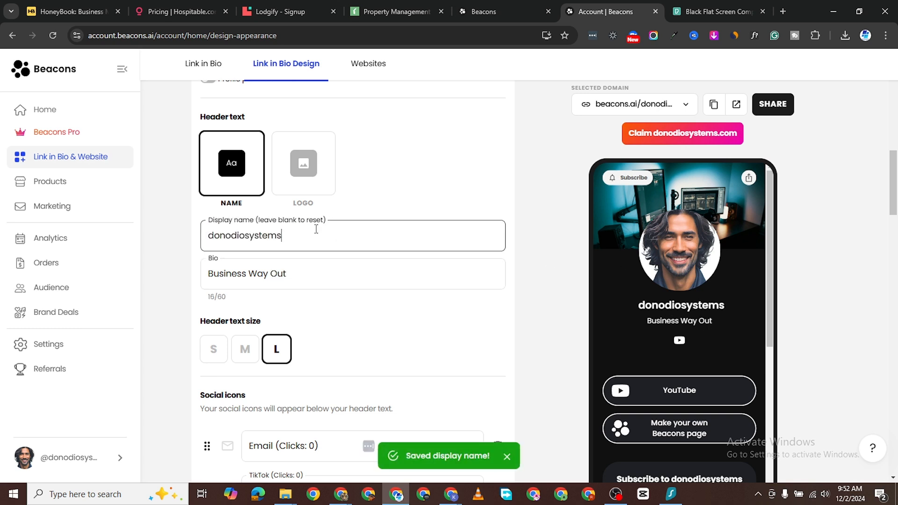
triple_click(275, 236)
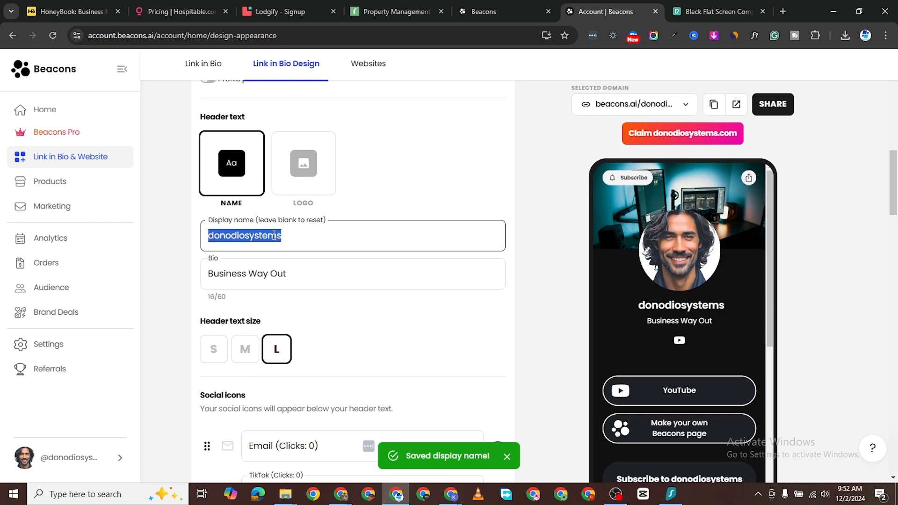
triple_click(258, 267)
right_click(260, 272)
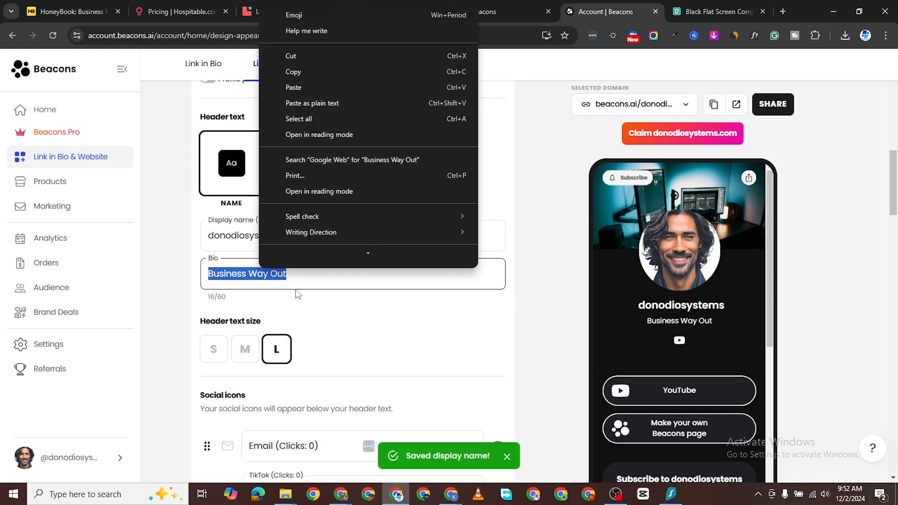
left_click(242, 228)
Step: Replace the display name with a new name ending in 'Tech' and set header text size to M
double_click(244, 232)
type("D")
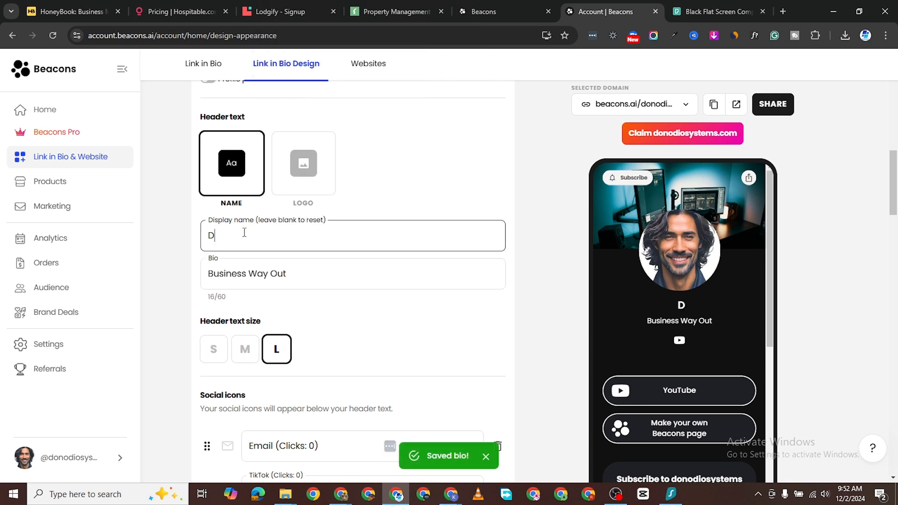
type("onodio")
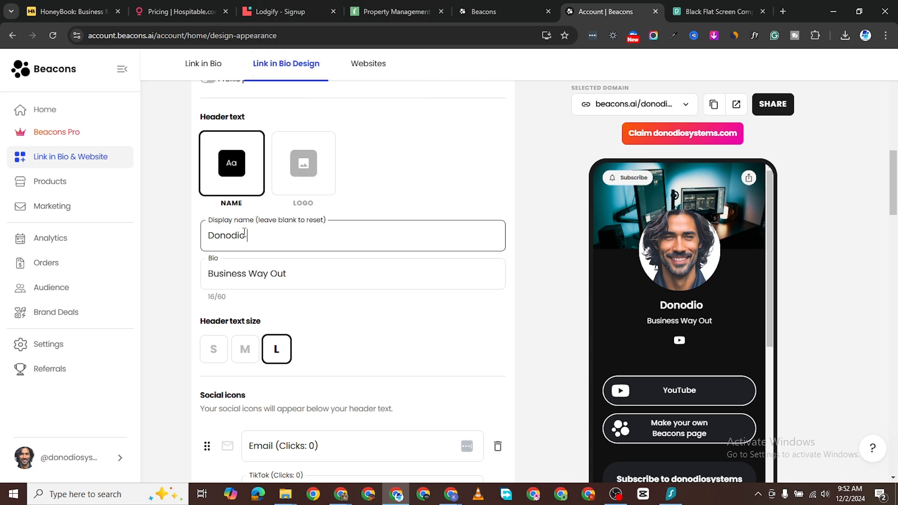
type(" Tech")
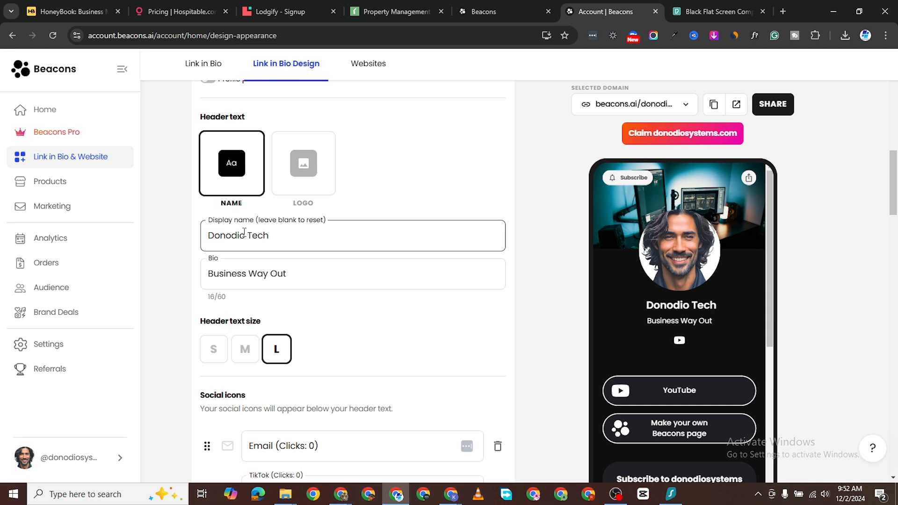
scroll(262, 262, "down", 2)
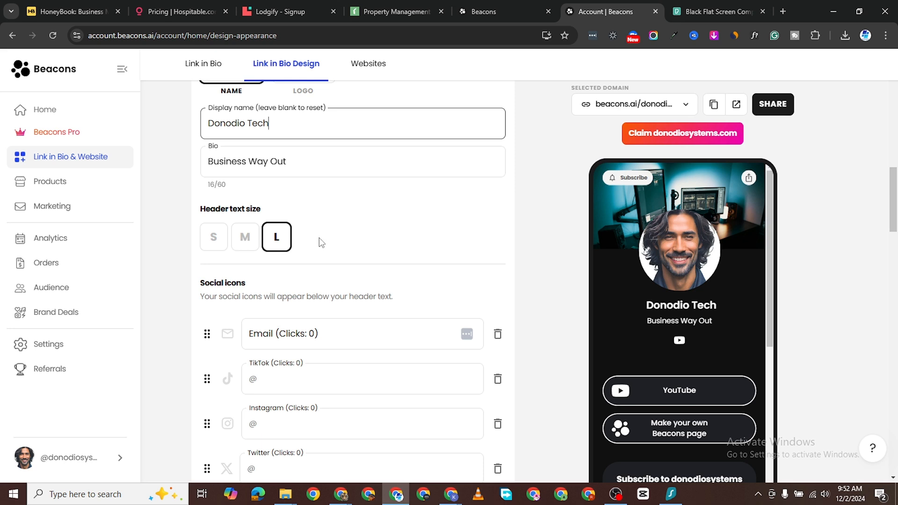
left_click(248, 238)
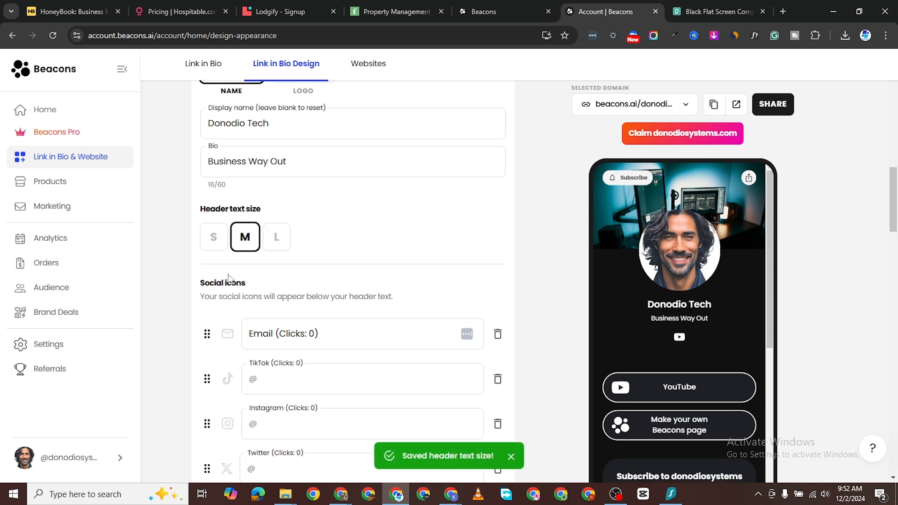
left_click(215, 241)
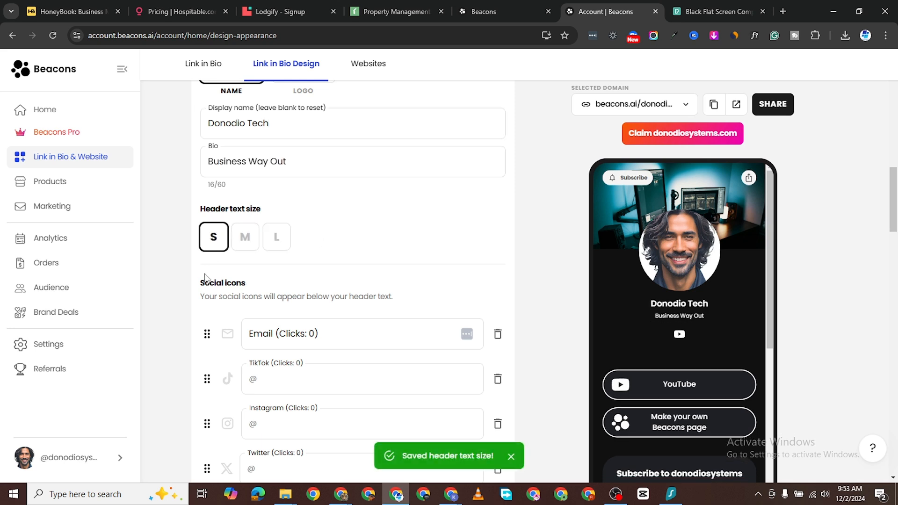
left_click(245, 241)
Step: Fill in the contact e-mail social link field
scroll(331, 279, "down", 2)
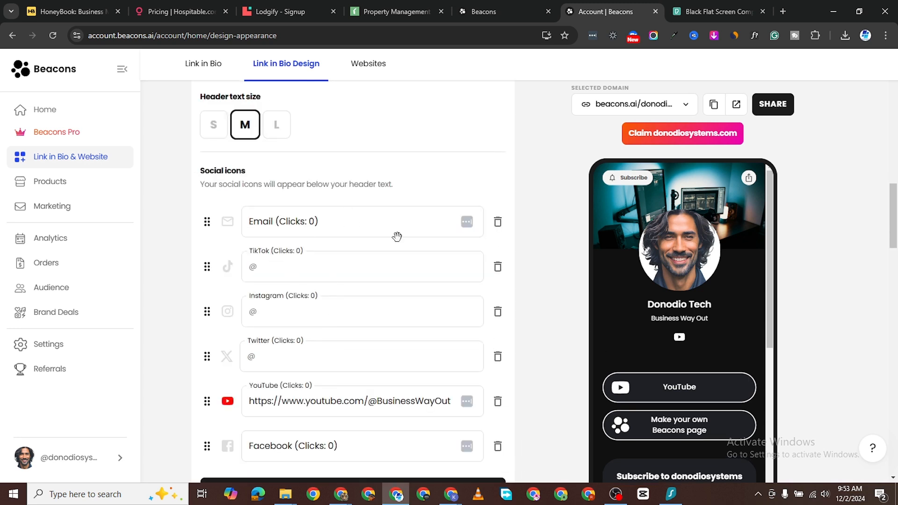
scroll(335, 226, "up", 1)
scroll(326, 226, "down", 1)
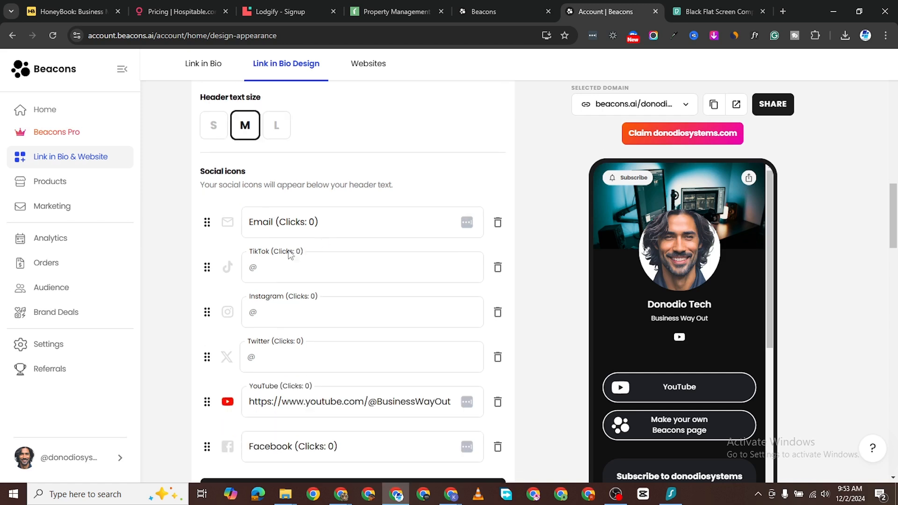
left_click(338, 225)
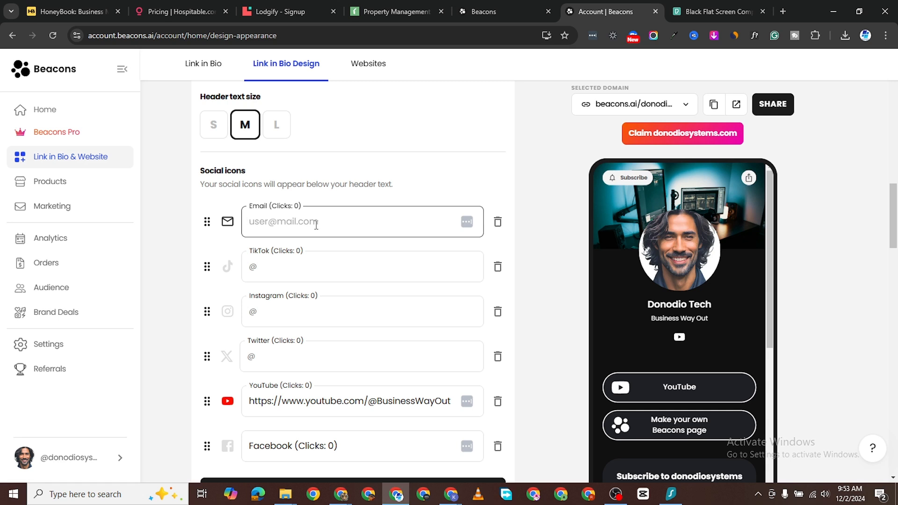
type("a")
key("BackSpace")
key("BackSpace")
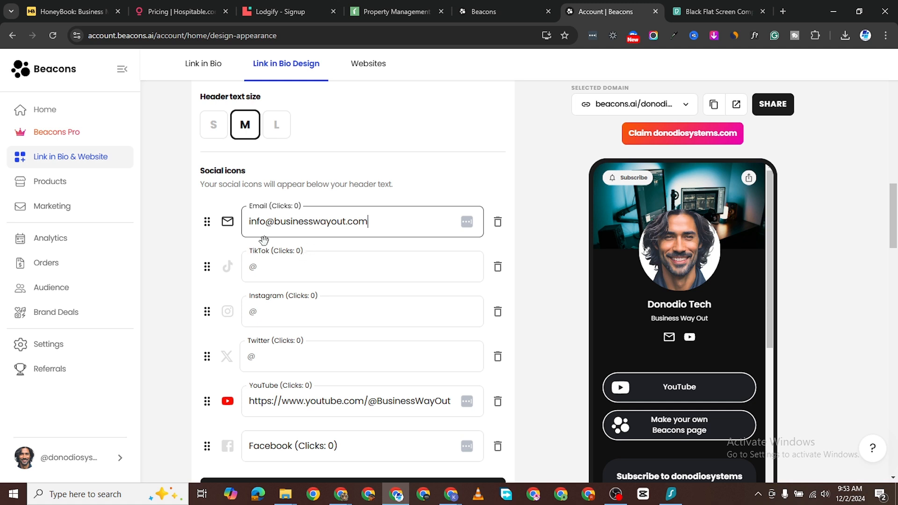
double_click(349, 224)
triple_click(326, 229)
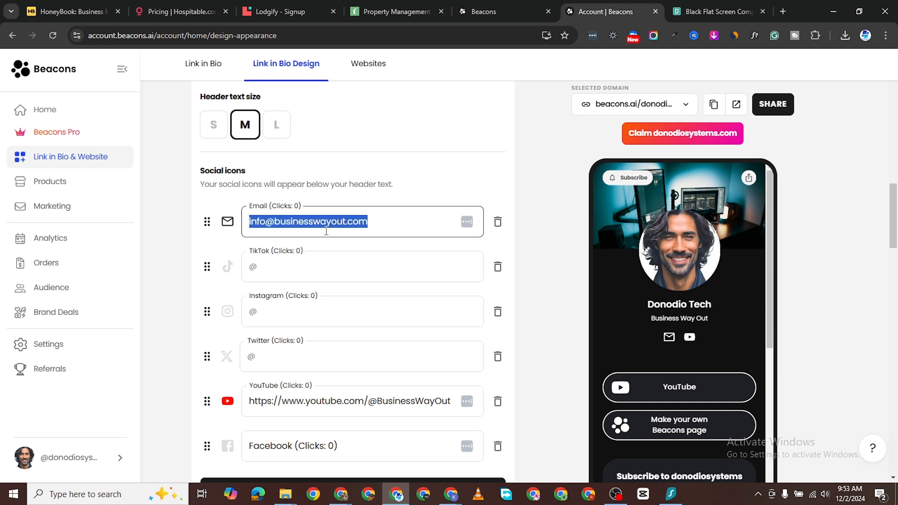
Step: Add Instagram and Twitter (X) social icons, each with a '#' placeholder handle
left_click(316, 280)
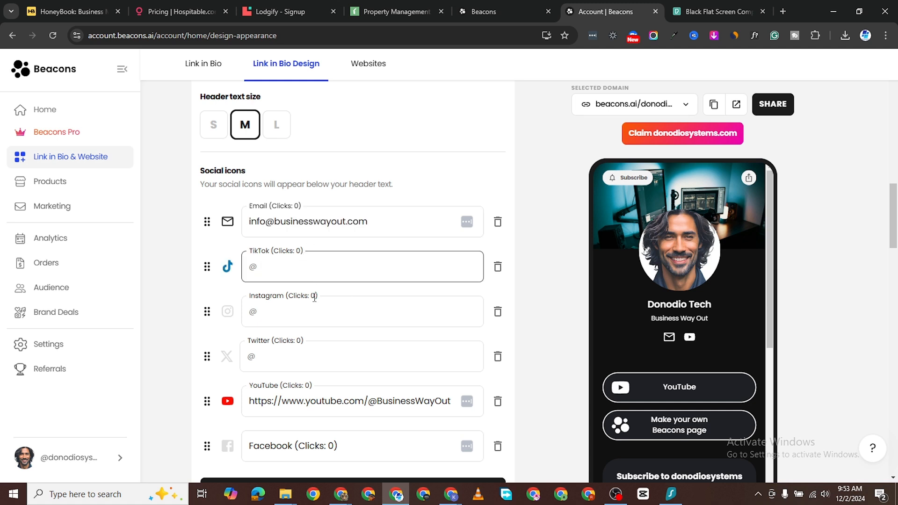
left_click(303, 321)
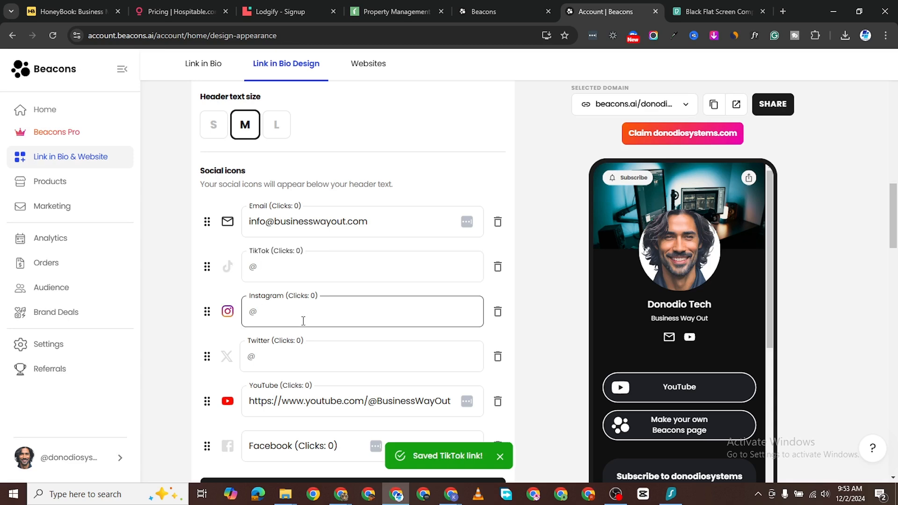
type("#")
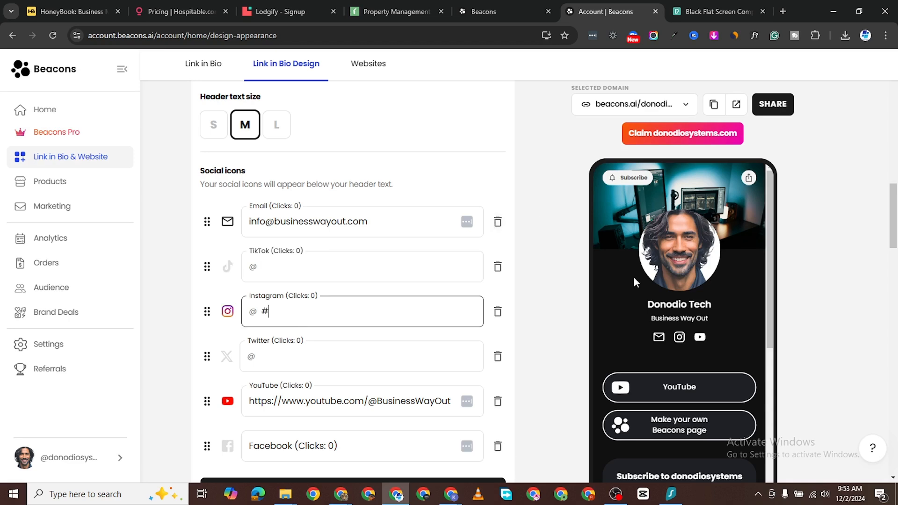
scroll(343, 303, "down", 1)
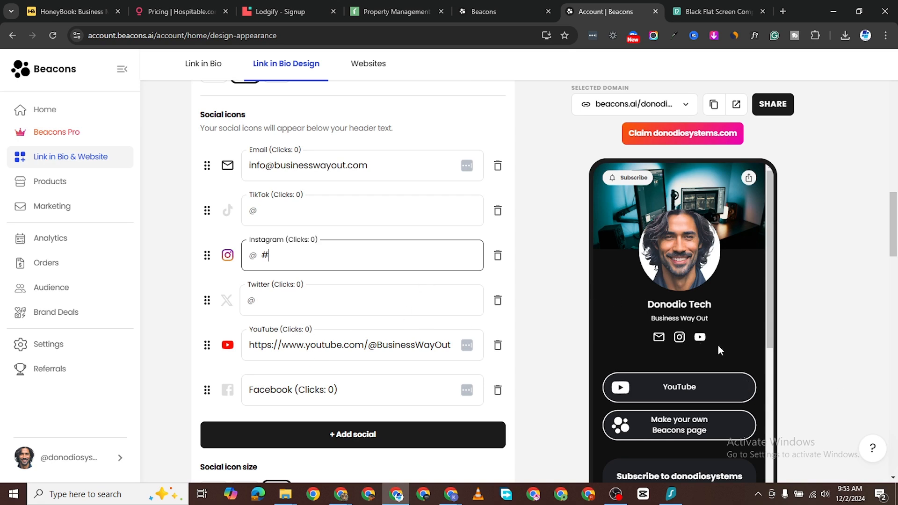
left_click(299, 307)
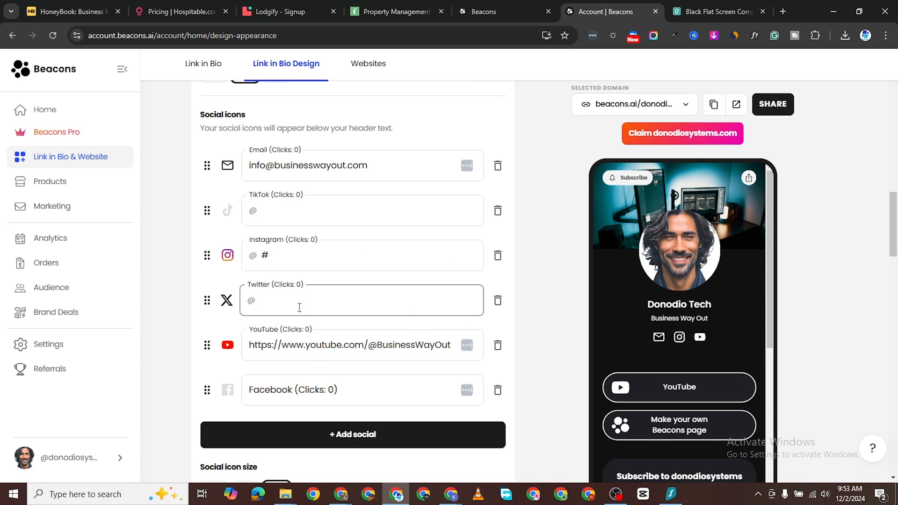
type("#")
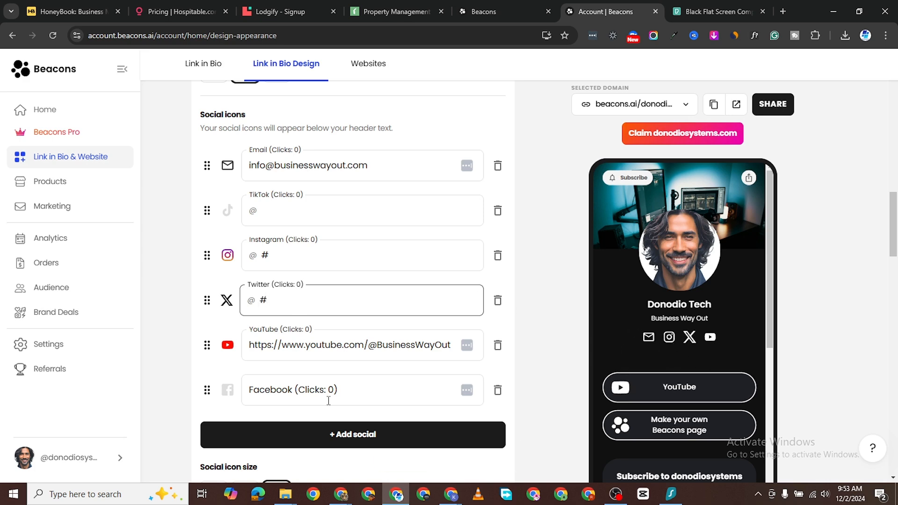
scroll(329, 401, "down", 1)
Step: Try the Sunny Pastel, Earthy Elegance, Brand Kit and Classic Contrast colour palettes
scroll(336, 327, "down", 2)
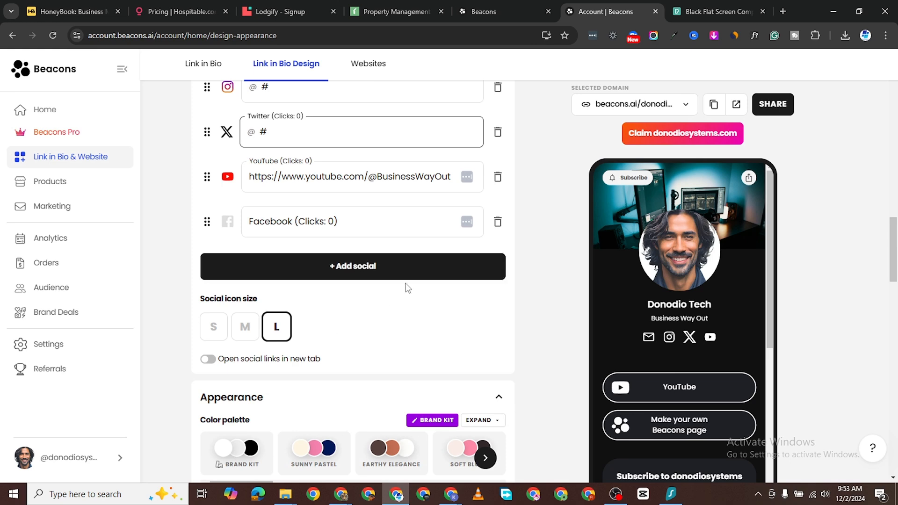
scroll(404, 276, "up", 3)
scroll(407, 281, "down", 2)
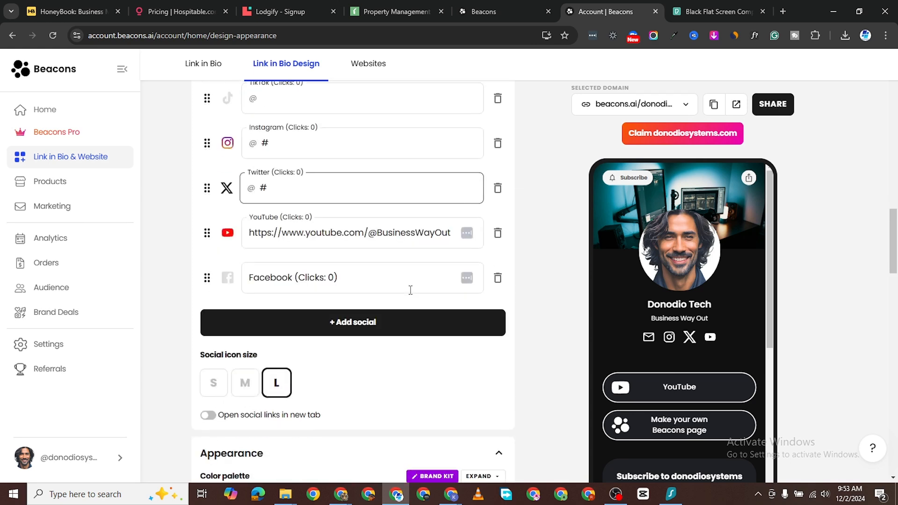
scroll(410, 290, "down", 4)
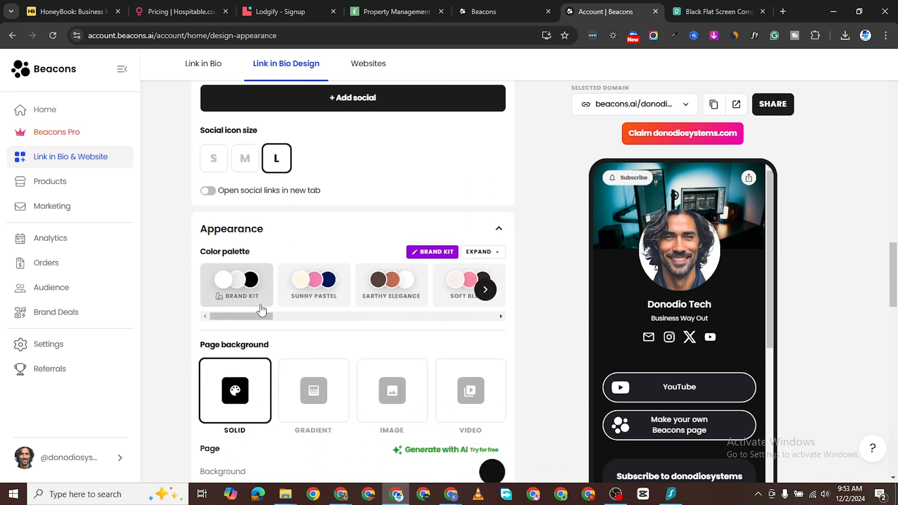
left_click(321, 300)
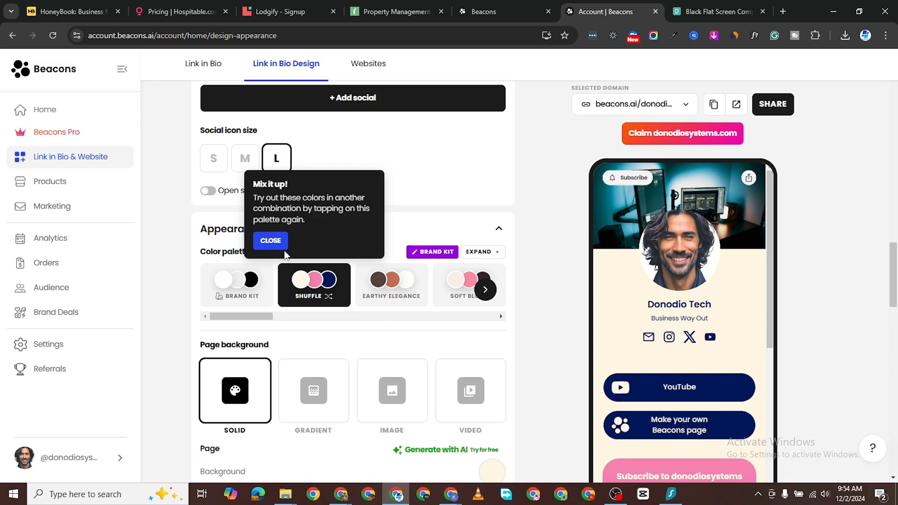
left_click(392, 294)
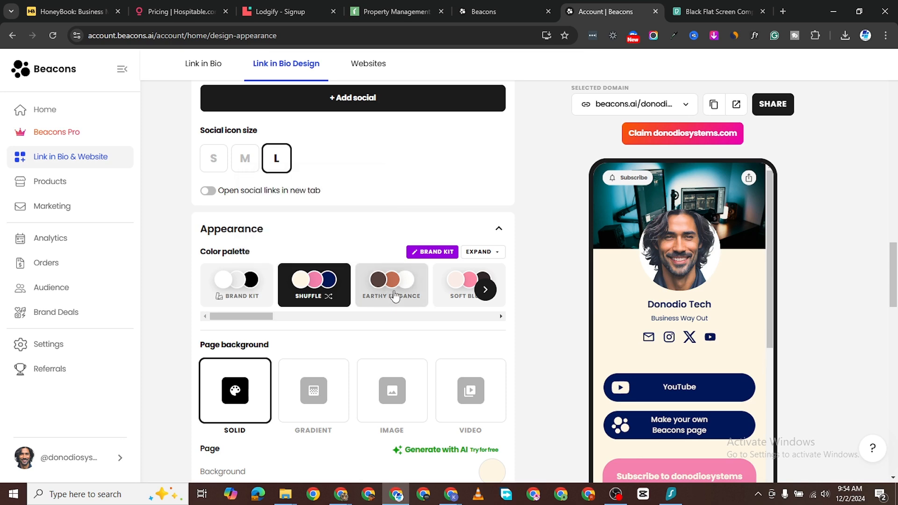
left_click(392, 285)
scroll(707, 405, "down", 6)
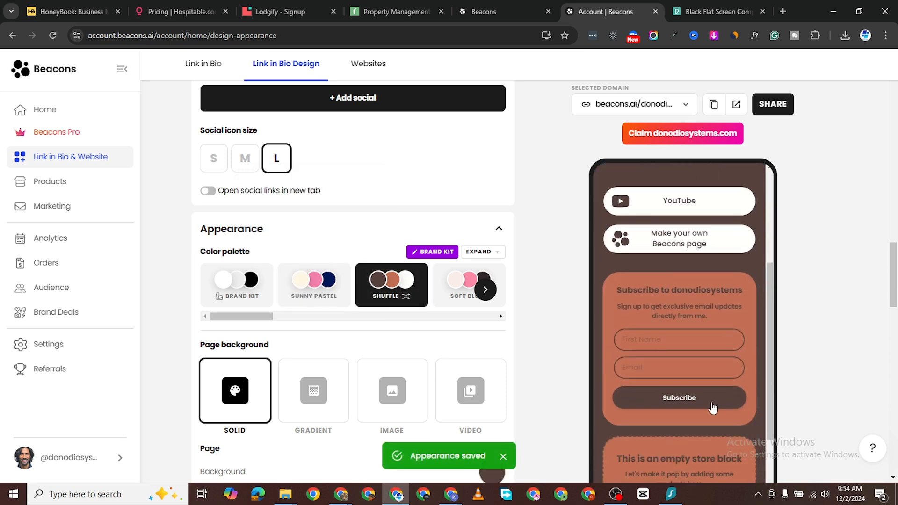
left_click(241, 293)
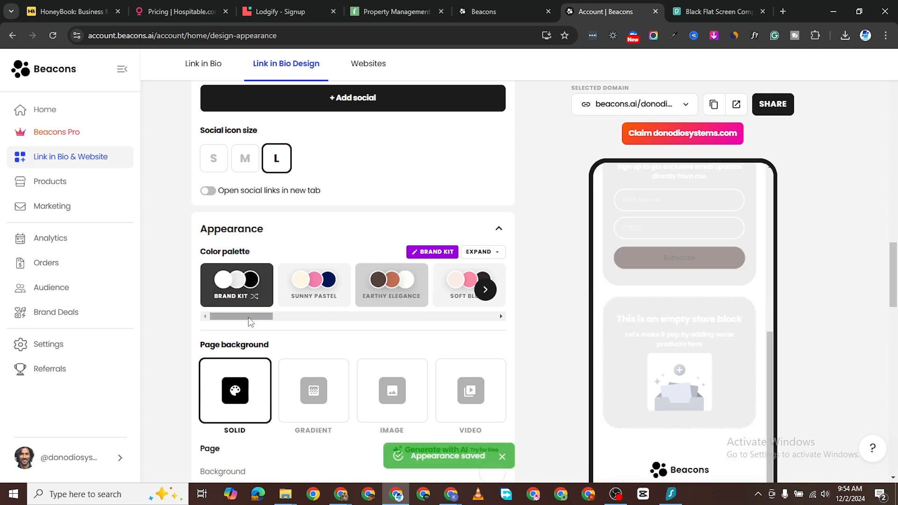
left_click_drag(247, 322, 303, 326)
left_click(295, 292)
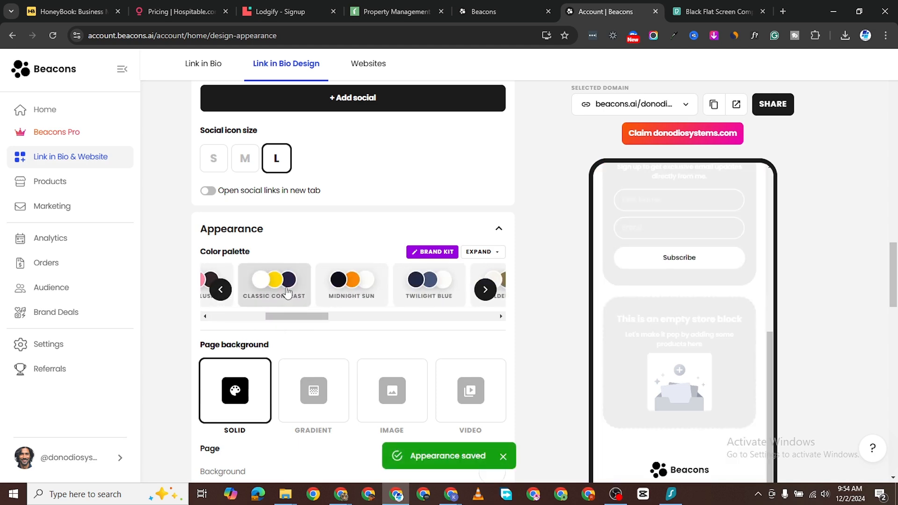
Step: Try Midnight Sun and Twilight Blue, then settle on the Brand Kit palette
scroll(683, 300, "up", 6)
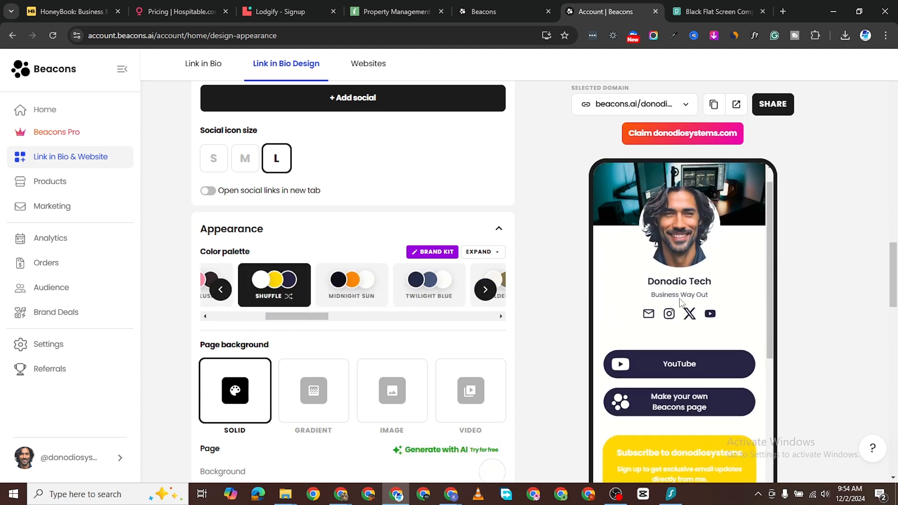
left_click(350, 276)
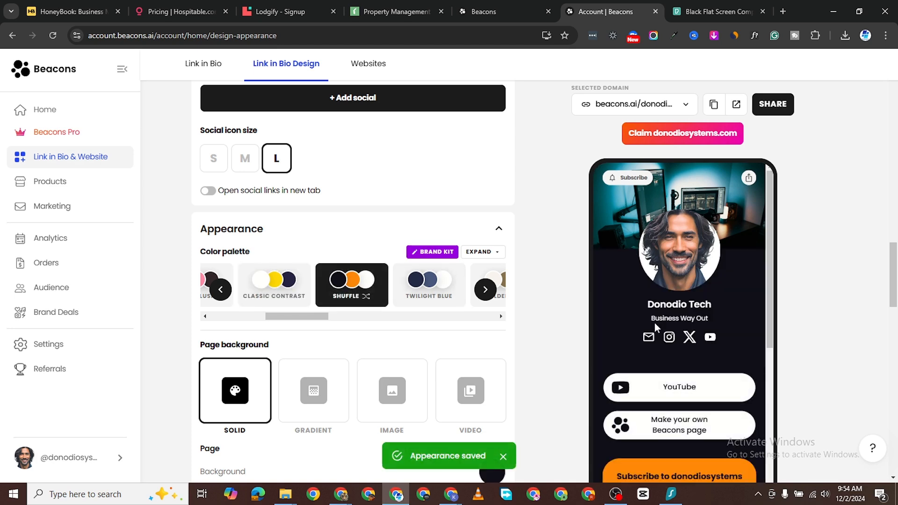
scroll(665, 365, "down", 5)
scroll(665, 368, "down", 2)
scroll(356, 353, "up", 3)
scroll(355, 354, "down", 3)
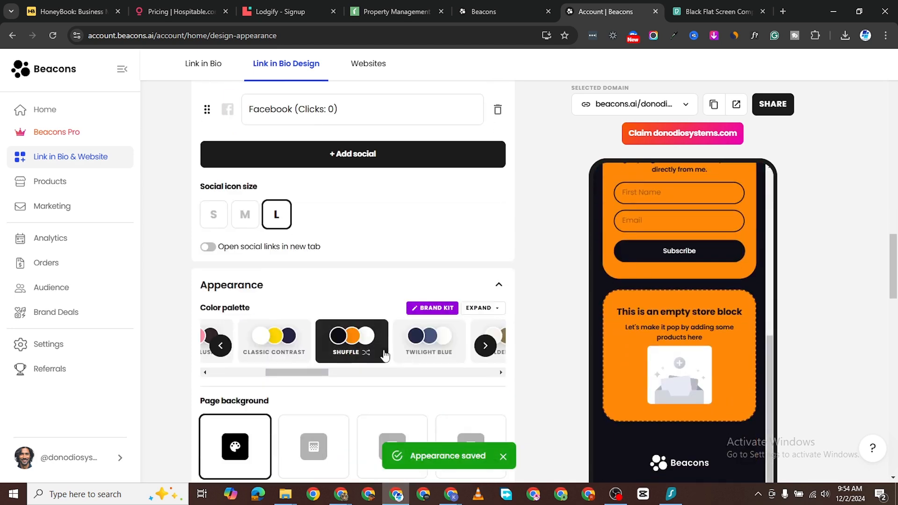
left_click(456, 292)
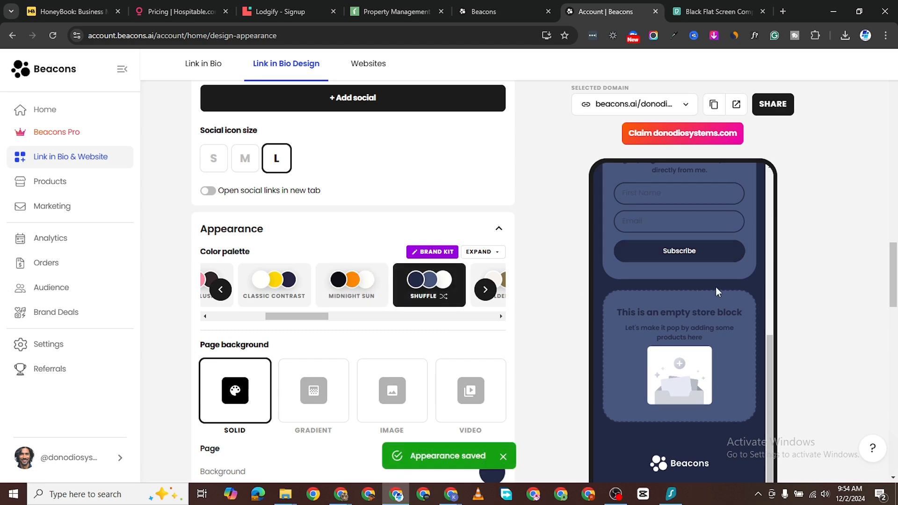
left_click_drag(293, 317, 221, 326)
left_click(234, 287)
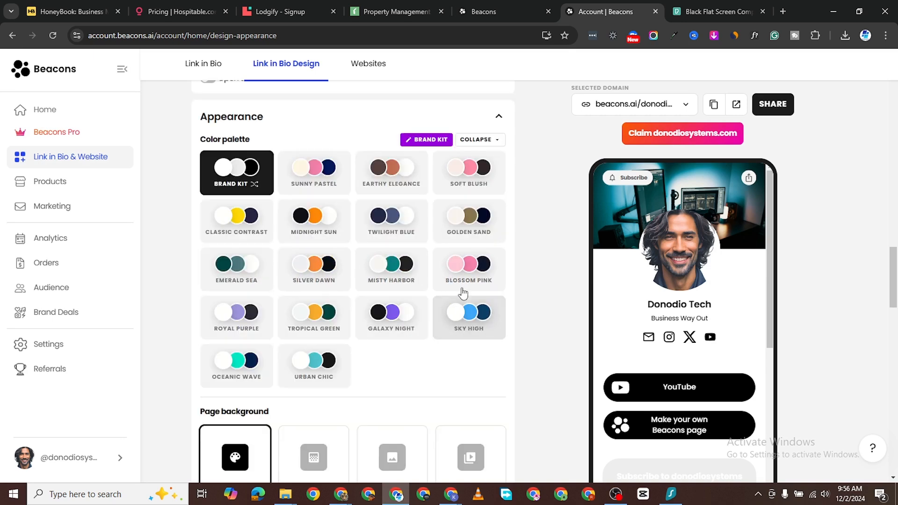
scroll(654, 309, "down", 1)
scroll(651, 310, "down", 3)
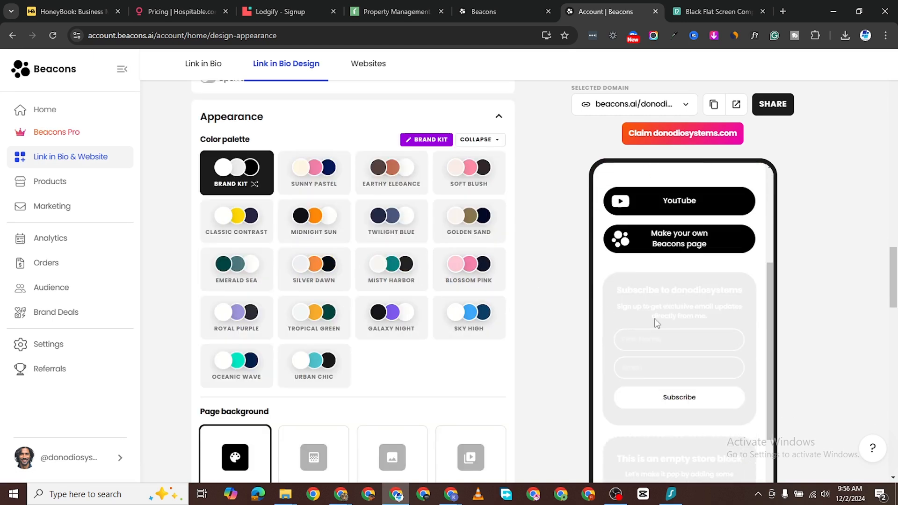
scroll(656, 321, "up", 3)
scroll(395, 371, "down", 4)
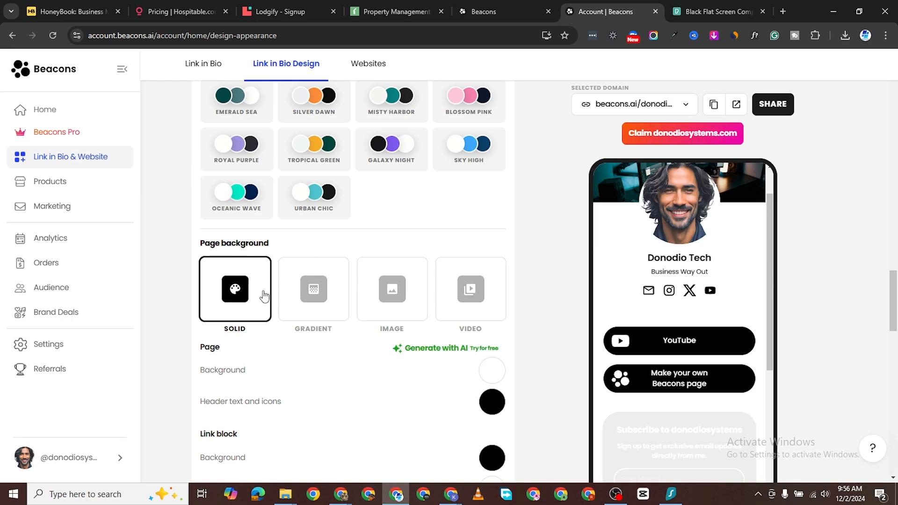
left_click(319, 299)
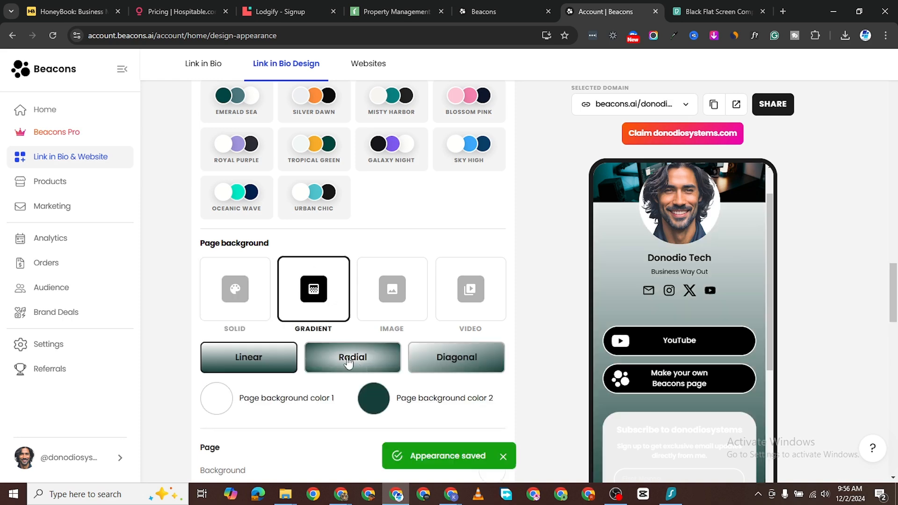
scroll(698, 337, "down", 2)
scroll(698, 337, "down", 4)
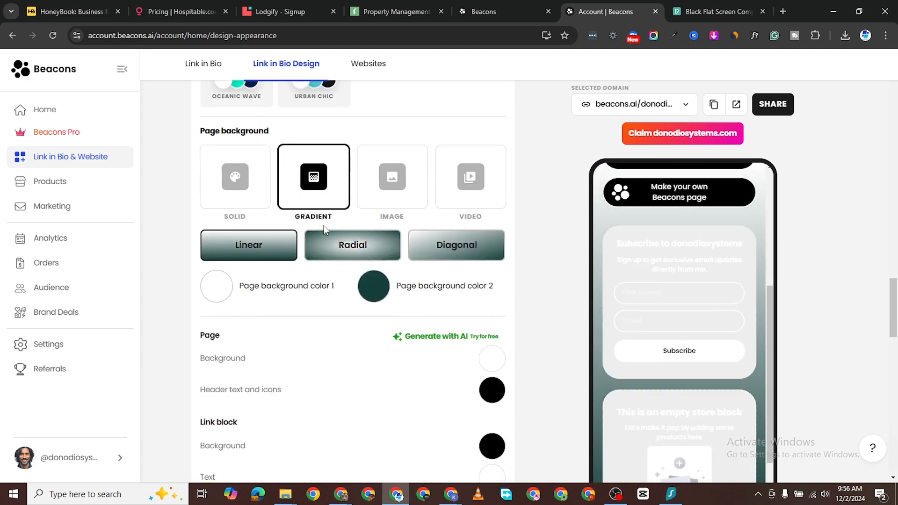
left_click(339, 243)
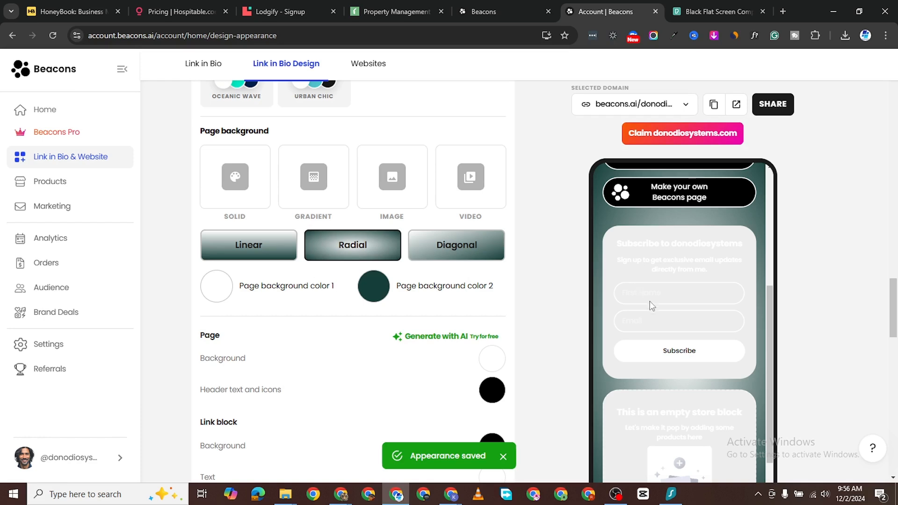
left_click(479, 248)
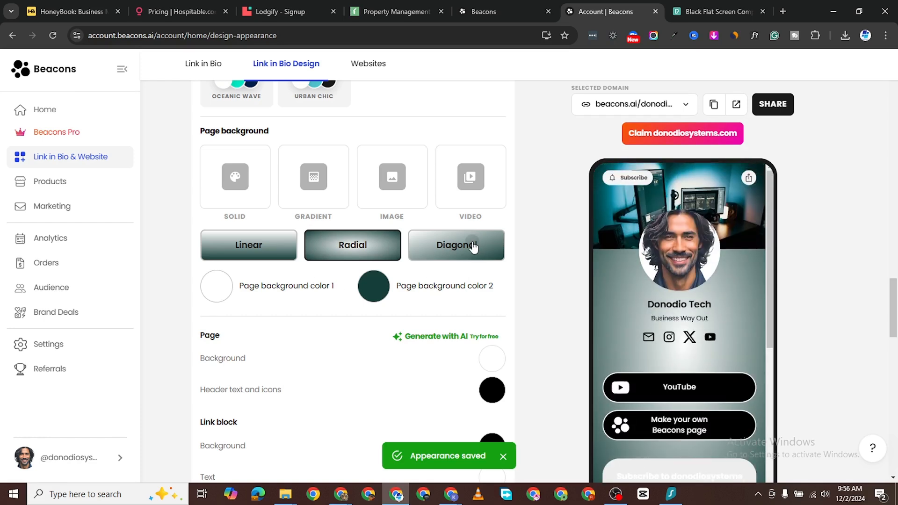
left_click(233, 257)
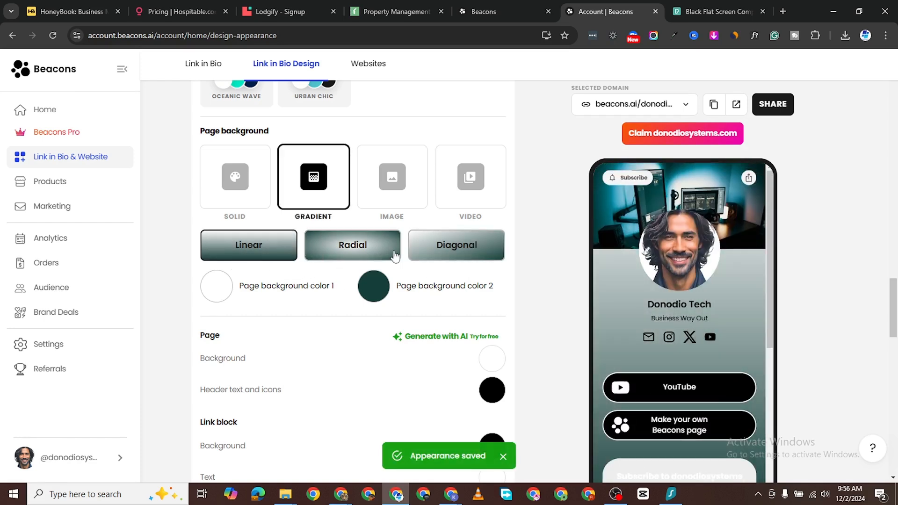
left_click(349, 251)
left_click(401, 187)
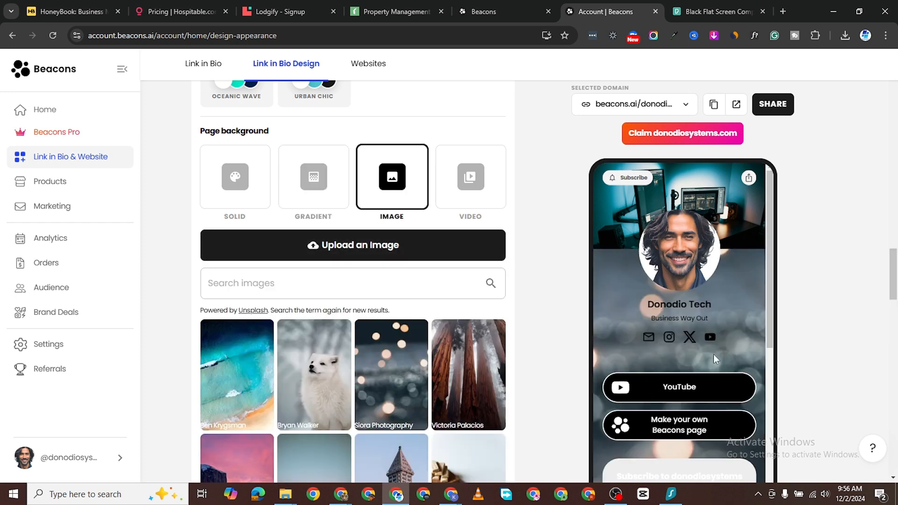
scroll(667, 375, "down", 1)
left_click(241, 189)
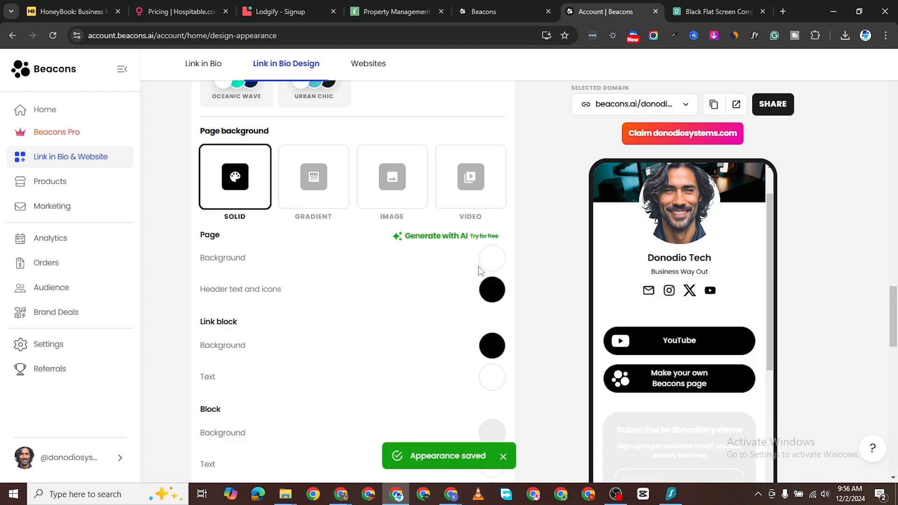
Step: Set the page background to #000000 and header text and icons to #ffffff
left_click(491, 262)
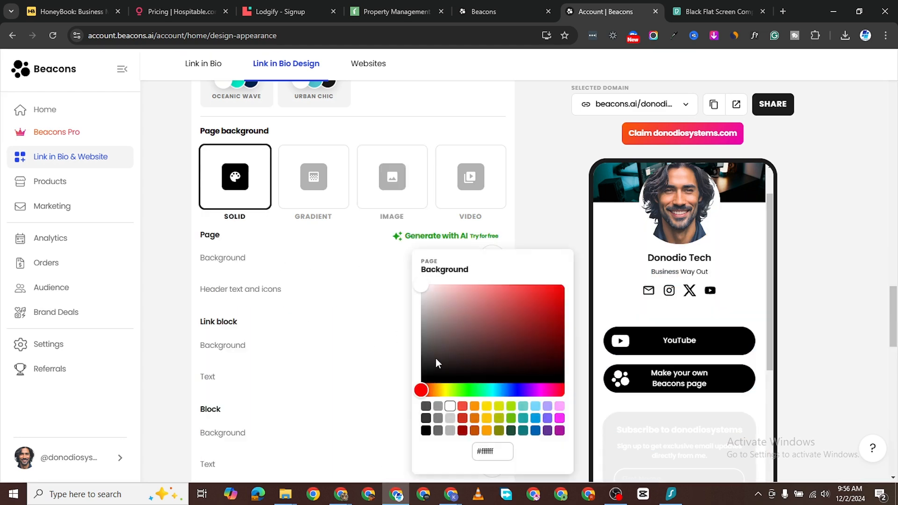
left_click(425, 403)
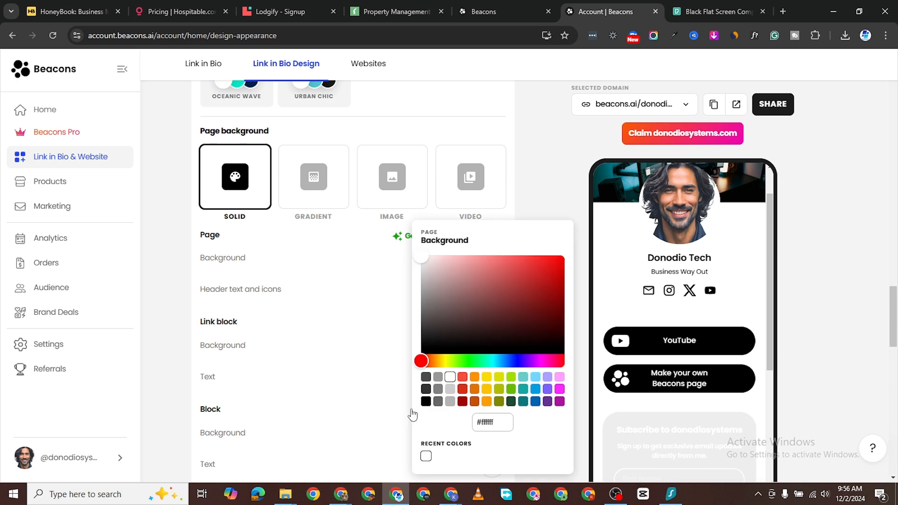
left_click(299, 256)
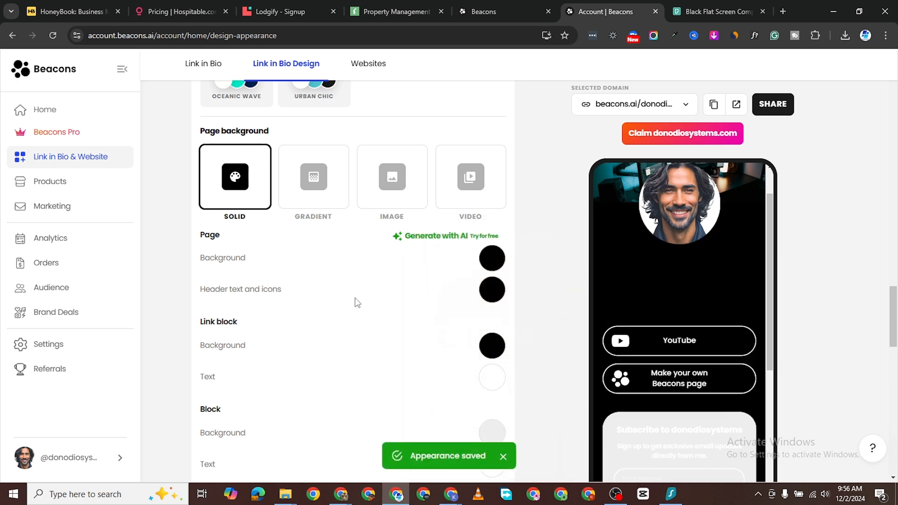
left_click(486, 293)
left_click_drag(442, 315, 404, 246)
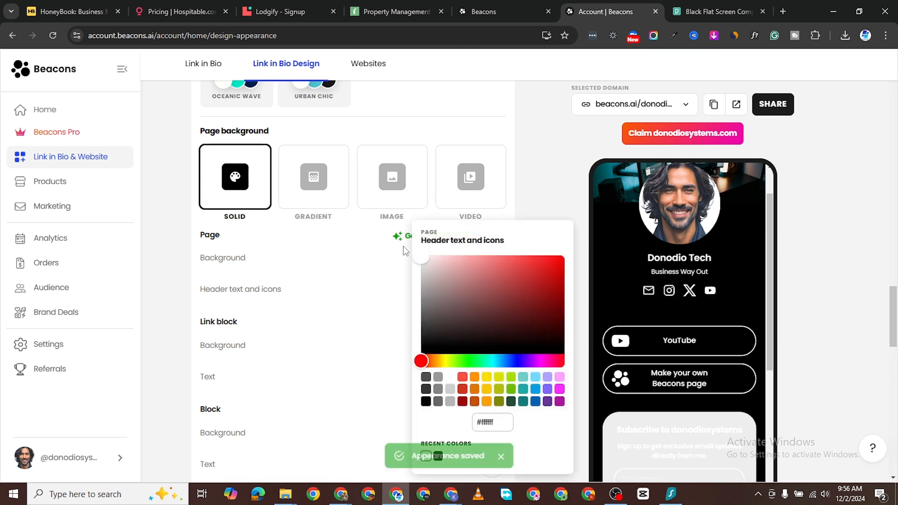
left_click(208, 302)
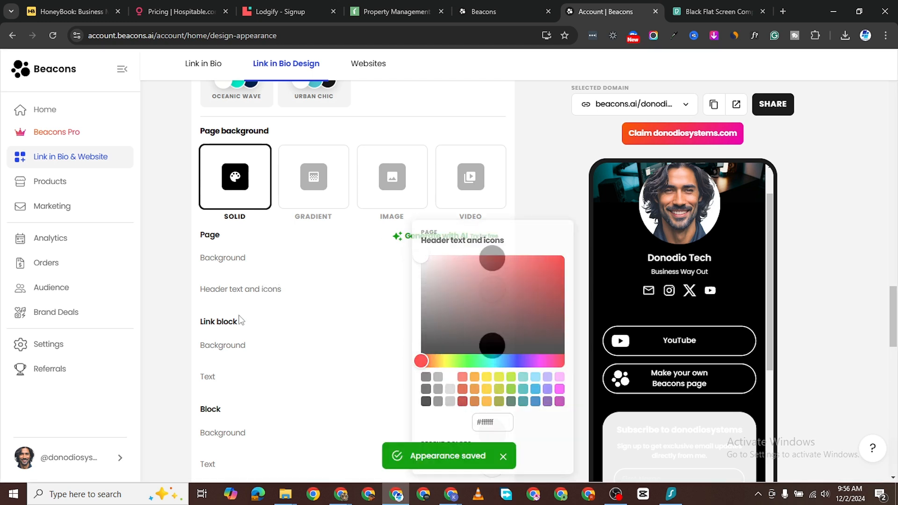
Step: Keep the link block backgrounds black
scroll(732, 351, "down", 3)
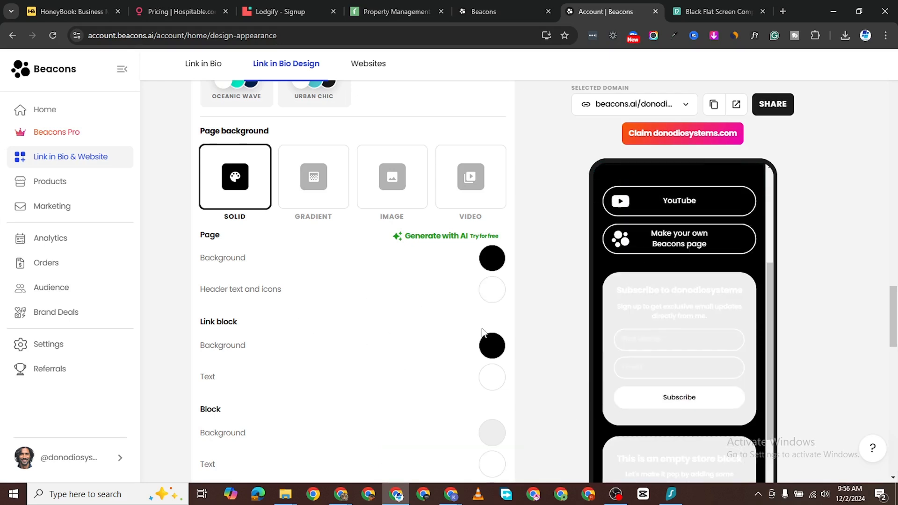
left_click(487, 346)
left_click_drag(428, 269, 408, 366)
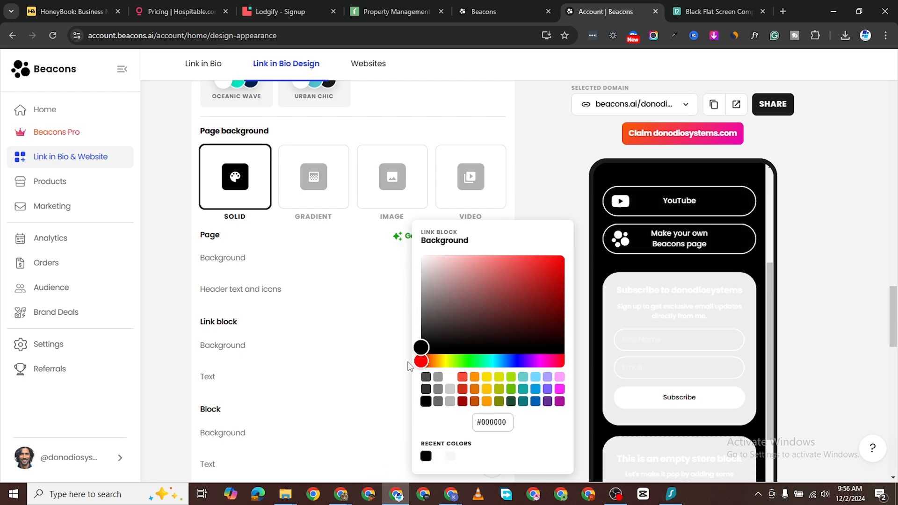
left_click(253, 370)
scroll(345, 387, "down", 3)
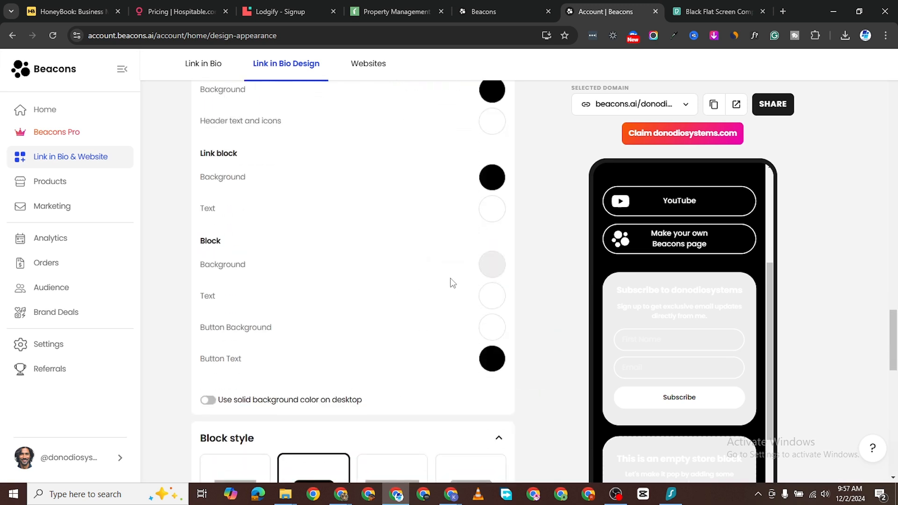
Step: Make the block buttons black (#000000) with white (#ffffff) button text
left_click(492, 328)
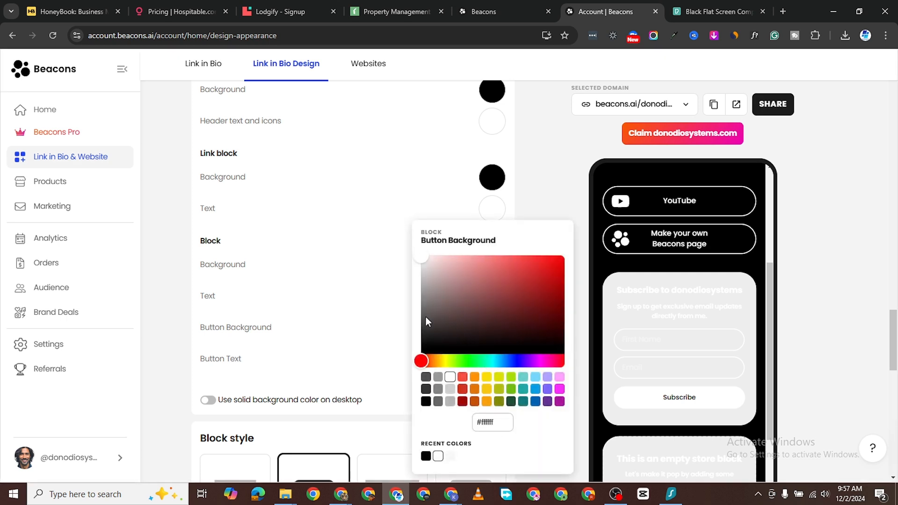
left_click_drag(425, 321, 421, 358)
left_click(395, 334)
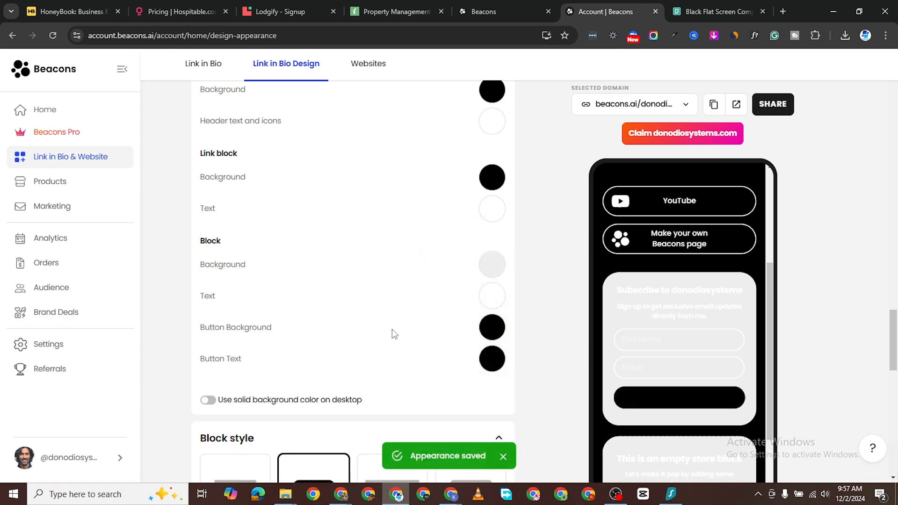
left_click(489, 360)
left_click_drag(419, 268, 418, 253)
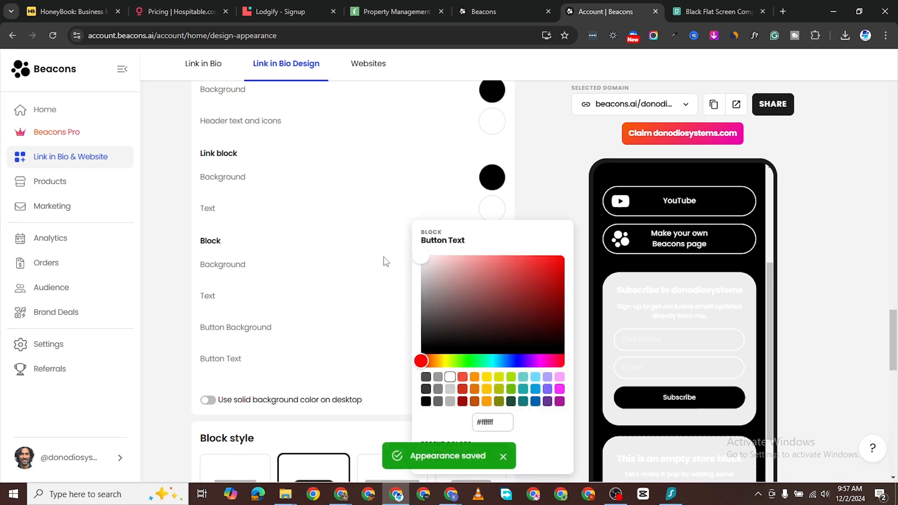
left_click(283, 309)
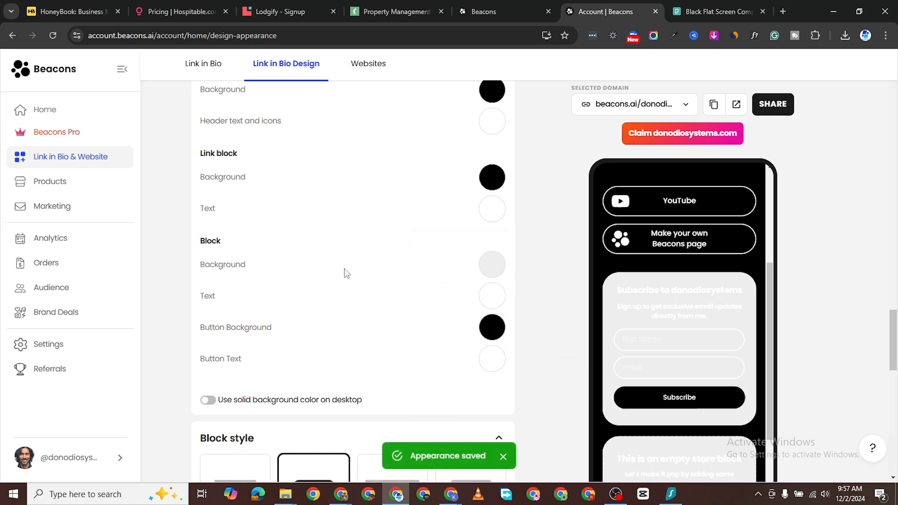
Step: Turn the block backgrounds grey (#797979) and check the result in the preview
left_click(492, 265)
left_click_drag(427, 284, 404, 301)
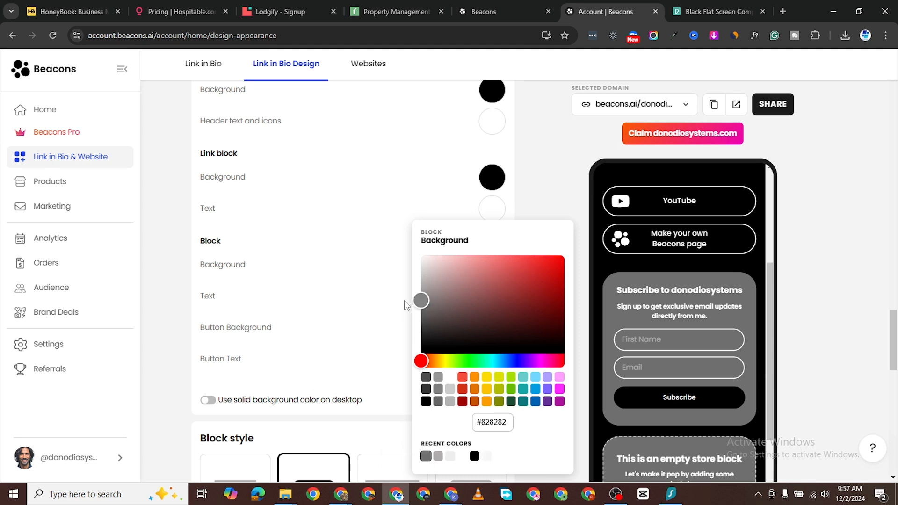
left_click_drag(404, 300, 404, 304)
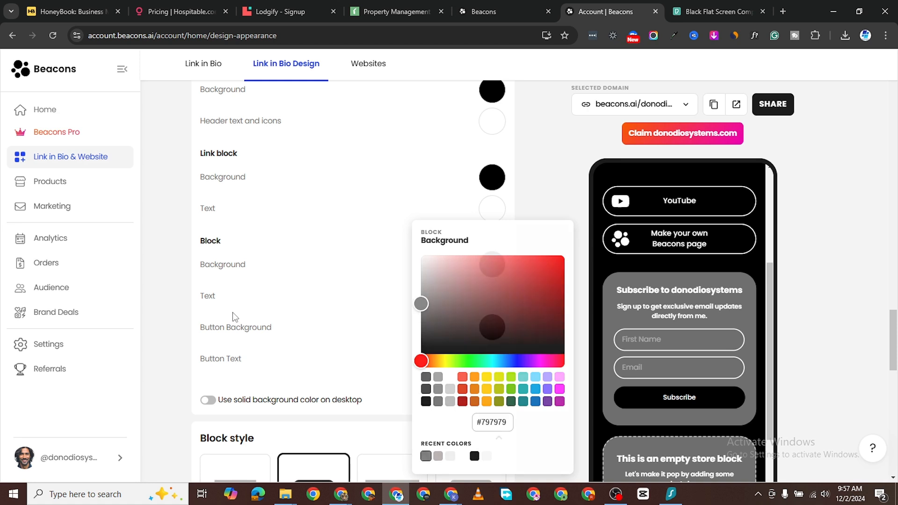
left_click(404, 300)
scroll(593, 344, "down", 1)
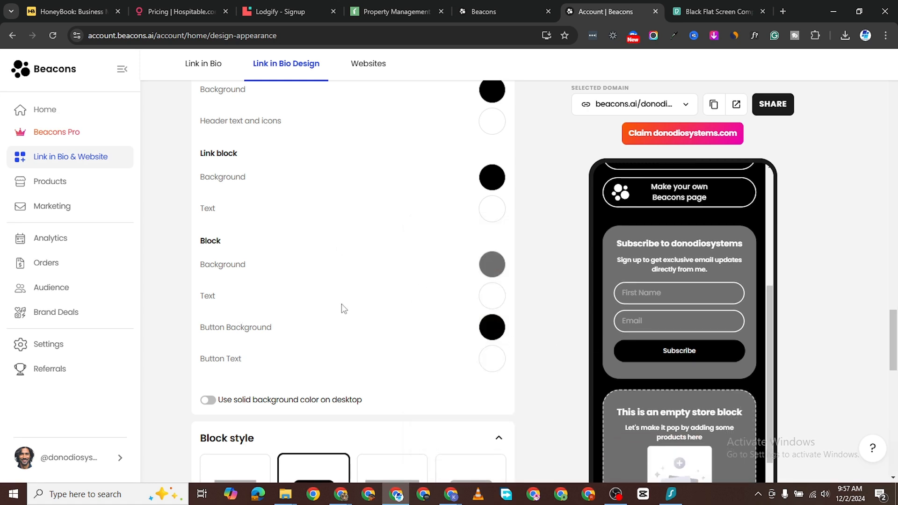
scroll(344, 309, "down", 1)
scroll(280, 302, "down", 1)
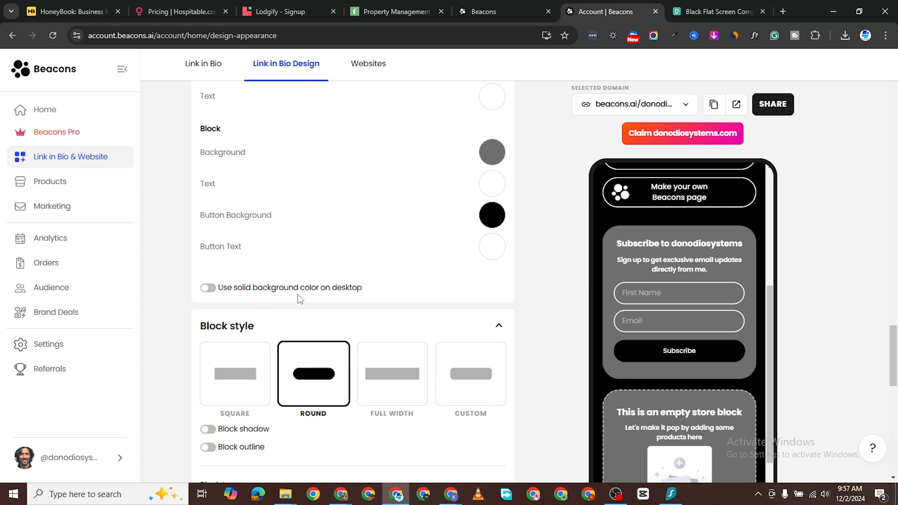
scroll(354, 300, "up", 2)
scroll(284, 262, "up", 1)
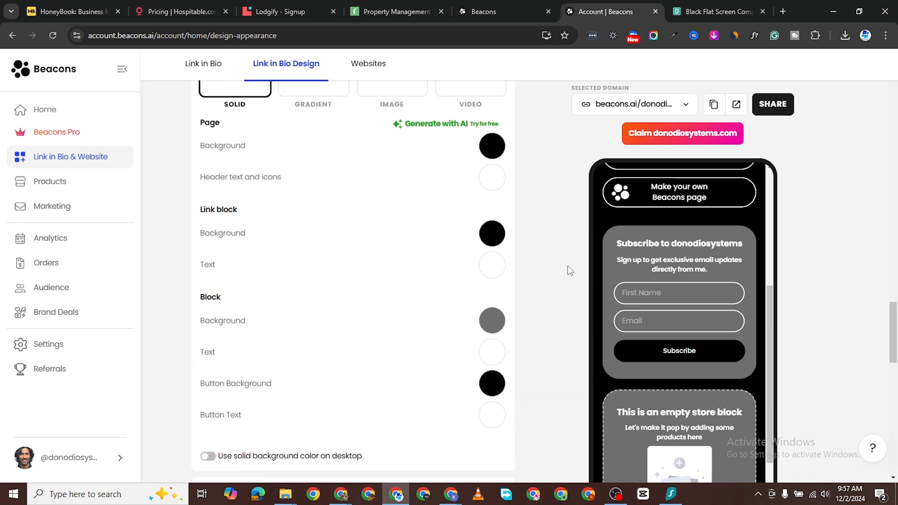
scroll(490, 360, "down", 3)
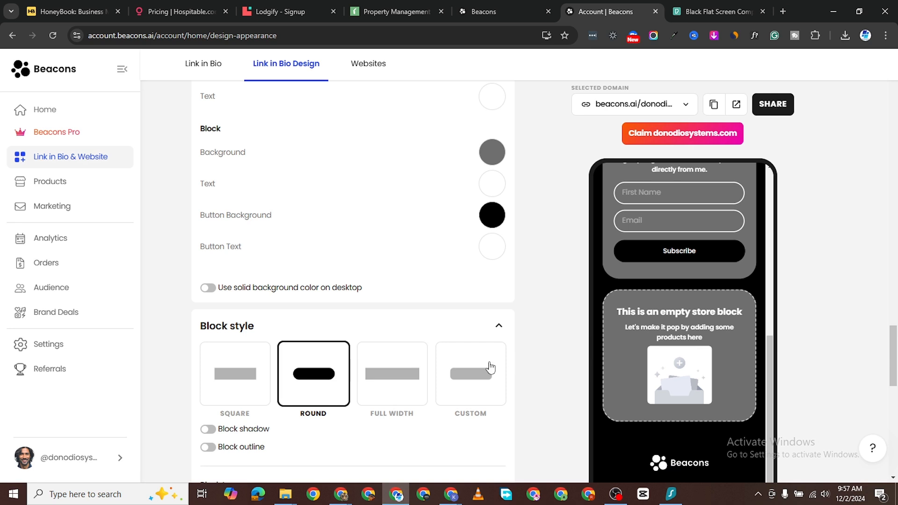
Step: Compare the Full Width and Square block styles, then settle back on Round
scroll(335, 319, "down", 2)
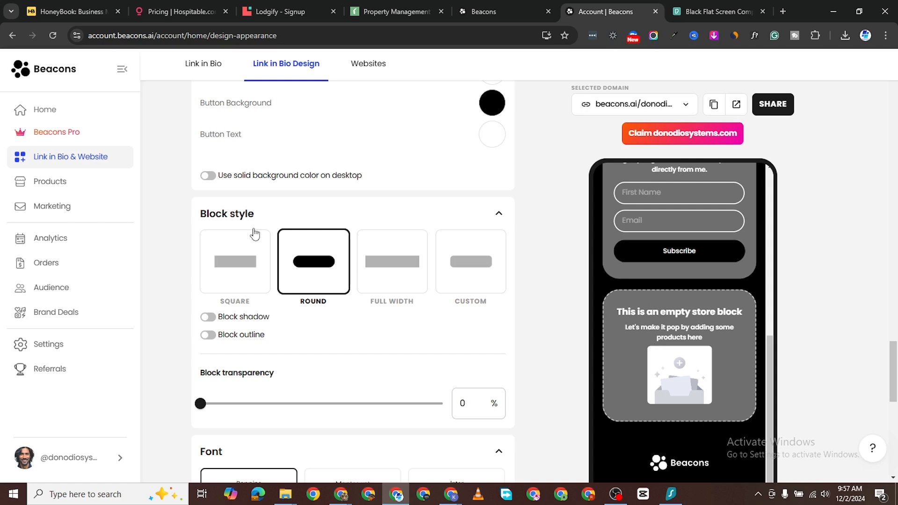
left_click(371, 266)
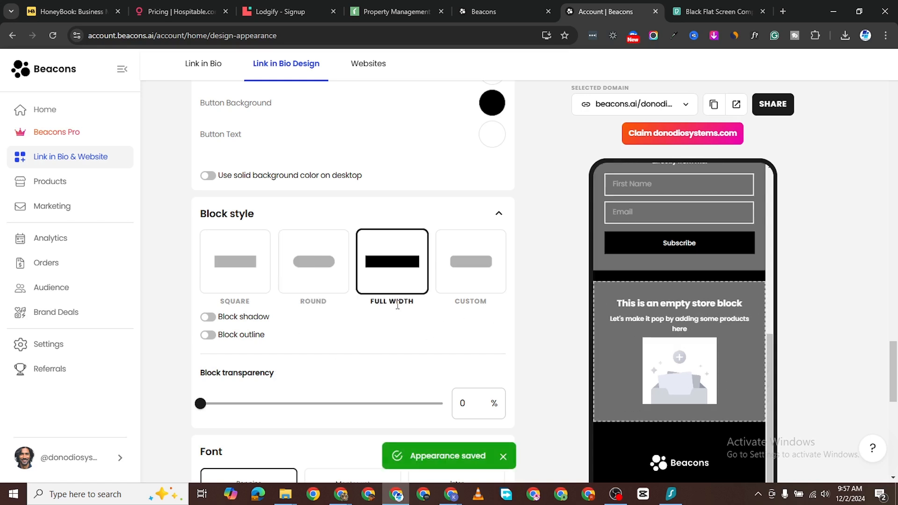
left_click(223, 264)
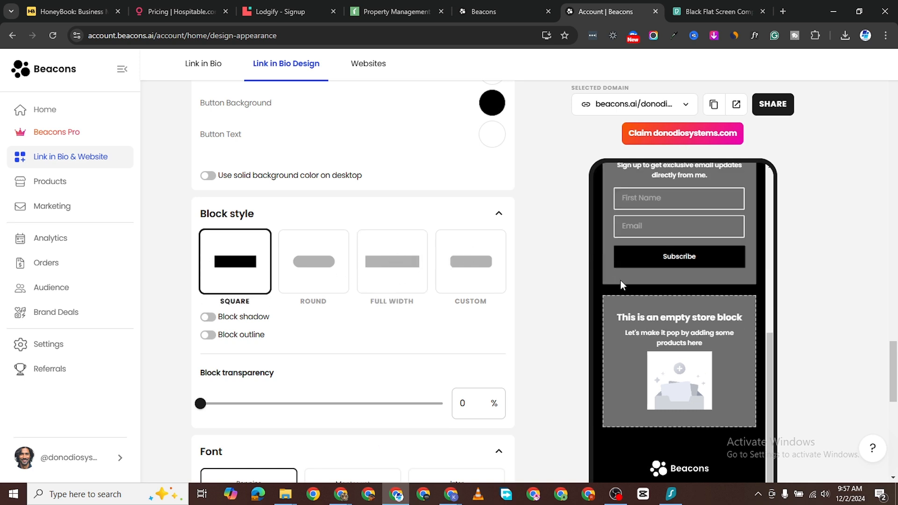
scroll(622, 284, "up", 2)
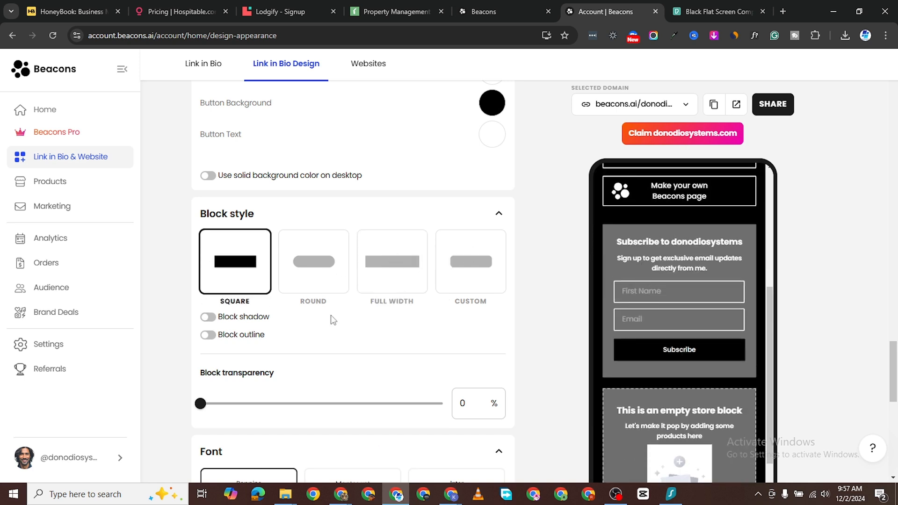
left_click(330, 287)
Step: Set the block transparency slider to 30%
scroll(271, 403, "down", 1)
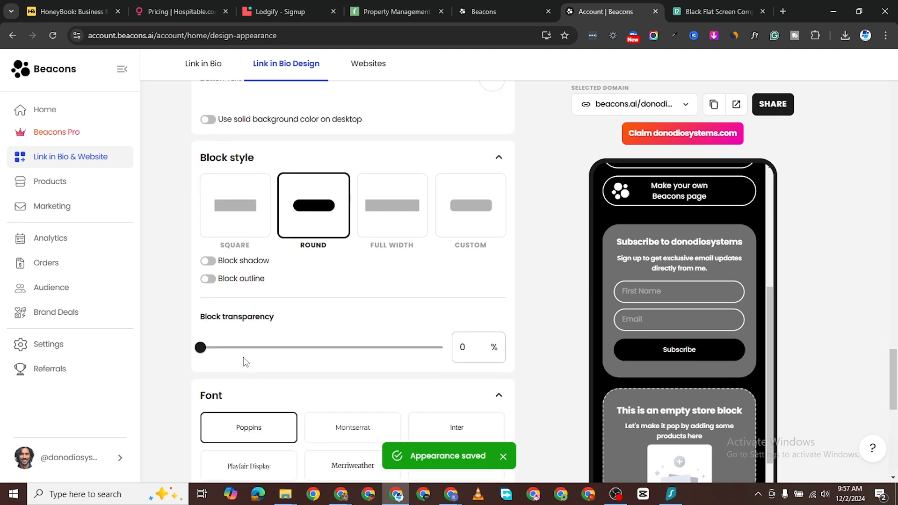
left_click_drag(200, 347, 275, 354)
scroll(377, 374, "down", 2)
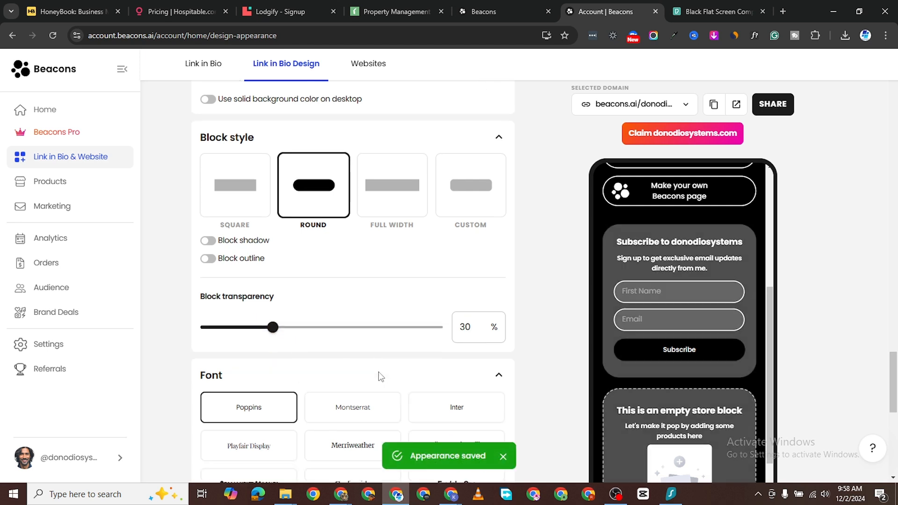
Step: Review the design settings and keep the header text on NAME after trying LOGO
scroll(281, 311, "down", 2)
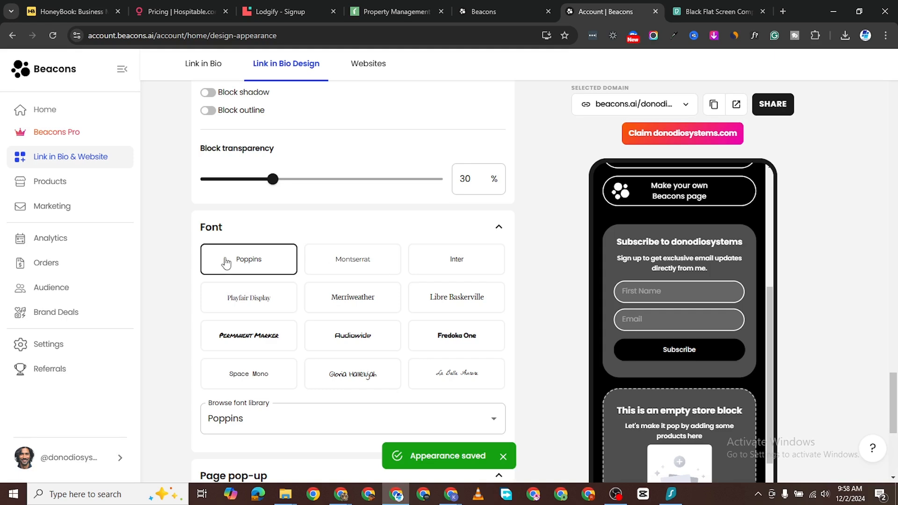
scroll(349, 272, "down", 2)
scroll(293, 356, "down", 1)
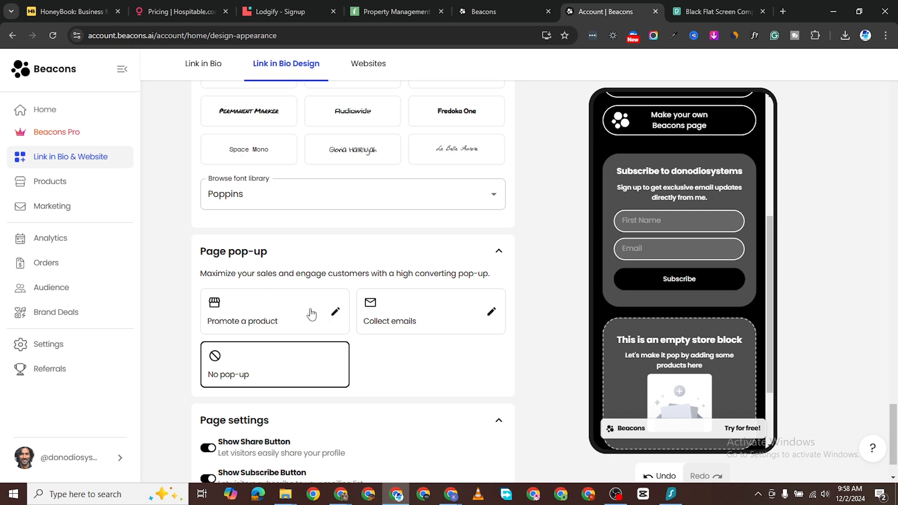
scroll(307, 374, "down", 1)
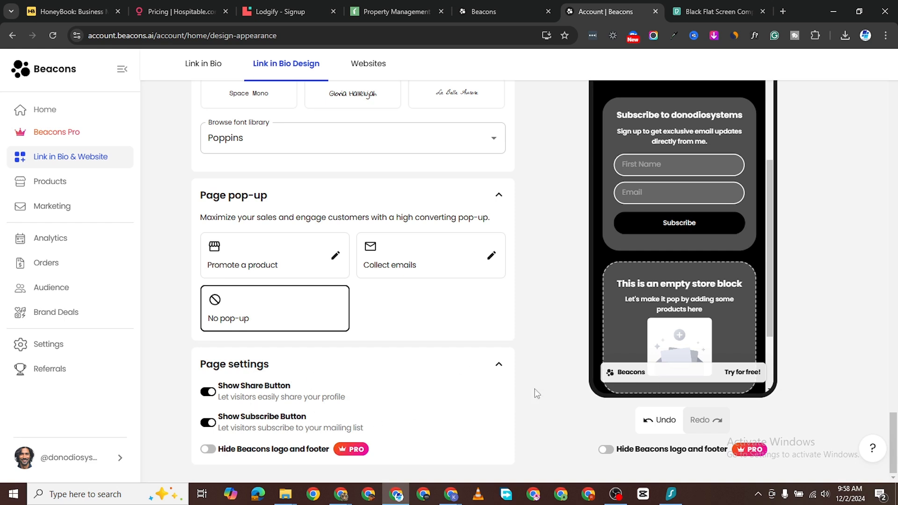
scroll(680, 318, "down", 2)
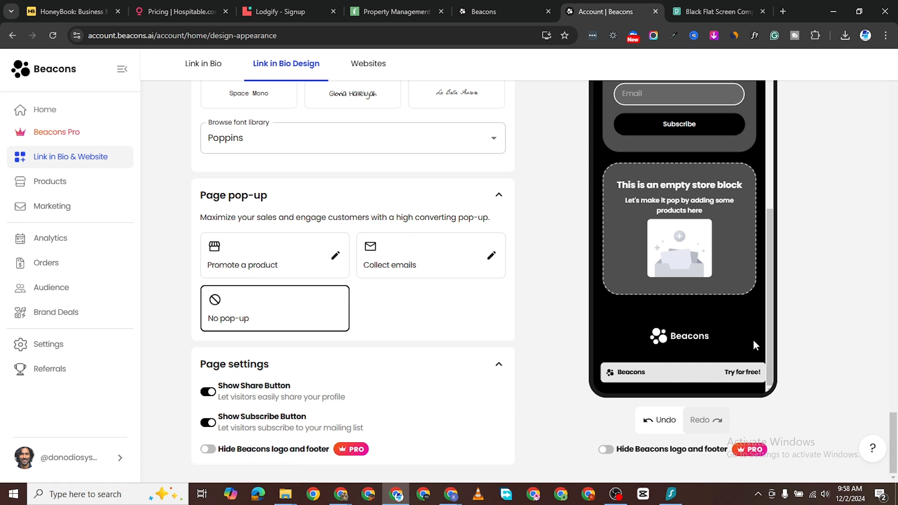
scroll(683, 318, "up", 3)
scroll(683, 330, "down", 3)
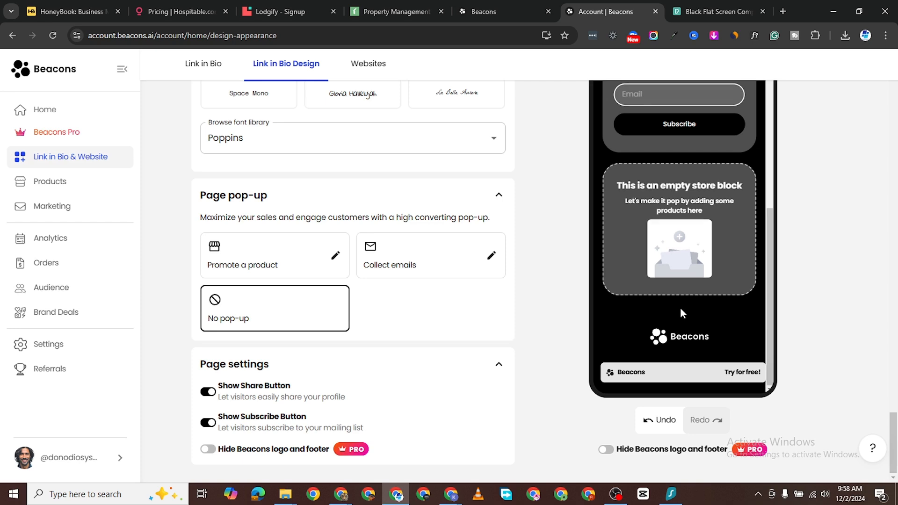
scroll(680, 308, "up", 8)
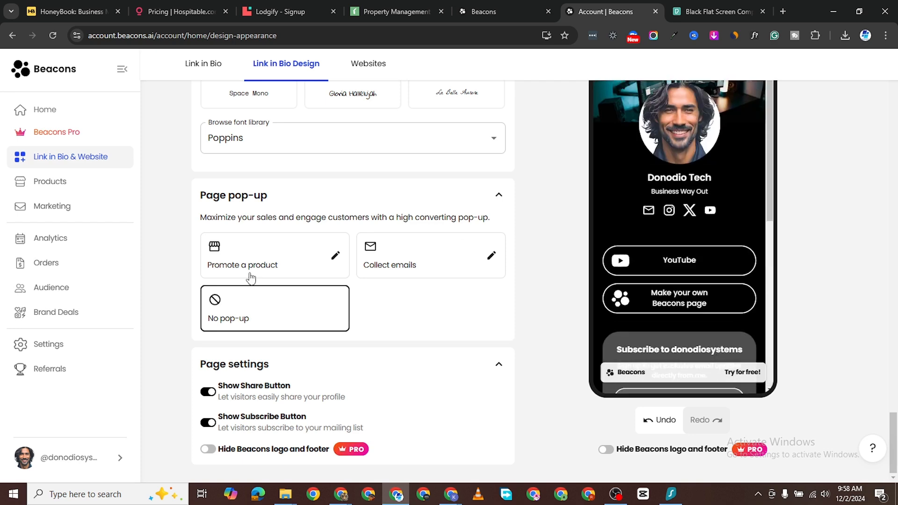
scroll(250, 288, "up", 20)
scroll(337, 283, "up", 15)
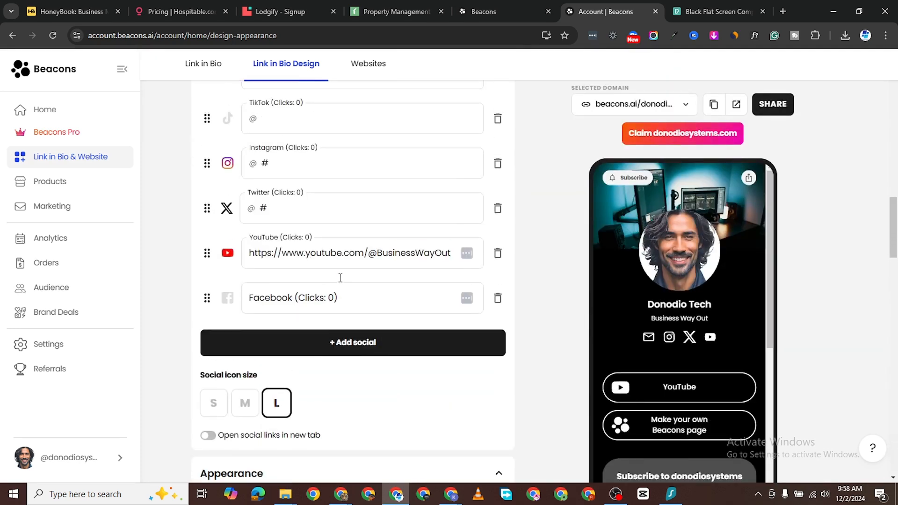
scroll(349, 310, "up", 1)
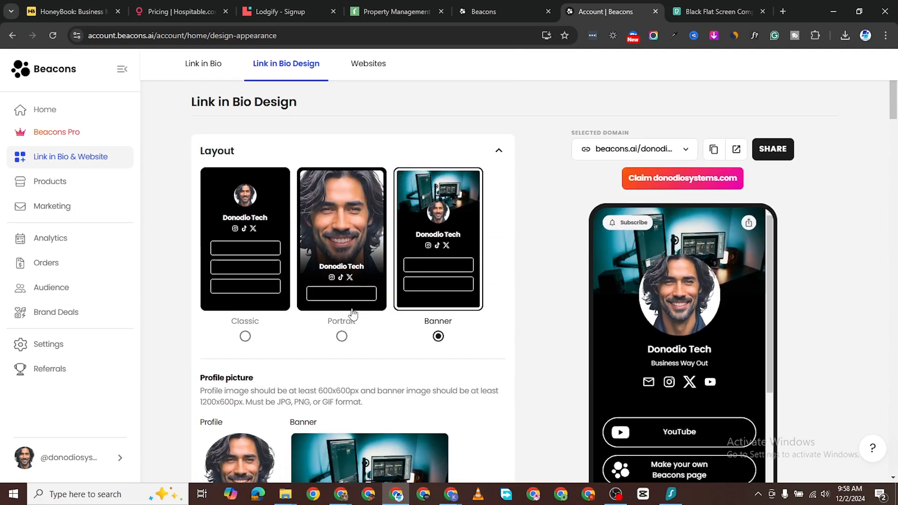
scroll(347, 340, "down", 4)
scroll(292, 280, "up", 3)
scroll(347, 308, "down", 8)
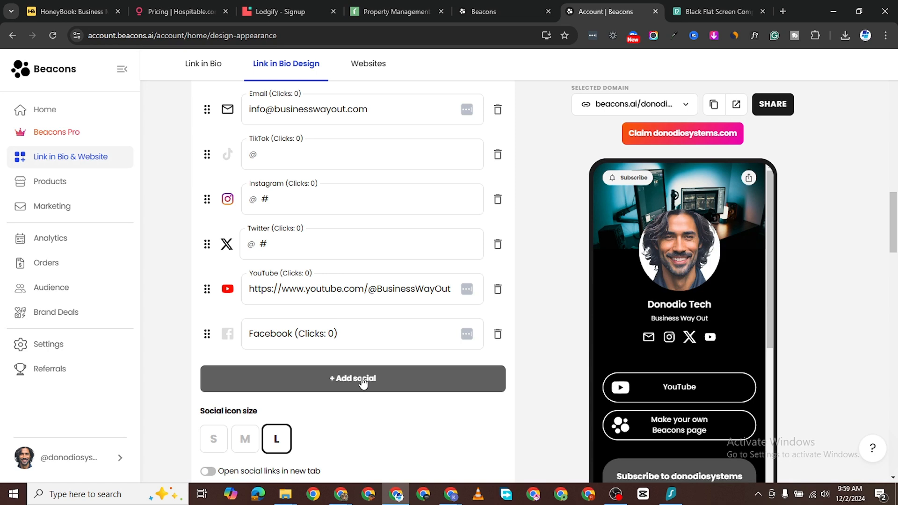
scroll(363, 383, "down", 3)
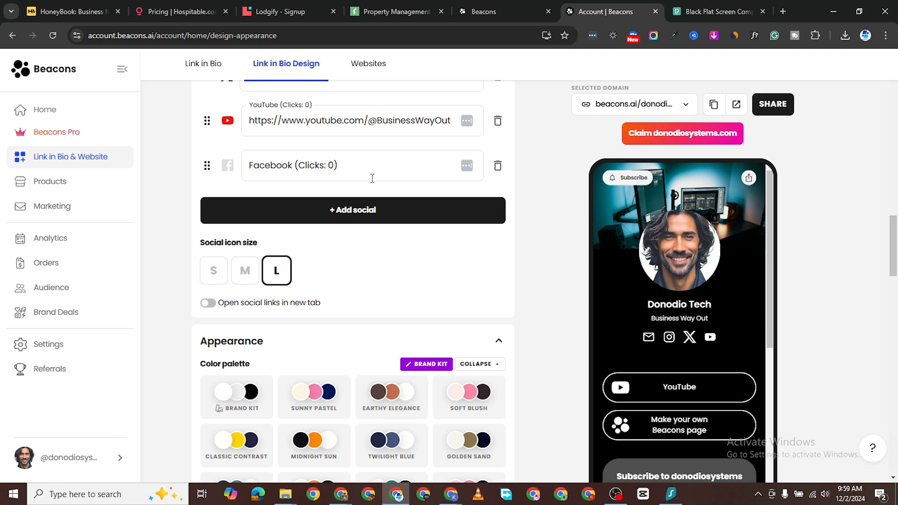
scroll(365, 262, "down", 3)
scroll(365, 293, "up", 10)
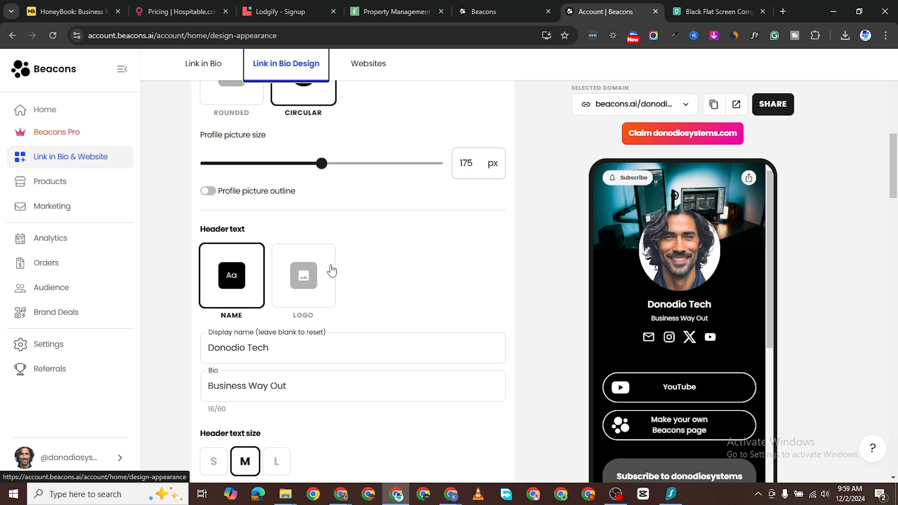
left_click(308, 283)
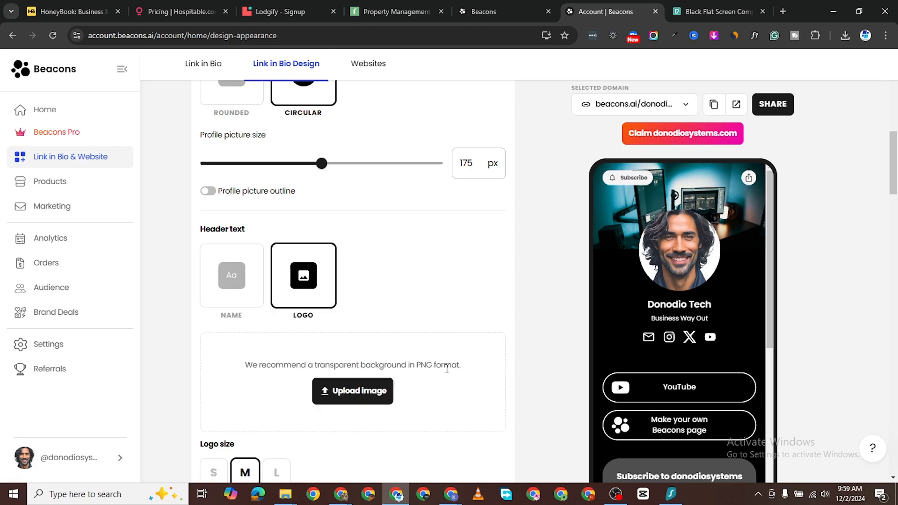
left_click(252, 277)
Step: Move to the Websites section of Beacons
scroll(381, 326, "down", 5)
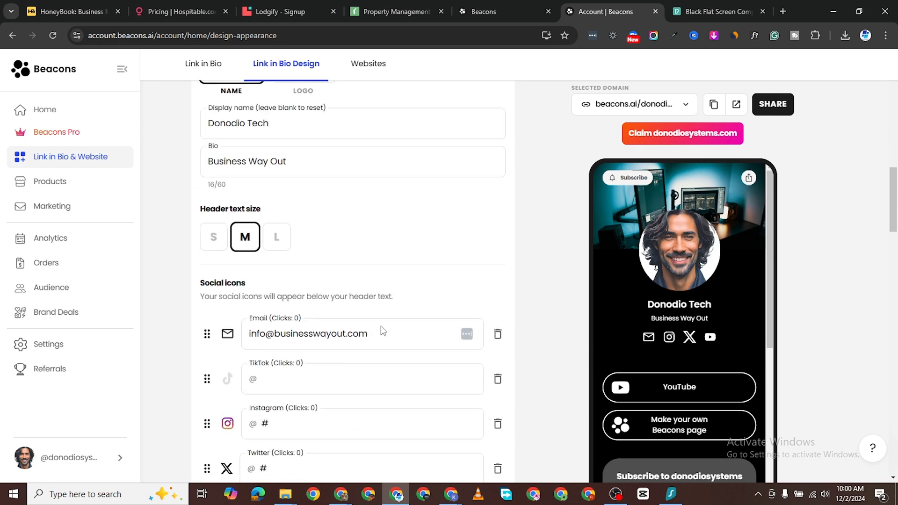
scroll(350, 328, "down", 7)
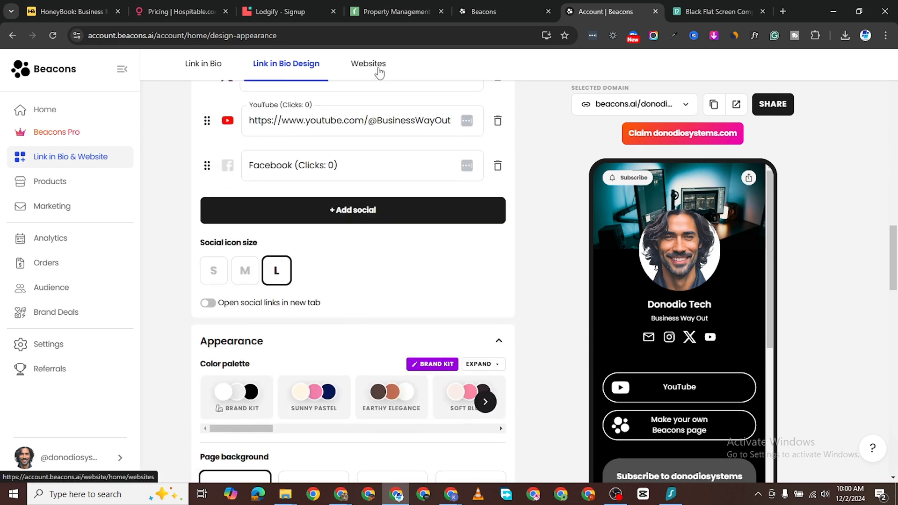
left_click(379, 71)
Step: Browse the Website Templates gallery, then close it without choosing a template
scroll(521, 301, "up", 8)
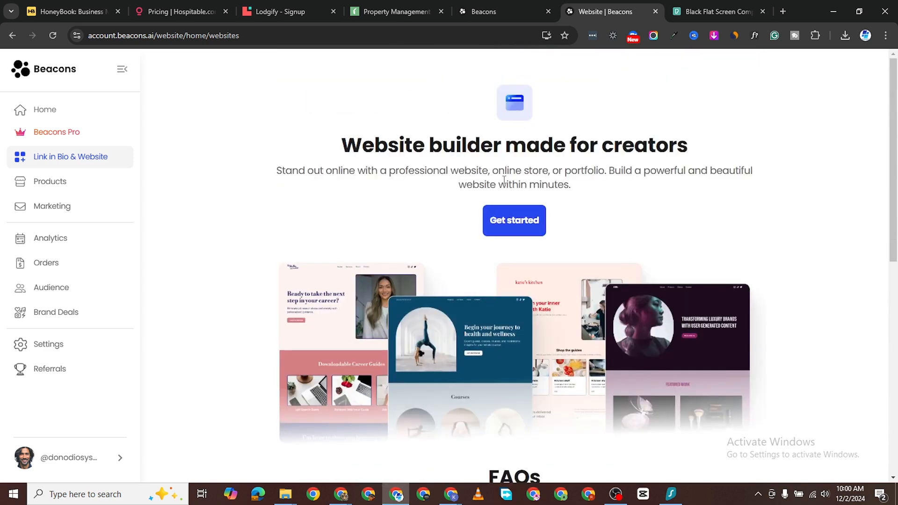
left_click(520, 224)
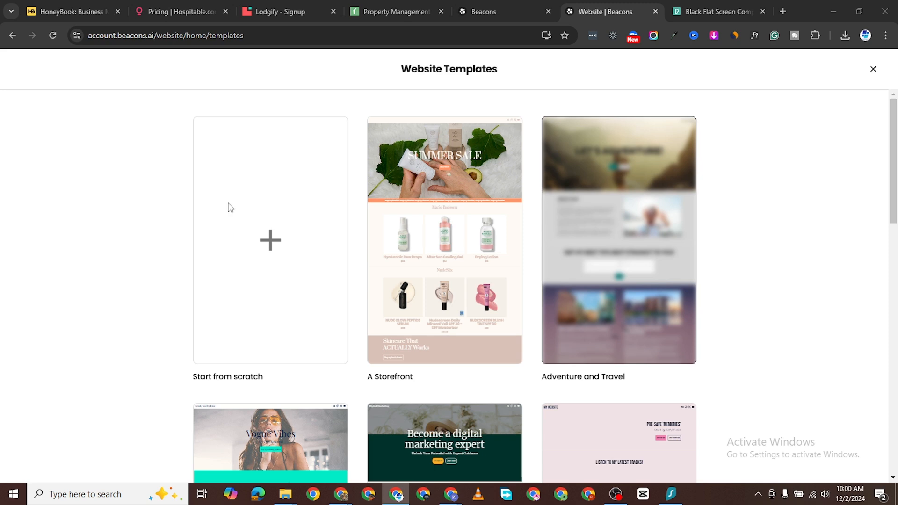
scroll(574, 354, "down", 7)
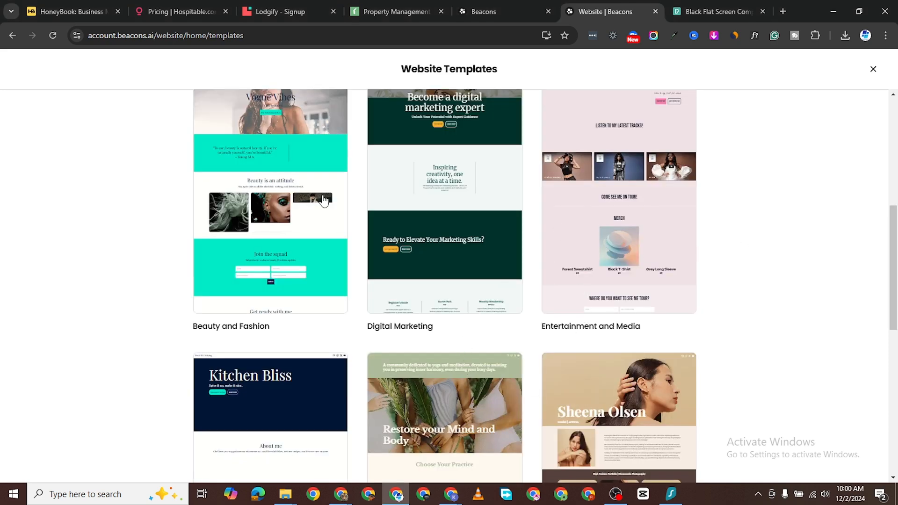
scroll(249, 102, "down", 3)
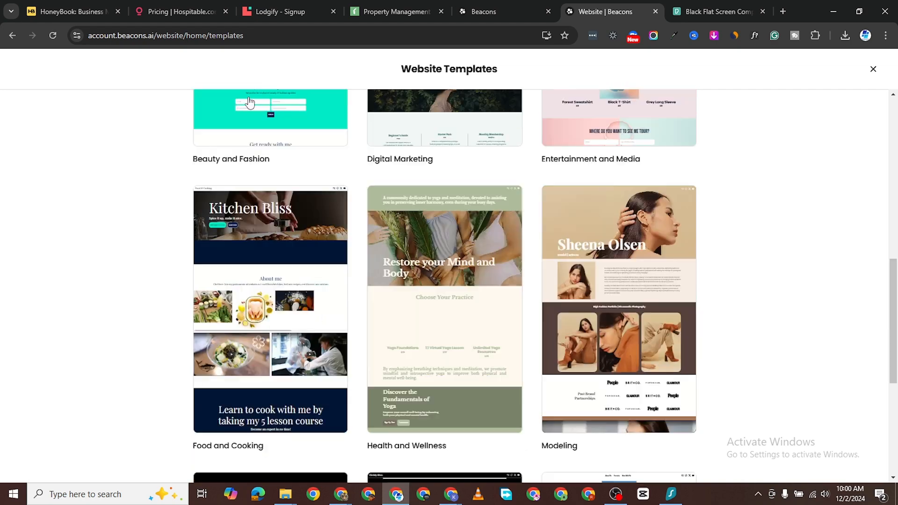
scroll(630, 168, "down", 4)
left_click(873, 70)
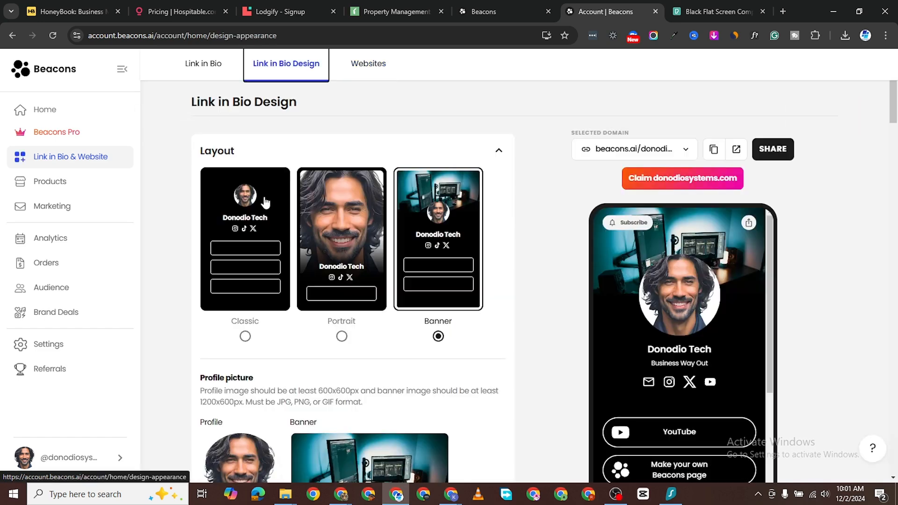
Step: Return to Link in Bio and scroll the Home page and preview down to the empty Store block
left_click(209, 65)
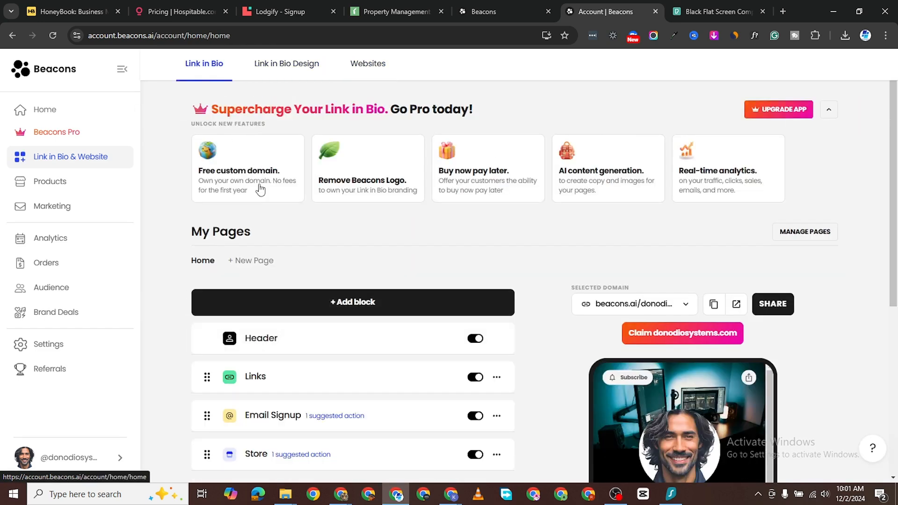
scroll(317, 257, "down", 1)
scroll(317, 257, "down", 1)
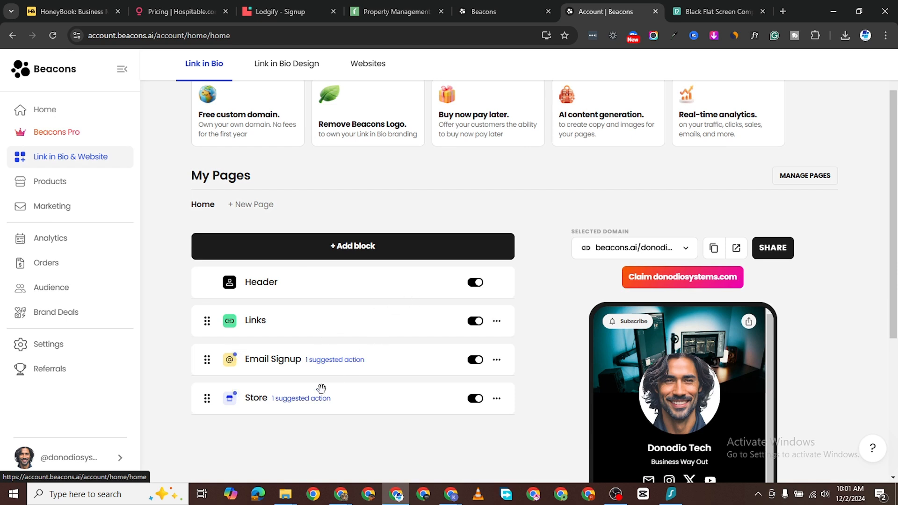
scroll(335, 367, "down", 2)
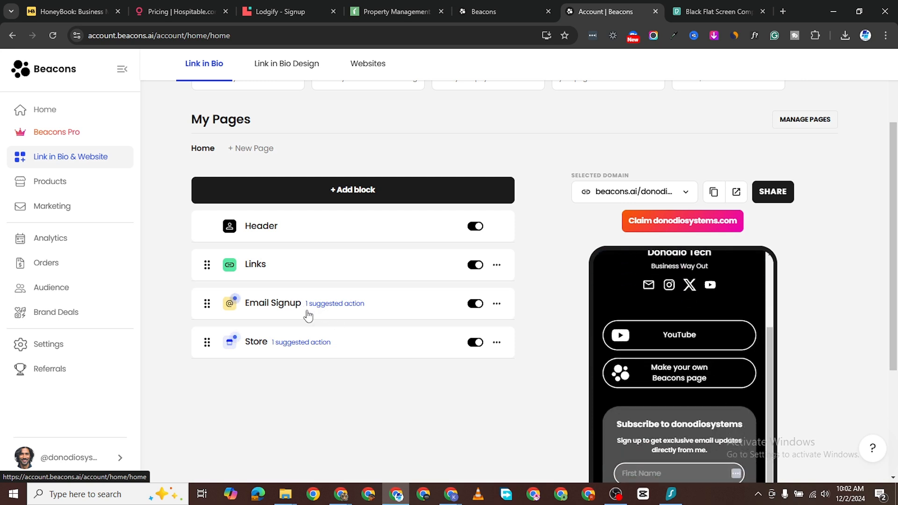
scroll(698, 346, "down", 2)
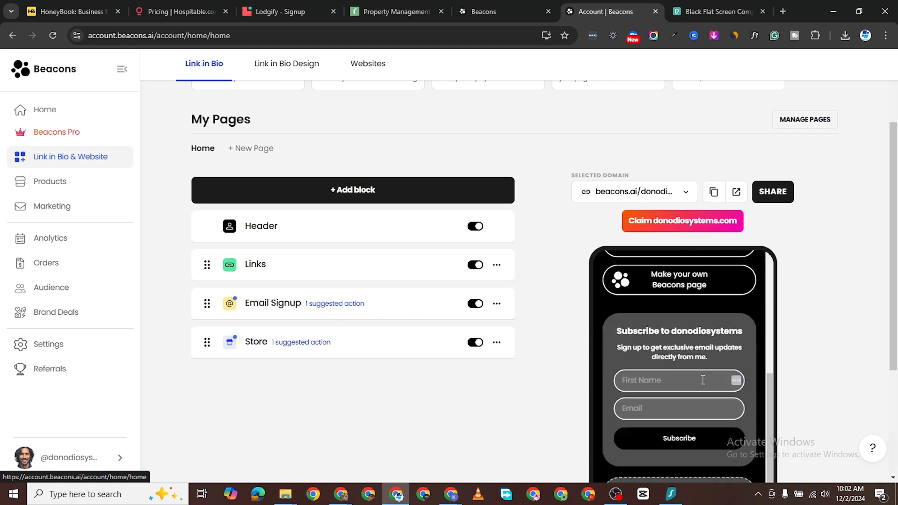
scroll(674, 328, "up", 3)
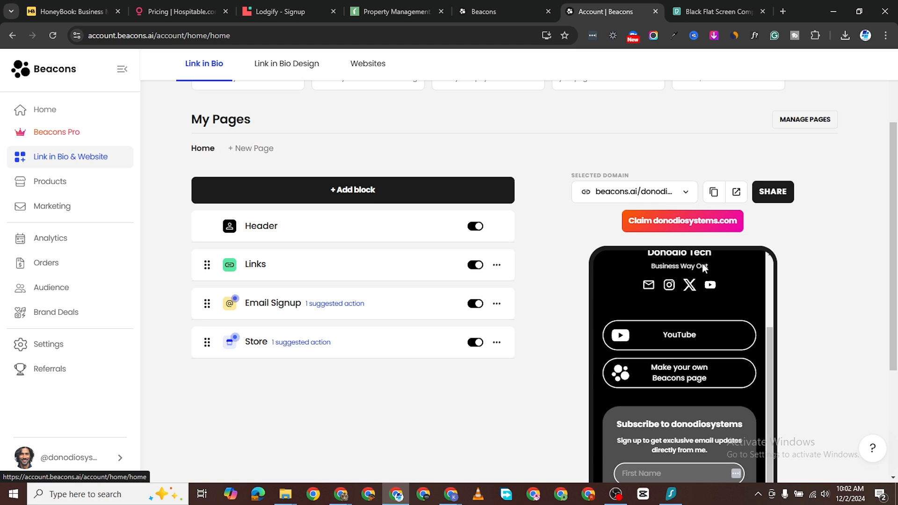
scroll(778, 450, "down", 2)
scroll(778, 450, "down", 1)
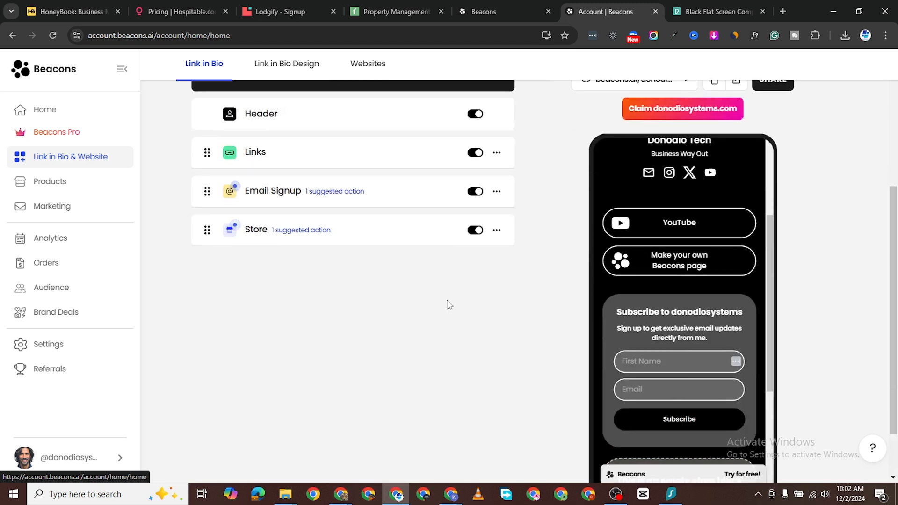
scroll(675, 375, "down", 3)
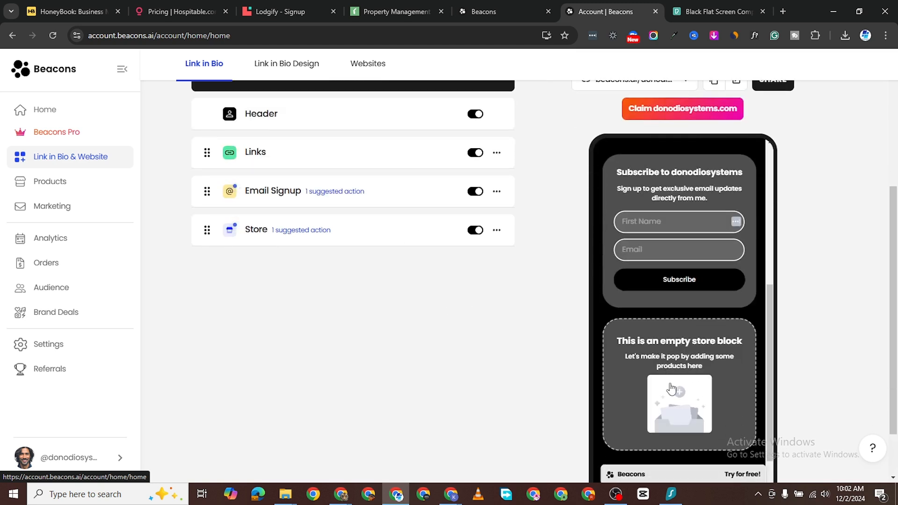
Step: Create a new digital product from the Store block and dismiss the builder introduction
left_click(340, 230)
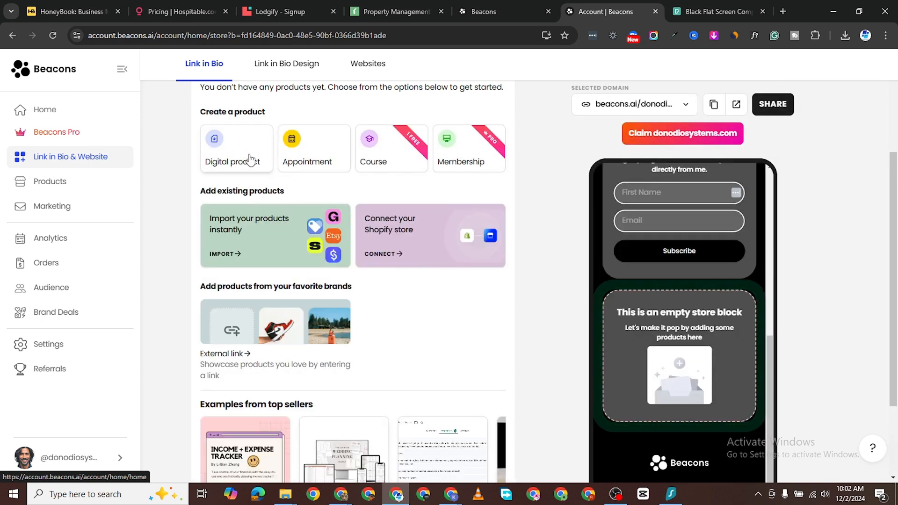
scroll(287, 271, "up", 3)
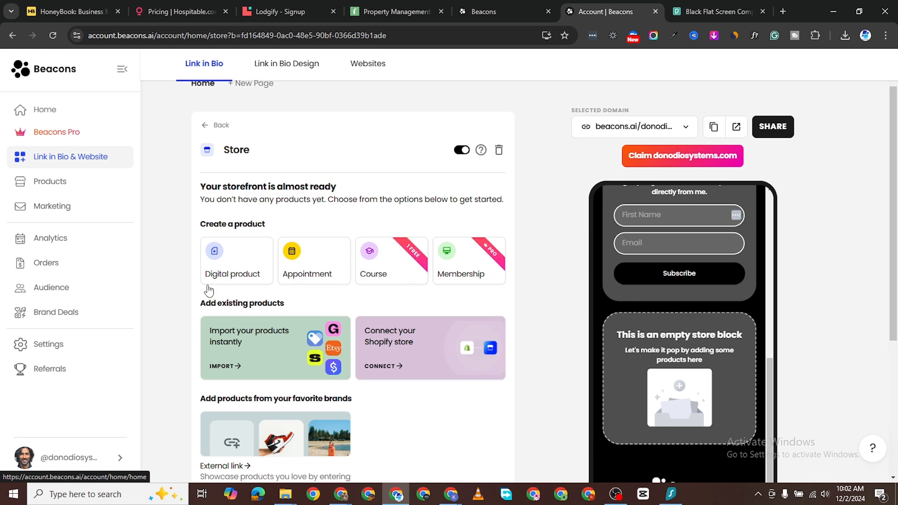
left_click(227, 267)
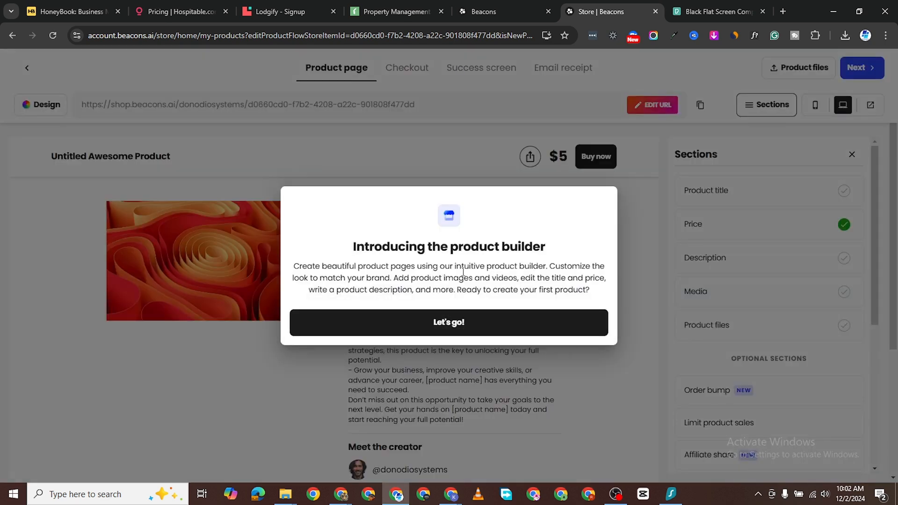
left_click(450, 323)
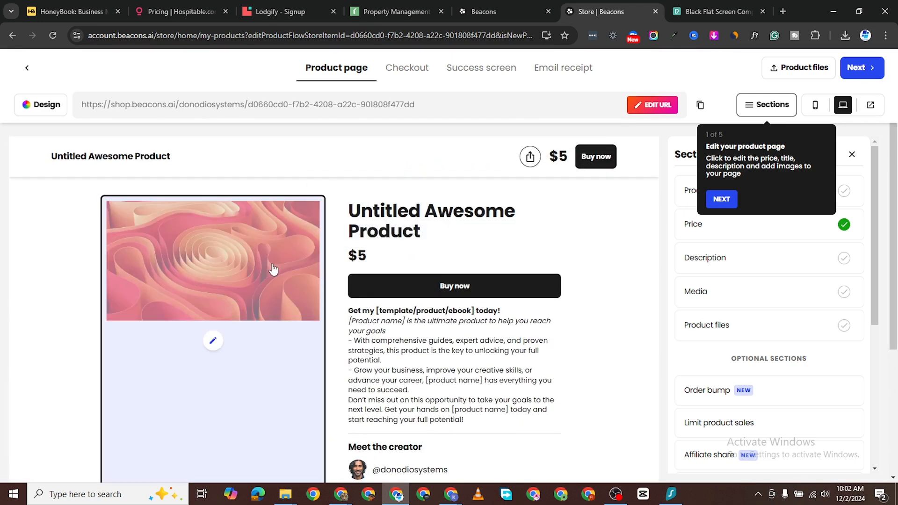
Step: On Pexels, close the open photo and search for 'saas' images
left_click(716, 11)
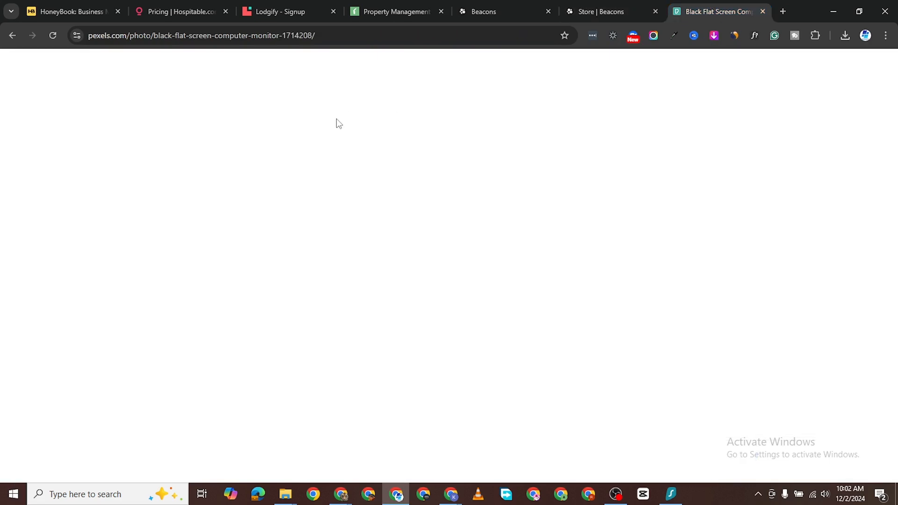
left_click(595, 76)
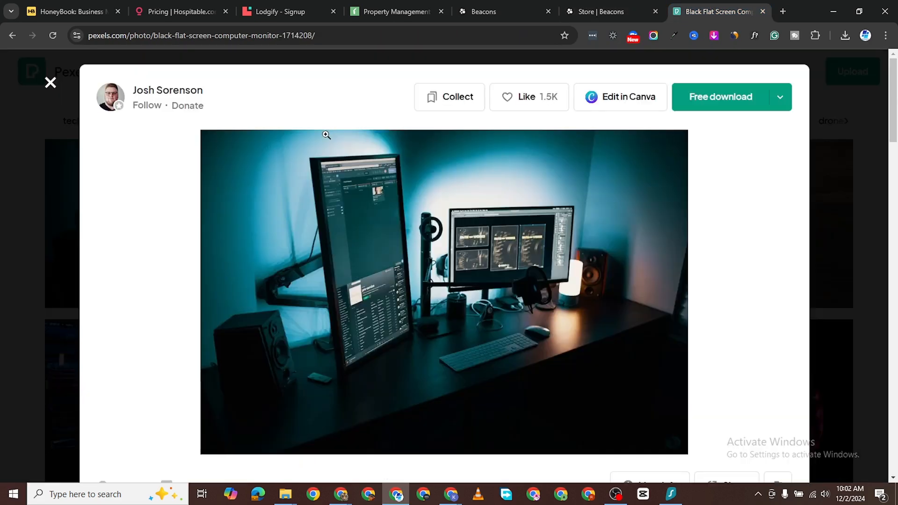
left_click(50, 86)
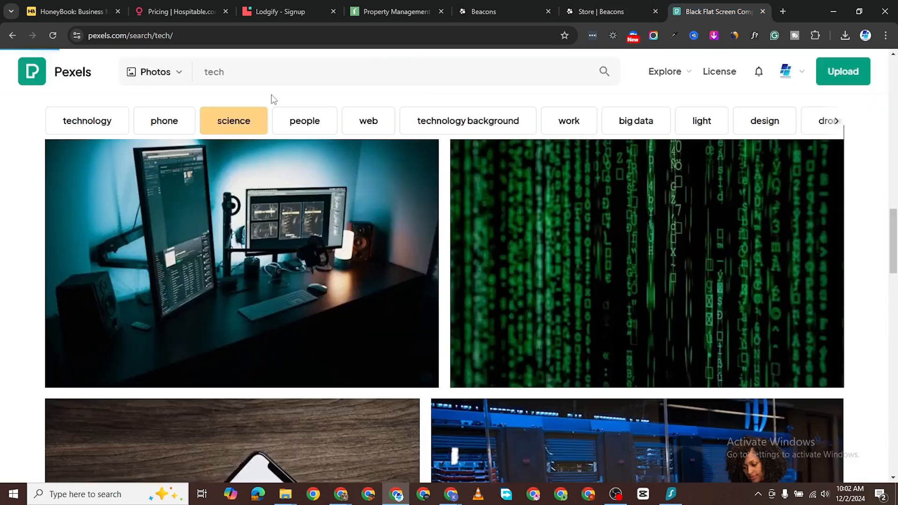
left_click(305, 73)
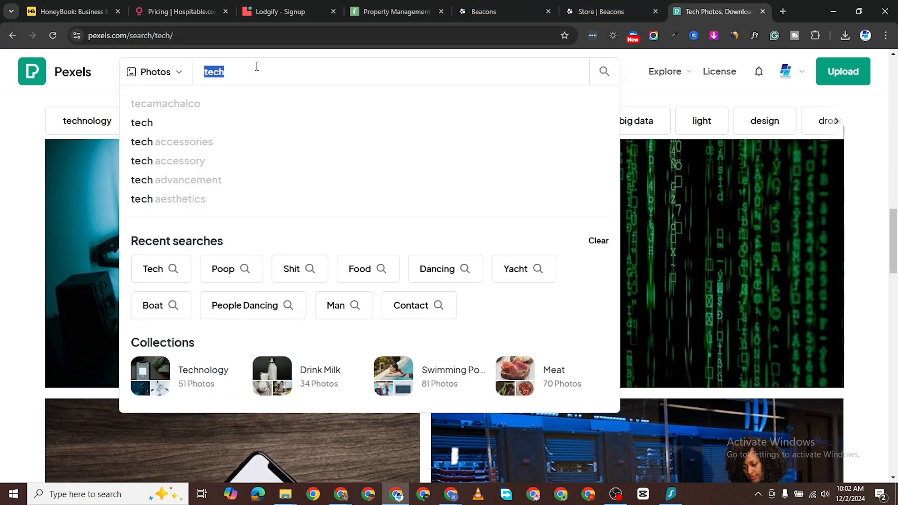
type("saas")
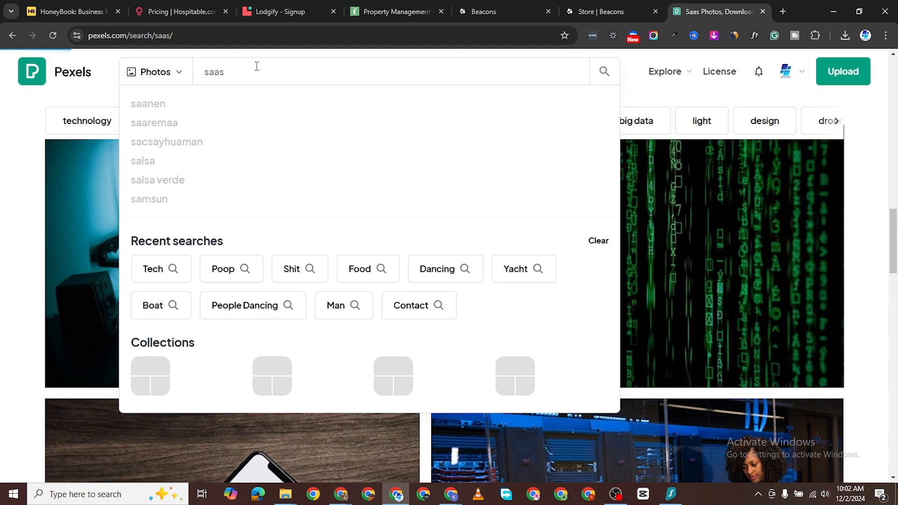
scroll(291, 385, "down", 8)
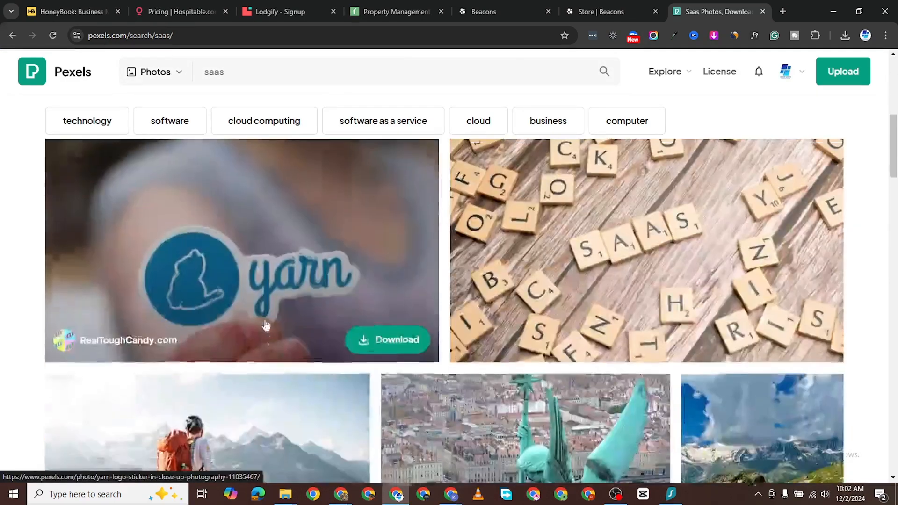
scroll(281, 328, "up", 5)
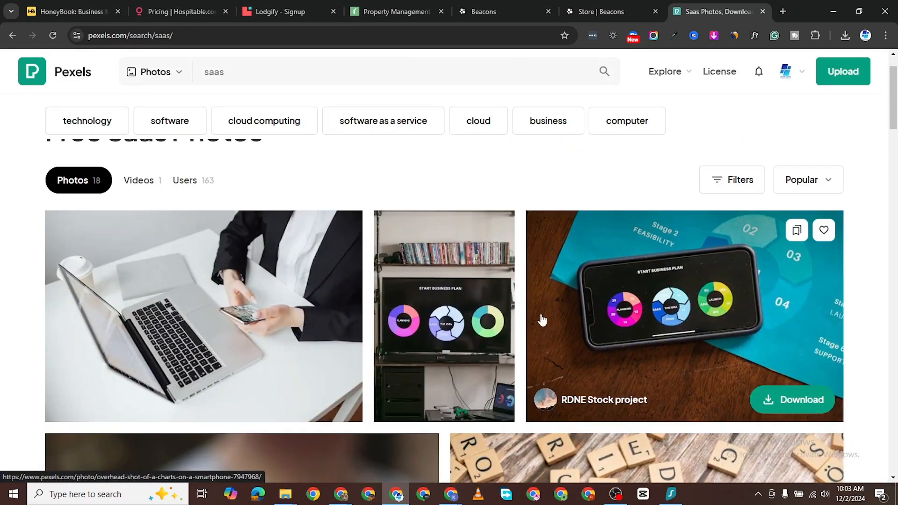
Step: Download the phone-with-charts photo at Medium size and go back to Beacons
left_click(702, 323)
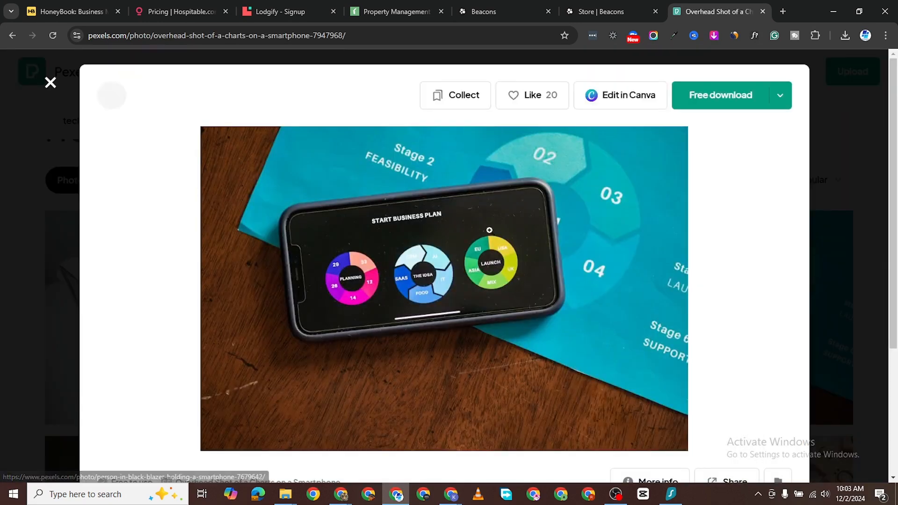
left_click(780, 98)
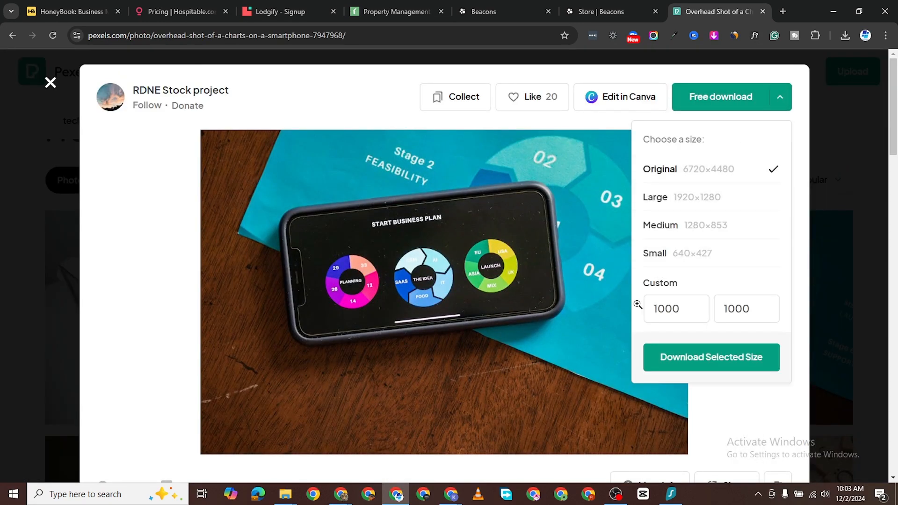
left_click(718, 231)
left_click(692, 358)
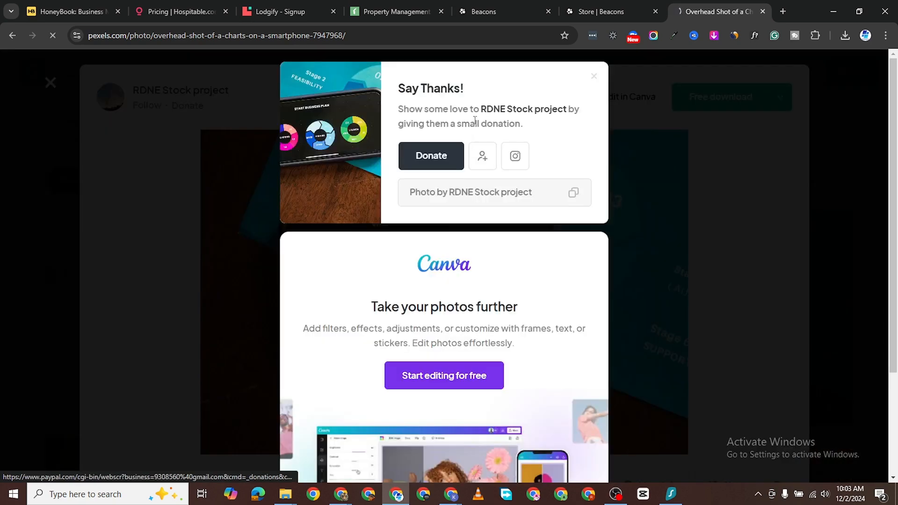
left_click(574, 18)
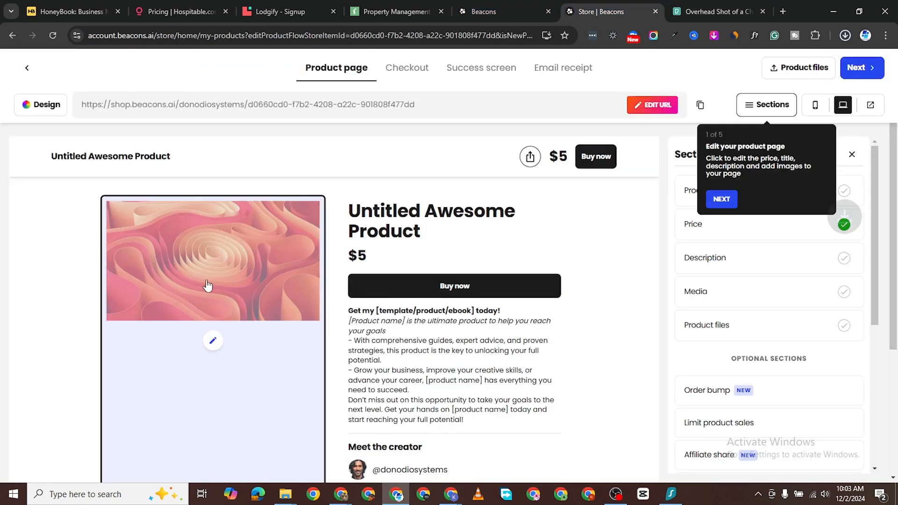
Step: Upload the downloaded phone-chart photo as a new product image
left_click(214, 342)
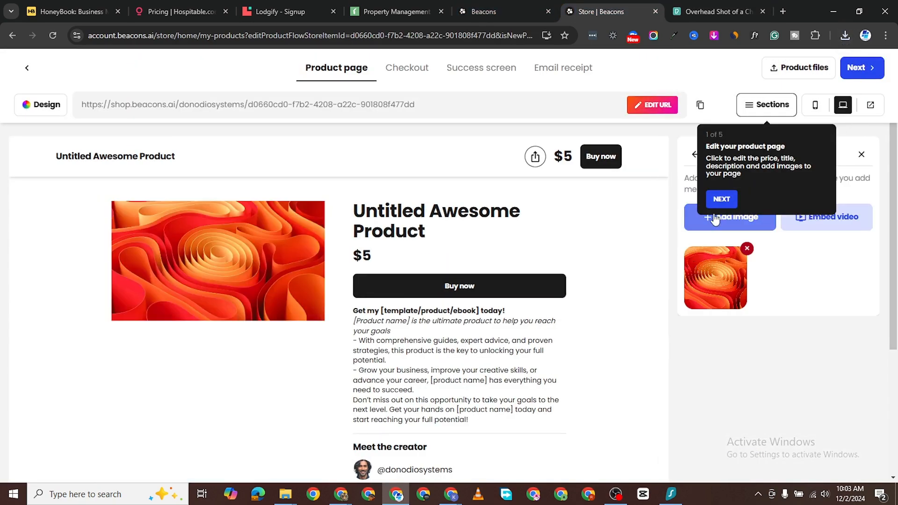
left_click(722, 199)
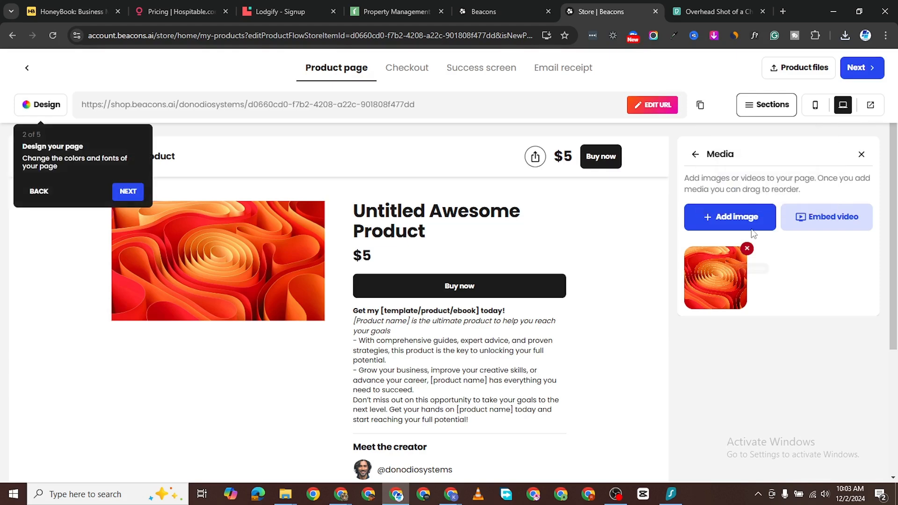
left_click(736, 220)
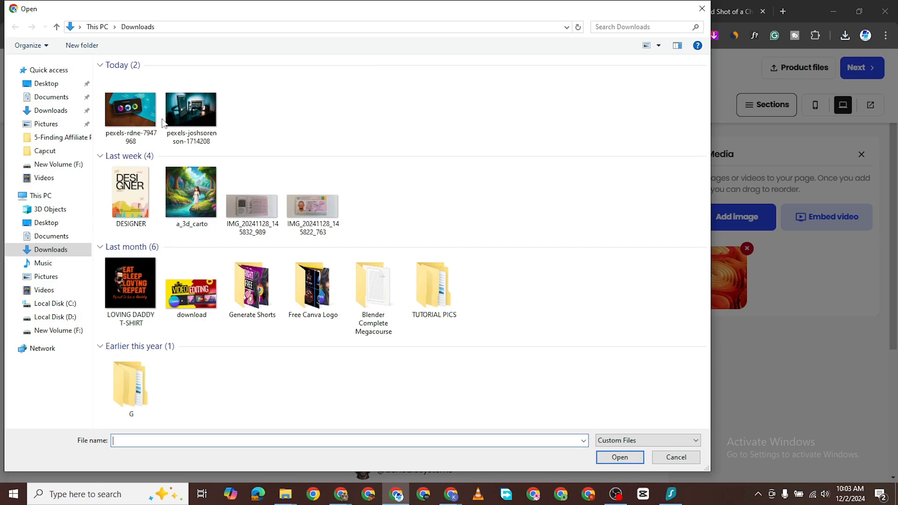
double_click(153, 113)
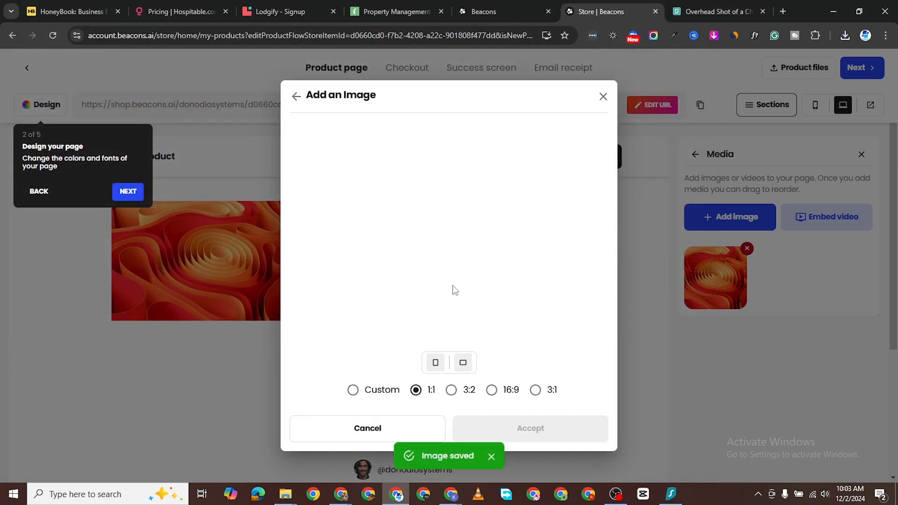
Step: Crop the photo to a square 1:1 ratio and accept it
left_click_drag(497, 275, 481, 276)
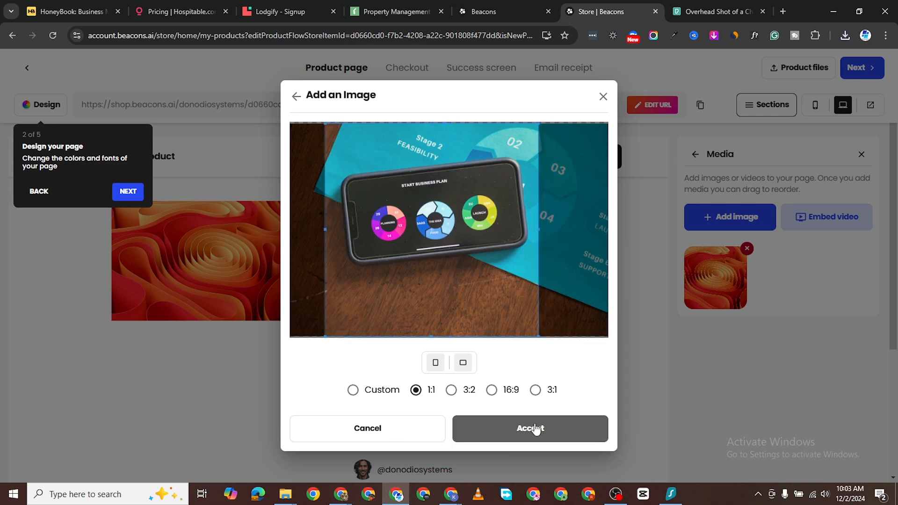
left_click(452, 390)
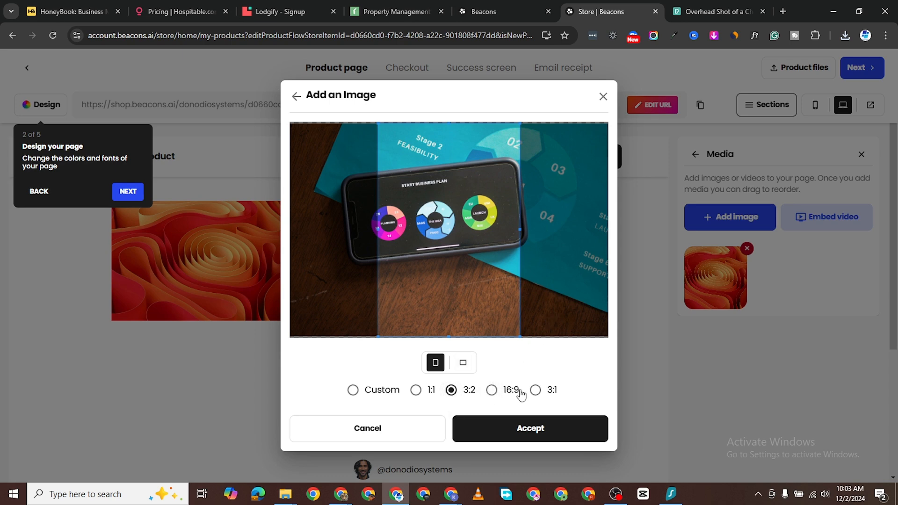
left_click(496, 391)
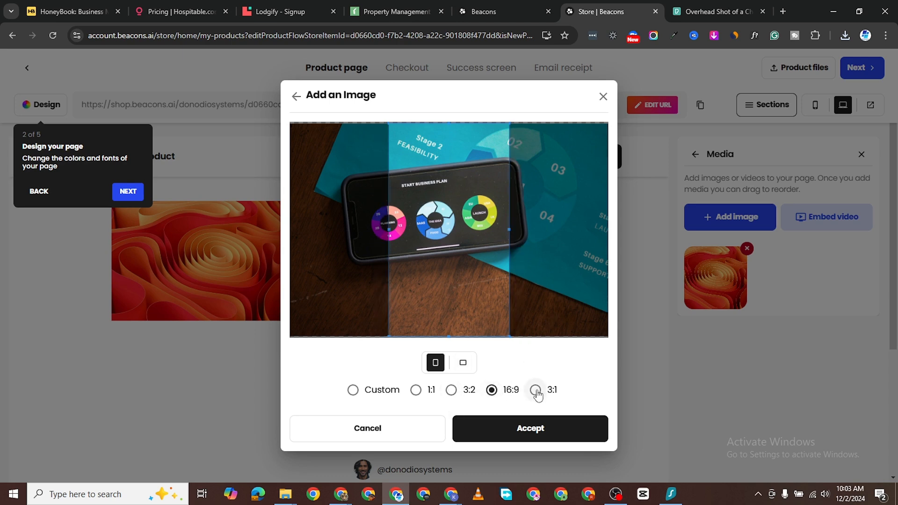
left_click(536, 389)
left_click(415, 390)
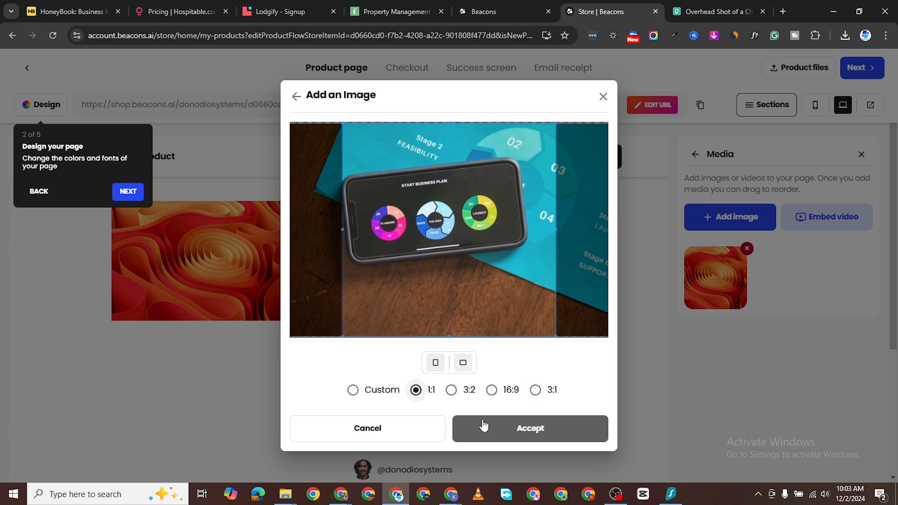
left_click_drag(460, 291, 450, 292)
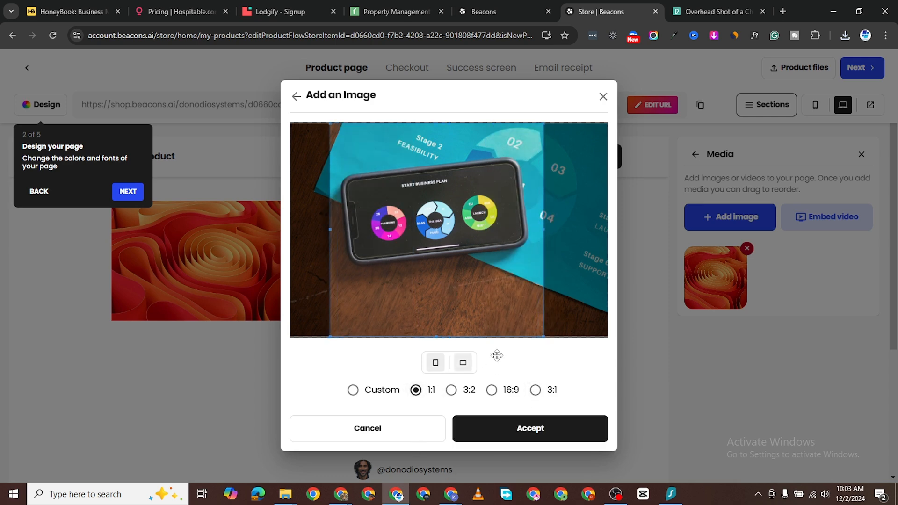
left_click(533, 429)
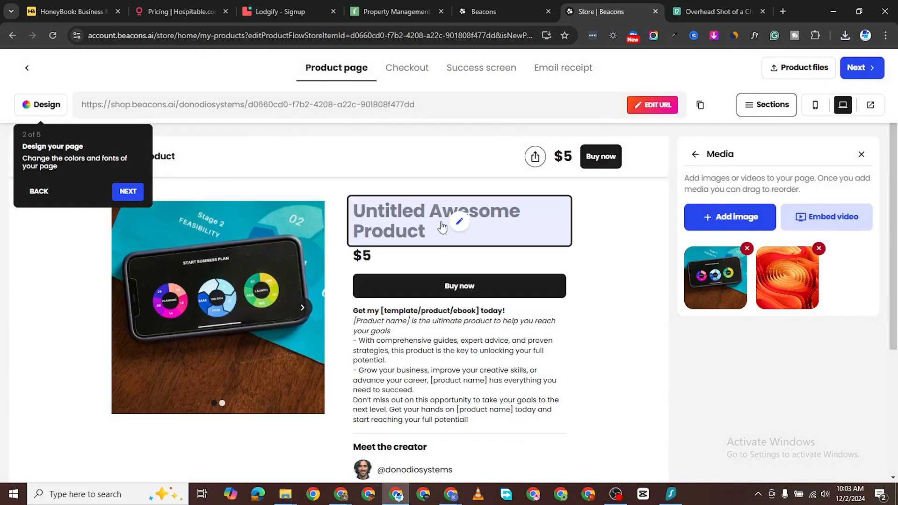
left_click(464, 228)
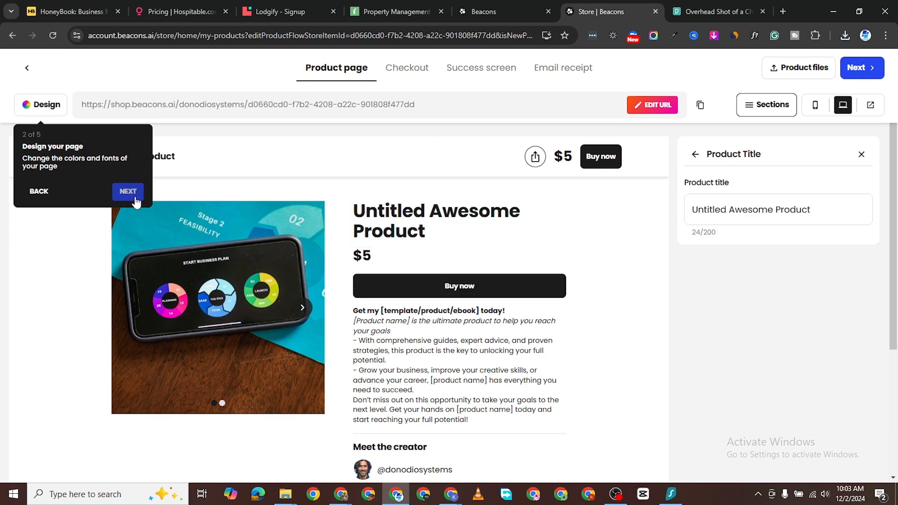
Step: Replace the 'Untitled Awesome Product' title with 'Digital Mastery E-Book'
triple_click(744, 211)
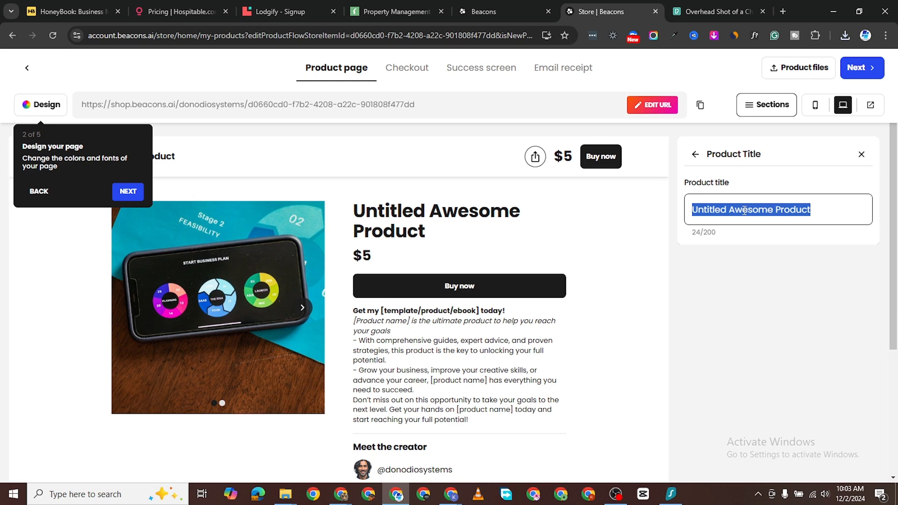
type("Digit")
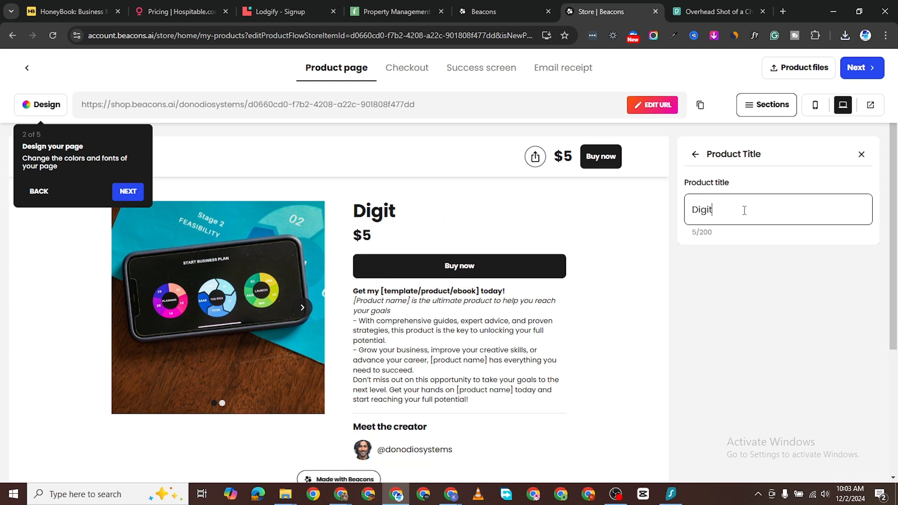
type("al MaSTERY")
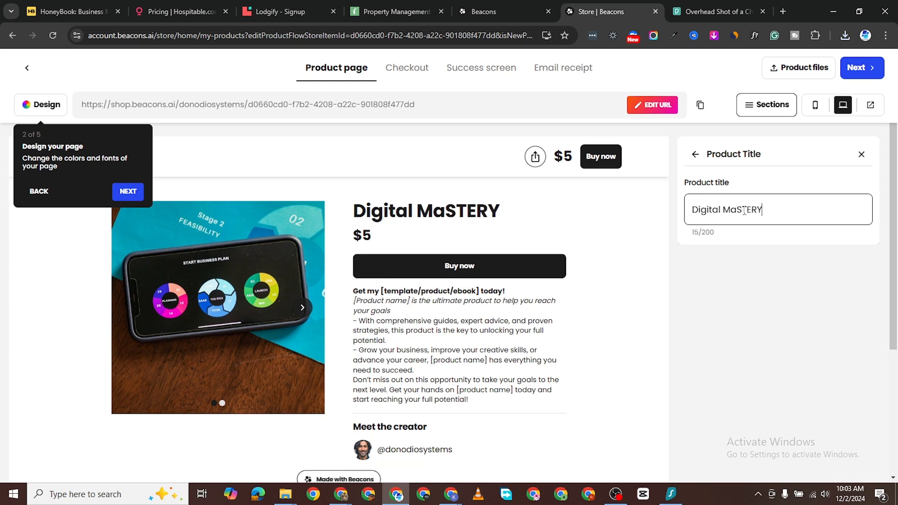
key("BackSpace")
key("BackSpace")
key("BackSpace")
key("BackSpace")
key("BackSpace")
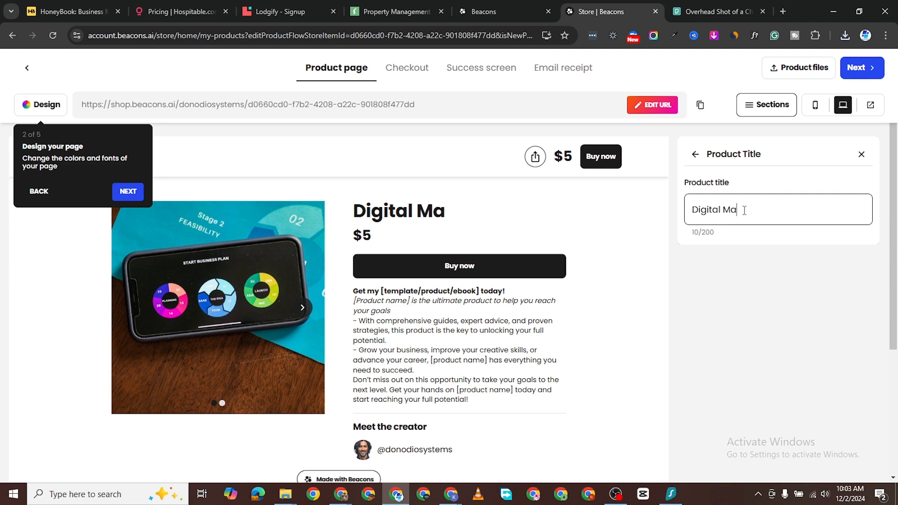
type("se")
key("BackSpace")
key("BackSpace")
type("te")
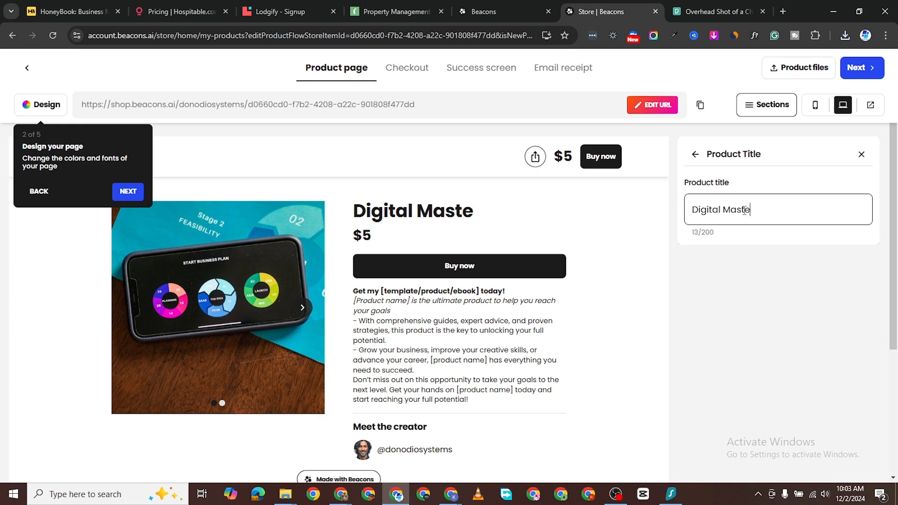
type("ry E-")
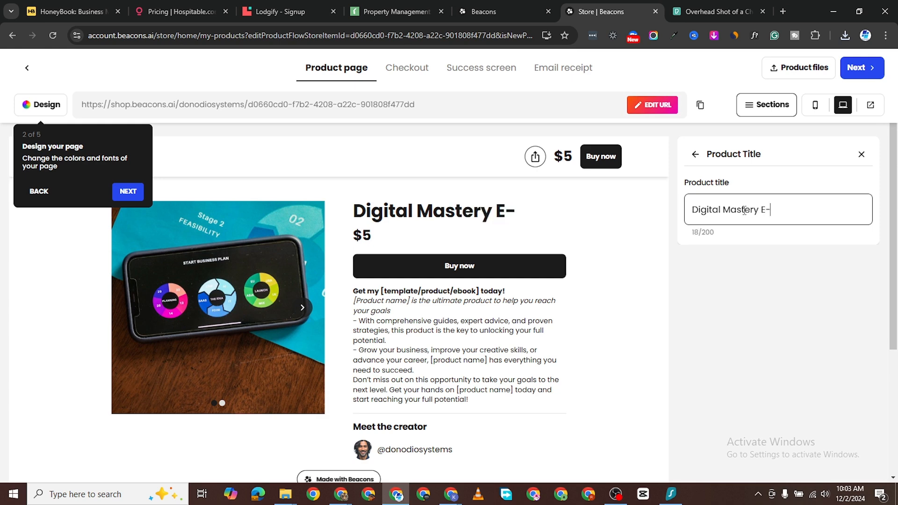
type("Book")
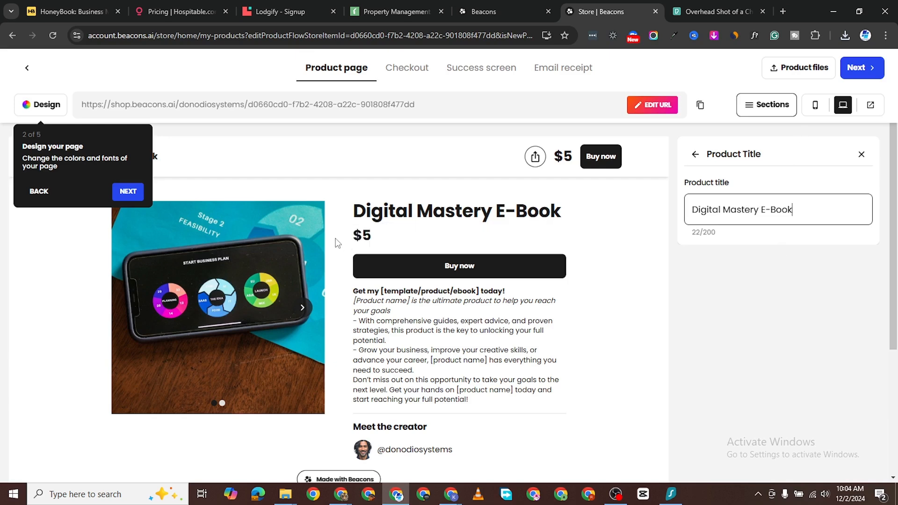
left_click(396, 242)
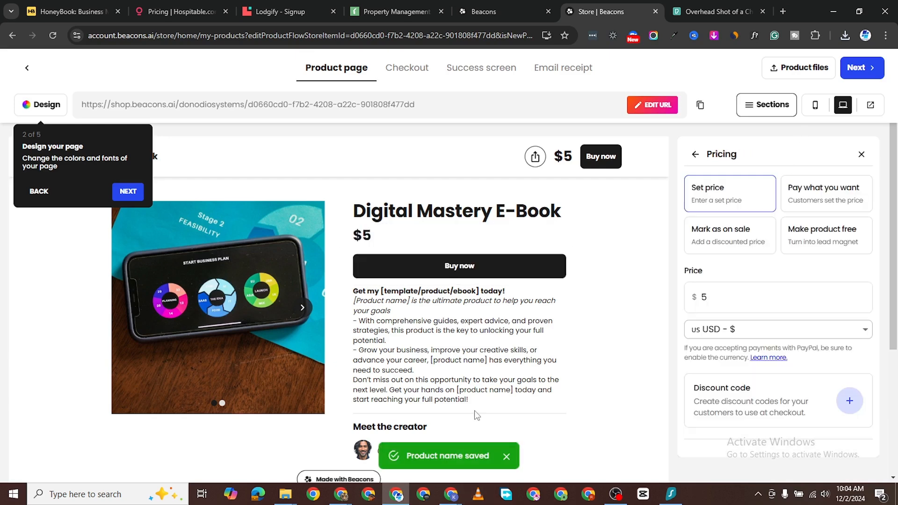
Step: Change the product price from $5 to $29.99
left_click(735, 302)
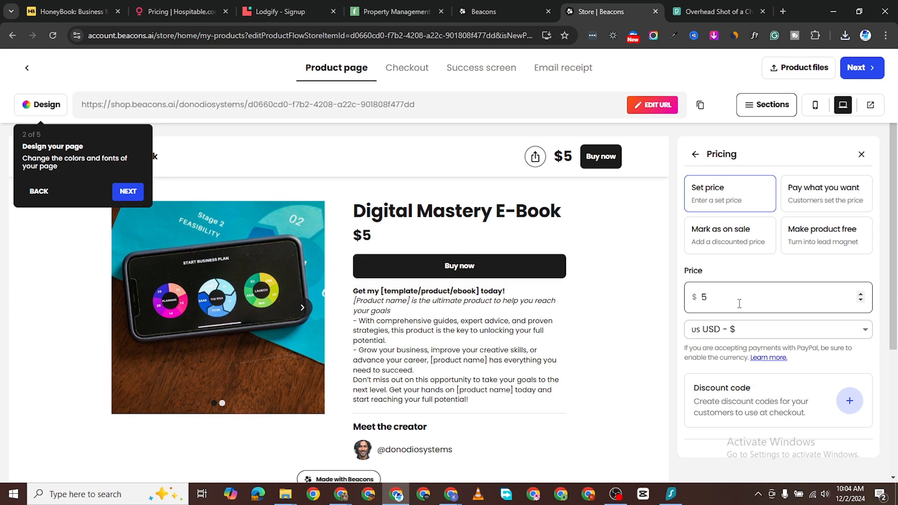
key("BackSpace")
type("29")
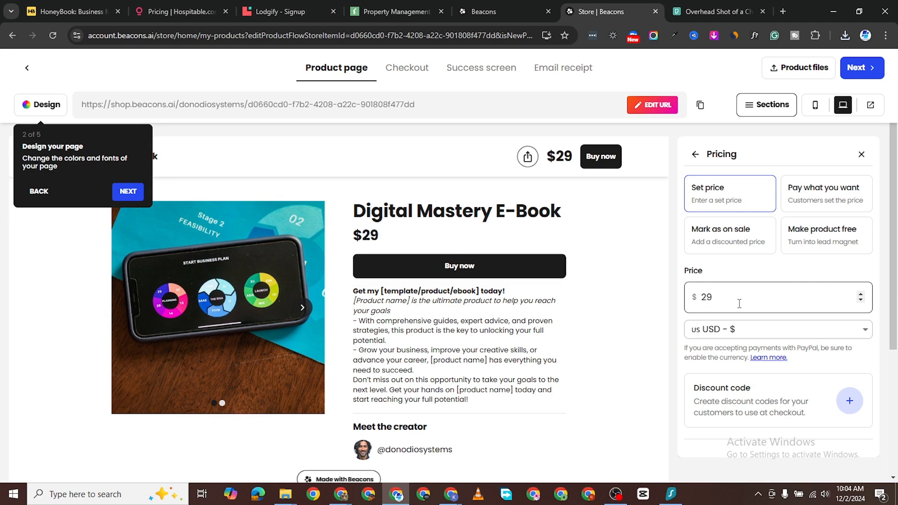
type(".99")
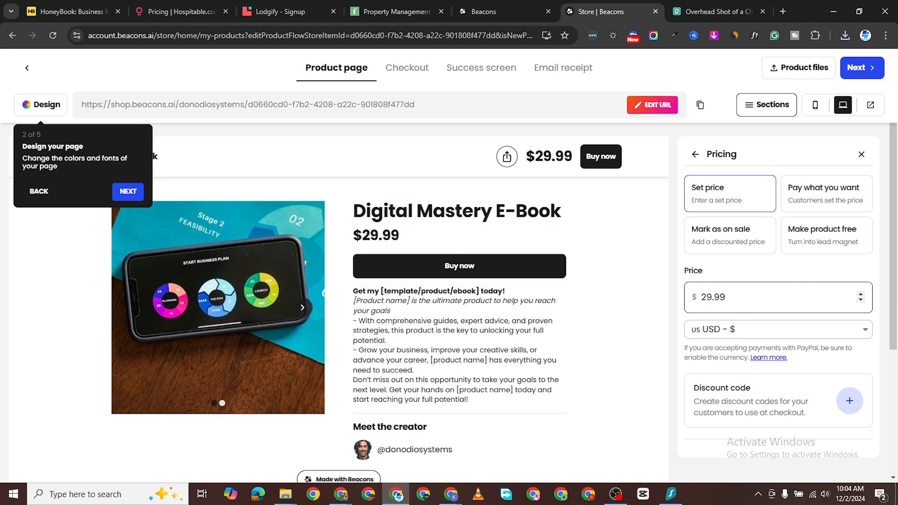
scroll(477, 336, "down", 1)
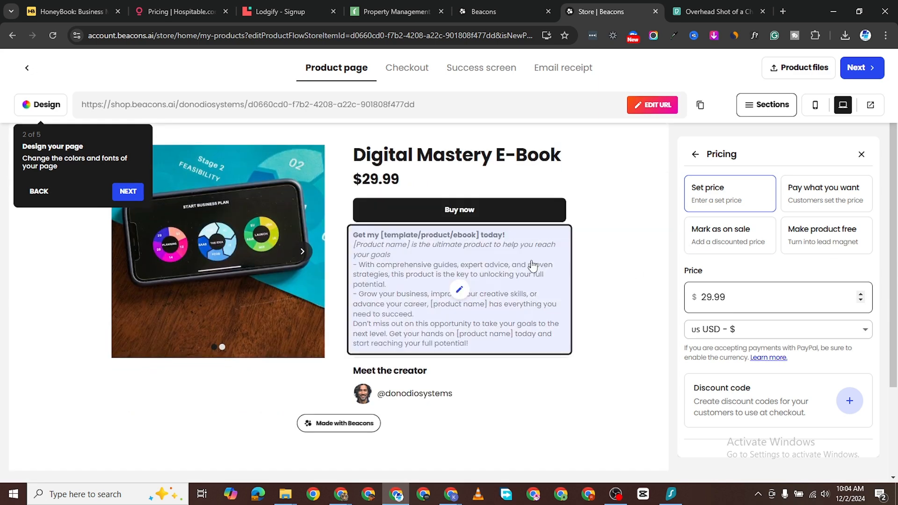
left_click(495, 214)
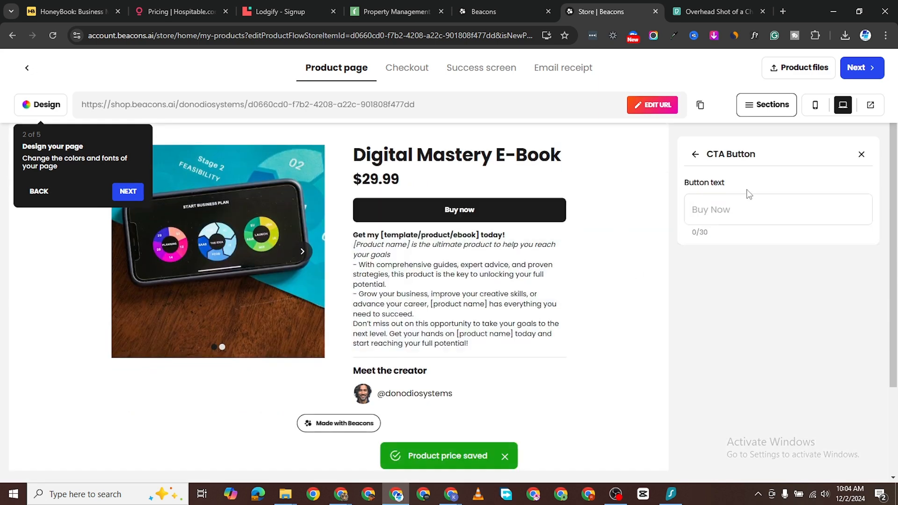
Step: Replace the 'Buy now' button text with 'Get This', then open the product description editor
left_click(729, 206)
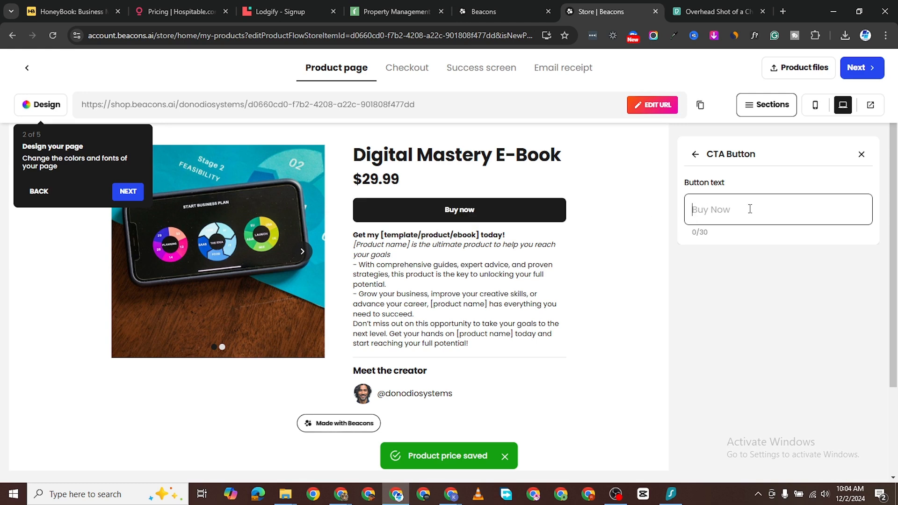
type("Get ")
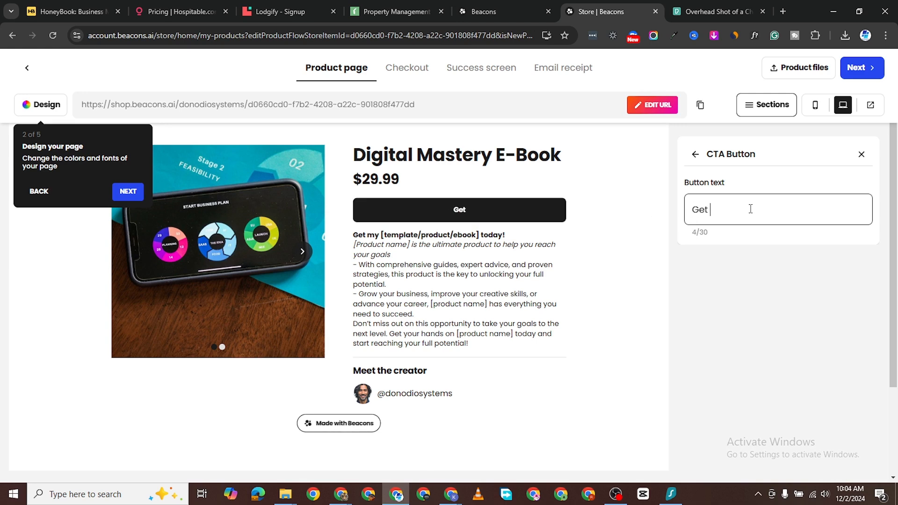
type("This")
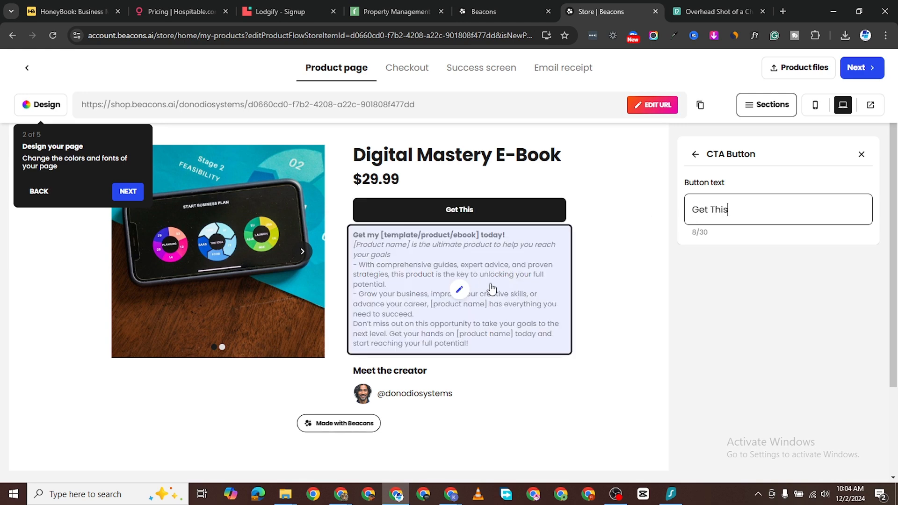
left_click(460, 290)
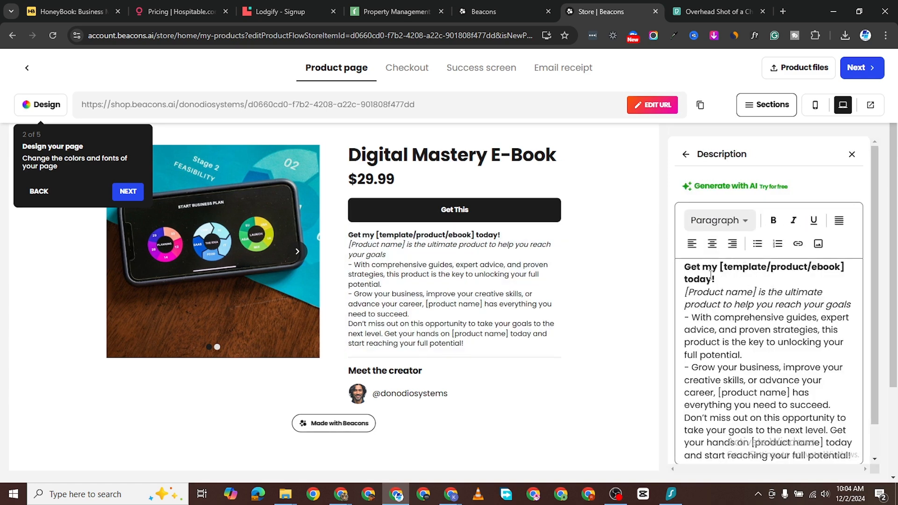
scroll(720, 303, "down", 1)
scroll(571, 357, "down", 3)
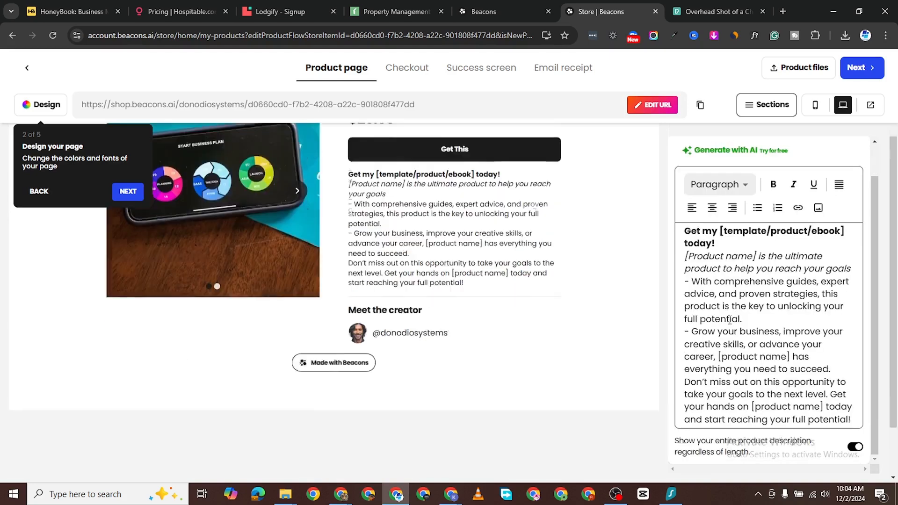
scroll(444, 300, "up", 1)
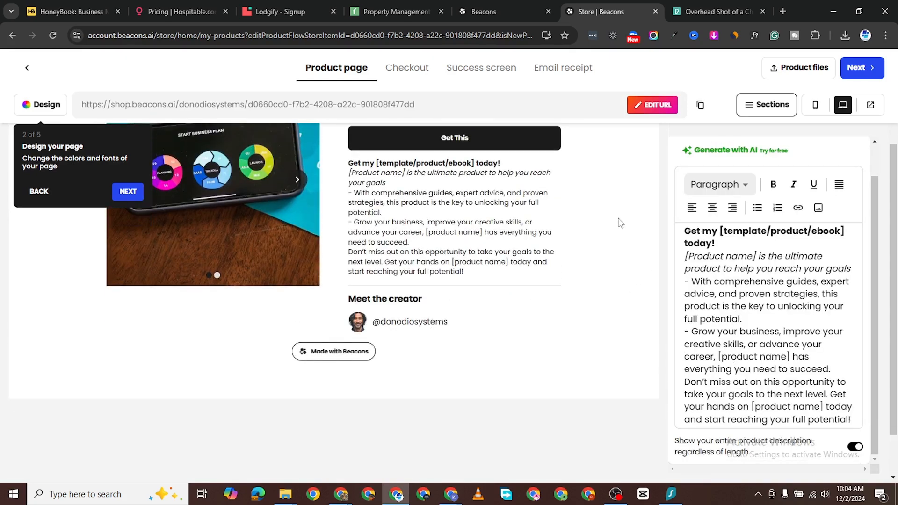
scroll(650, 253, "up", 3)
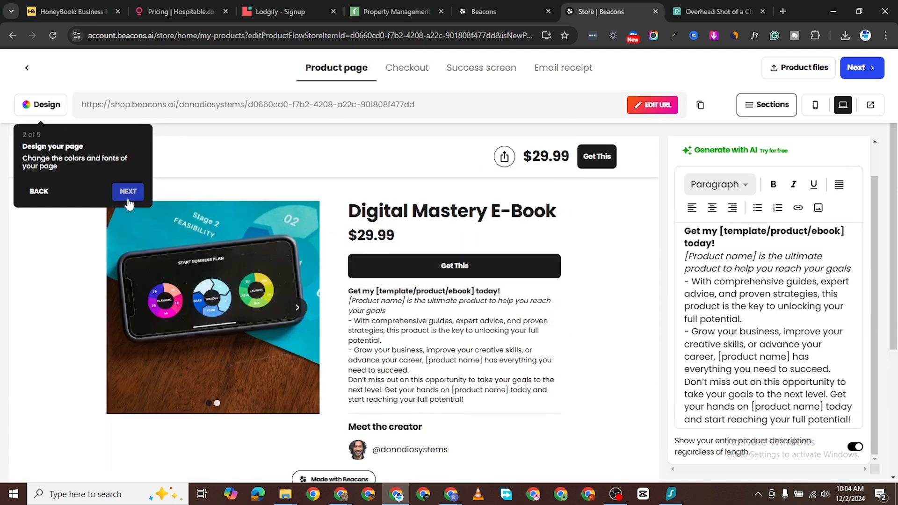
Step: Step through the guided tour tips and close the tour
left_click(127, 196)
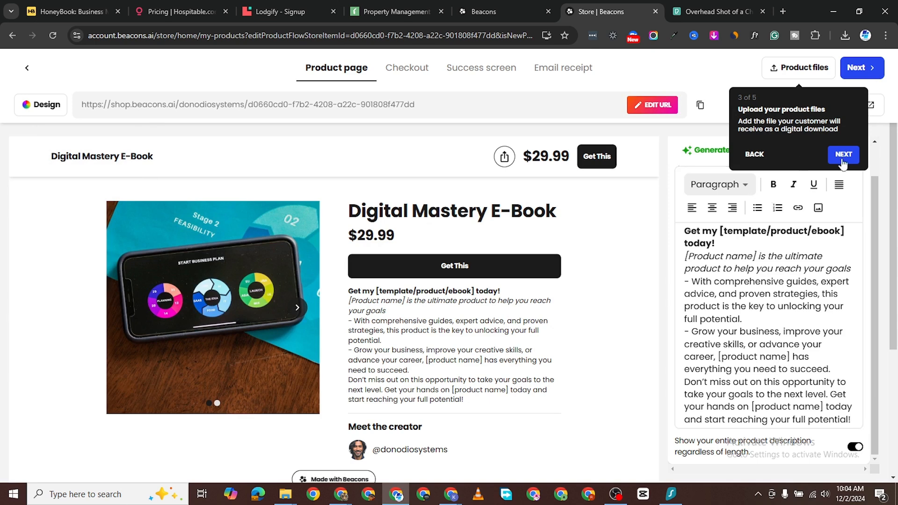
left_click(844, 155)
left_click(489, 152)
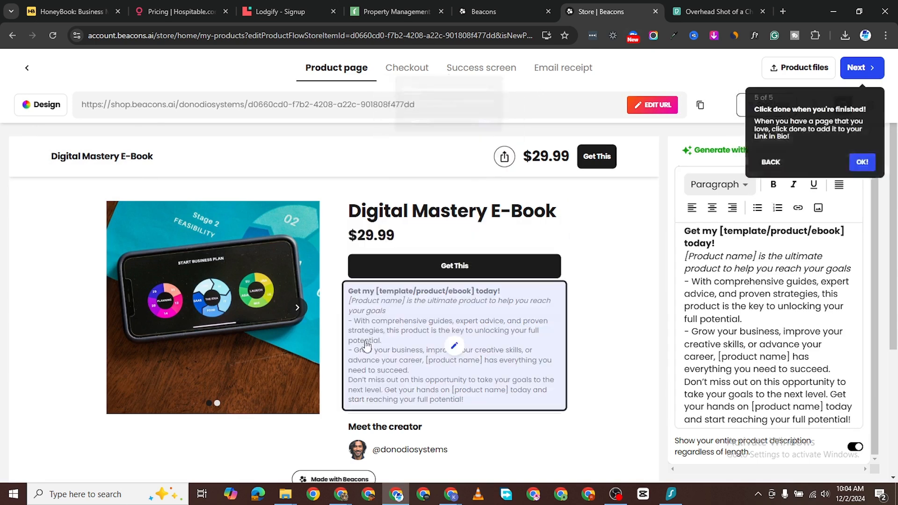
left_click(870, 165)
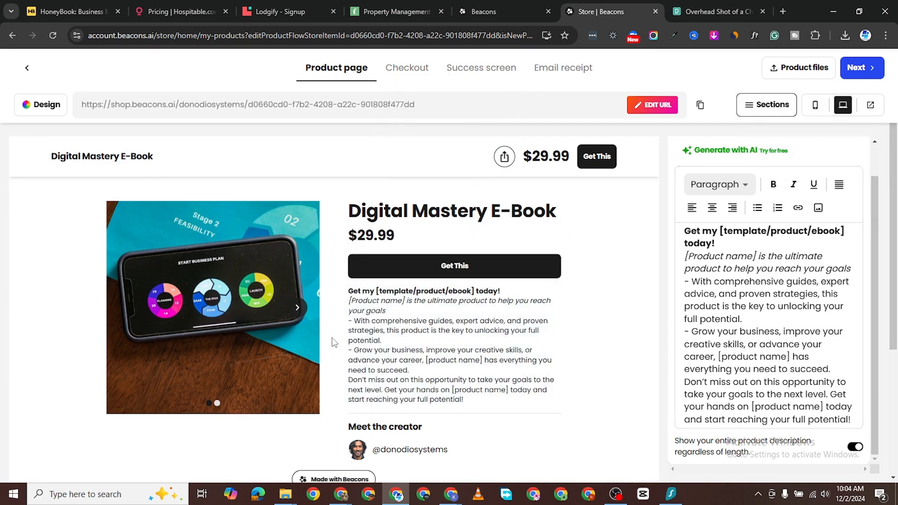
scroll(333, 342, "down", 4)
scroll(418, 250, "up", 4)
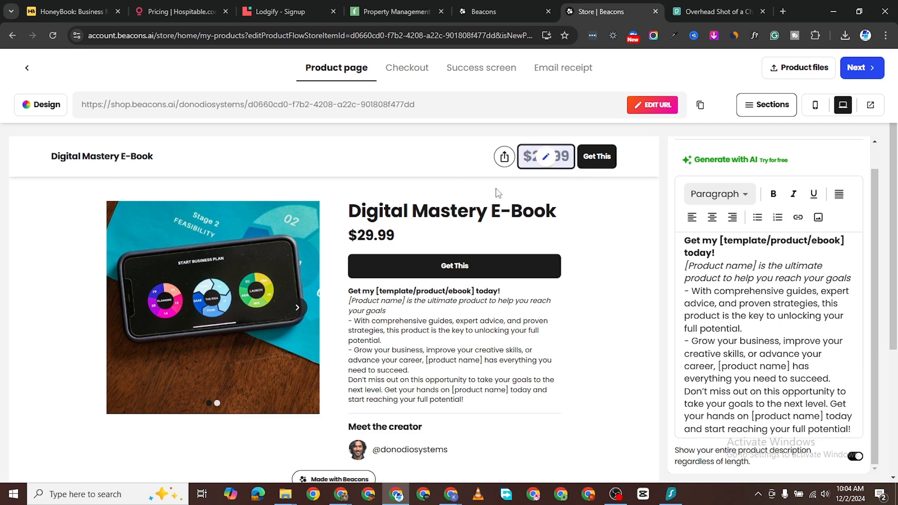
scroll(457, 291, "down", 2)
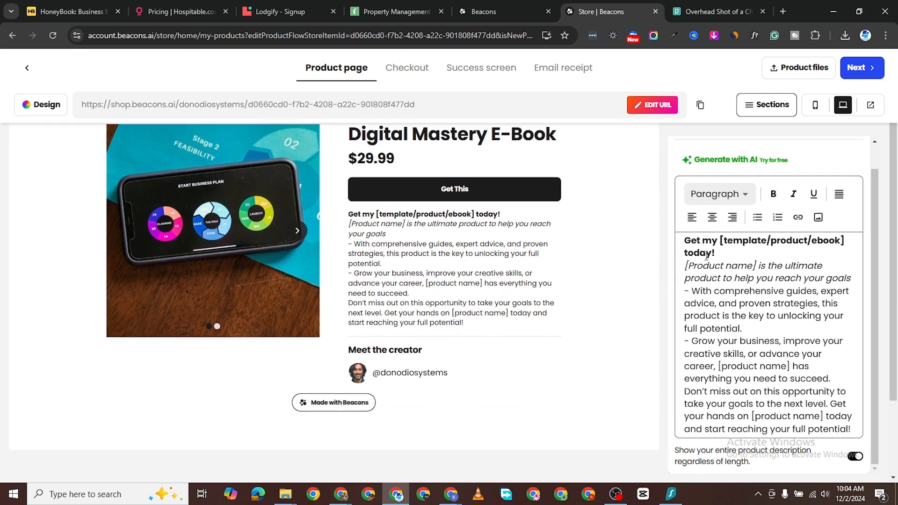
scroll(457, 291, "up", 2)
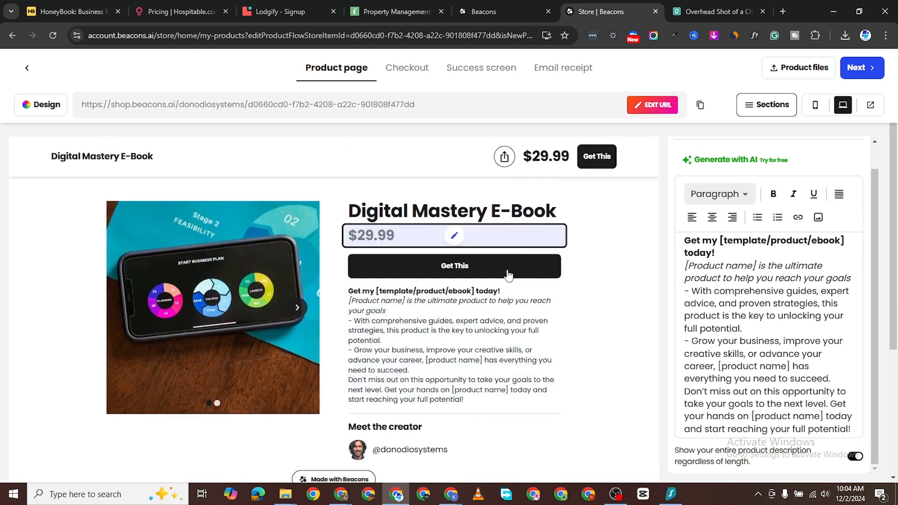
Step: Reopen the CTA Button panel showing the 'Get This' button text
left_click(602, 156)
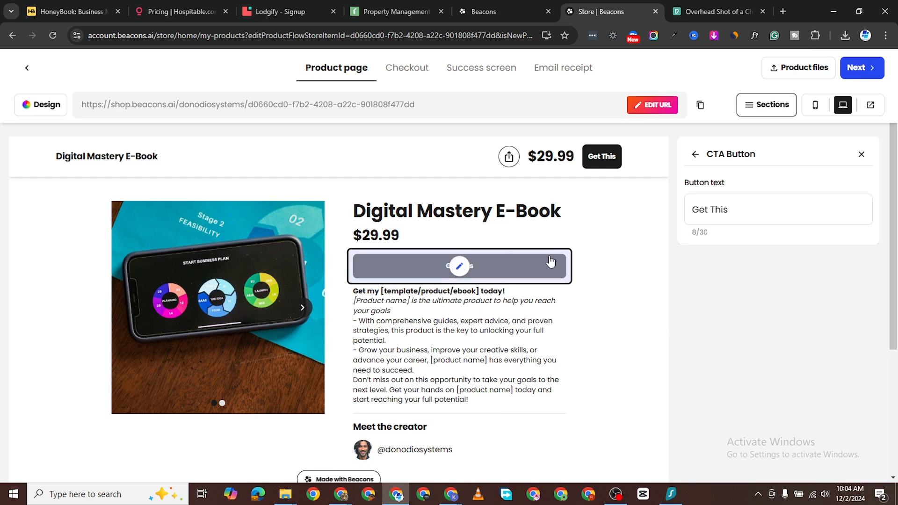
scroll(395, 307, "down", 3)
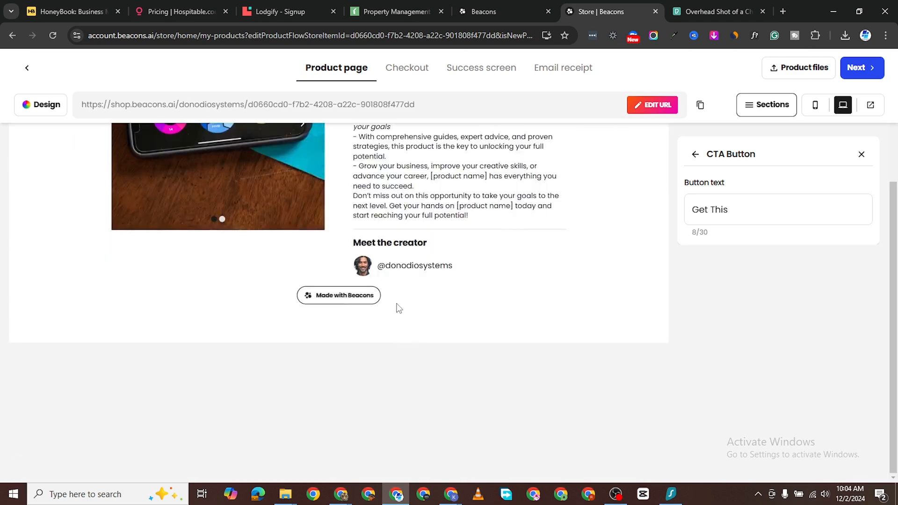
scroll(374, 328, "up", 3)
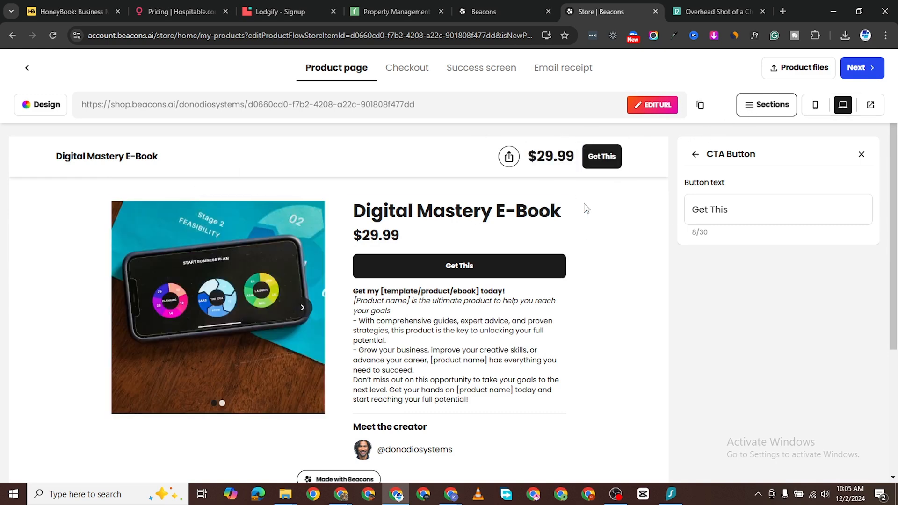
left_click(860, 69)
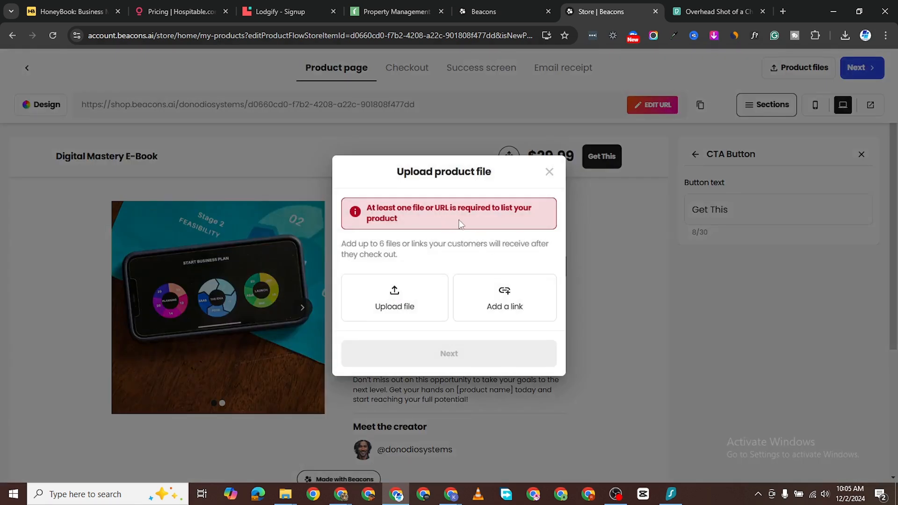
left_click(549, 173)
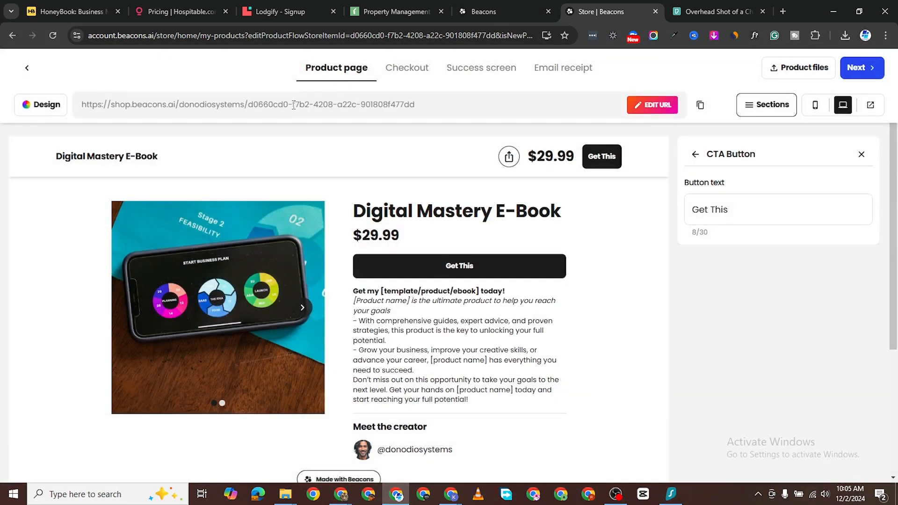
triple_click(308, 105)
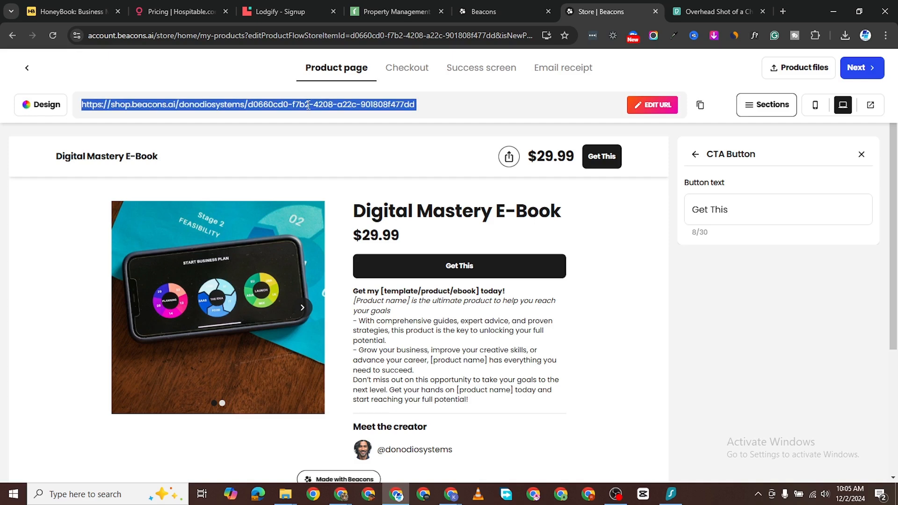
left_click(367, 116)
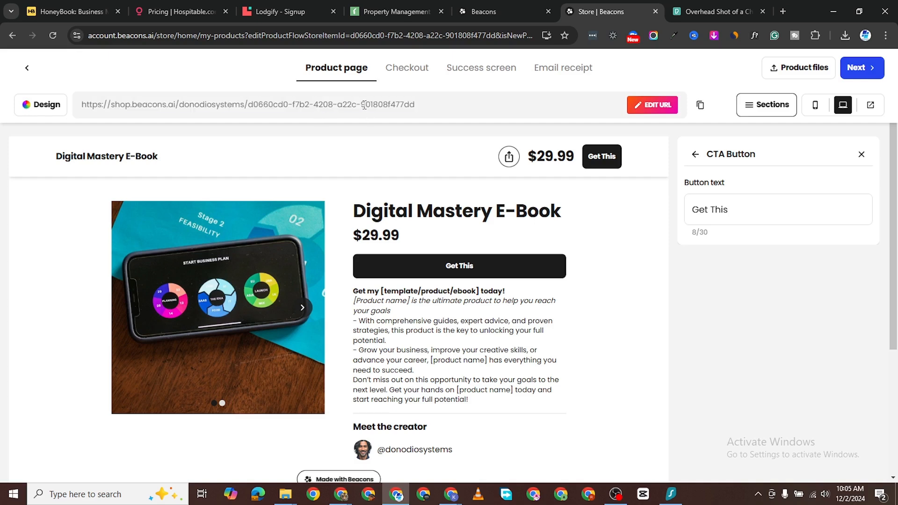
double_click(405, 104)
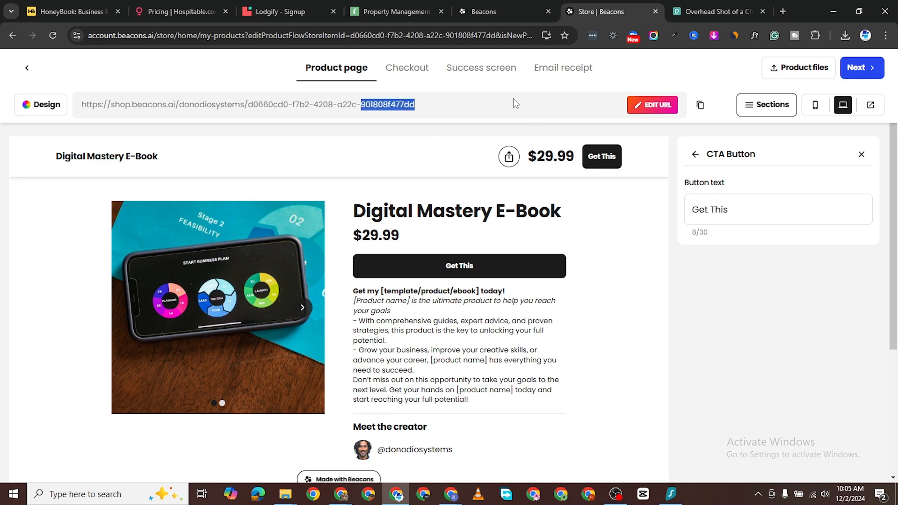
left_click(633, 106)
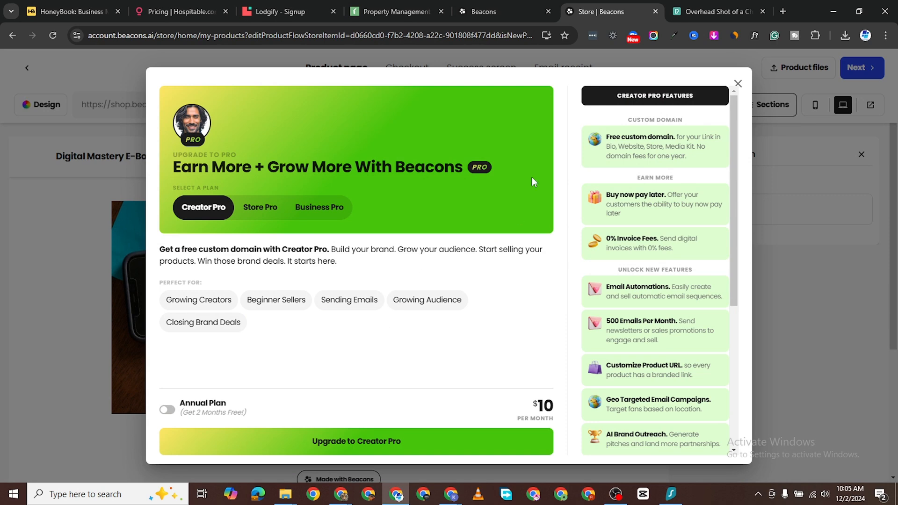
Step: Dismiss the Creator Pro upgrade offer
left_click(738, 84)
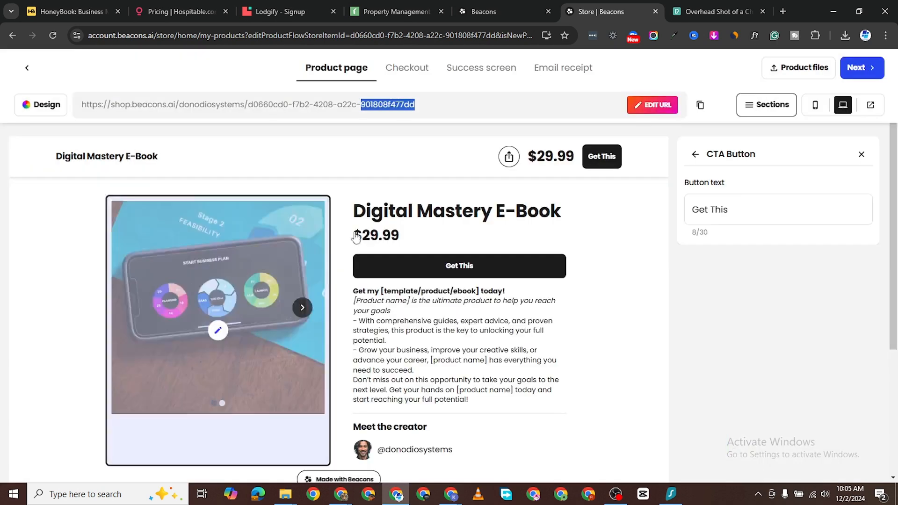
scroll(202, 192, "down", 3)
scroll(187, 168, "up", 3)
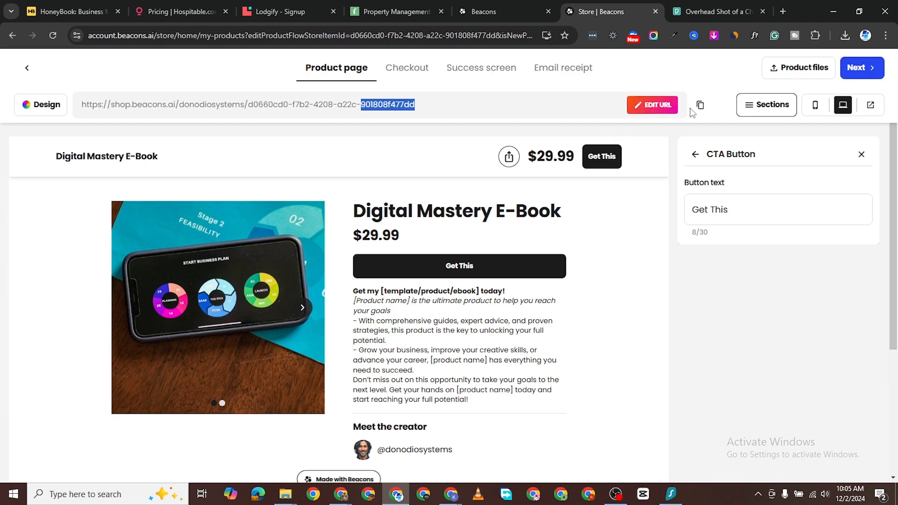
Step: Upload pexels-rdne-7947968.jpg from Downloads as the product file
left_click(797, 74)
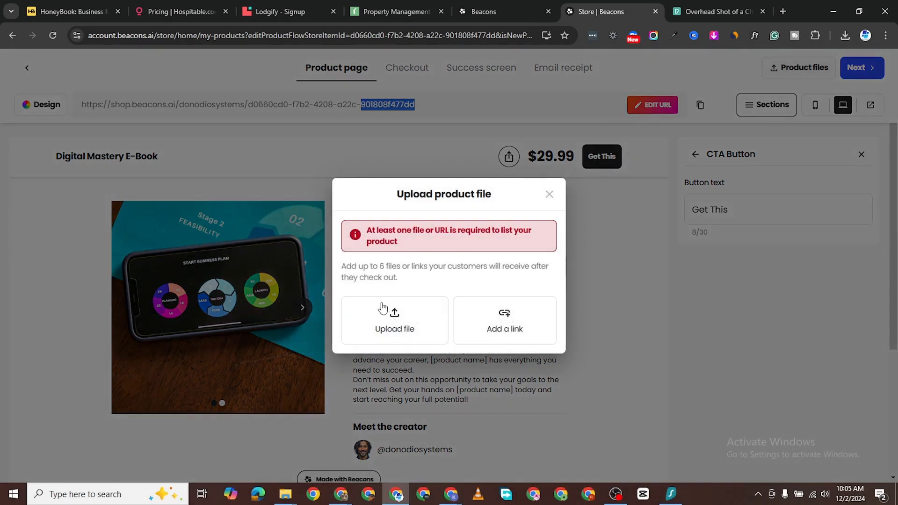
left_click(389, 323)
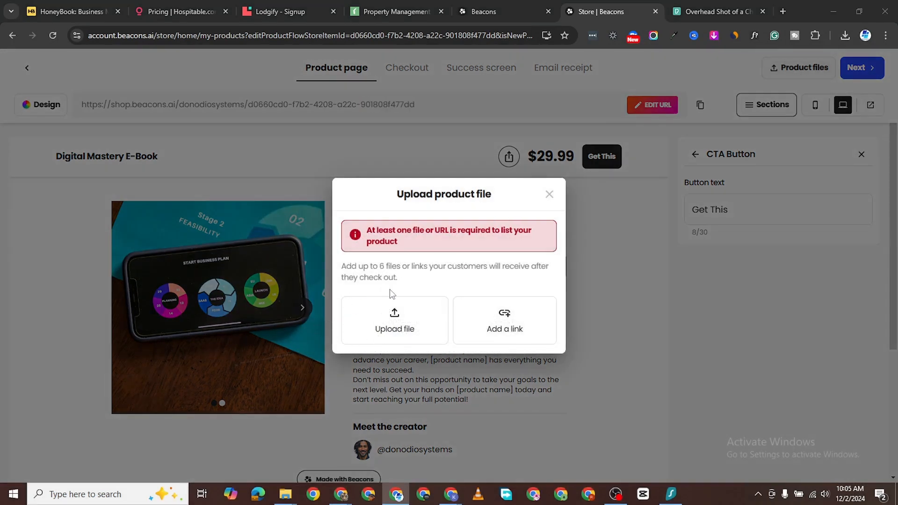
double_click(137, 121)
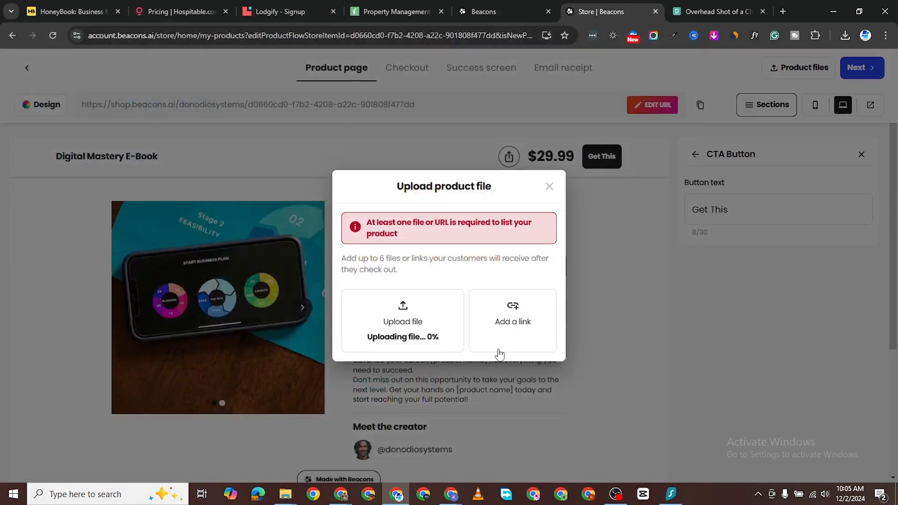
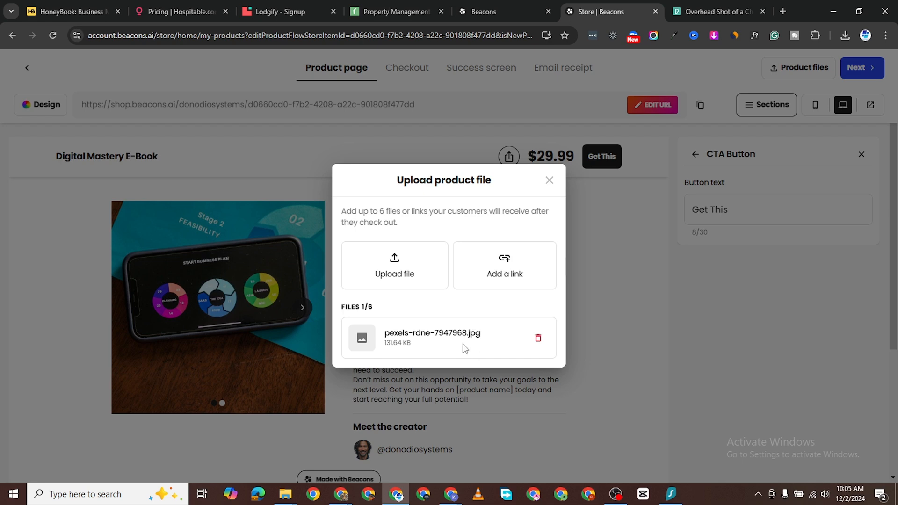
Step: Close the Upload product file window to get back to the Digital Mastery E-Book product page
left_click(550, 181)
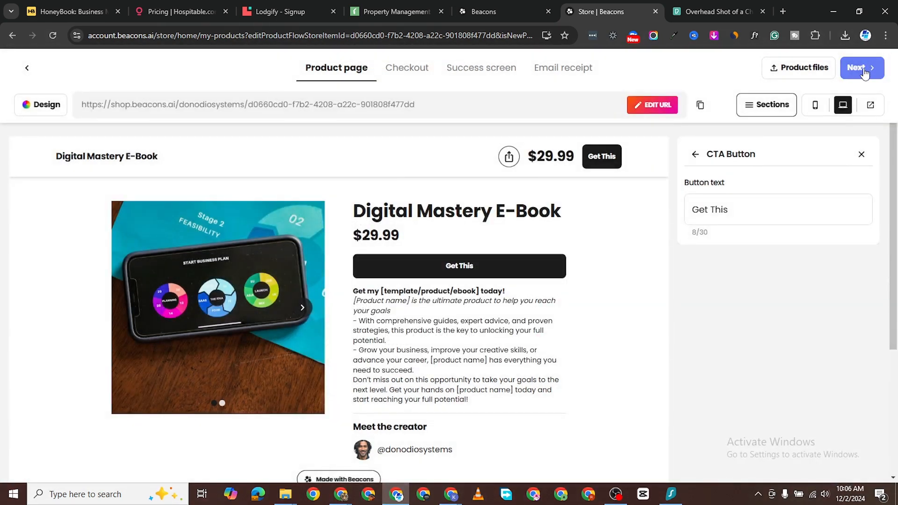
Step: Tick Store under Link in Bio and list the Digital Mastery E-Book
left_click(860, 68)
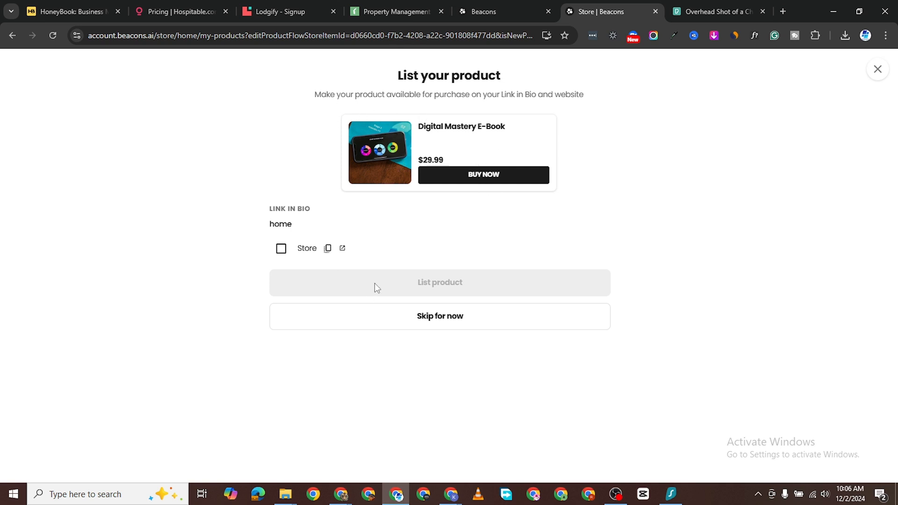
left_click(282, 249)
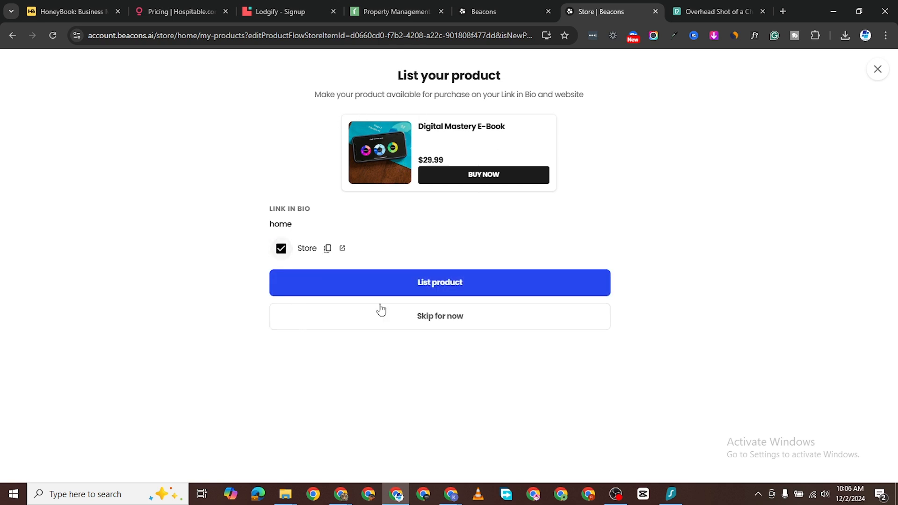
left_click(449, 282)
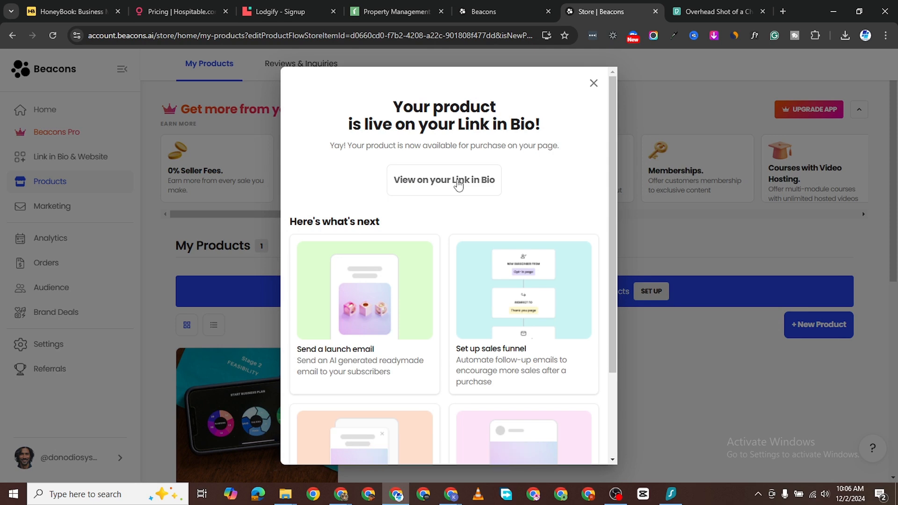
Step: View the Digital Mastery E-Book at $29.99 under Shop my products in the Link in Bio preview
right_click(458, 182)
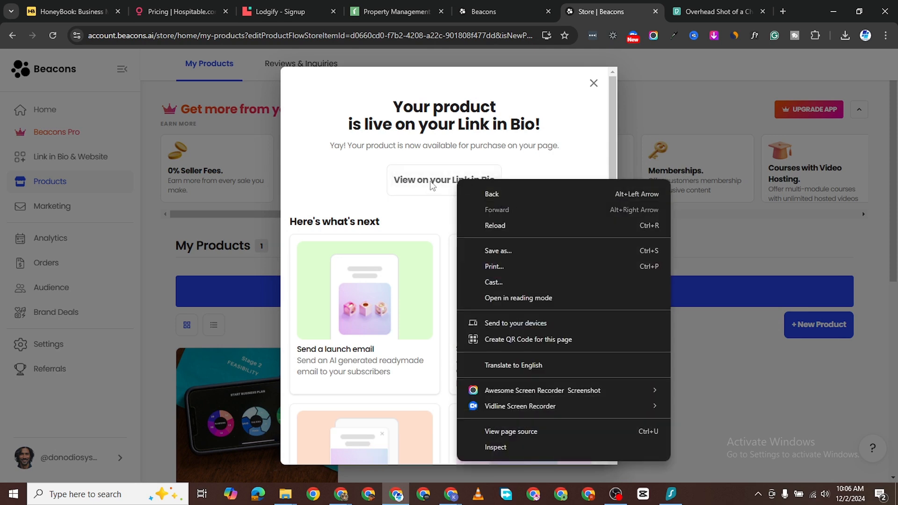
left_click(433, 185)
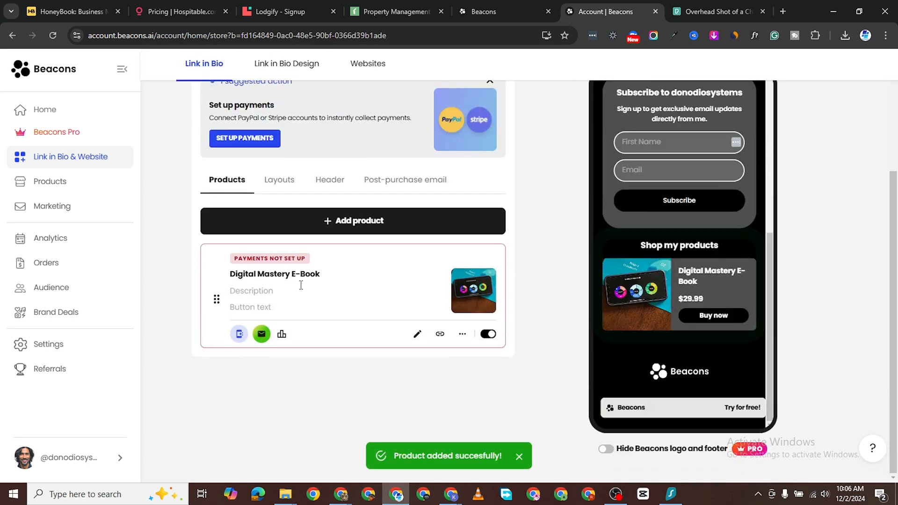
scroll(629, 247, "up", 2)
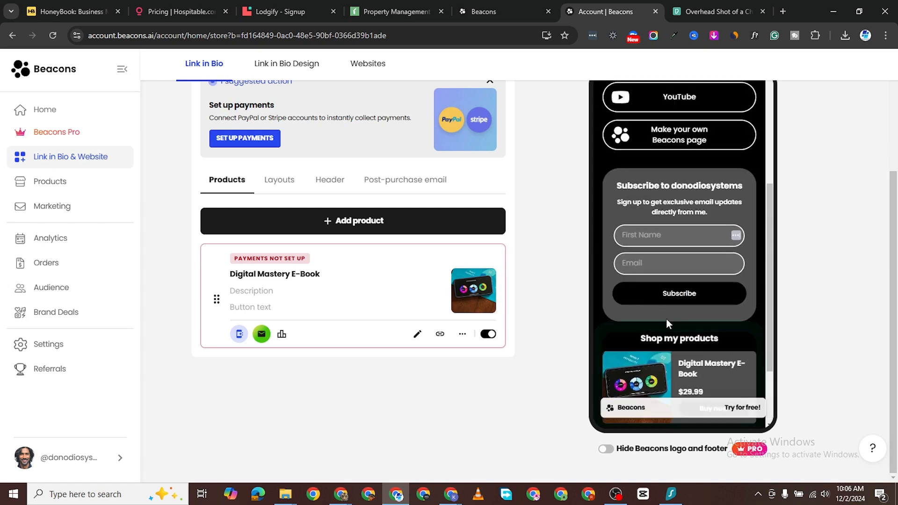
scroll(667, 323, "down", 2)
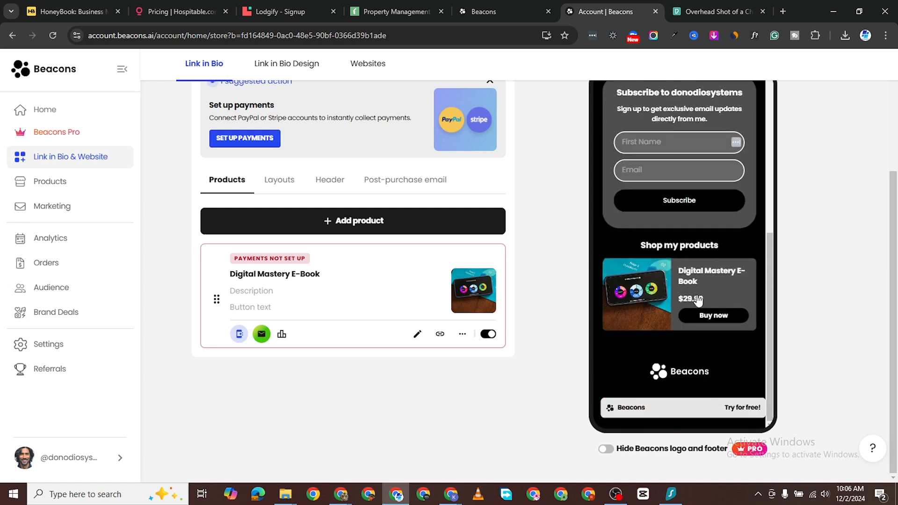
scroll(684, 319, "up", 4)
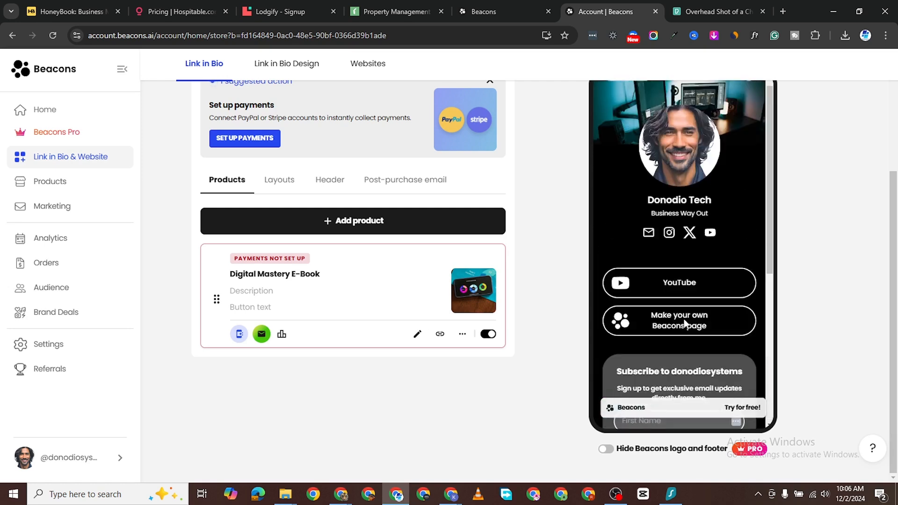
scroll(685, 339, "down", 4)
scroll(488, 156, "up", 4)
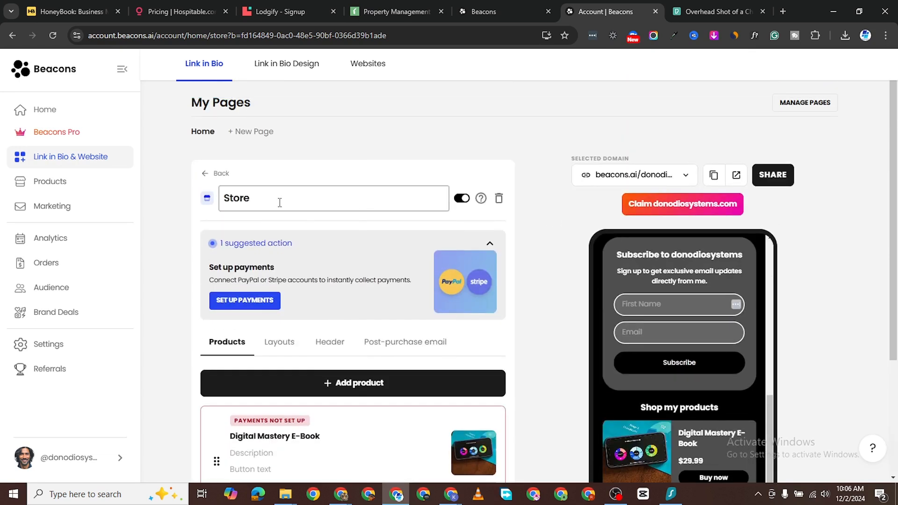
scroll(281, 282, "down", 1)
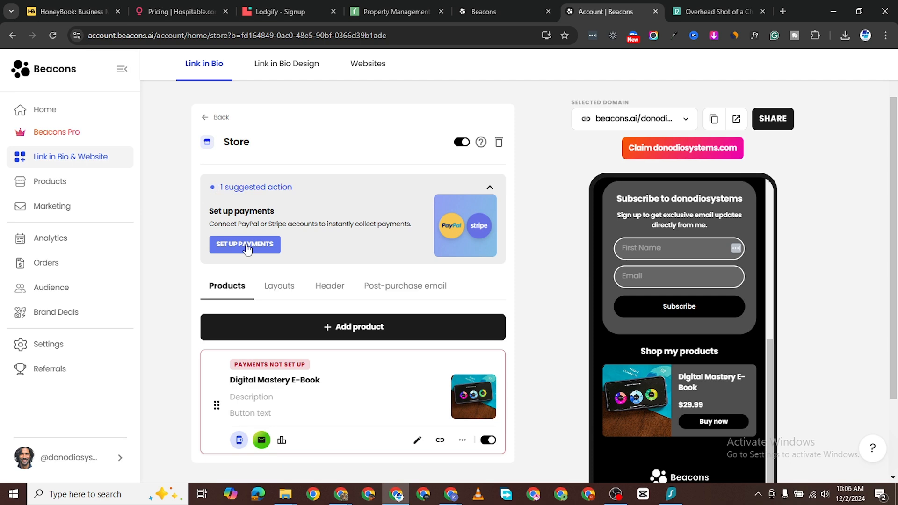
Step: Start connecting PayPal as the payment provider, then return to the Link in Bio My Pages overview
left_click(247, 248)
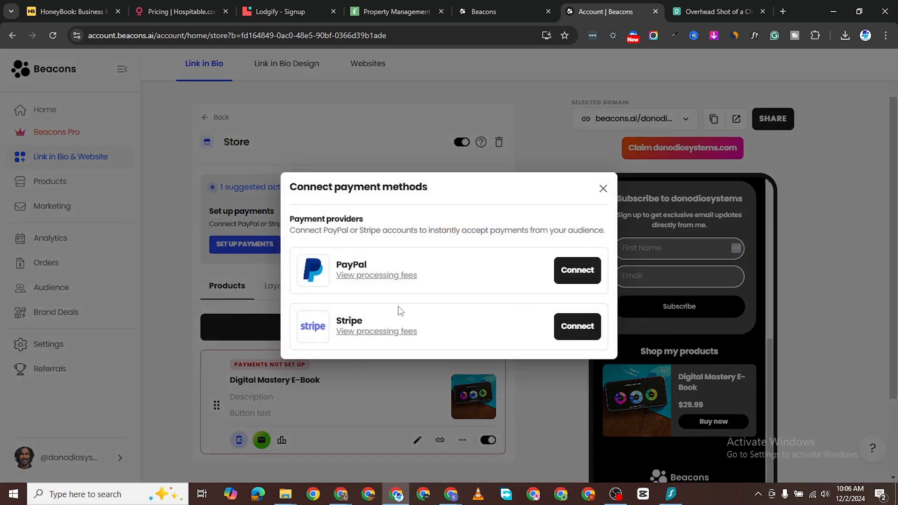
left_click(590, 276)
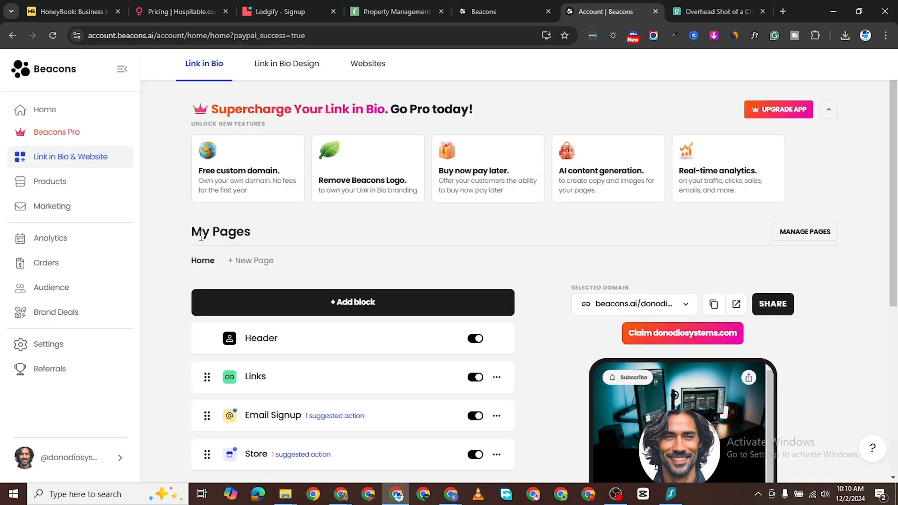
scroll(400, 276, "down", 5)
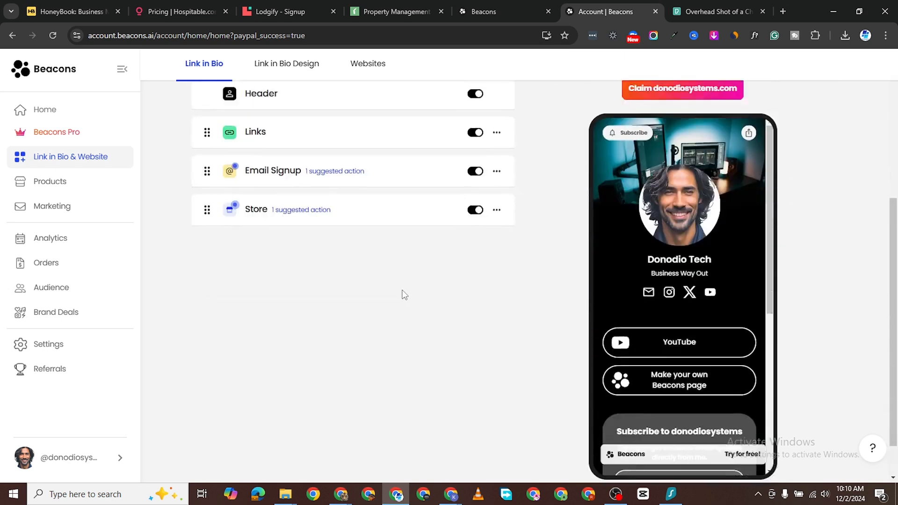
scroll(403, 295, "up", 5)
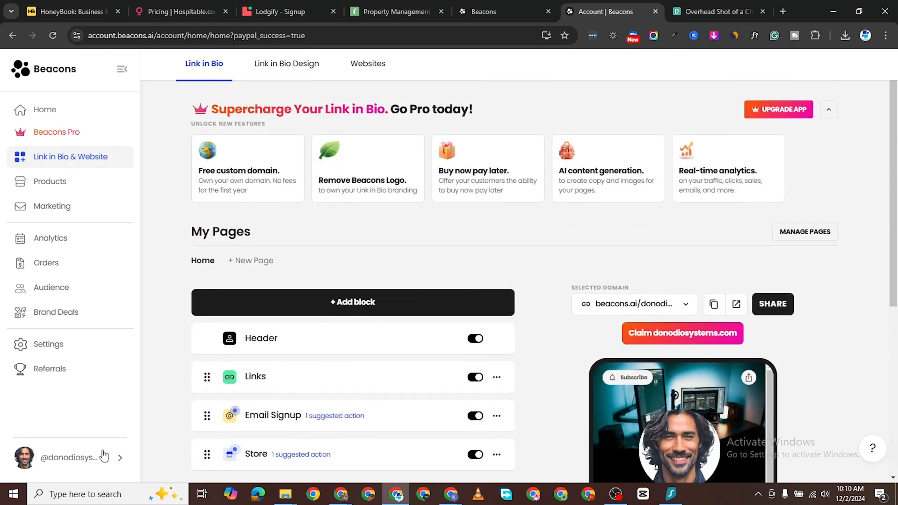
left_click(113, 469)
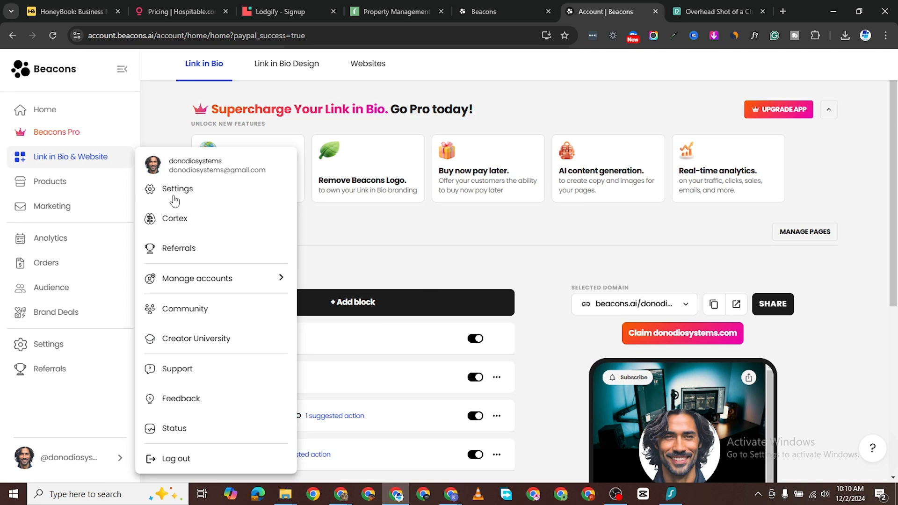
left_click(185, 191)
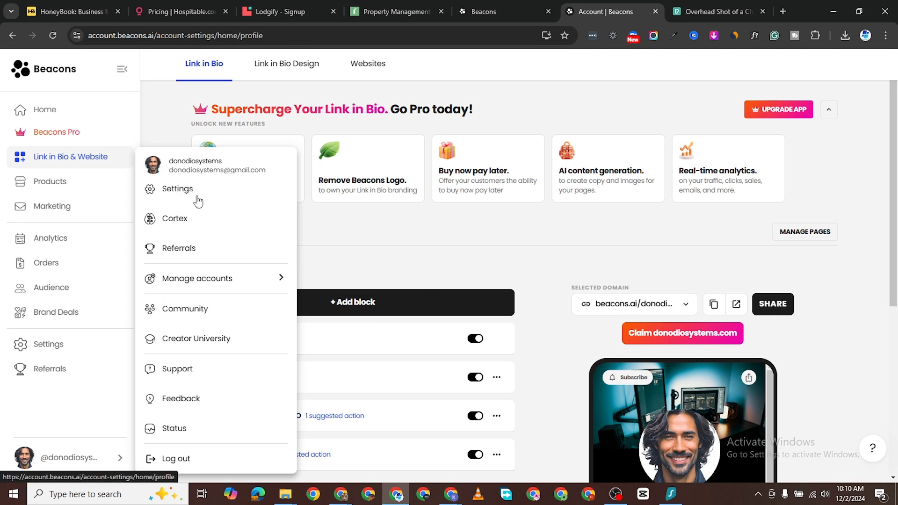
left_click(356, 140)
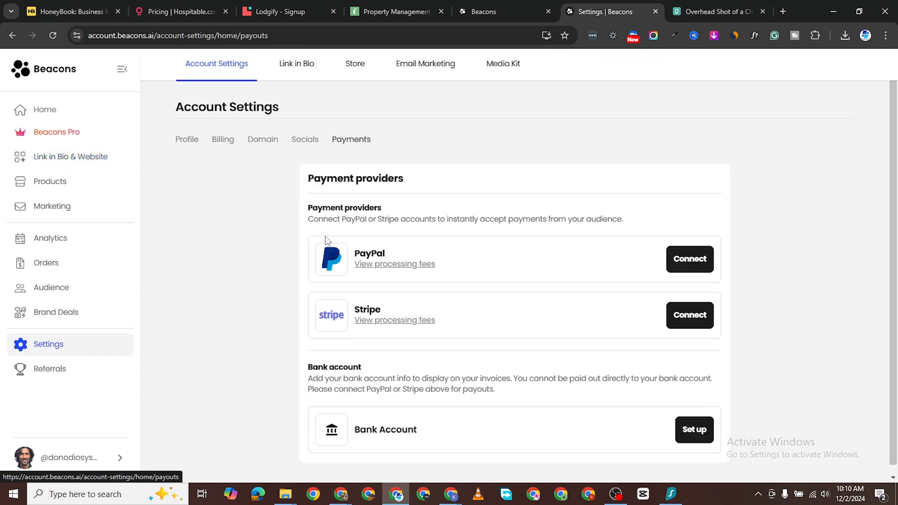
scroll(447, 306, "down", 1)
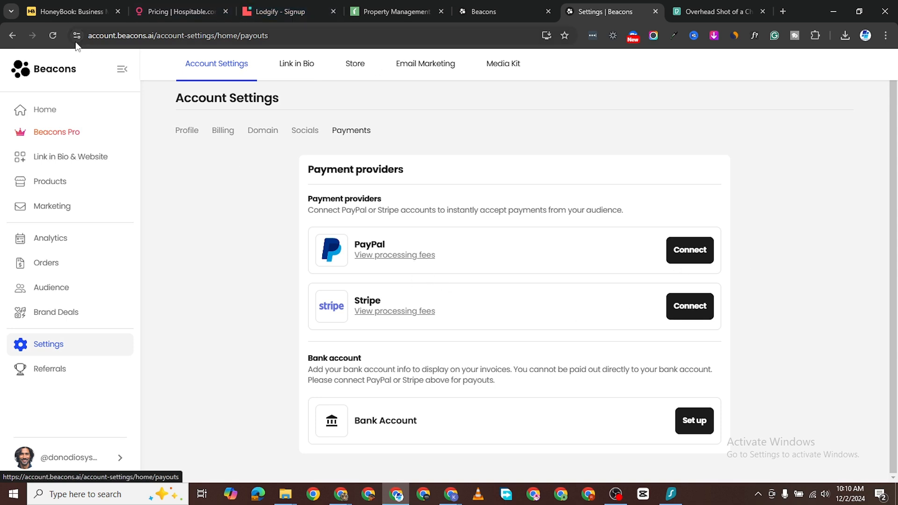
left_click(53, 35)
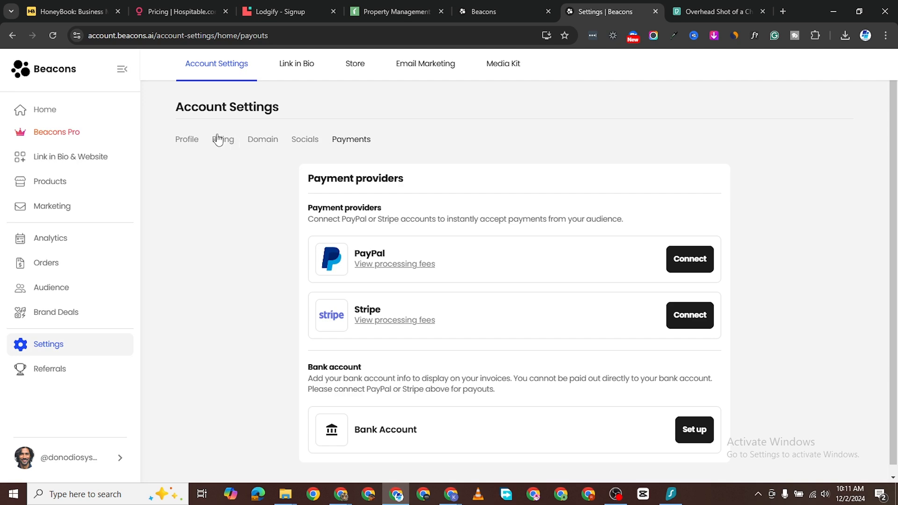
left_click(77, 161)
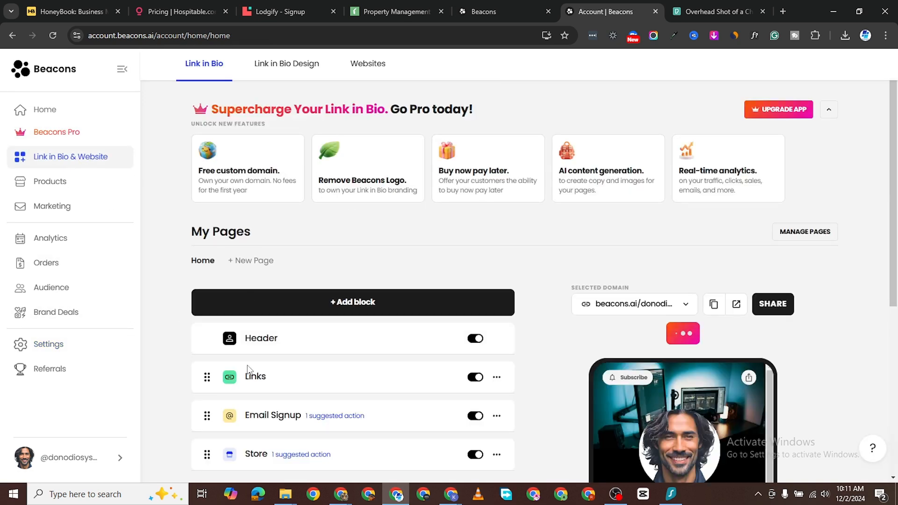
Step: Look over the Store block's settings, then go back to the page's block list
scroll(362, 319, "down", 3)
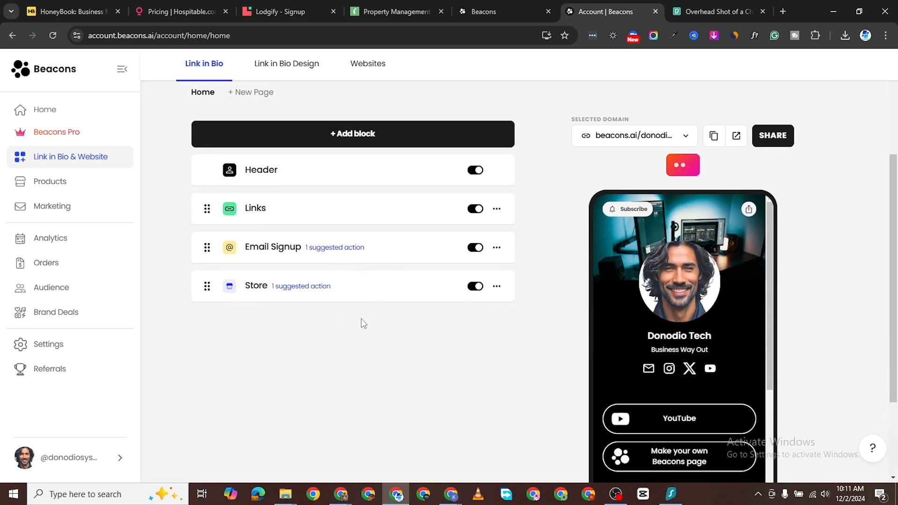
left_click(372, 288)
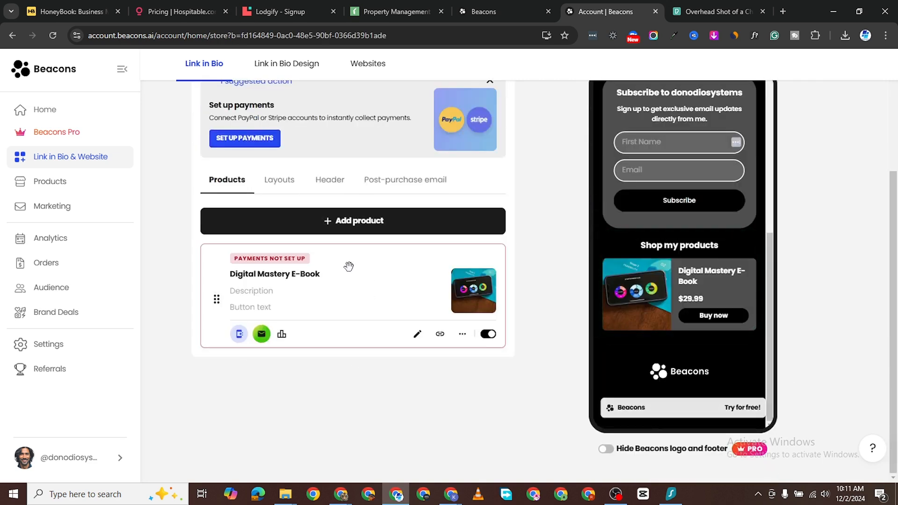
scroll(355, 281, "up", 1)
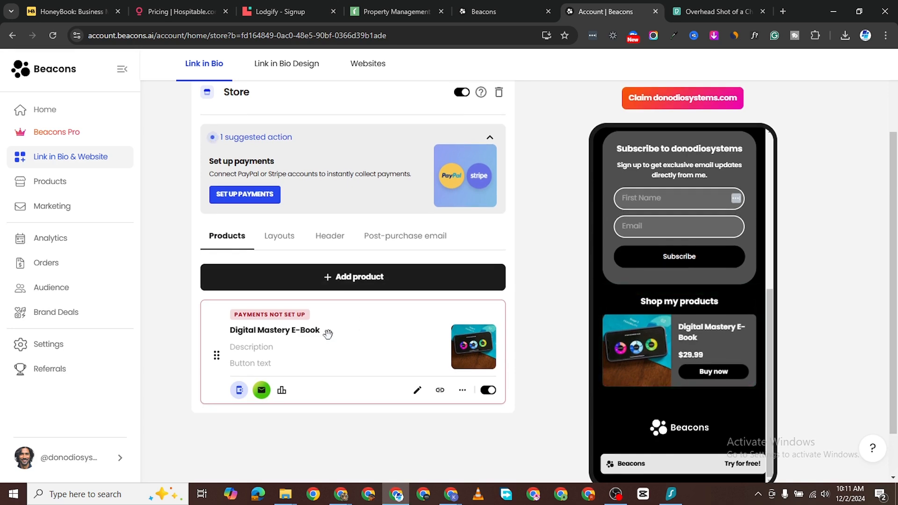
scroll(327, 333, "down", 1)
scroll(355, 271, "up", 3)
scroll(291, 207, "down", 1)
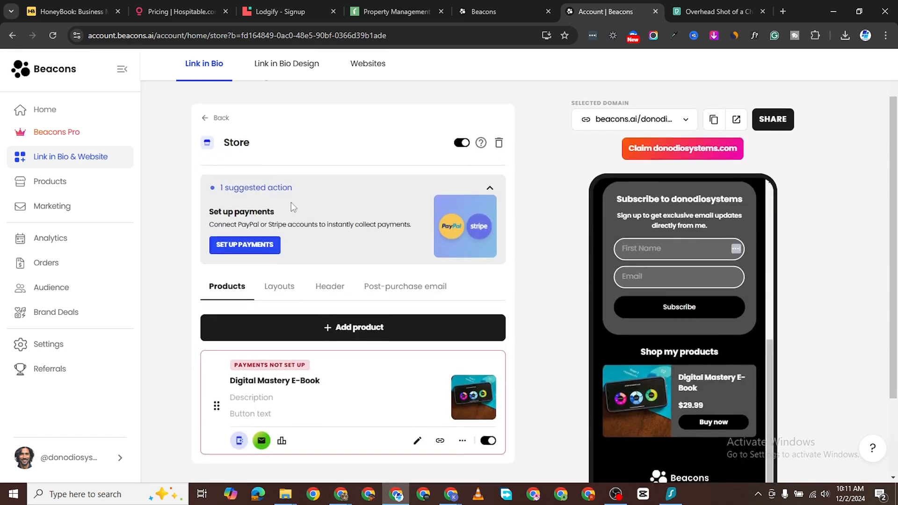
scroll(291, 207, "up", 1)
left_click(210, 173)
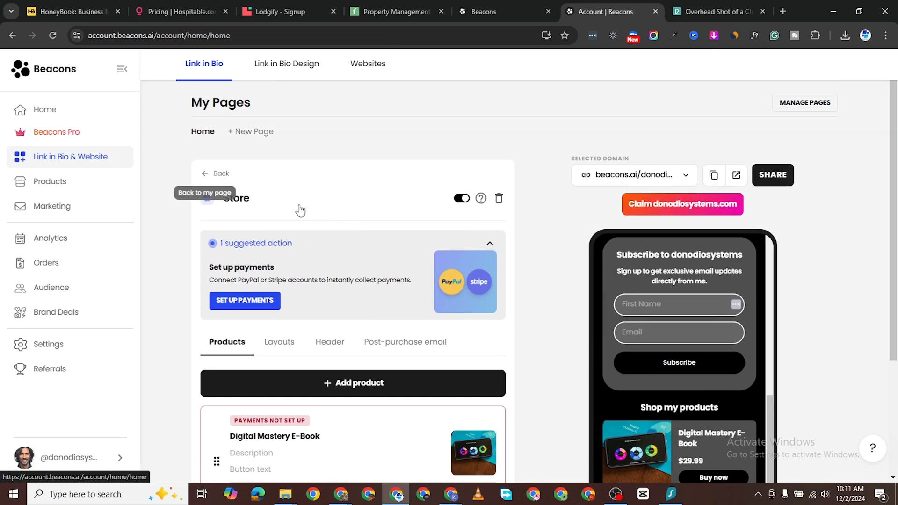
Step: Look over the Email Signup block's settings and return to the block list
scroll(323, 323, "down", 3)
scroll(335, 221, "down", 2)
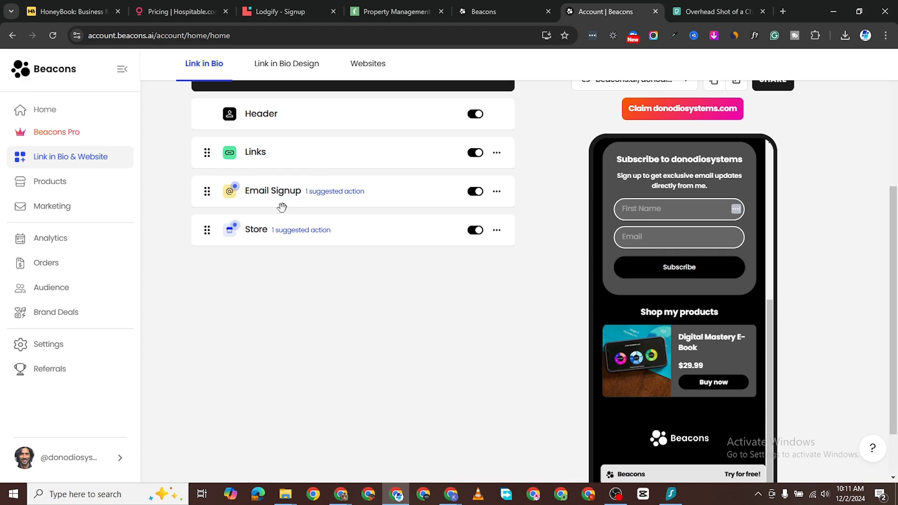
scroll(715, 287, "up", 2)
left_click(625, 246)
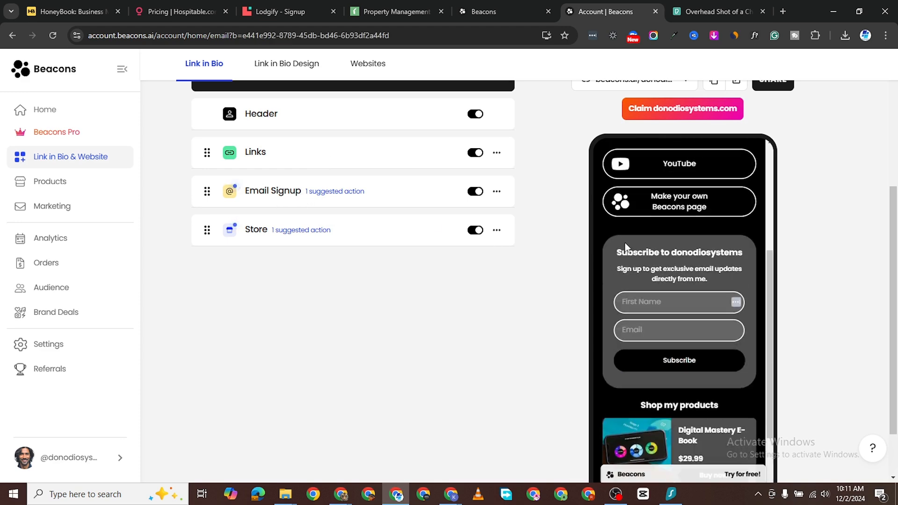
scroll(391, 262, "down", 2)
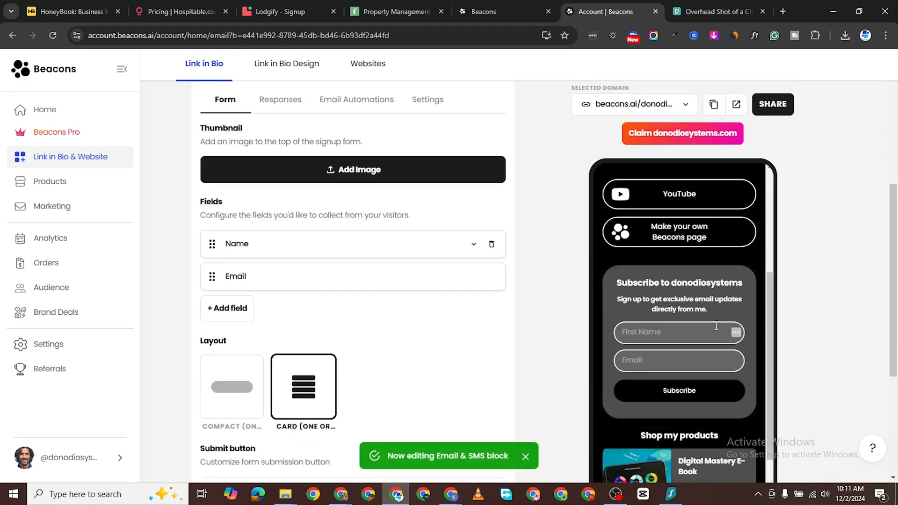
scroll(441, 215, "up", 6)
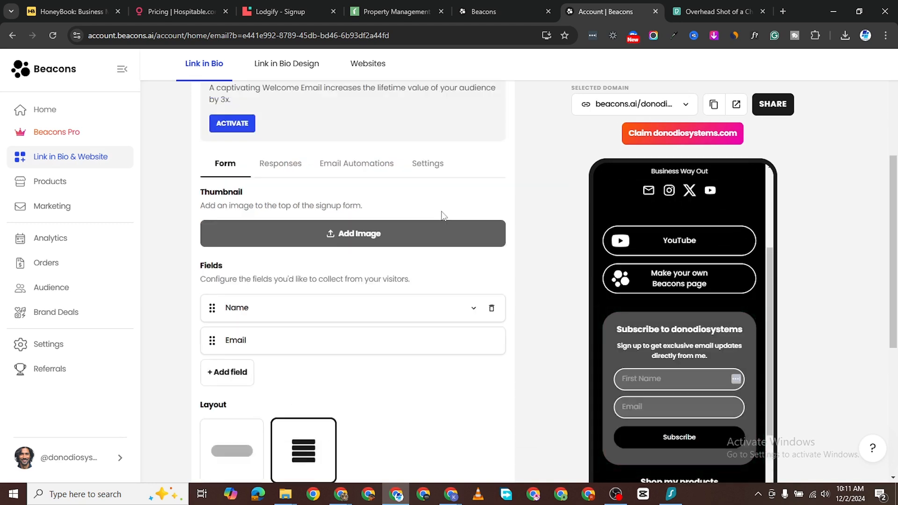
left_click(200, 192)
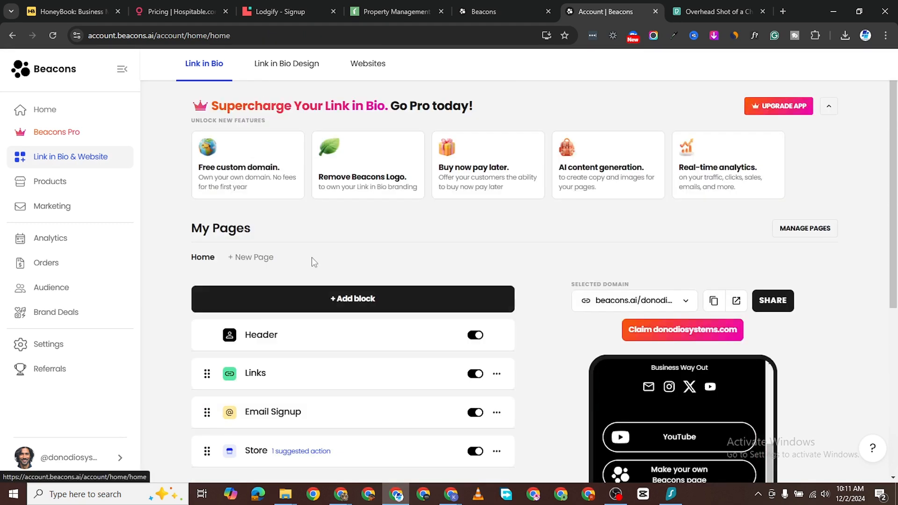
scroll(353, 239, "down", 1)
Step: Browse the Add a block options and add a Links block to the Home page
left_click(311, 237)
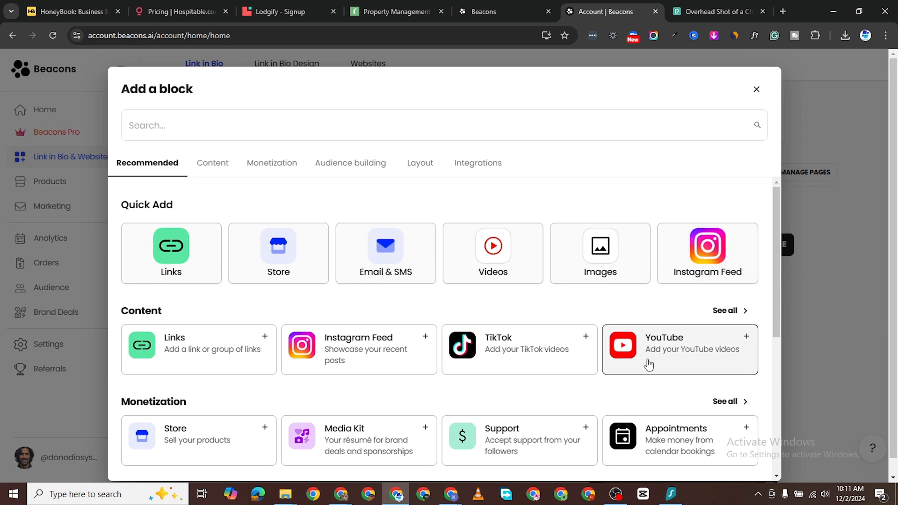
scroll(220, 355, "down", 2)
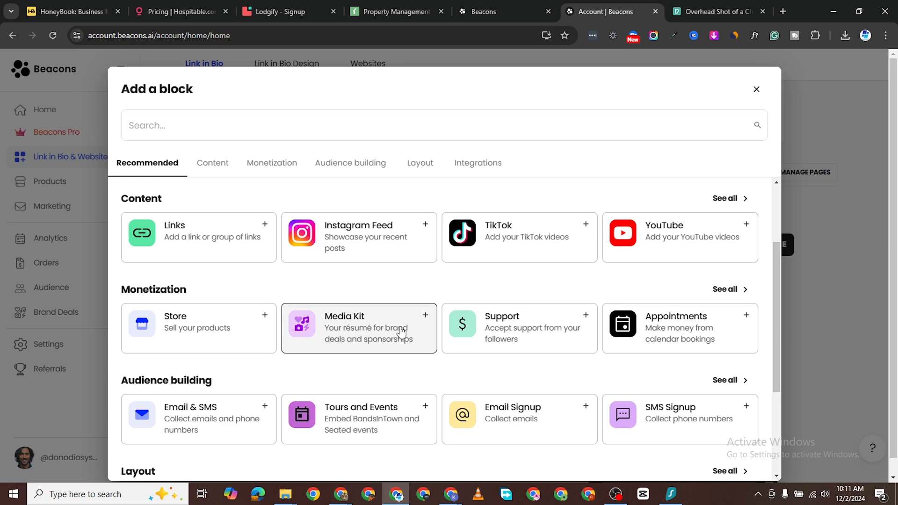
scroll(607, 357, "down", 1)
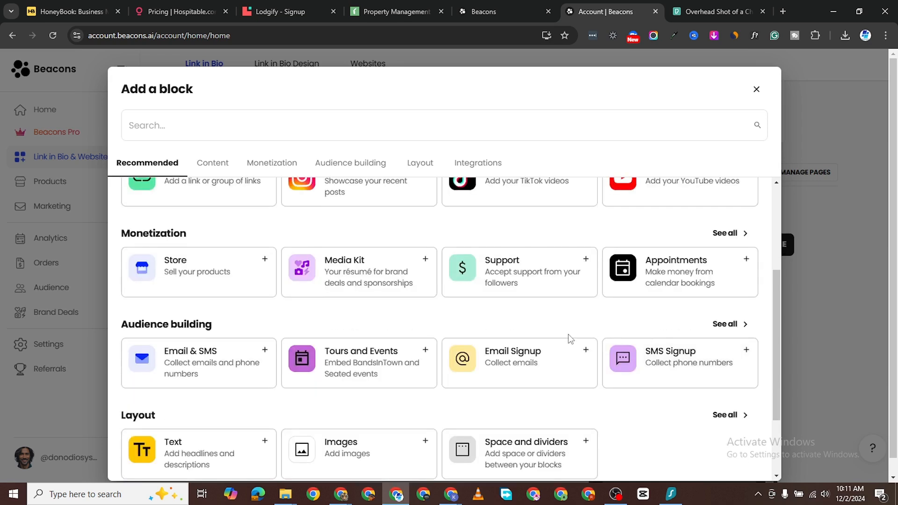
scroll(499, 381, "down", 2)
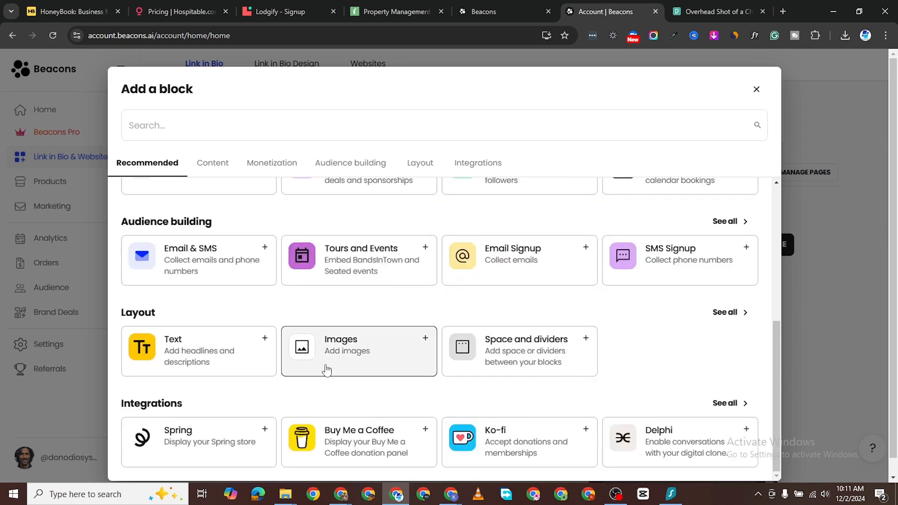
scroll(327, 371, "up", 5)
scroll(302, 322, "down", 4)
scroll(288, 255, "up", 4)
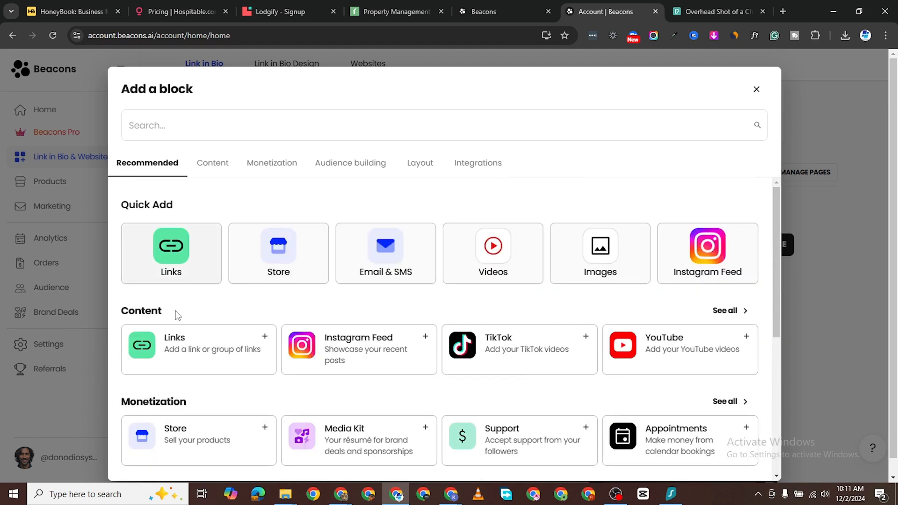
left_click(188, 263)
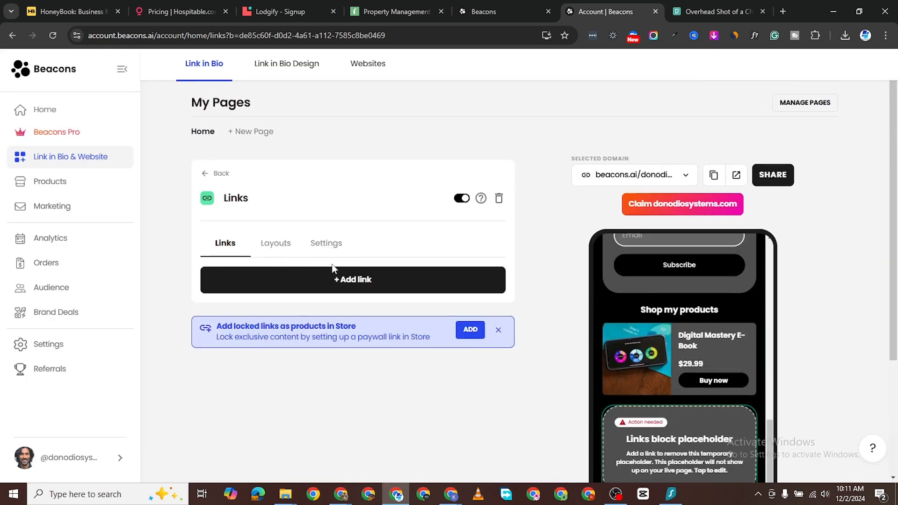
left_click(340, 280)
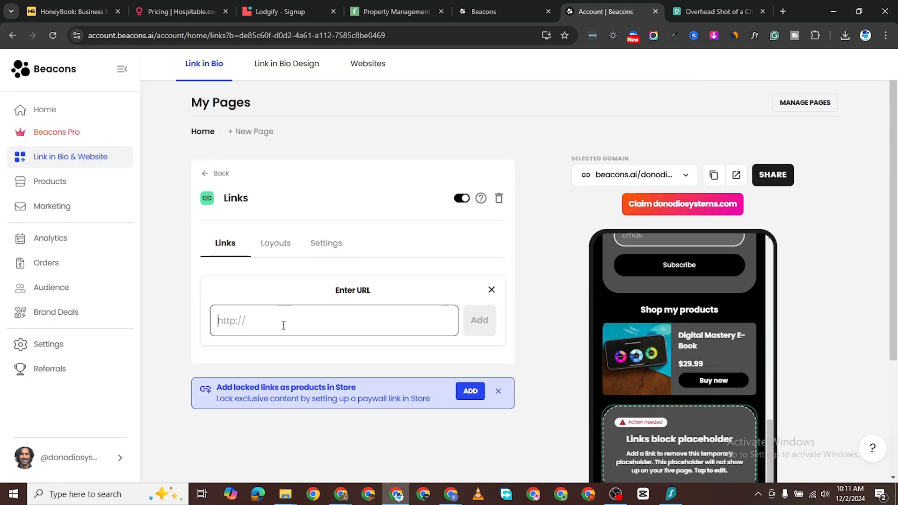
type("https://dev.donodio.com")
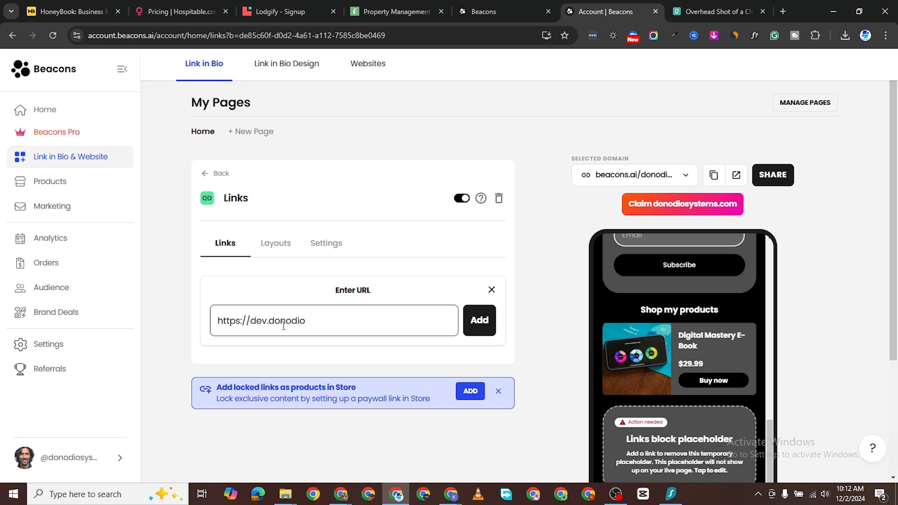
left_click(466, 326)
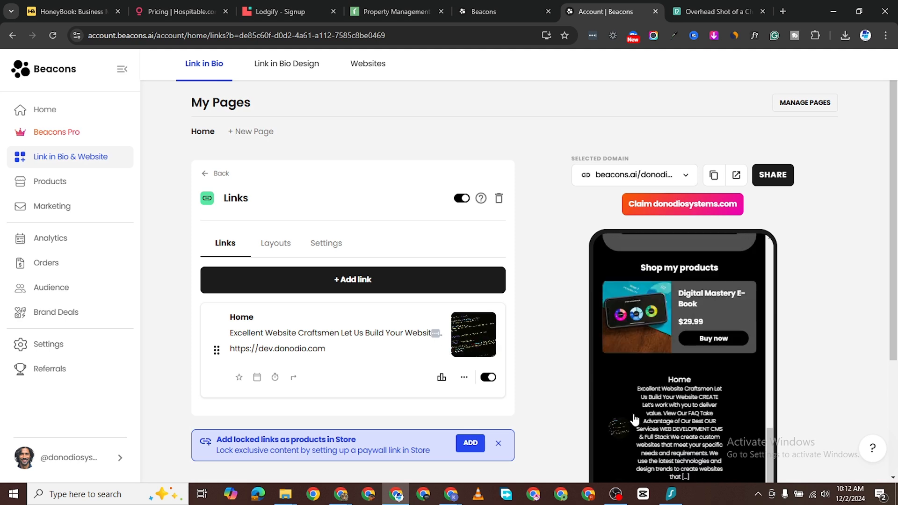
scroll(579, 361, "down", 3)
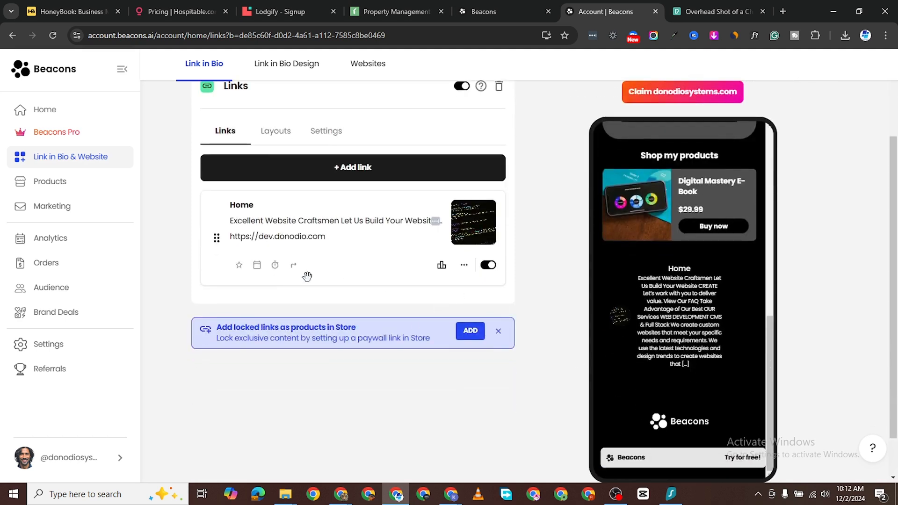
Step: Open a second link entry and copy the Buildium pricing page URL from its tab
left_click(358, 173)
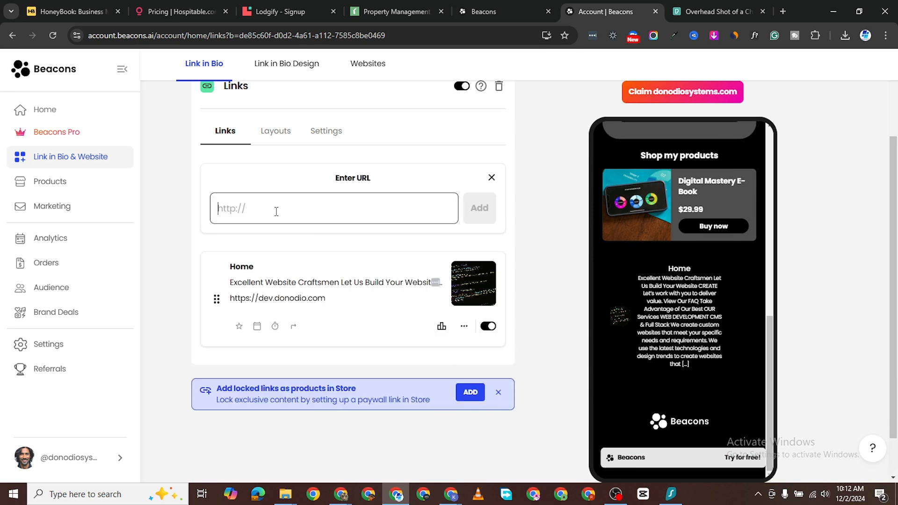
left_click(400, 10)
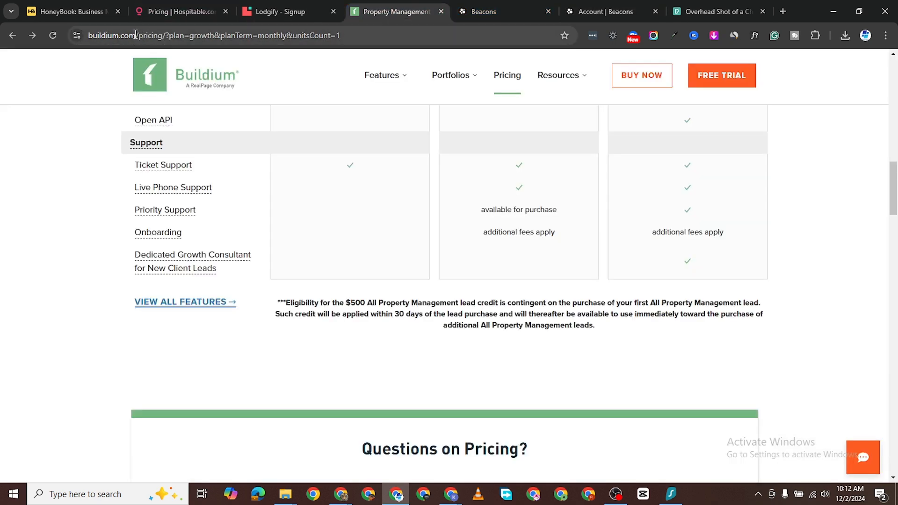
left_click_drag(135, 35, 89, 44)
right_click(106, 36)
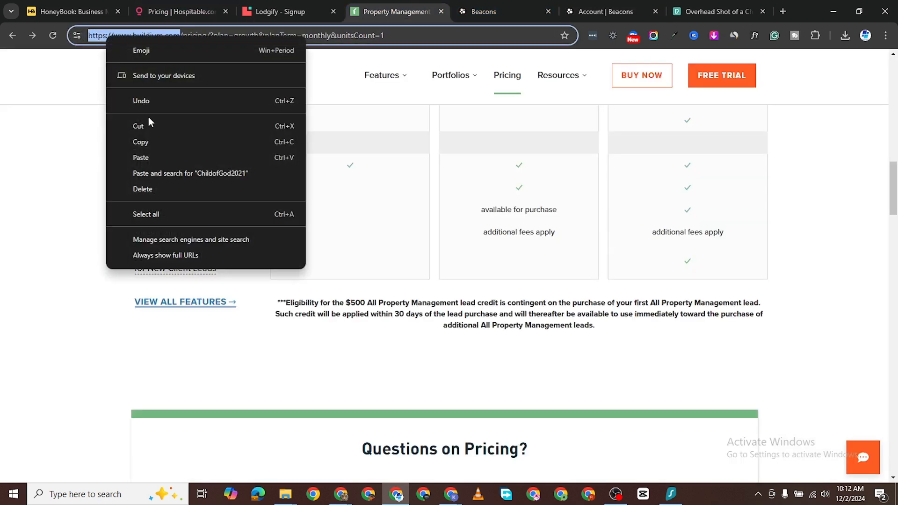
left_click(155, 139)
left_click(613, 12)
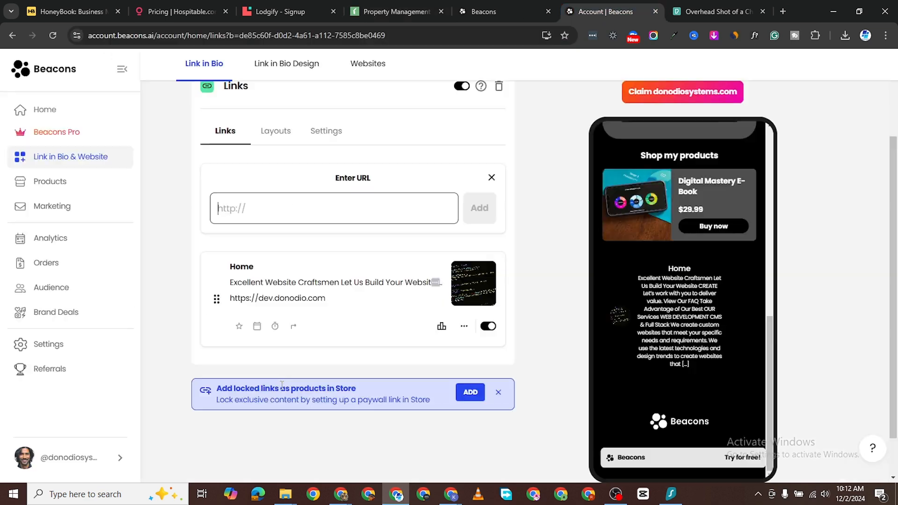
Step: Paste the Buildium URL as a new link and title it 'Get Buildium'
right_click(252, 208)
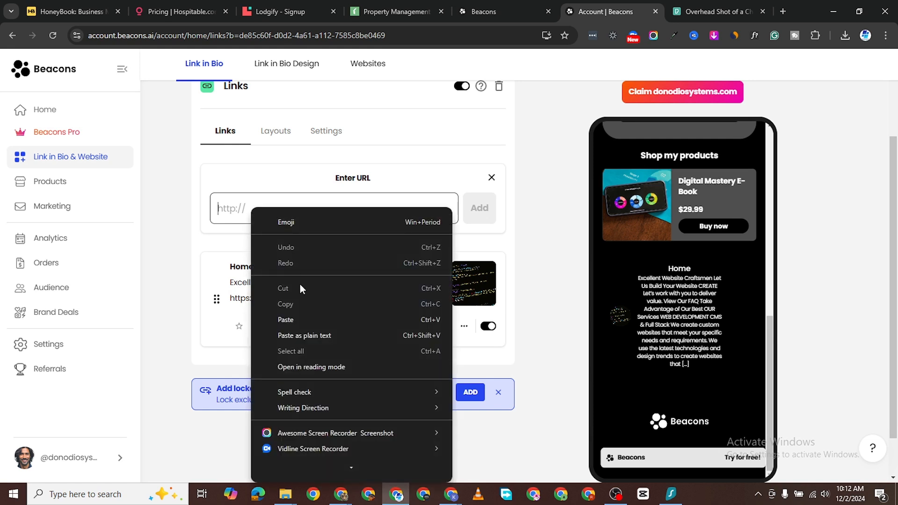
left_click(303, 314)
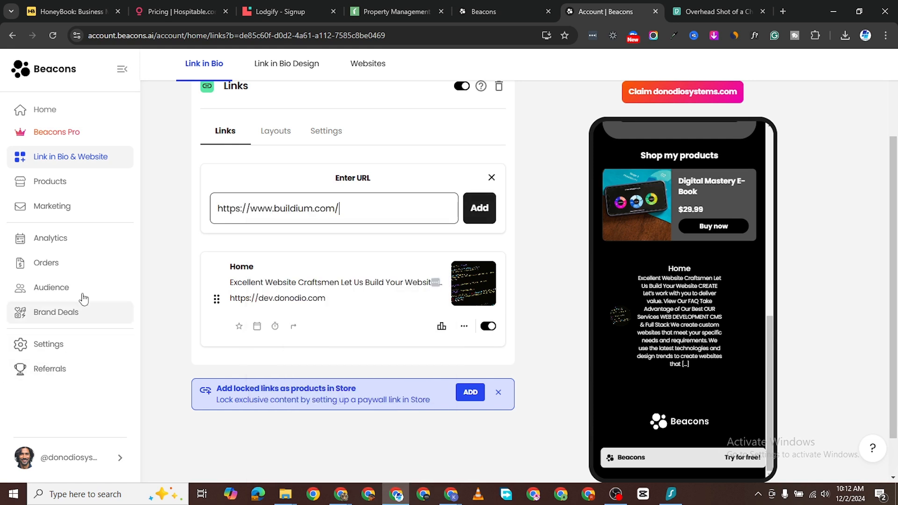
left_click(479, 208)
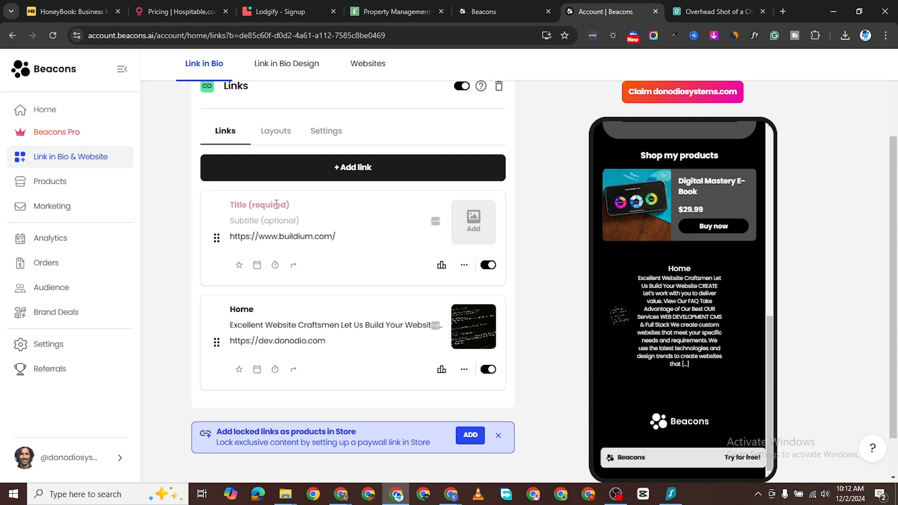
left_click(277, 204)
type("G")
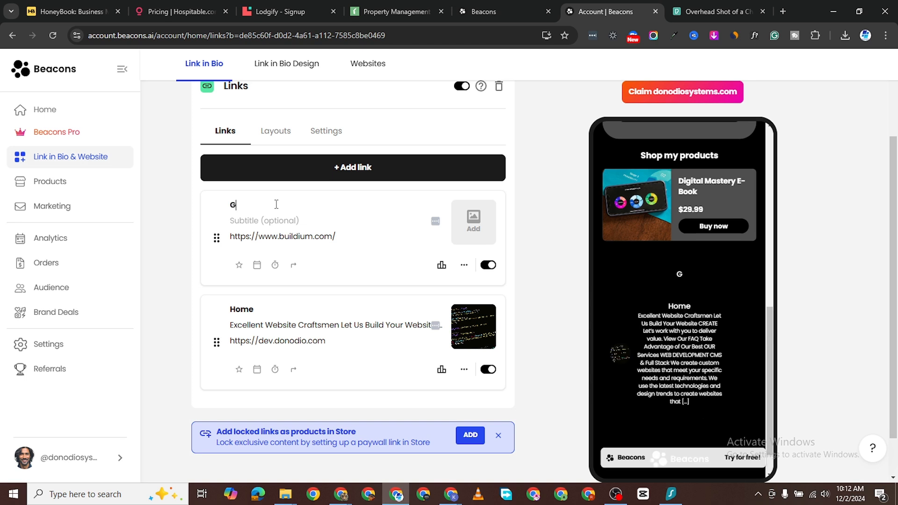
type("et Buildium")
Step: Rename the Home link's title to 'My Website'
left_click(292, 310)
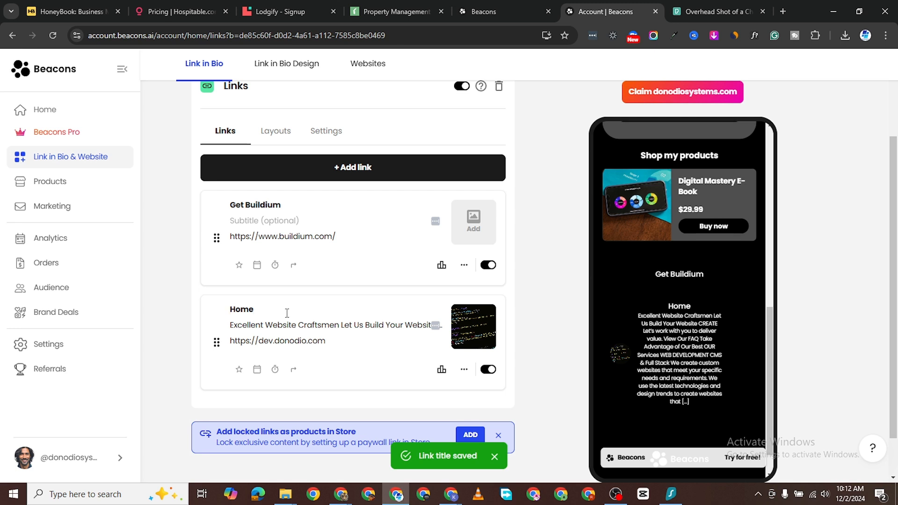
key("BackSpace")
key("BackSpace")
key("BackSpace")
type("M")
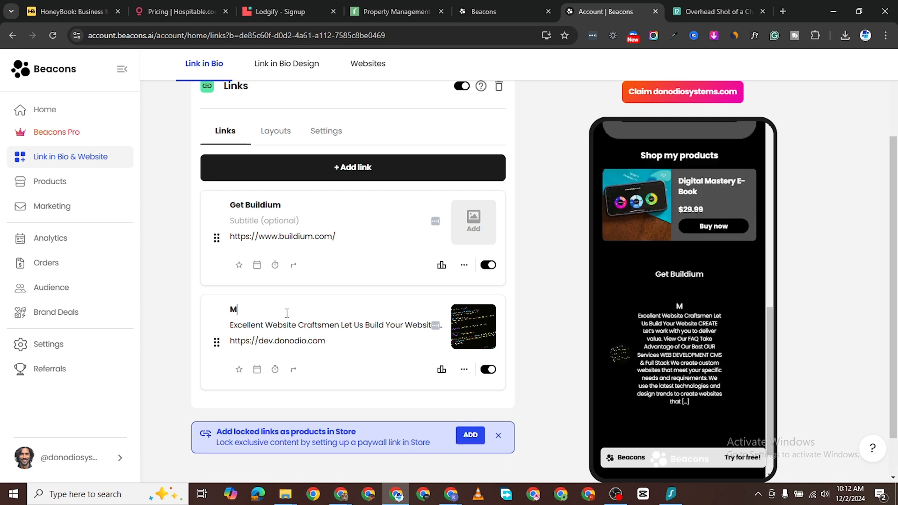
type("y Website")
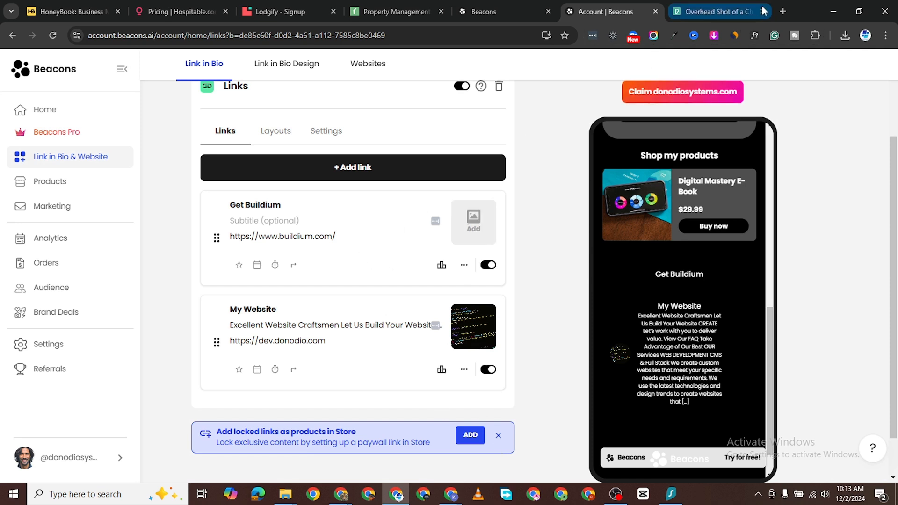
Step: Search Google for 'buildium logo' in a new tab
left_click(783, 11)
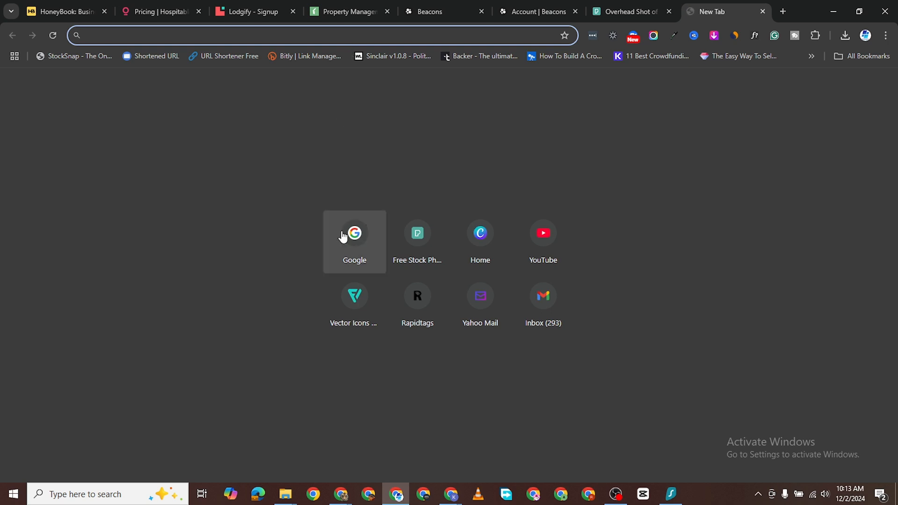
left_click(344, 236)
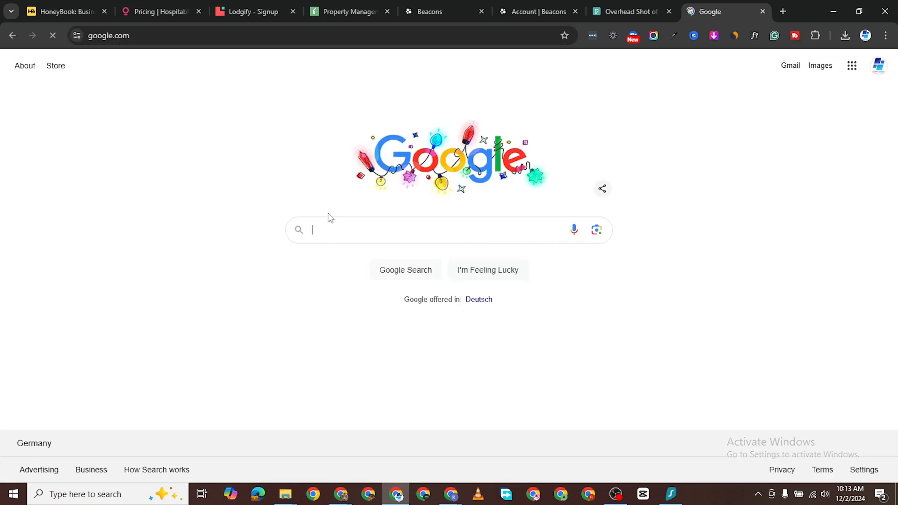
type("buildium logo")
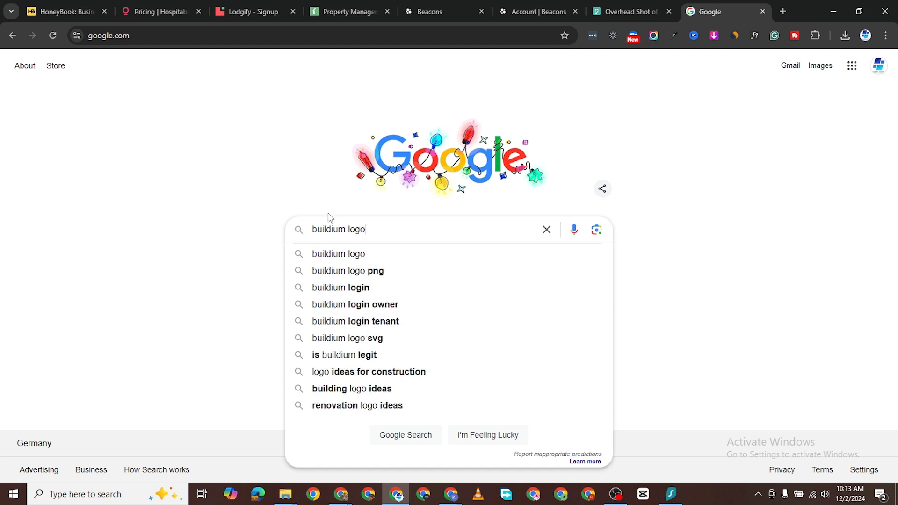
key("Return")
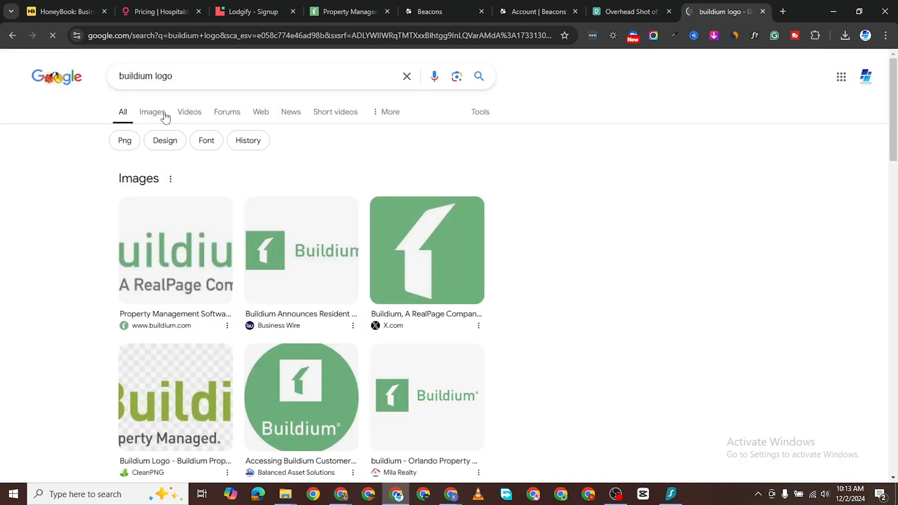
Step: Save the green Buildium logo image to Downloads as images.jpg and return to Beacons
left_click(475, 249)
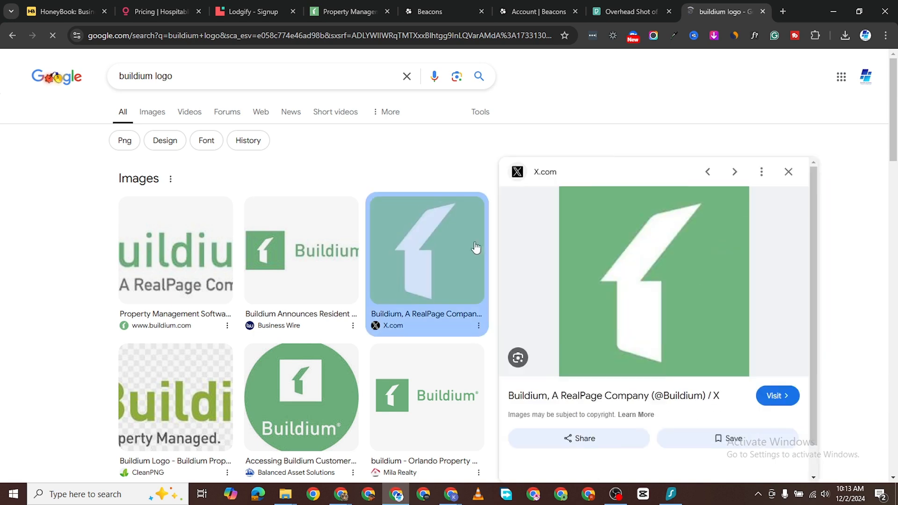
right_click(639, 251)
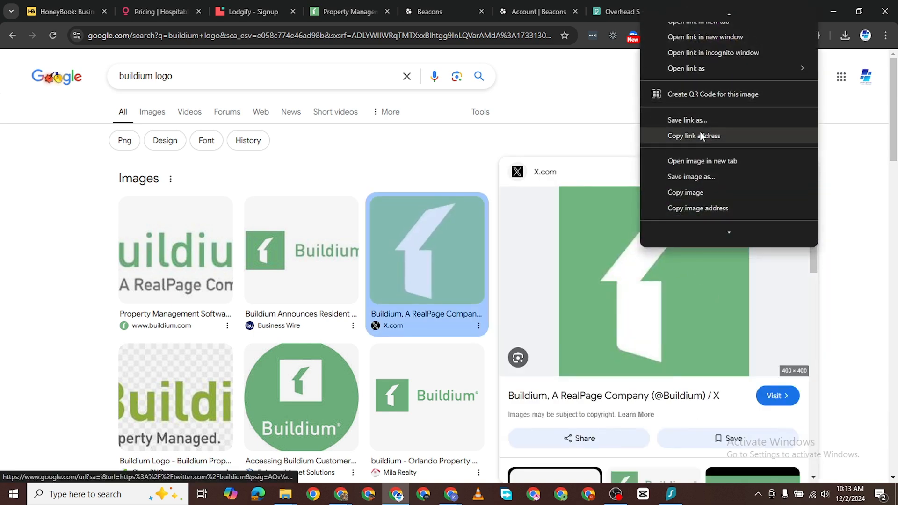
left_click(697, 178)
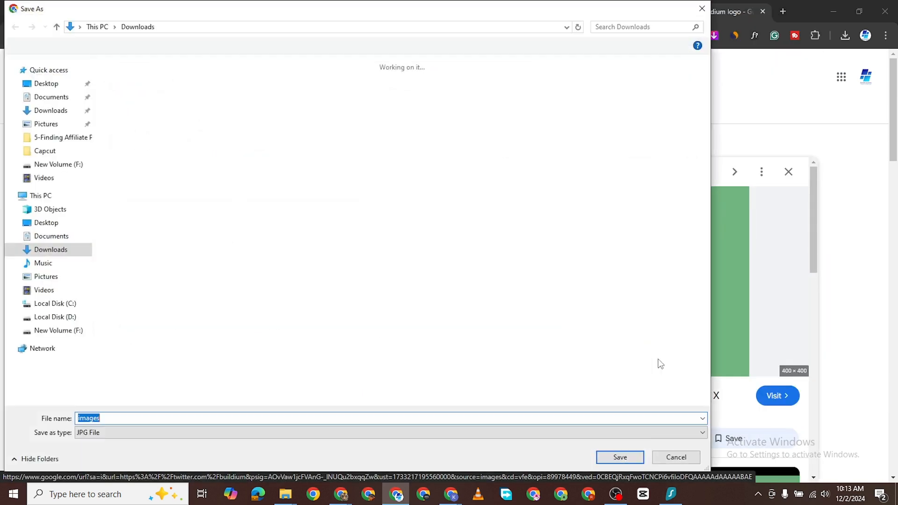
left_click(621, 456)
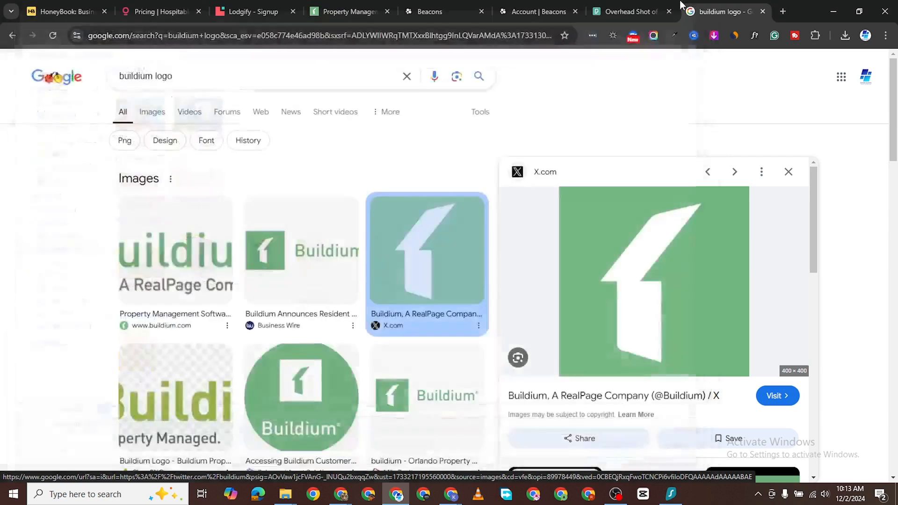
left_click(536, 11)
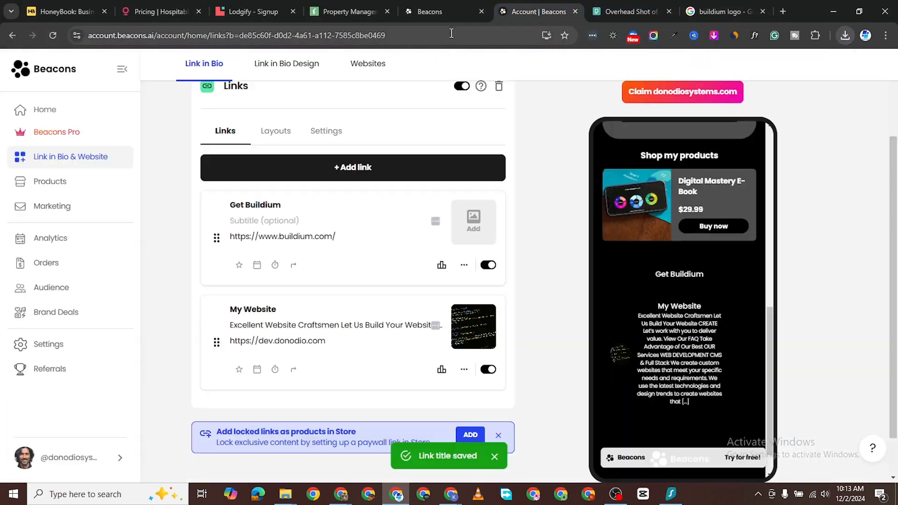
Step: Upload images.jpg as the Get Buildium link's thumbnail and accept the crop
left_click(461, 220)
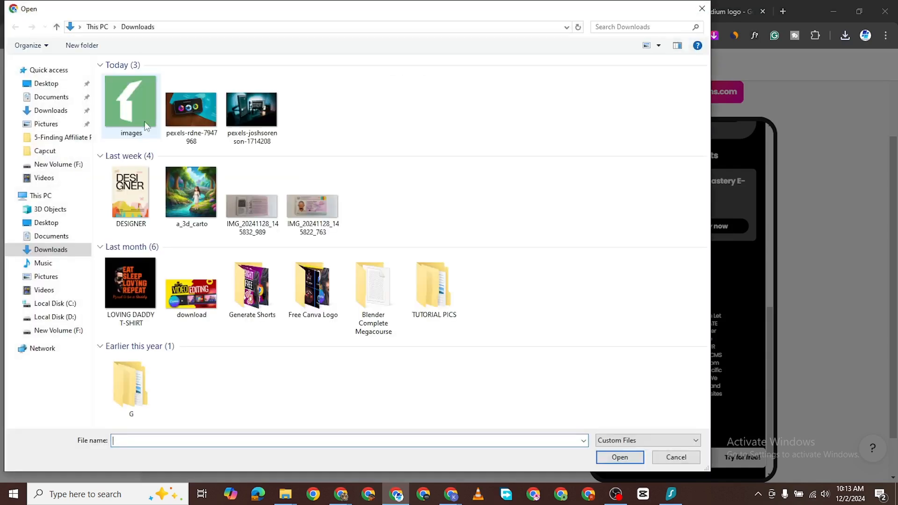
double_click(133, 112)
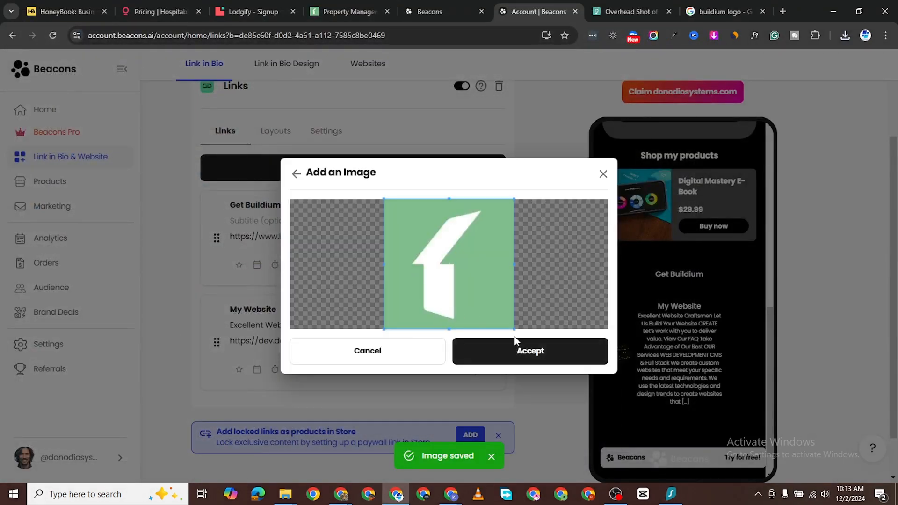
left_click(525, 350)
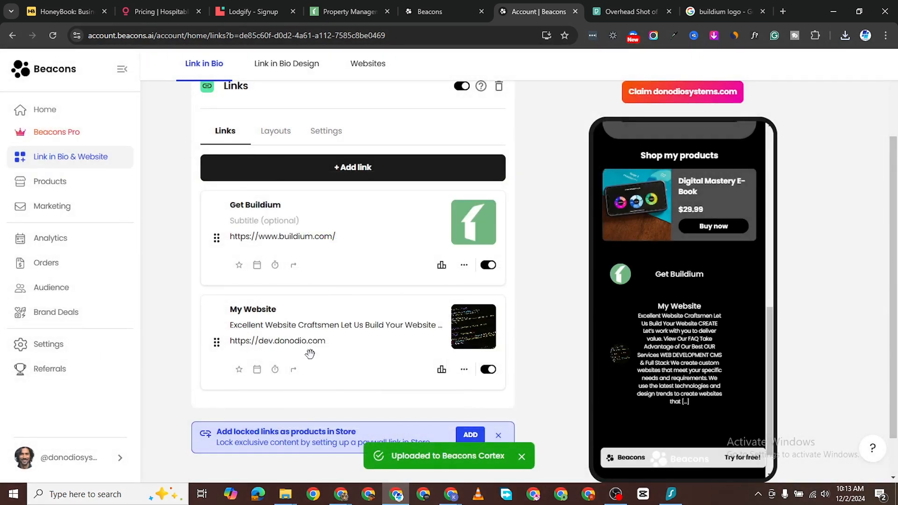
scroll(395, 369, "down", 1)
scroll(341, 281, "up", 3)
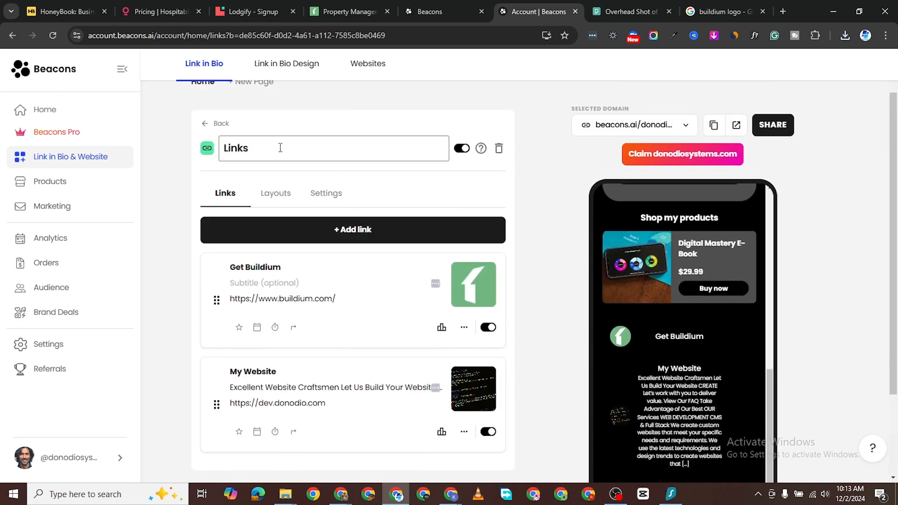
Step: Switch the Get Buildium / My Website links block to the Card layout, after briefly trying Carousel
left_click(205, 124)
scroll(671, 327, "down", 5)
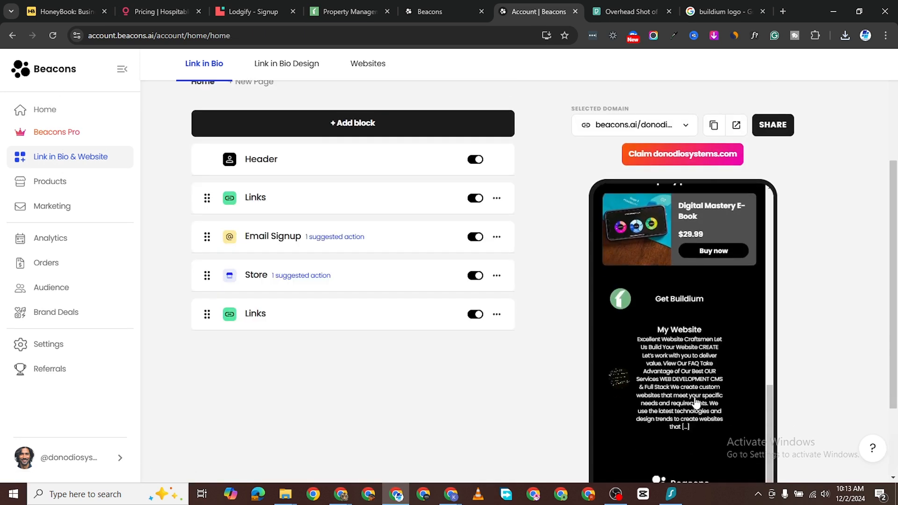
scroll(315, 311, "up", 5)
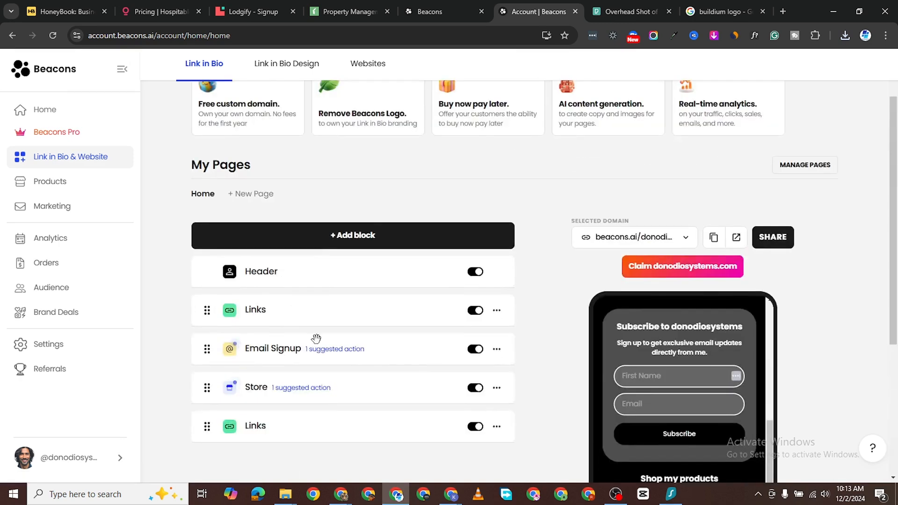
left_click(219, 439)
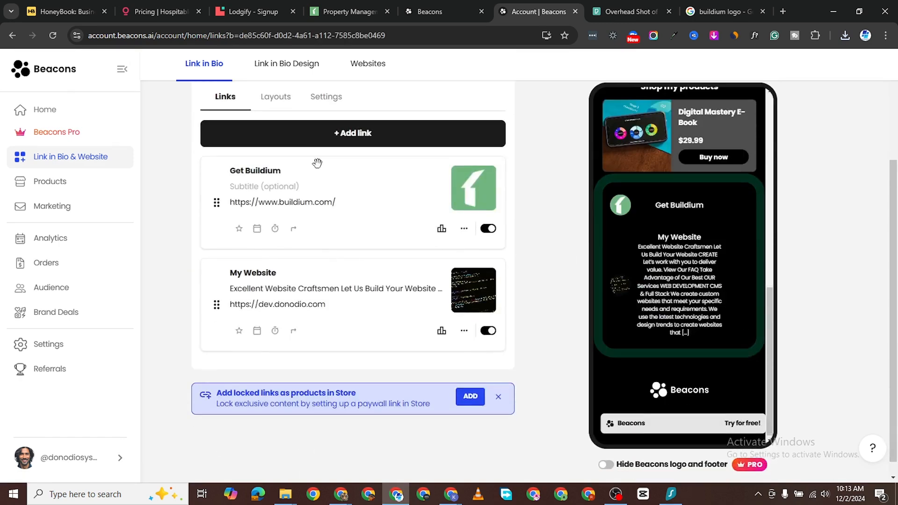
left_click(275, 244)
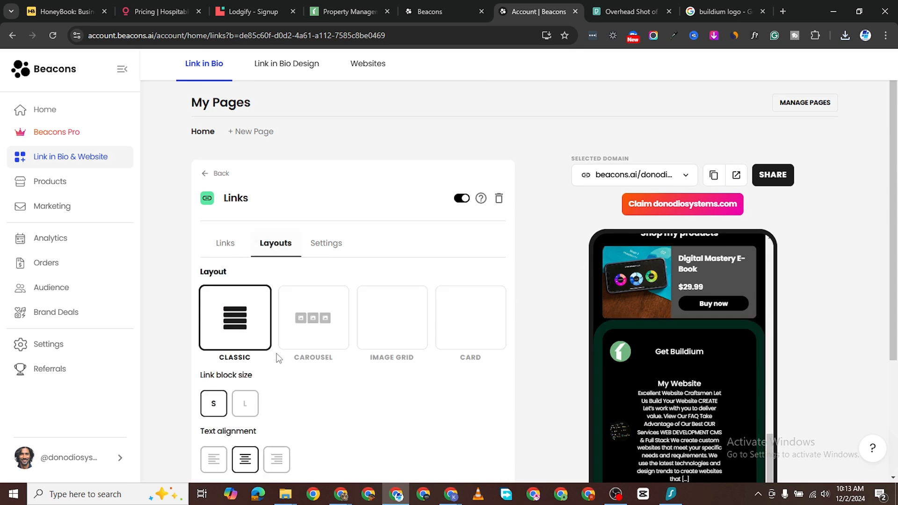
left_click(327, 330)
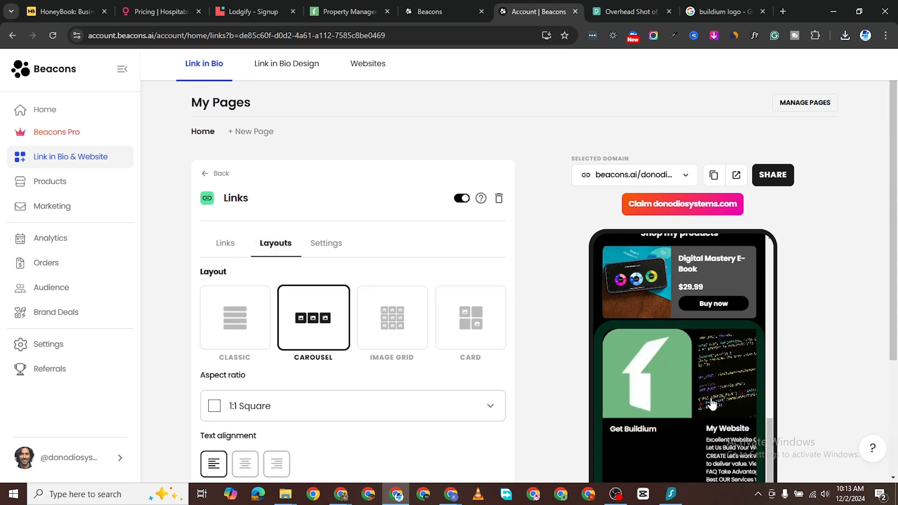
scroll(712, 401, "down", 1)
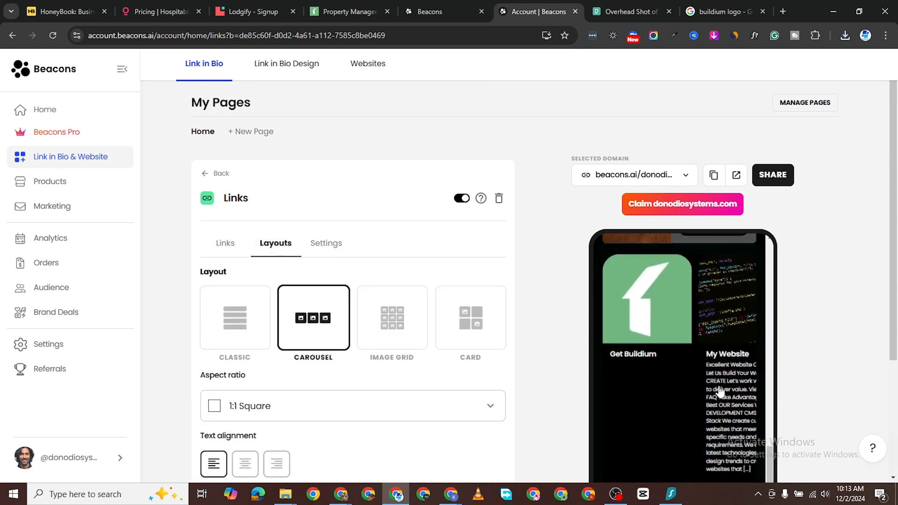
left_click(441, 321)
scroll(655, 393, "down", 3)
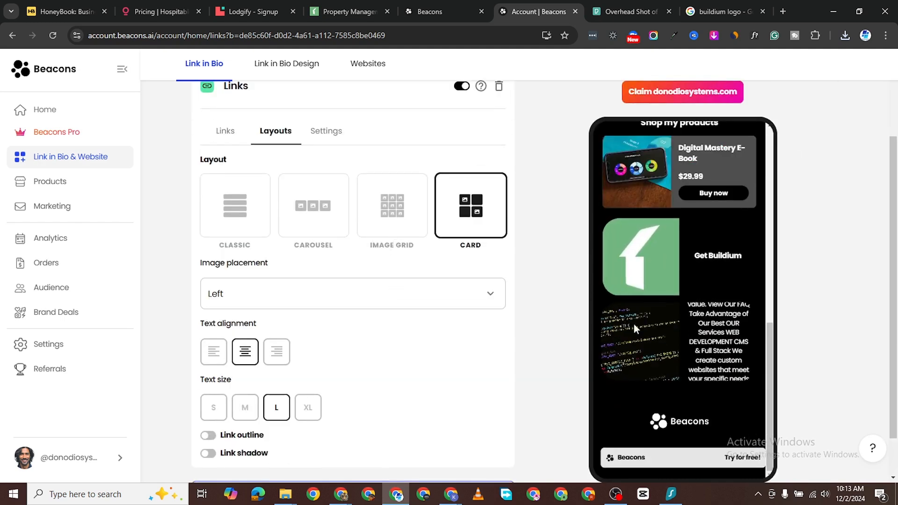
scroll(634, 324, "down", 1)
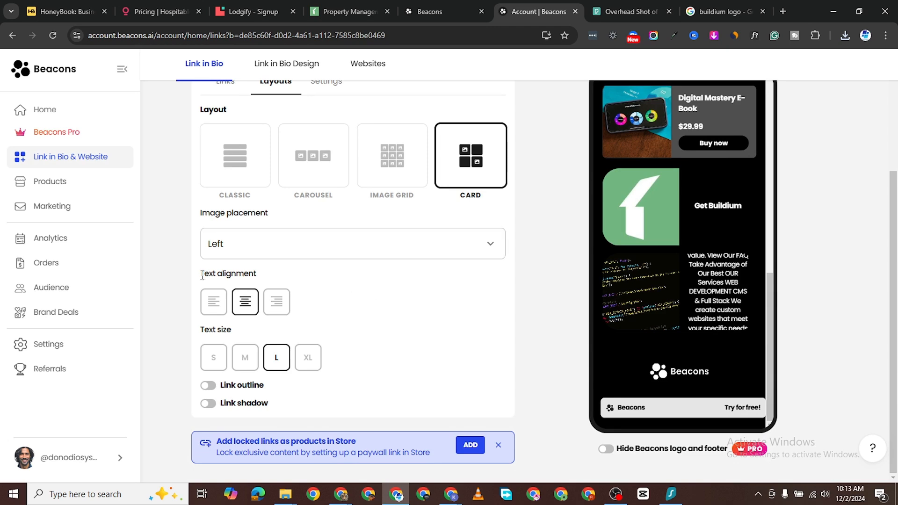
scroll(203, 276, "up", 3)
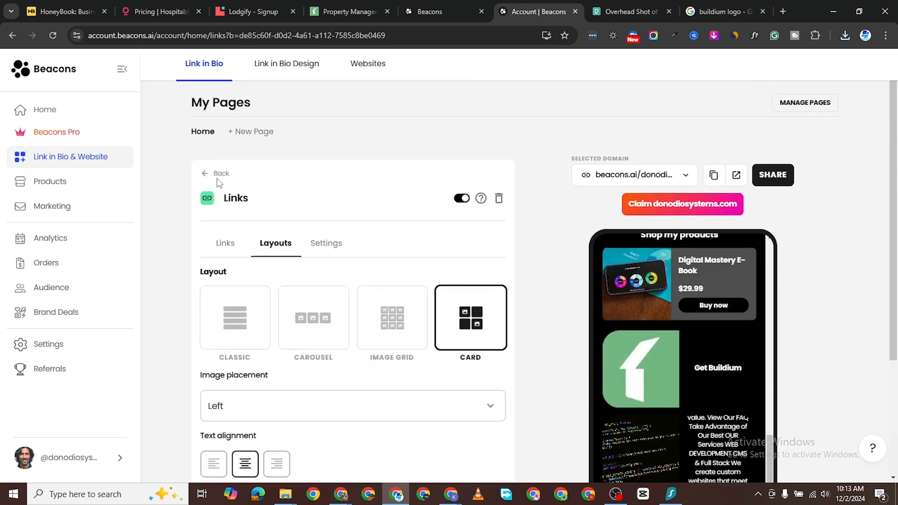
Step: Title the links block 'Vital Links' and go back to the link list
left_click(334, 247)
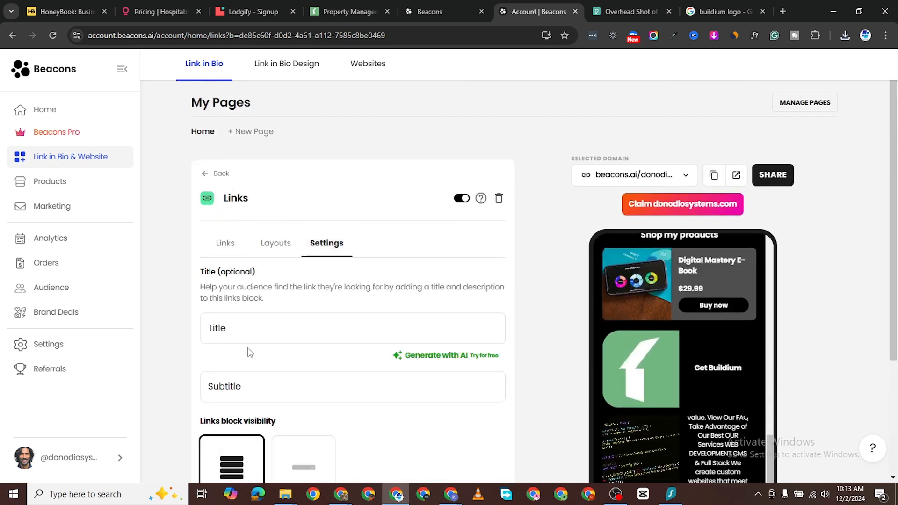
scroll(250, 353, "down", 1)
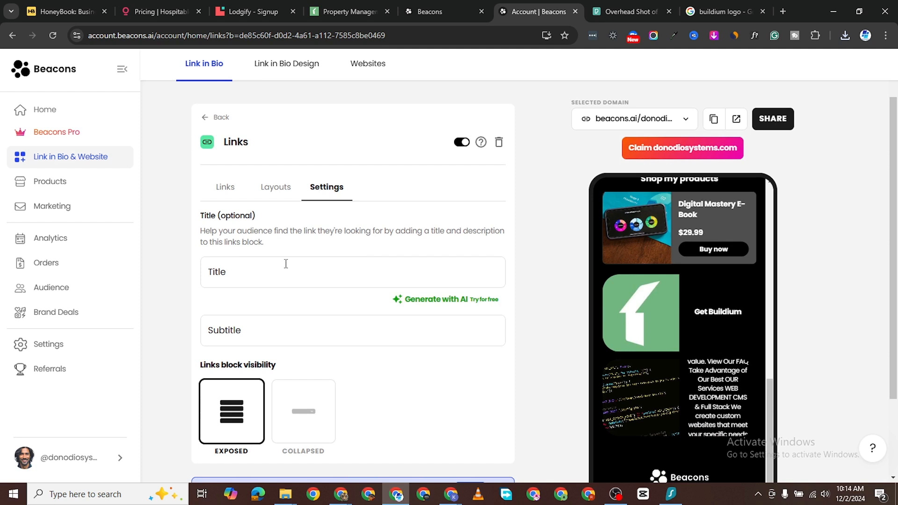
left_click(319, 283)
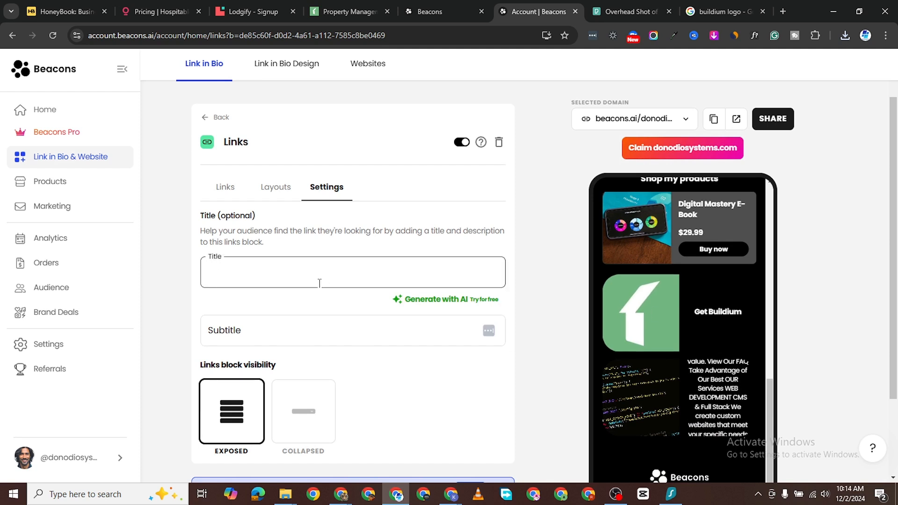
type("Vital Li")
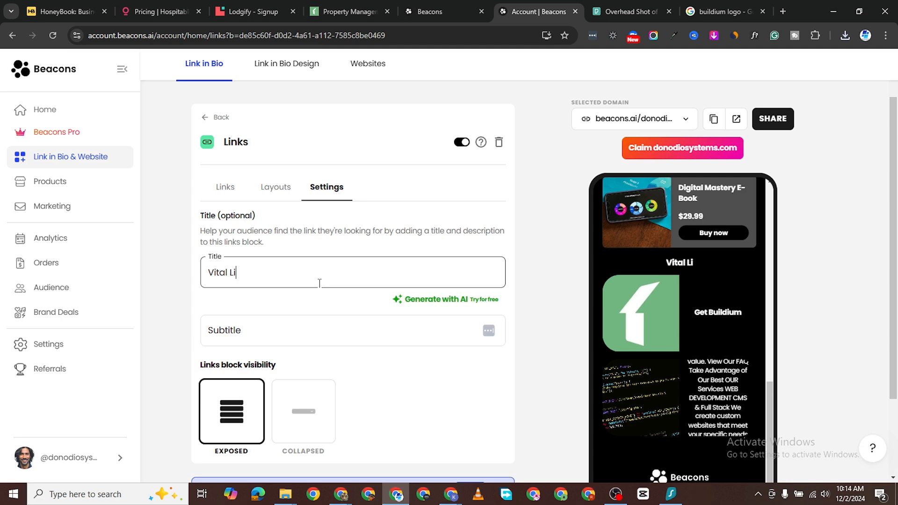
type("nks")
scroll(572, 291, "down", 3)
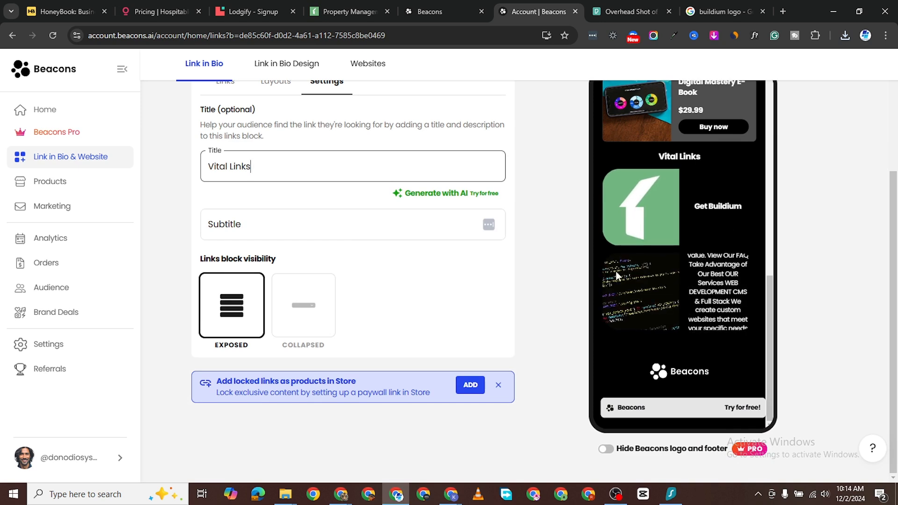
scroll(349, 204, "up", 4)
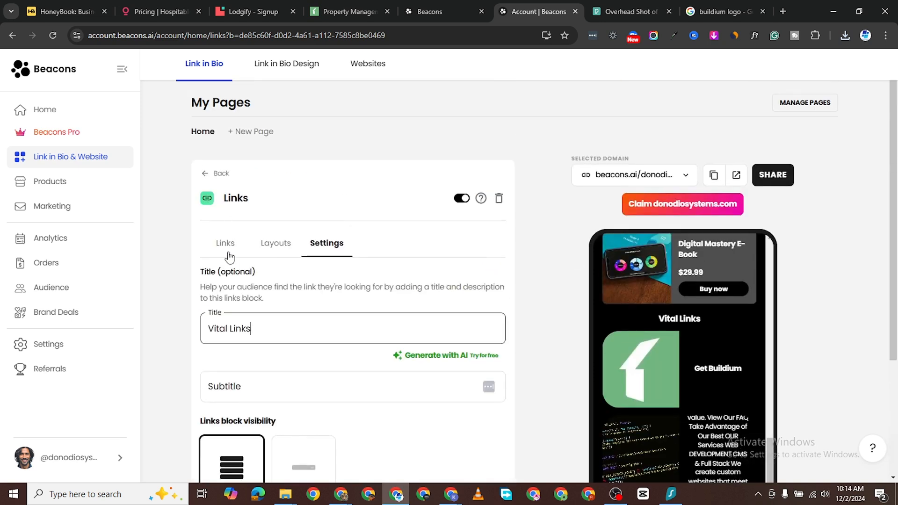
left_click(229, 253)
Step: Add a Videos block to the Link in Bio page with an empty video entry
left_click(207, 173)
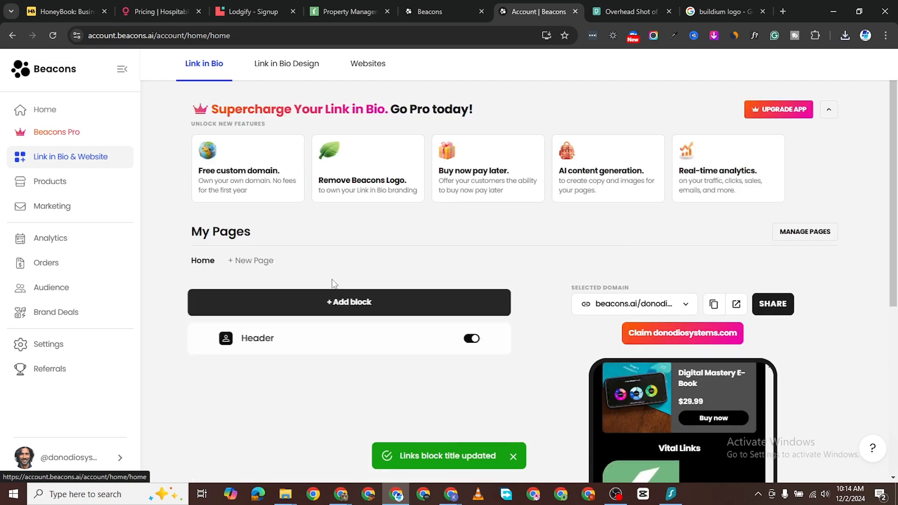
left_click(373, 185)
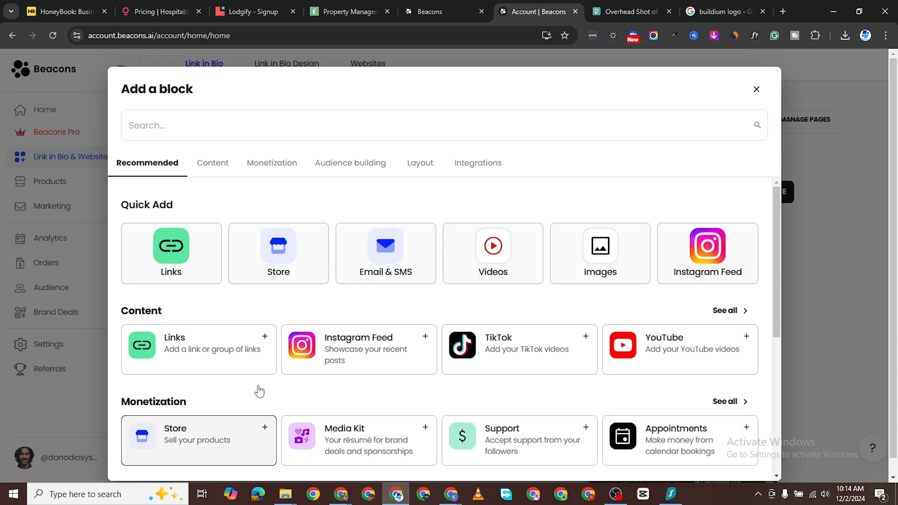
left_click(499, 267)
left_click(397, 397)
scroll(397, 373, "down", 3)
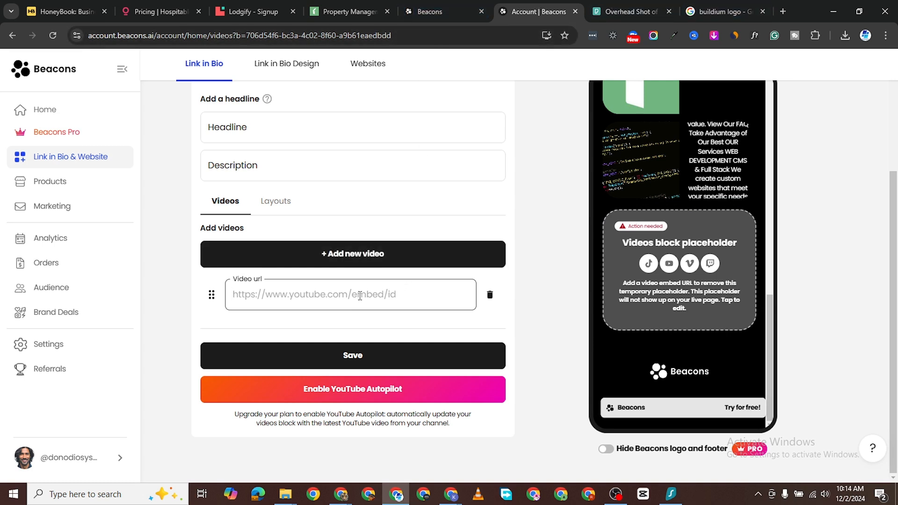
type("https")
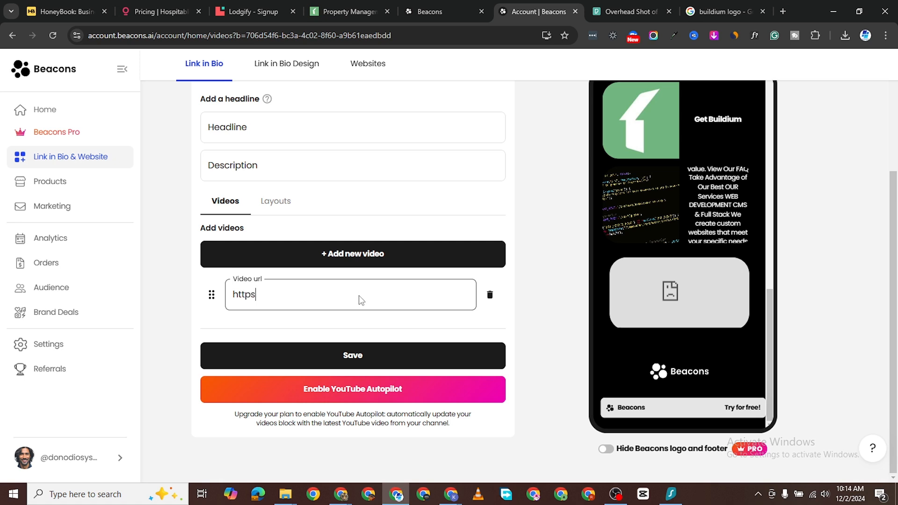
key("BackSpace")
key("BackSpace")
key("BackSpace")
key("BackSpace")
key("BackSpace")
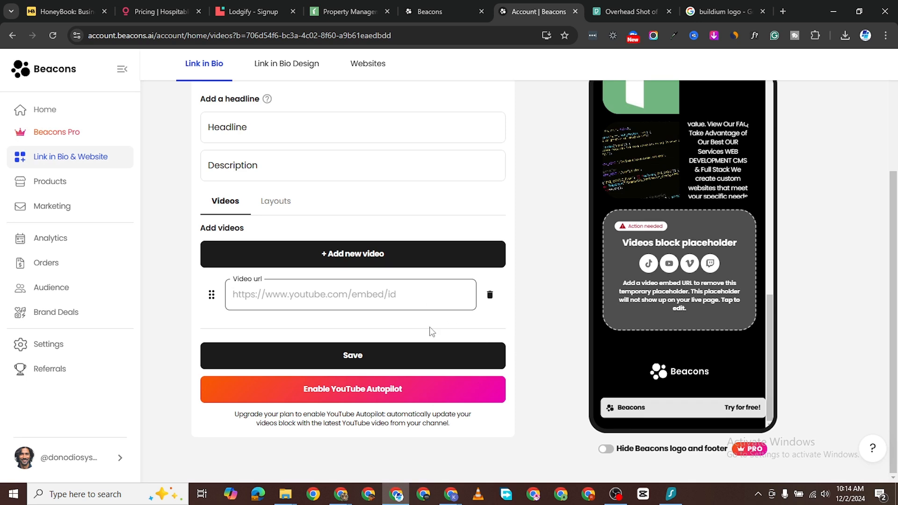
type("https")
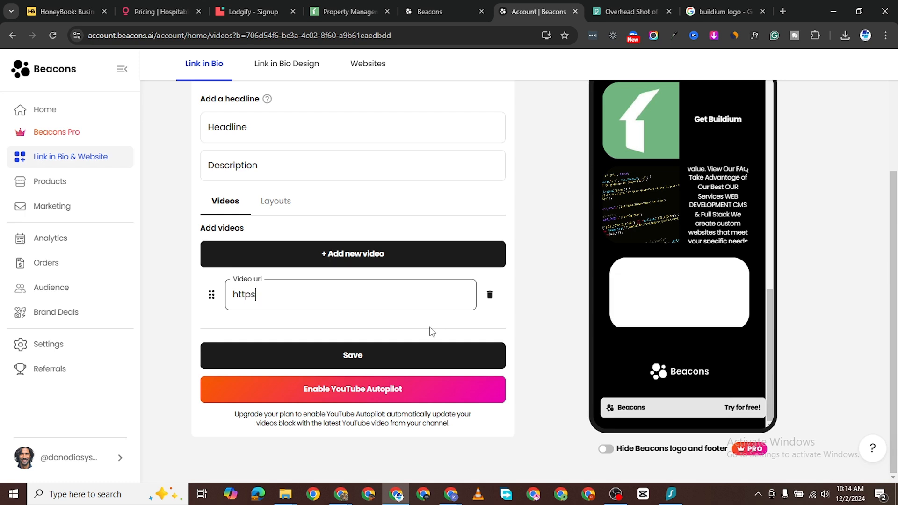
type("://")
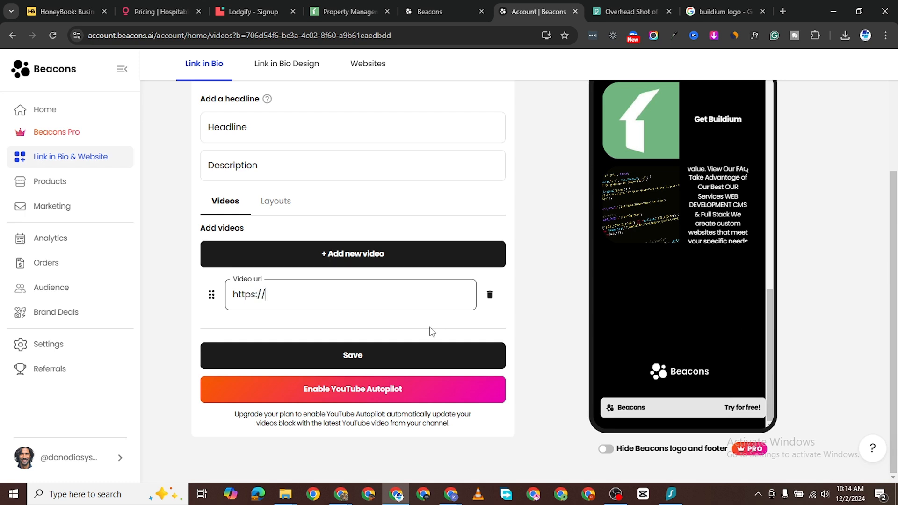
type("youtube.com/")
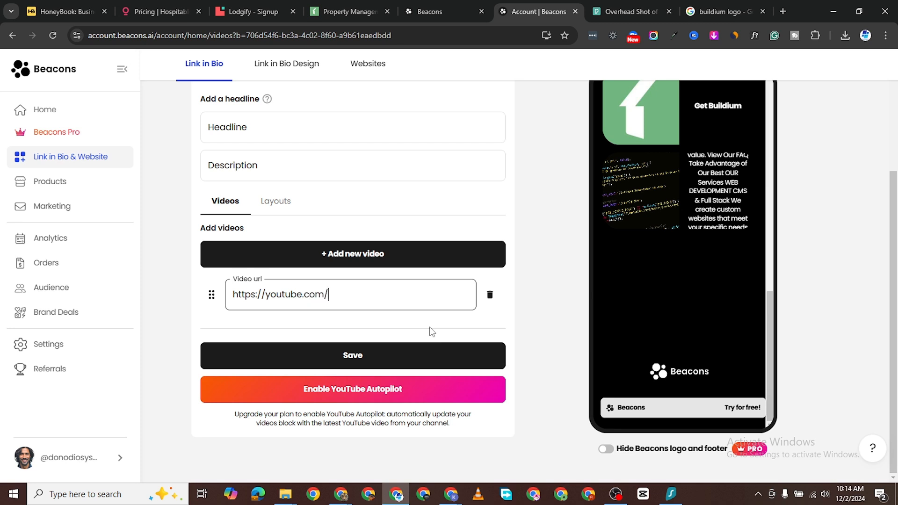
type("embed/")
Step: Copy the youtu.be share link of the Make.com Full Tutorial For Beginners 2024 video on YouTube
left_click(782, 12)
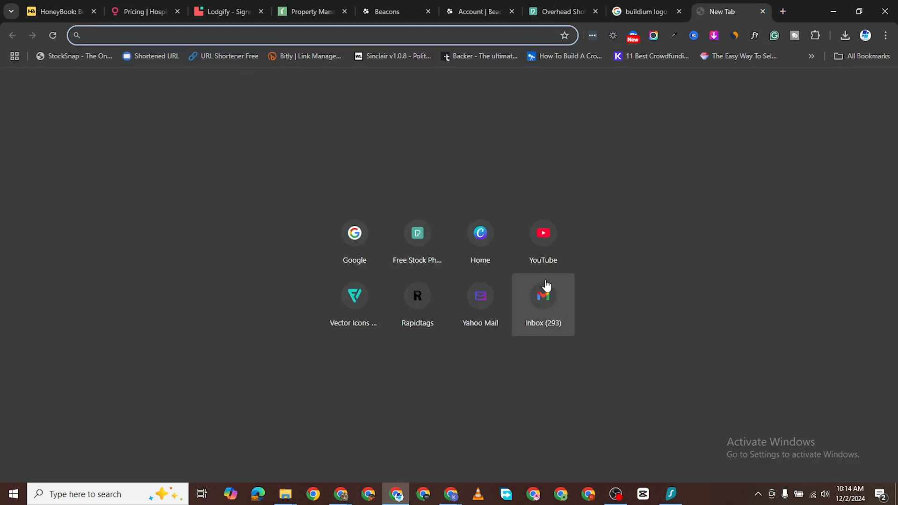
left_click(555, 243)
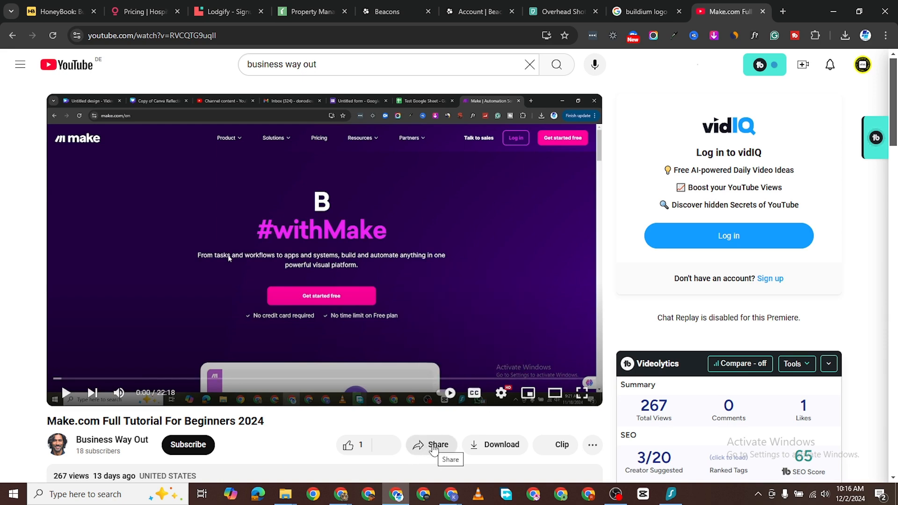
left_click(433, 447)
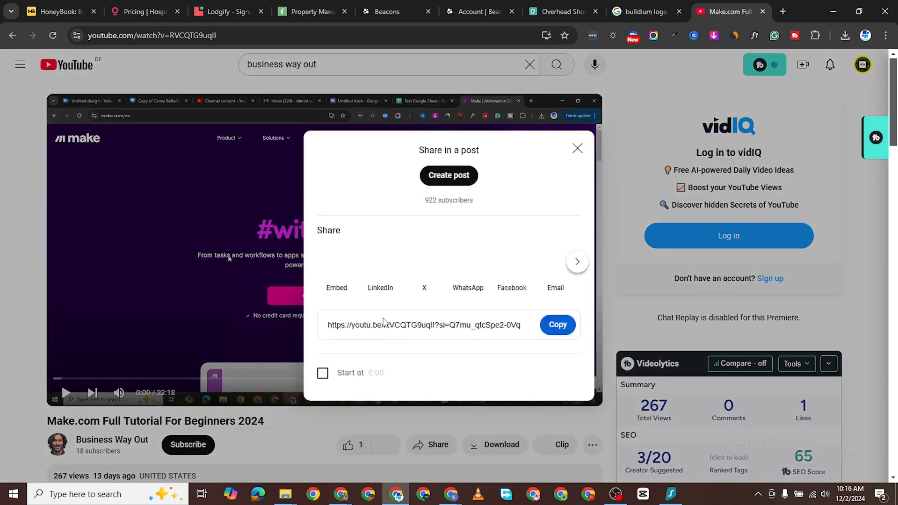
left_click_drag(384, 323, 524, 322)
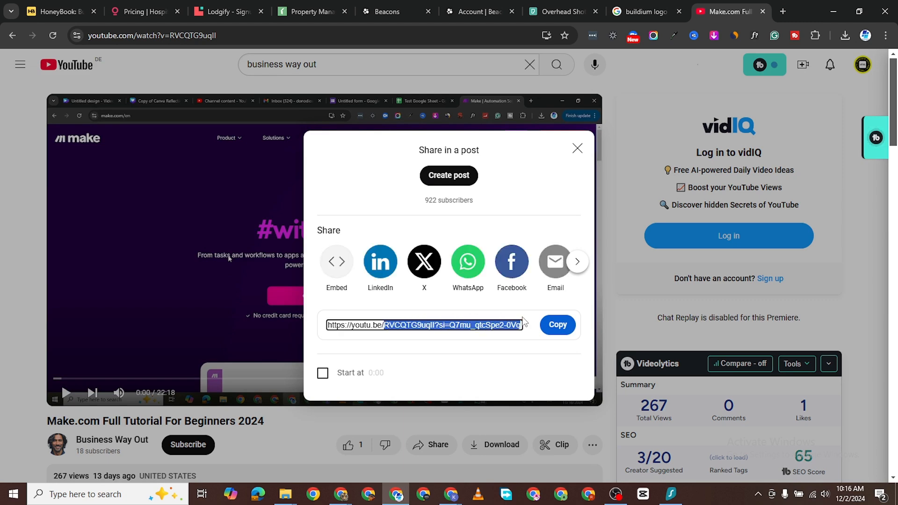
right_click(491, 322)
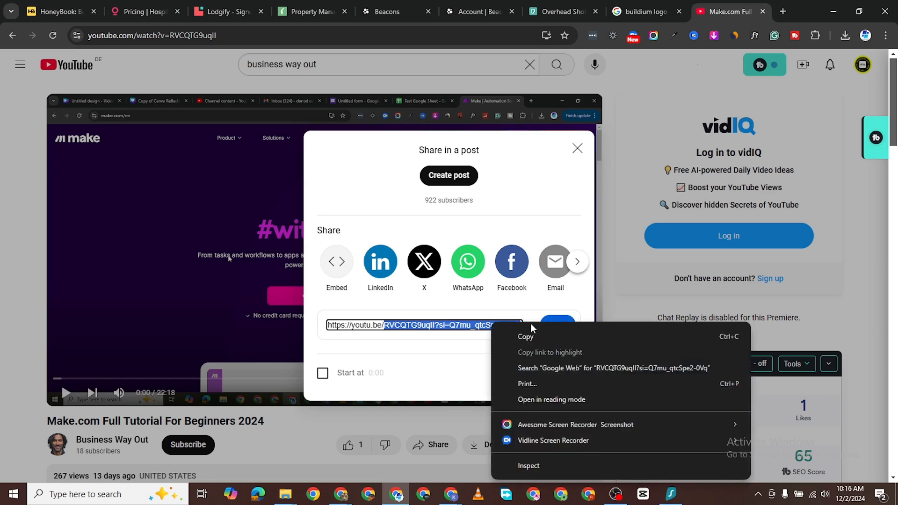
left_click(529, 337)
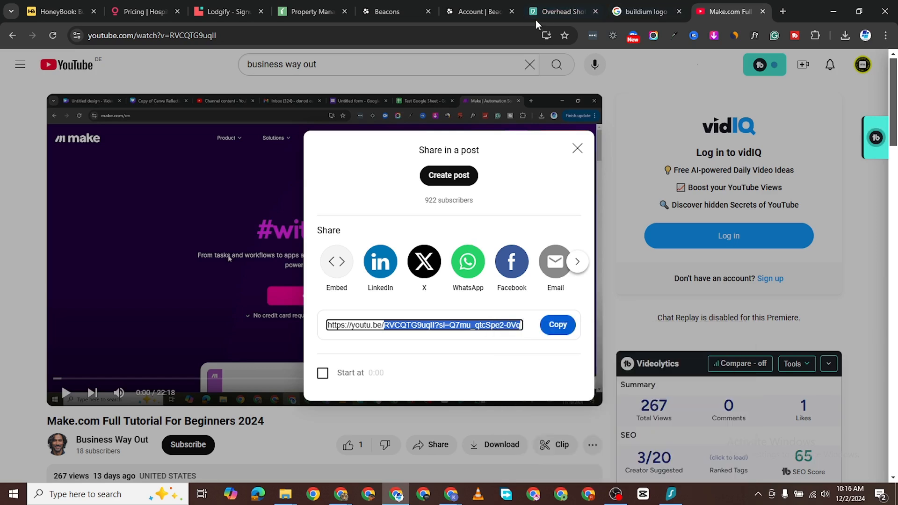
Step: Paste the Make.com tutorial's video ID after embed/ in the video URL and save it
left_click(480, 11)
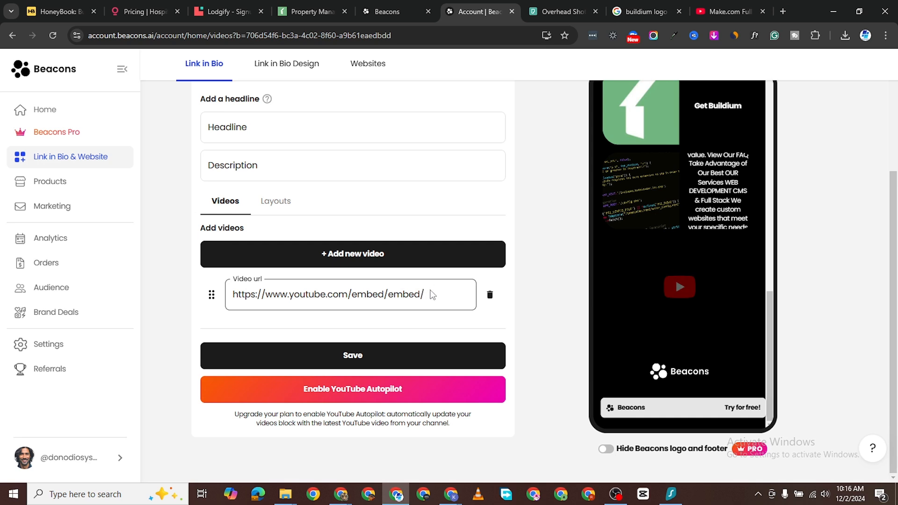
key("ctrl+v")
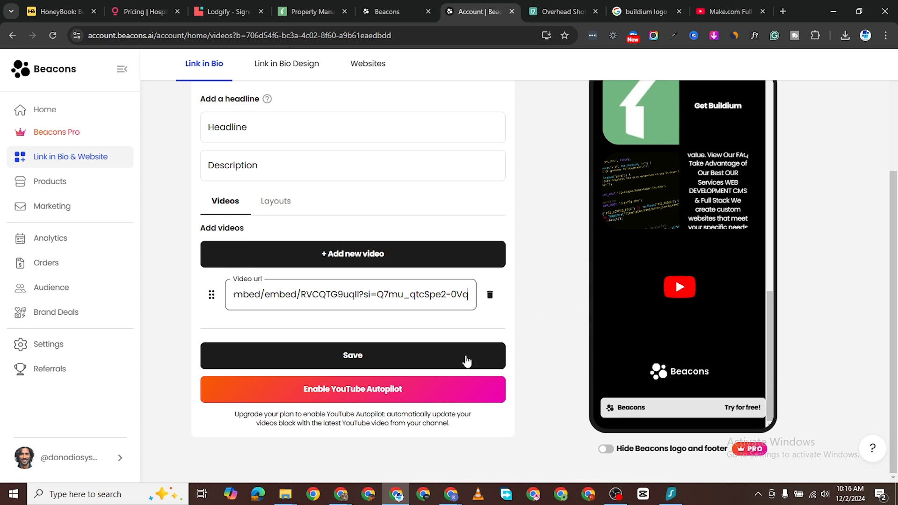
left_click(369, 354)
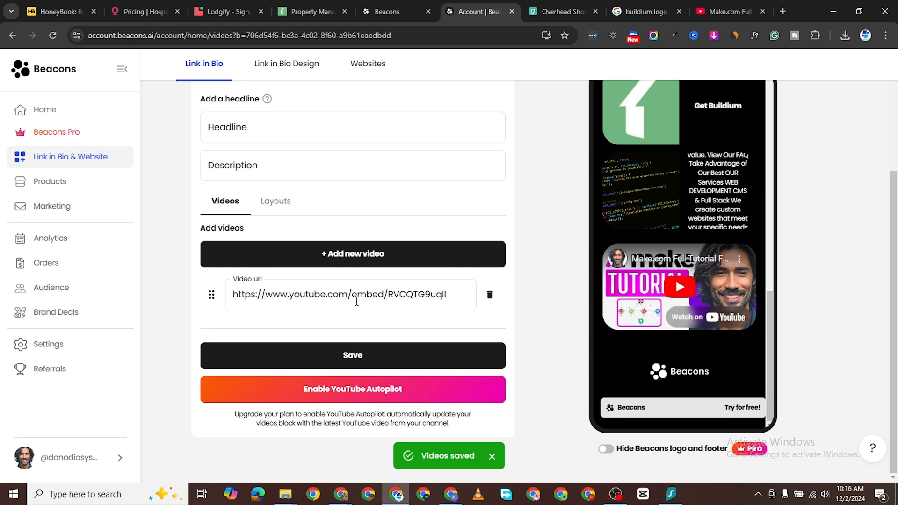
left_click(265, 202)
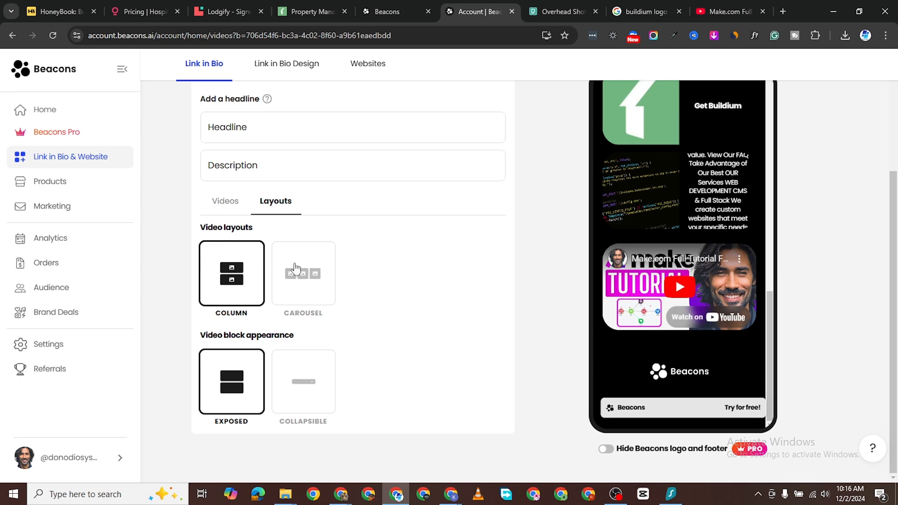
Step: Open the Create Free Mobile App video from the Business Way Out channel page
left_click(723, 13)
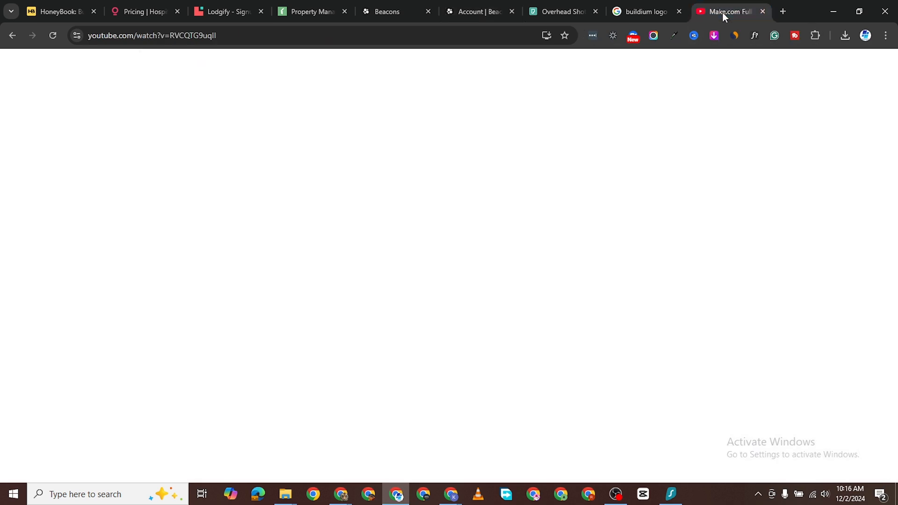
left_click(578, 150)
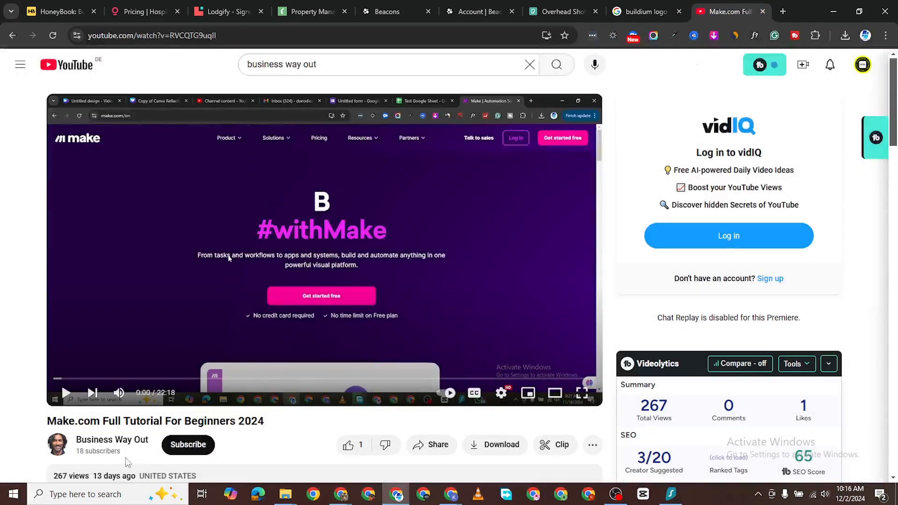
left_click(119, 441)
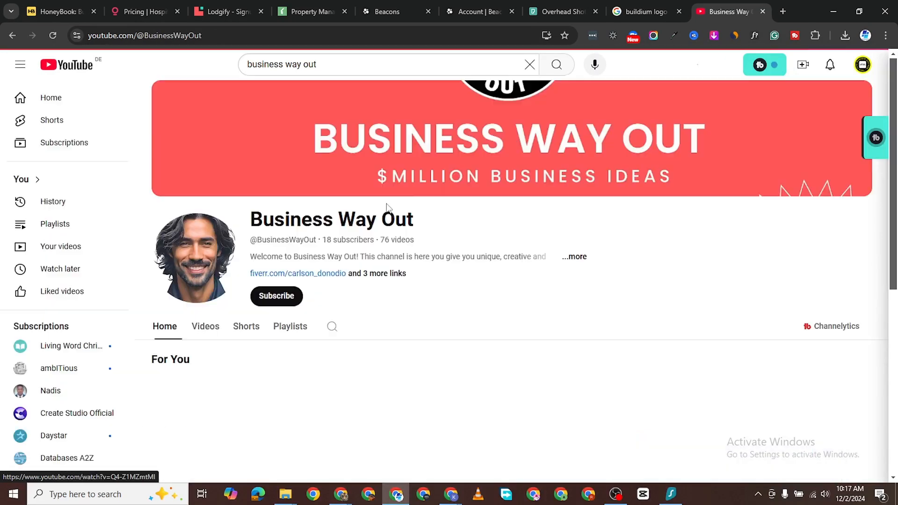
scroll(281, 328, "down", 3)
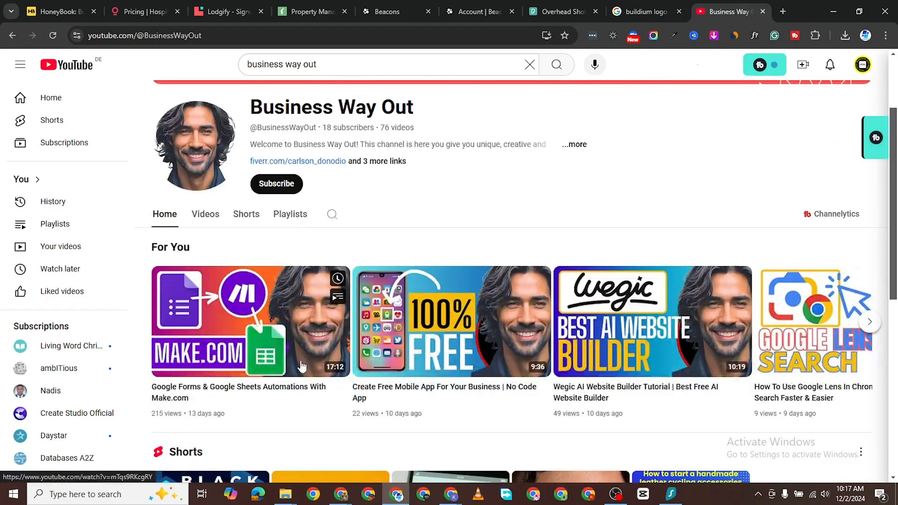
mouse_move(476, 312)
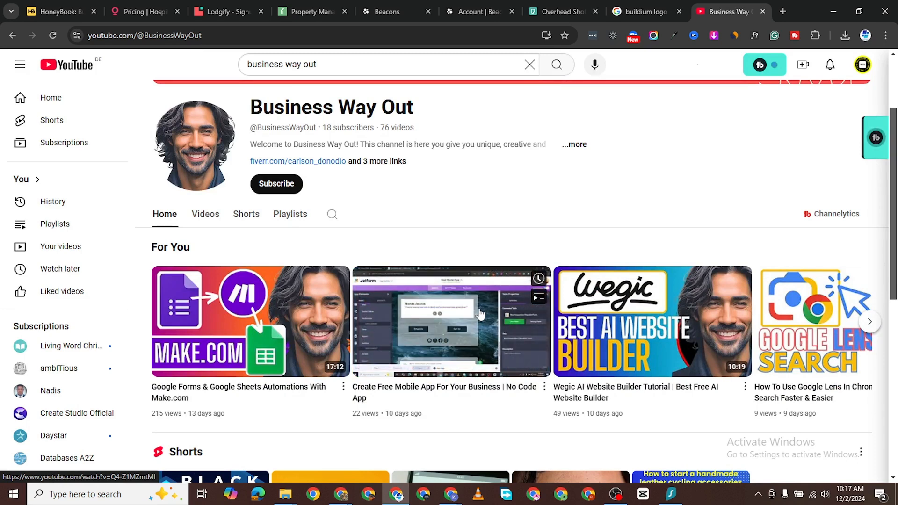
left_click(481, 314)
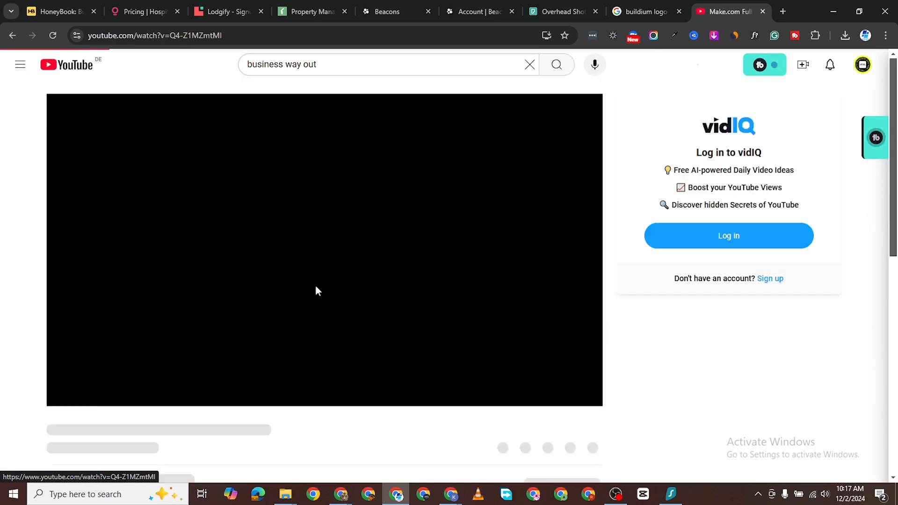
Step: Copy the Create Free Mobile App For Your Business video's youtu.be share link
scroll(377, 369, "down", 2)
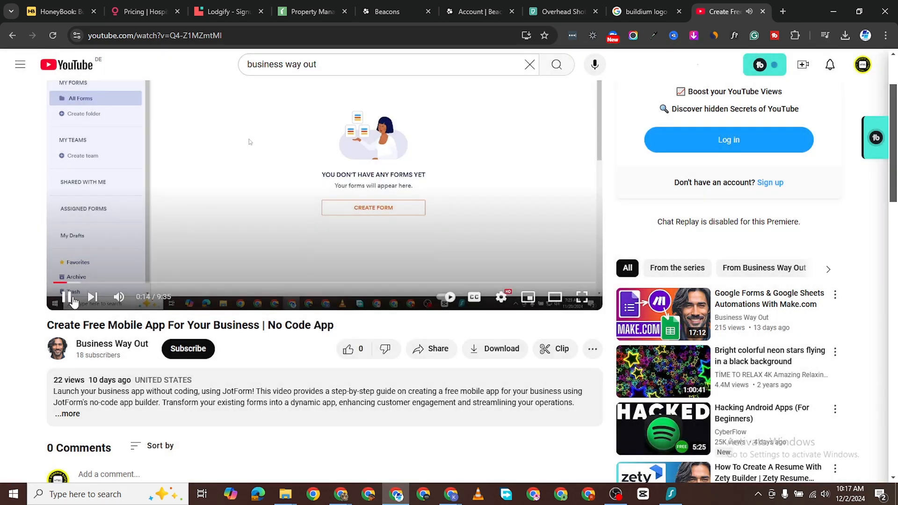
left_click(67, 298)
left_click(67, 298)
left_click(67, 298)
left_click(421, 349)
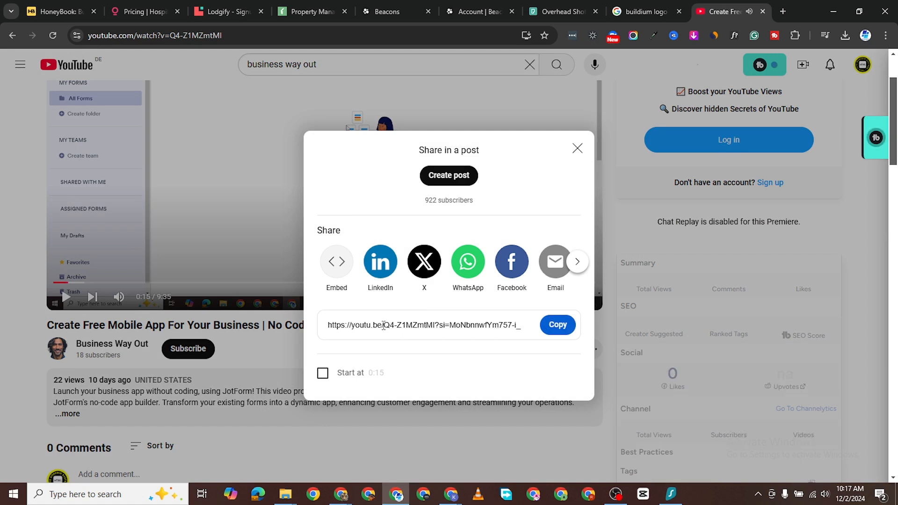
left_click_drag(382, 326, 567, 354)
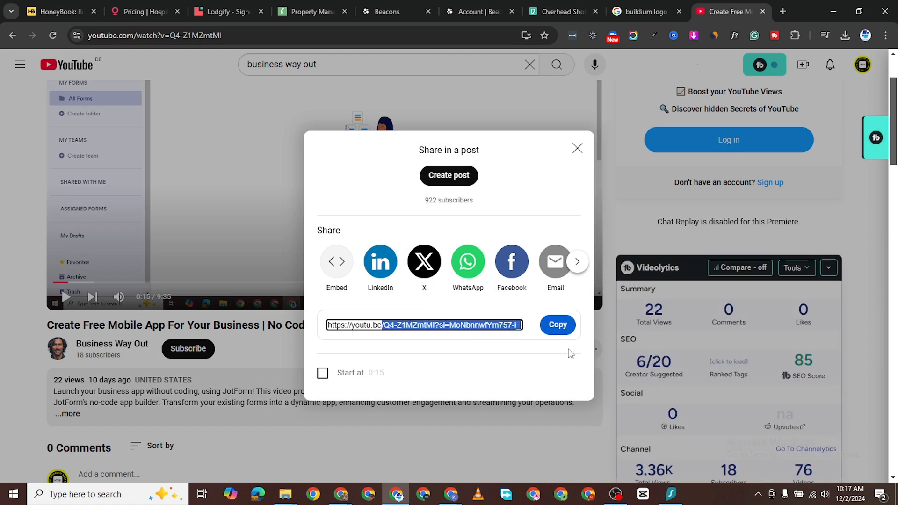
right_click(498, 327)
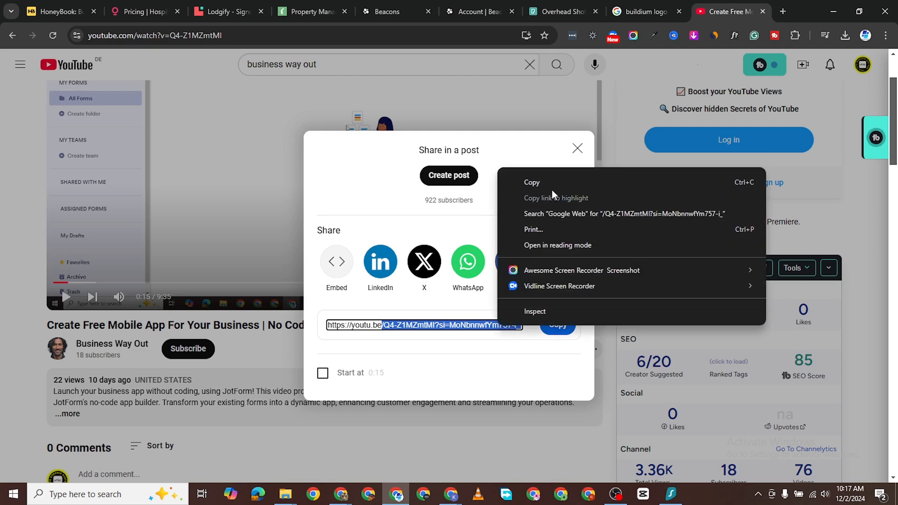
left_click(552, 183)
left_click(468, 21)
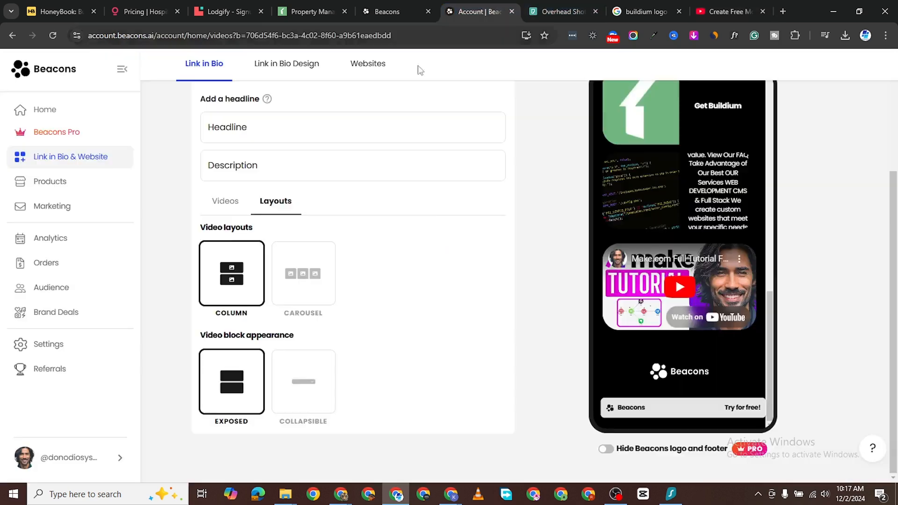
left_click(225, 201)
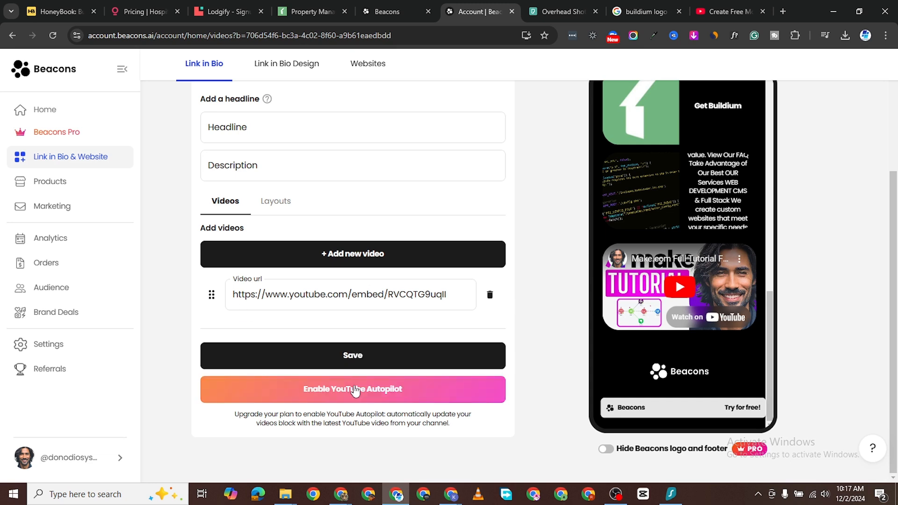
left_click(363, 255)
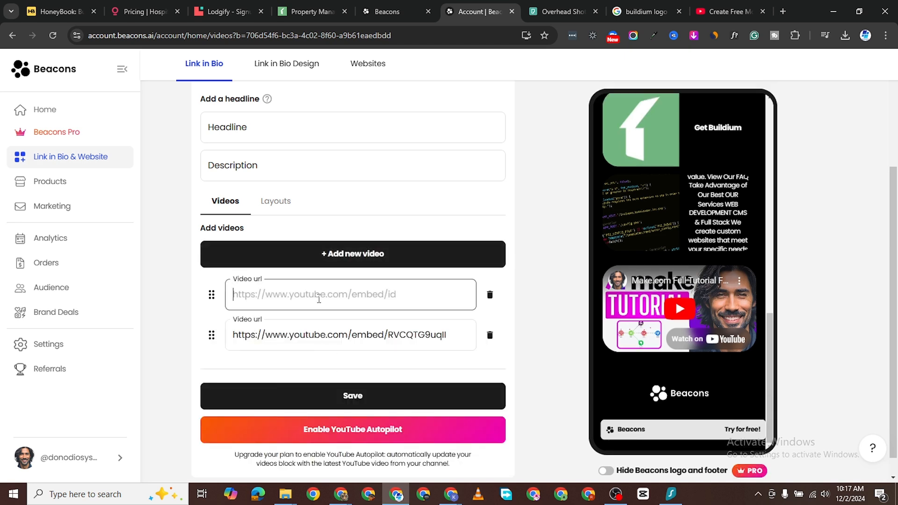
type("https://")
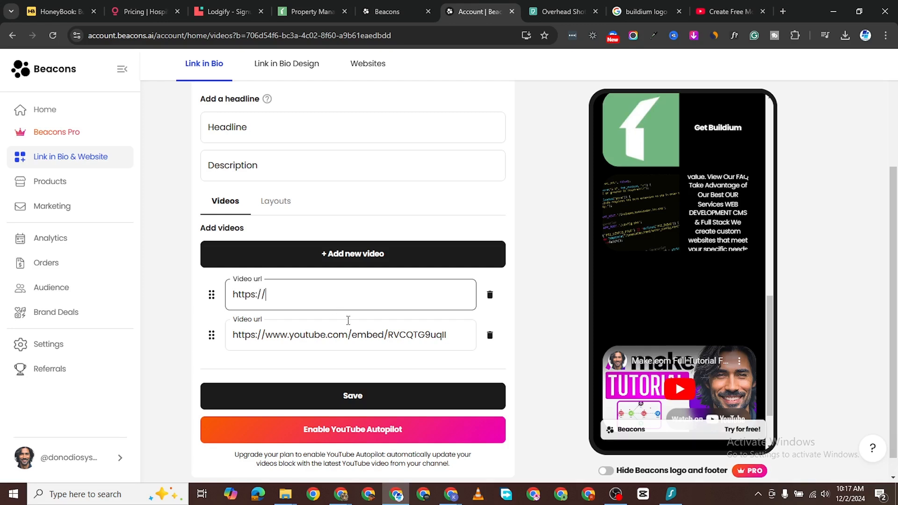
type("youtube")
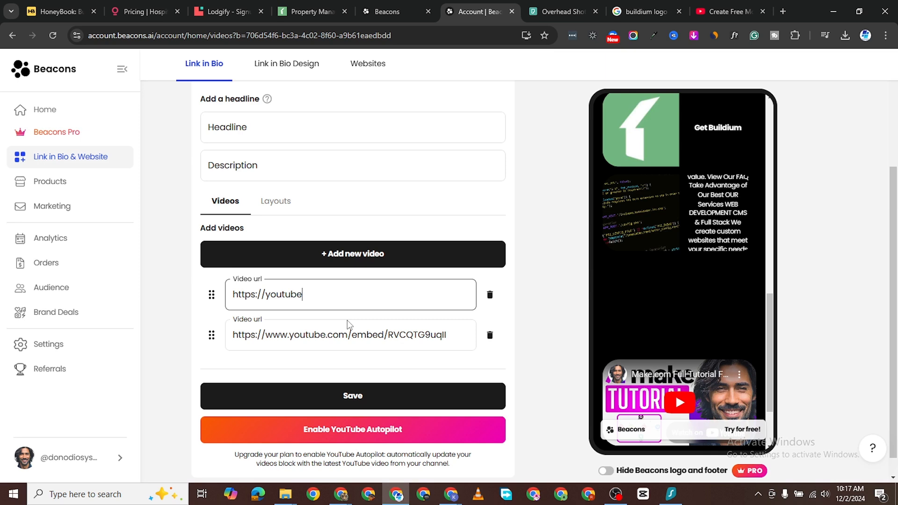
type(".con")
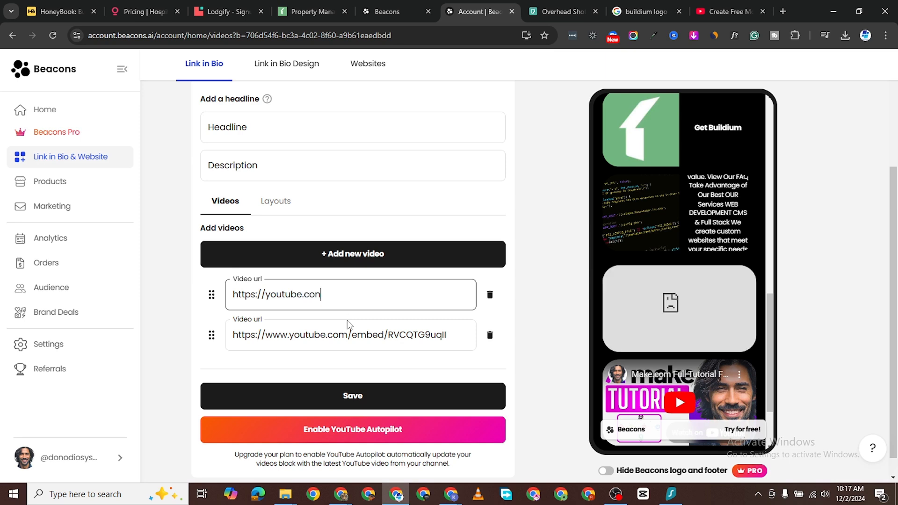
key("BackSpace")
type("m/embe")
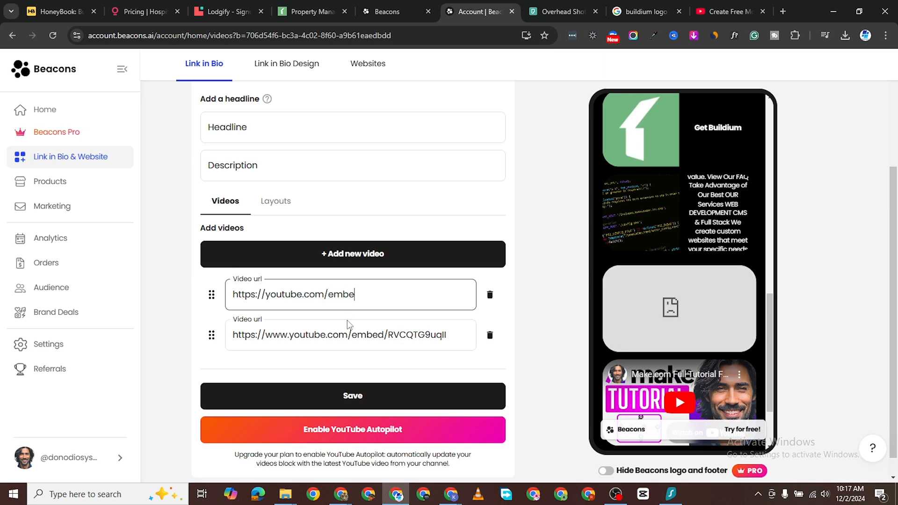
type("d/")
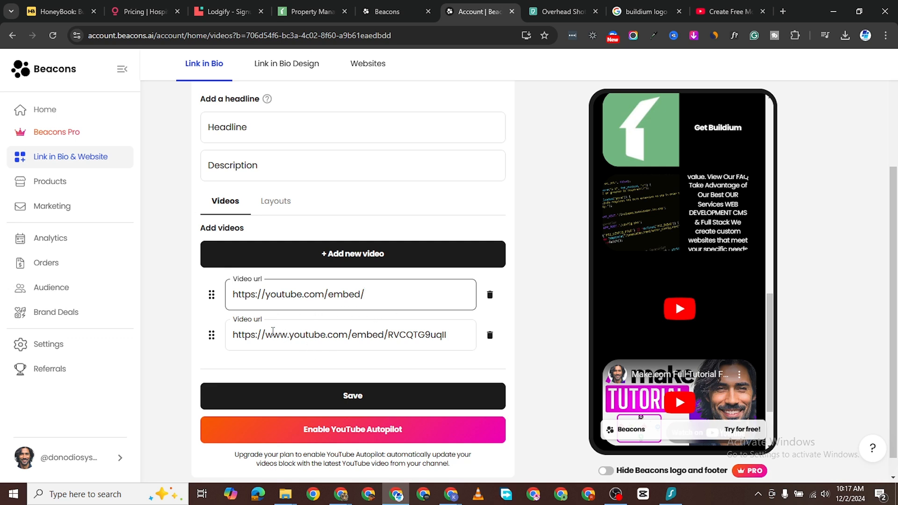
left_click(268, 289)
type("www. ")
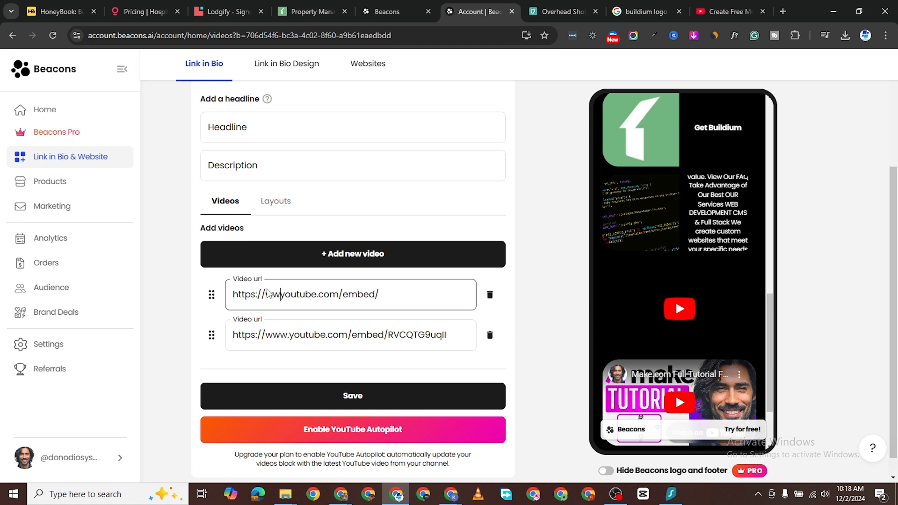
type("\\")
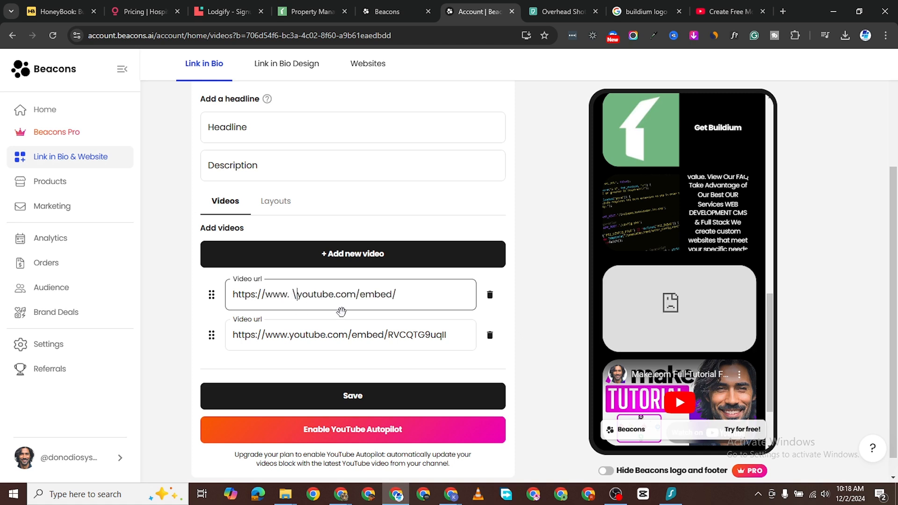
key("BackSpace")
key("BackSpace")
left_click(394, 295)
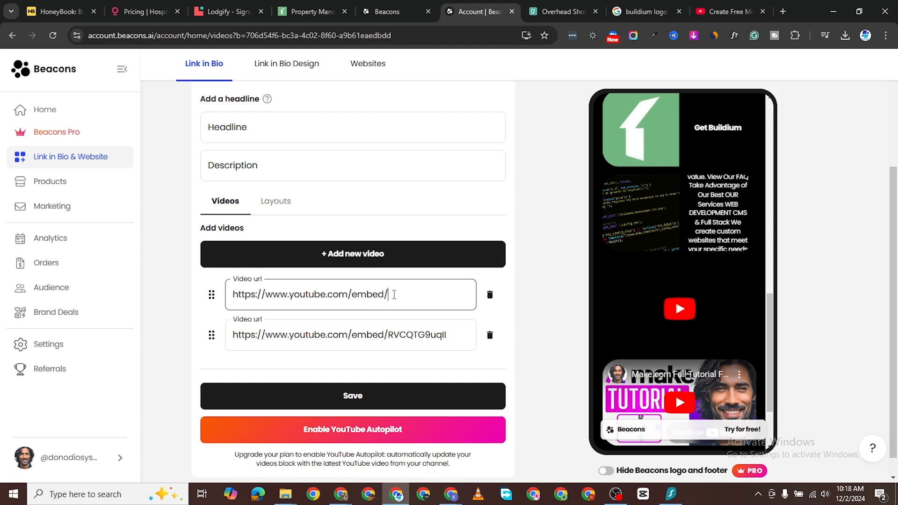
key("ctrl+v")
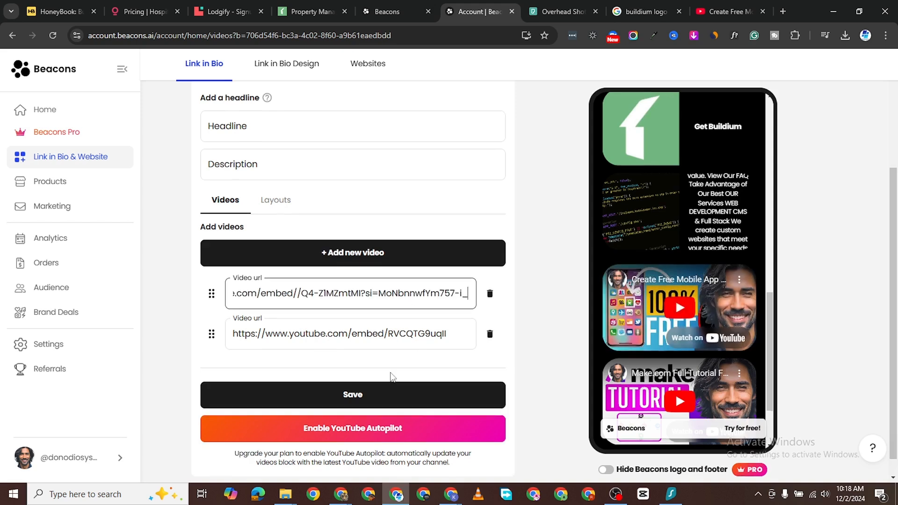
scroll(391, 375, "down", 1)
scroll(749, 286, "down", 2)
scroll(276, 225, "up", 1)
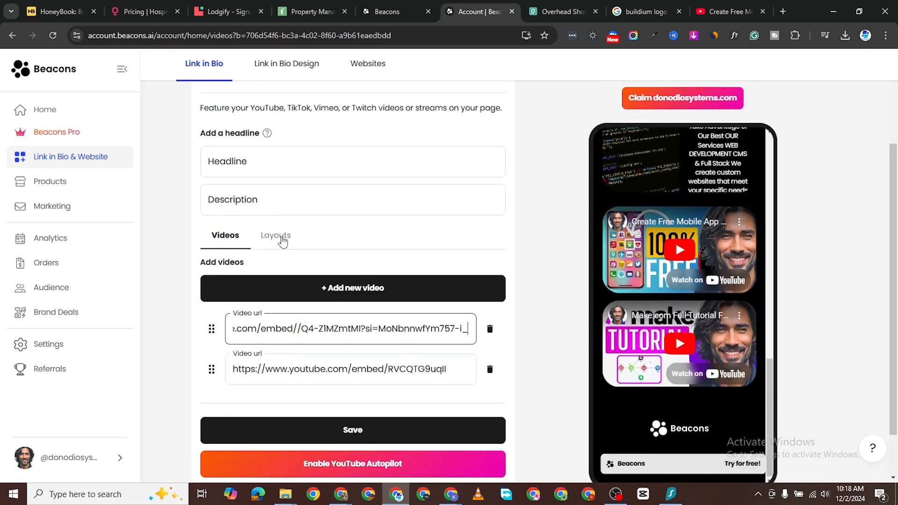
Step: Set the YouTube videos block to the Carousel layout
left_click(276, 224)
left_click(300, 310)
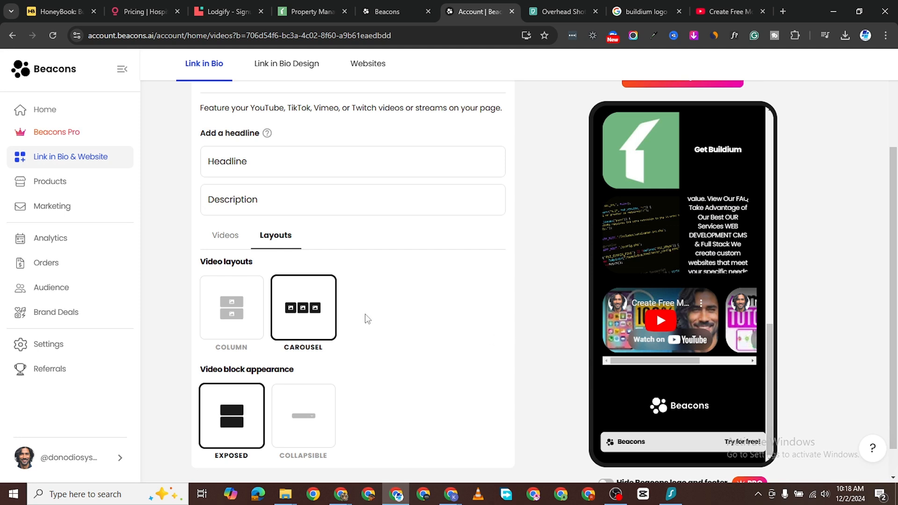
left_click_drag(689, 361, 742, 364)
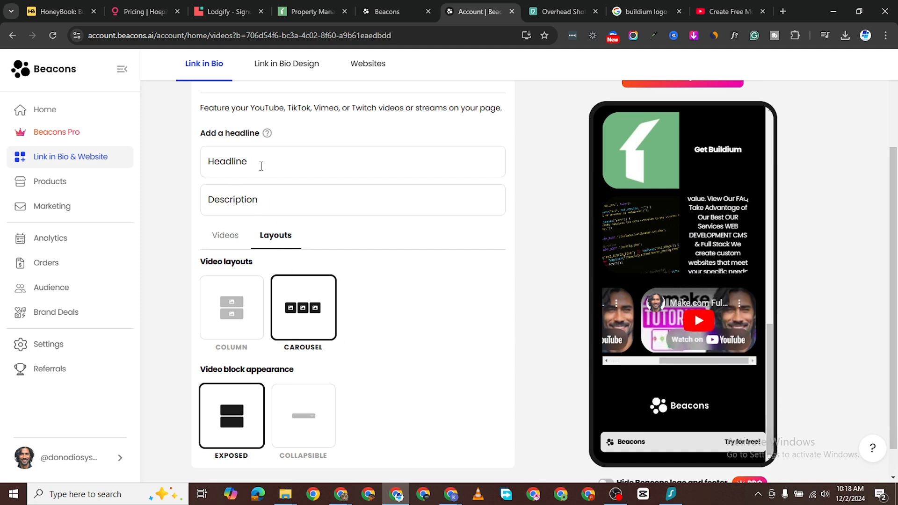
scroll(220, 240, "up", 2)
Step: Give the videos block the headline 'OMy Videos'
left_click(232, 224)
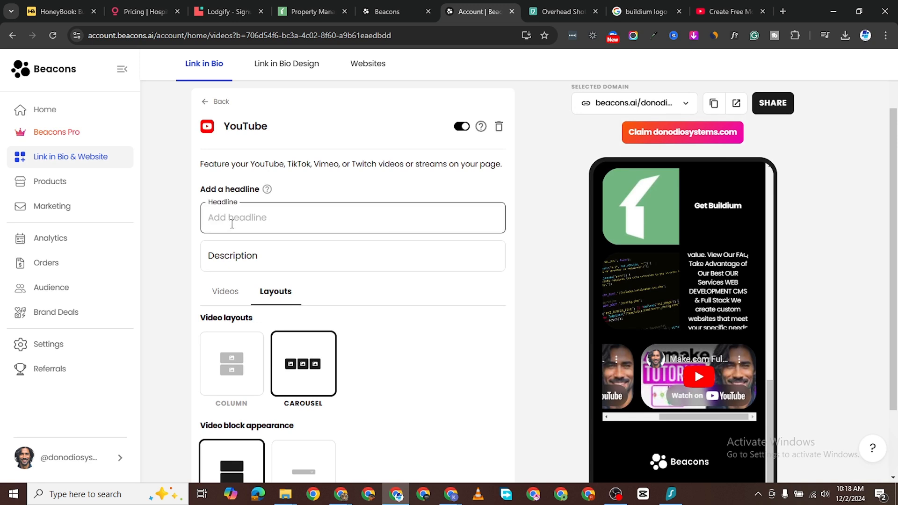
type("Yo")
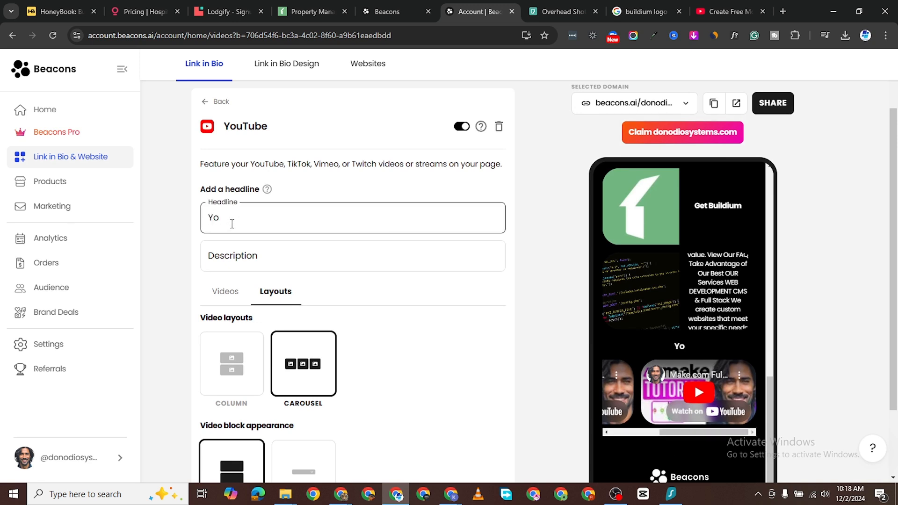
key("BackSpace")
key("BackSpace")
type("Ou")
key("BackSpace")
type("My Vido")
key("BackSpace")
type("eos")
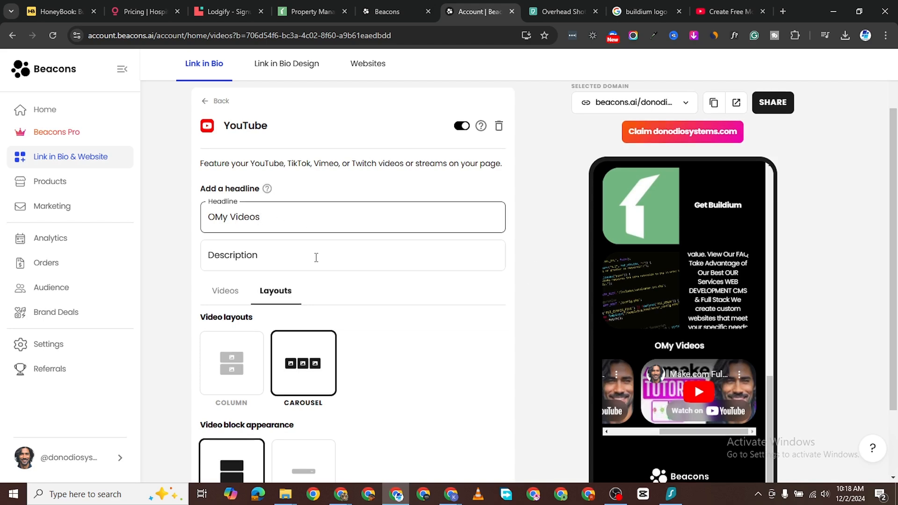
scroll(313, 256, "down", 3)
scroll(280, 102, "up", 4)
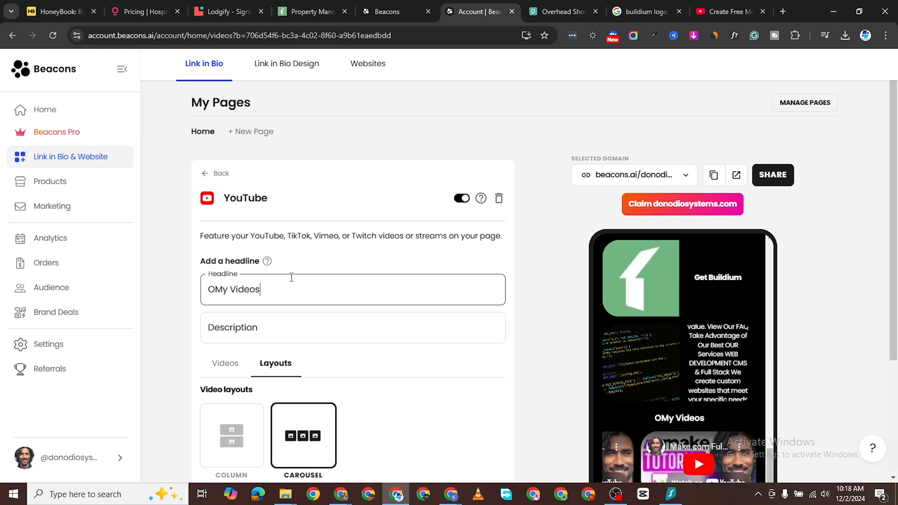
Step: Add an Appointments block from Monetization, creating a 30-minute Untitled Appointment at $5
left_click(208, 180)
scroll(421, 328, "down", 2)
scroll(407, 321, "down", 1)
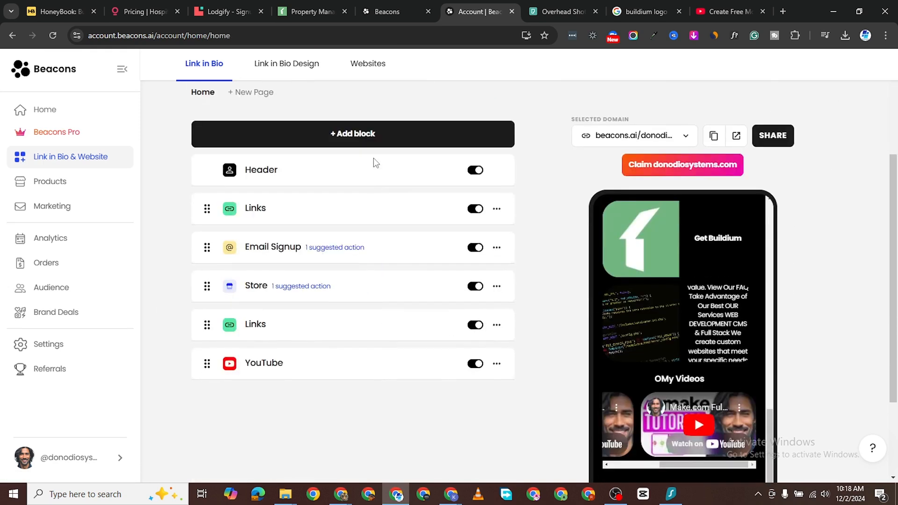
left_click(368, 133)
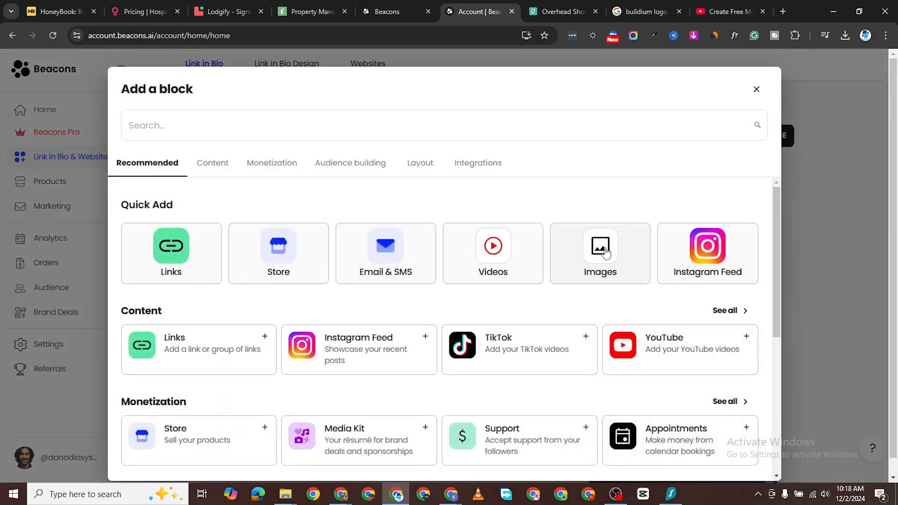
scroll(571, 315, "down", 2)
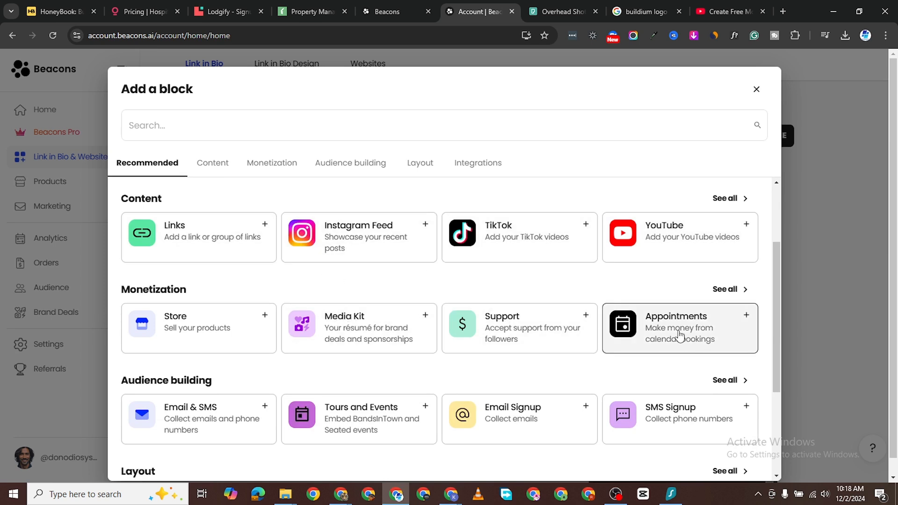
scroll(679, 335, "down", 1)
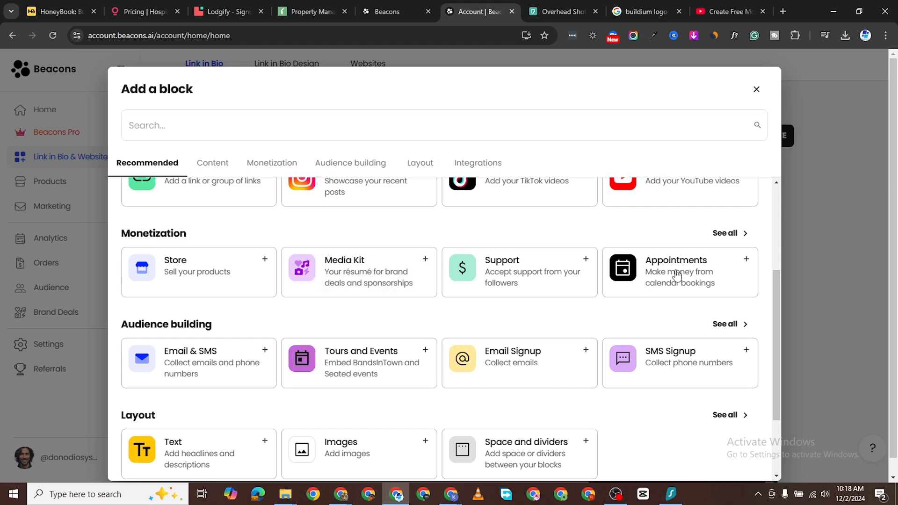
left_click(677, 298)
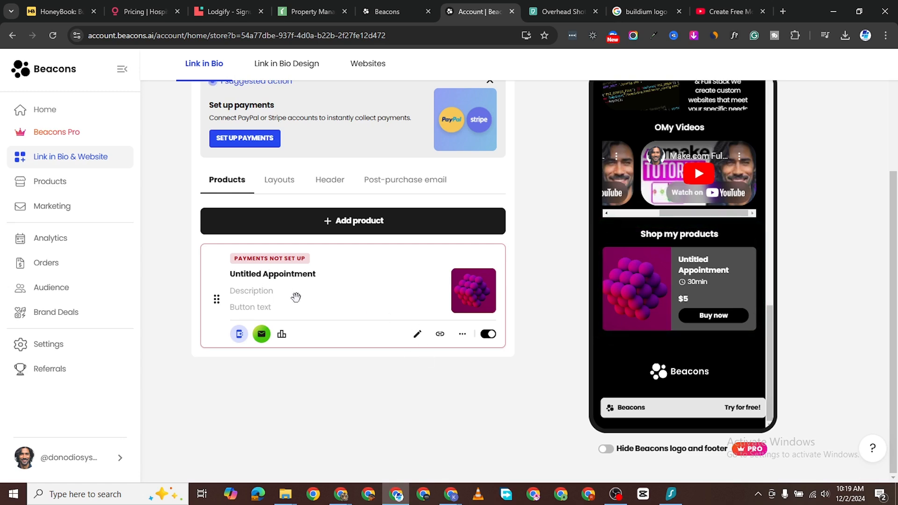
Step: Describe the appointment as a one-hour coaching and consultancy one-on-one call, with button text 'Book Appoint'
left_click(262, 291)
type("Th")
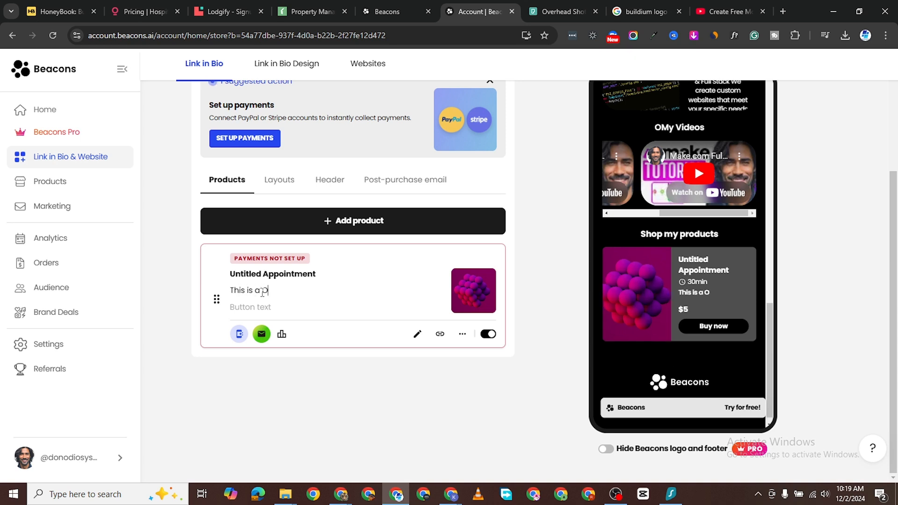
type("is is a ONE-HOUR COA")
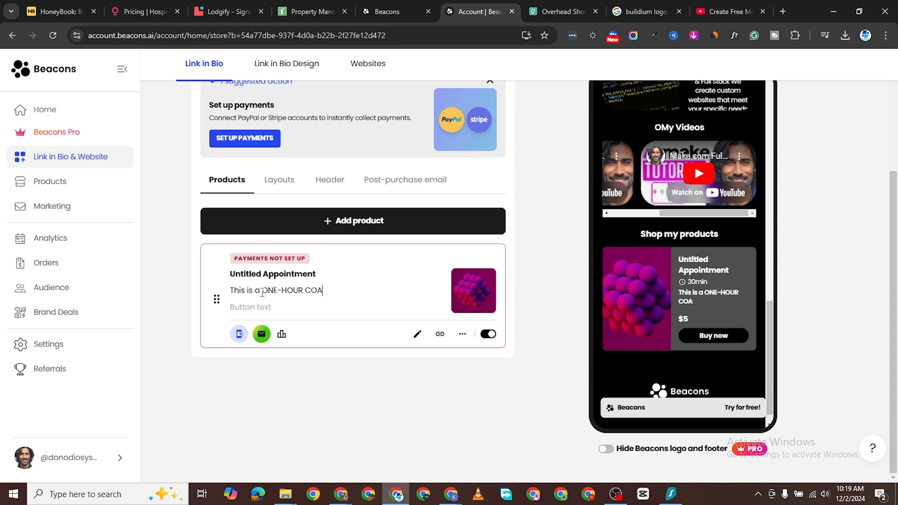
key("BackSpace")
key("BackSpace")
key("BackSpace")
key("BackSpace")
key("BackSpace")
key("BackSpace")
key("BackSpace")
key("BackSpace")
key("BackSpace")
key("BackSpace")
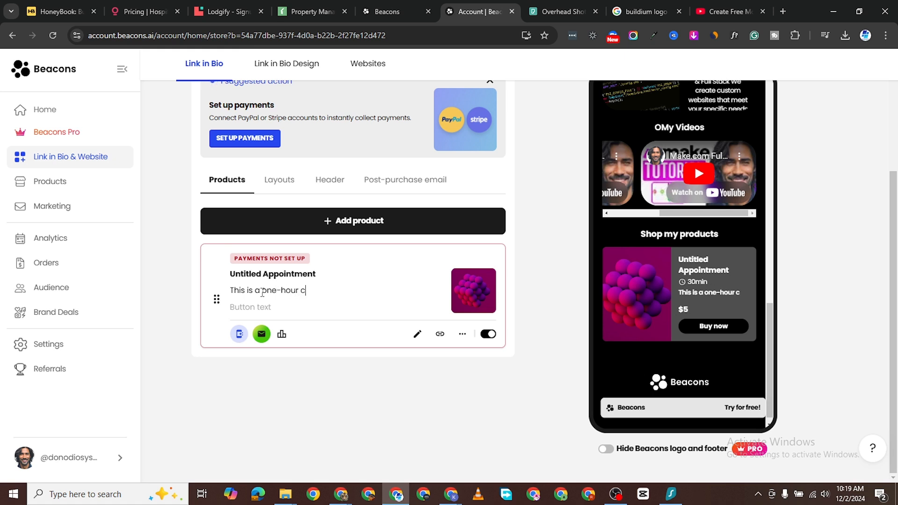
type("ching and")
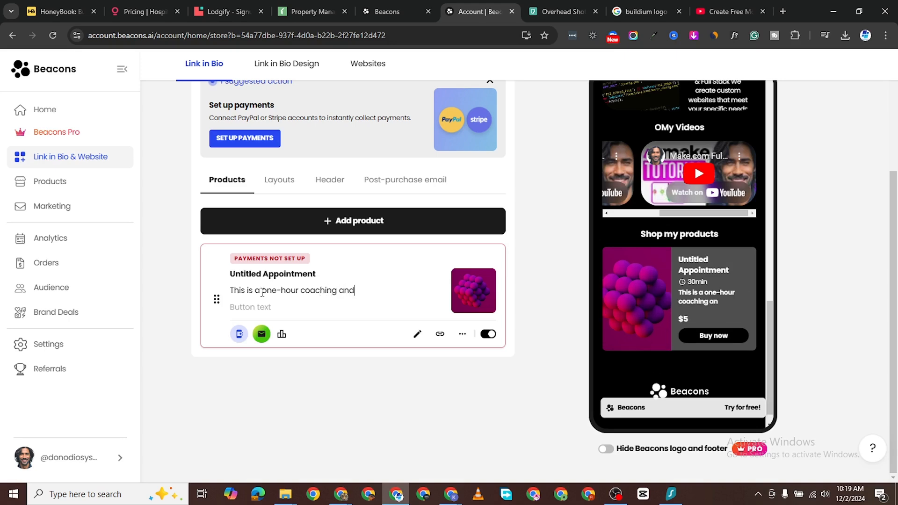
type(" consultancy one-")
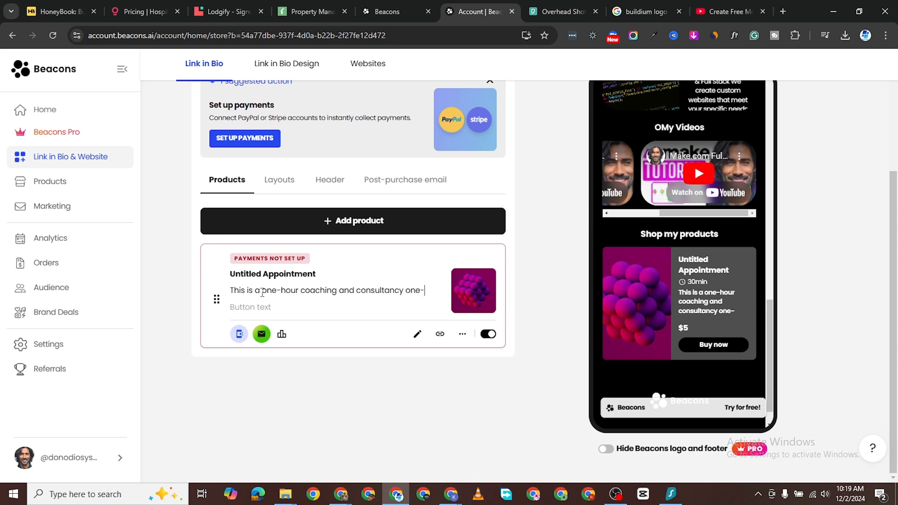
type("on-one ")
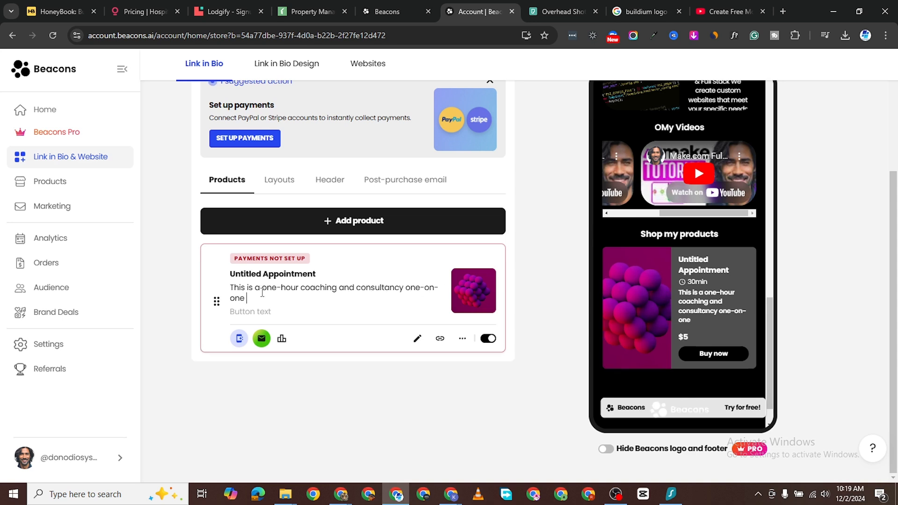
type("call with me")
left_click(249, 312)
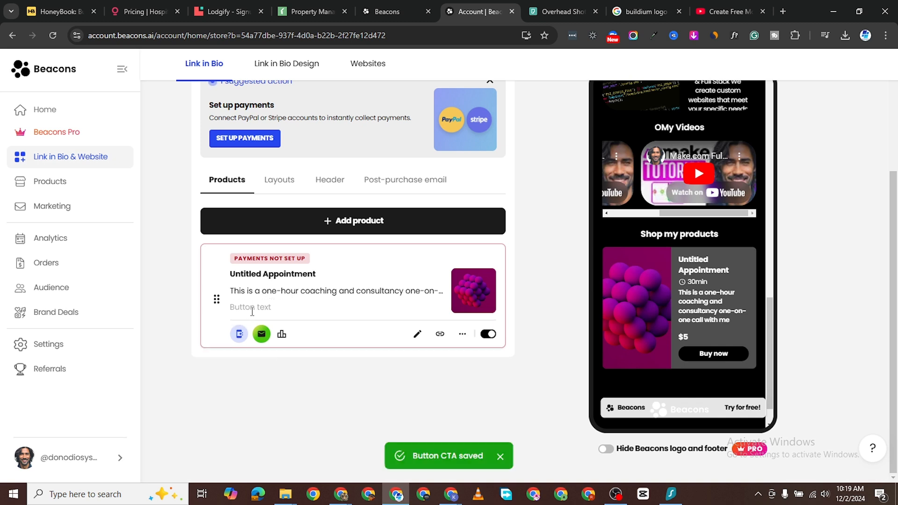
type("Book Appoint")
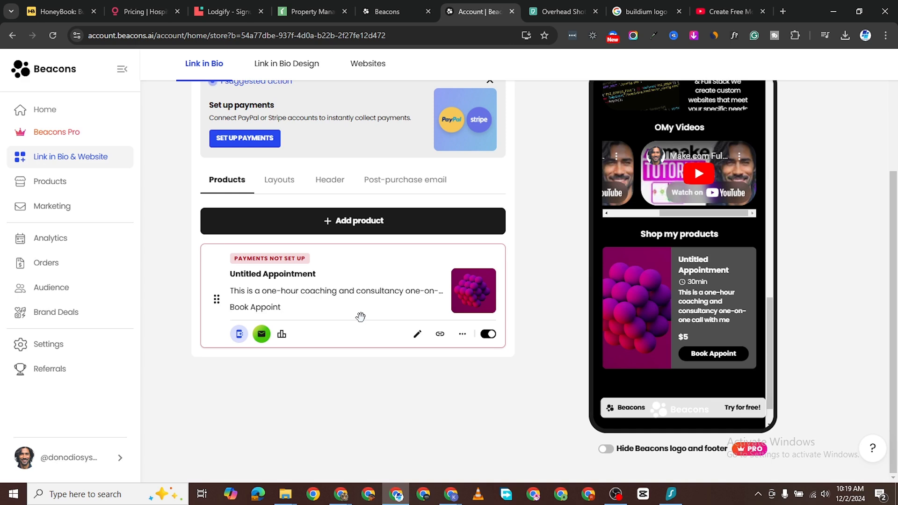
Step: Retitle the appointment product 'One-On-One Coaching', fixing the typo, save, and return to My Products
left_click(418, 334)
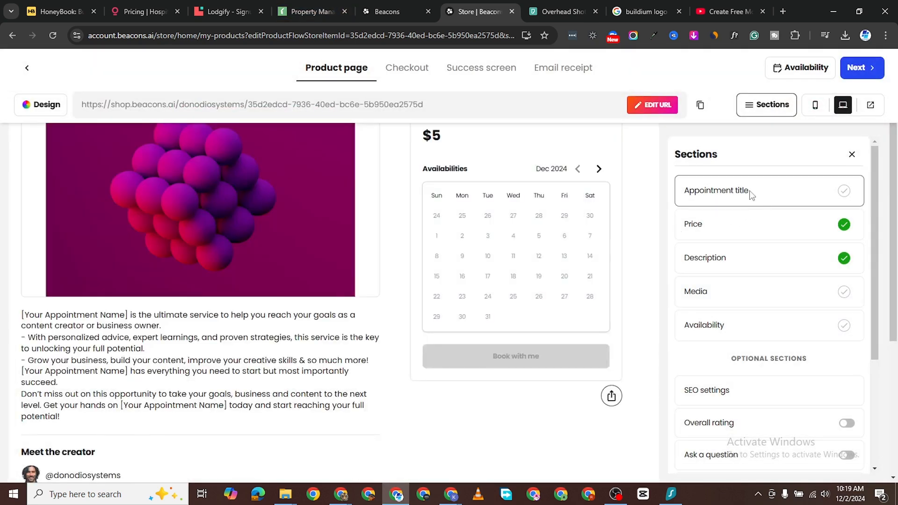
left_click(748, 193)
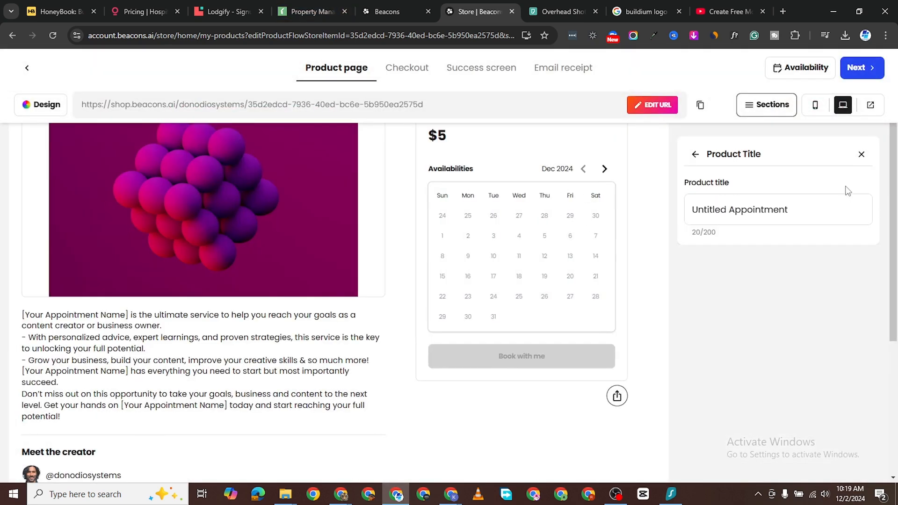
triple_click(788, 214)
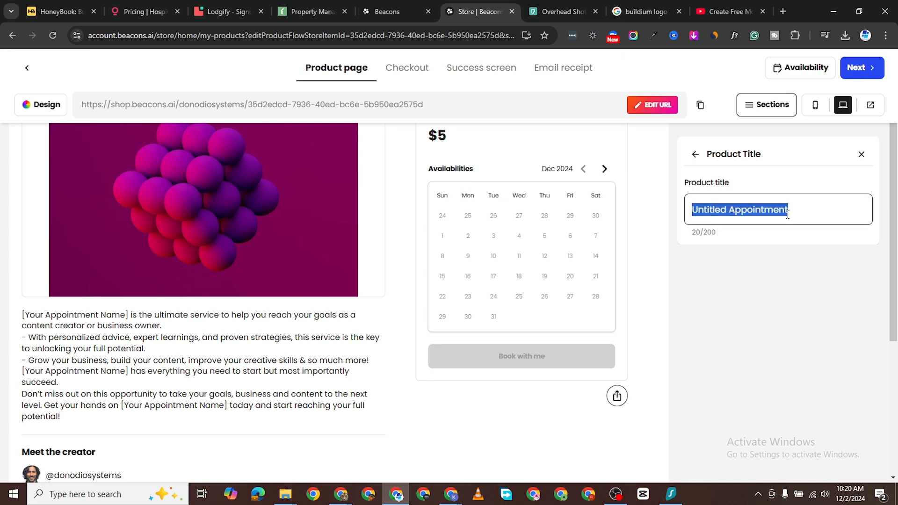
type("One")
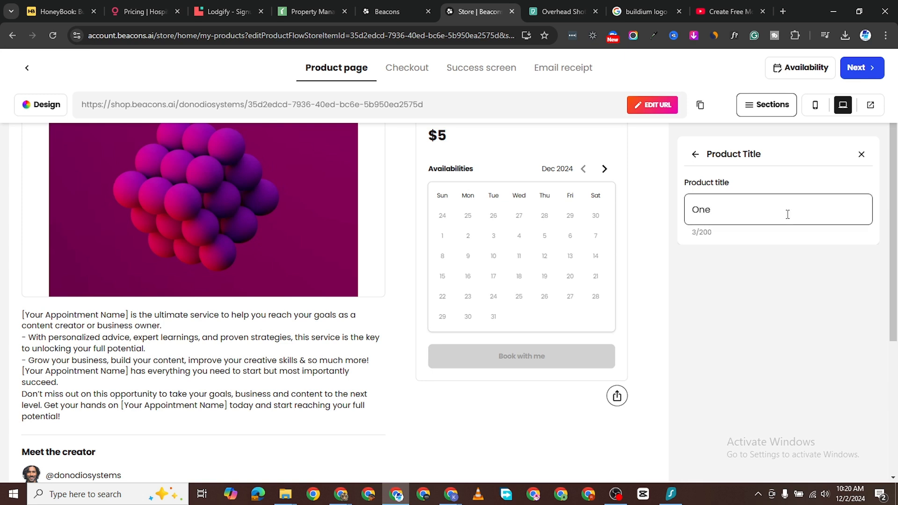
type("-On-One Caocahing")
left_click(775, 201)
key("BackSpace")
type("c")
left_click(861, 67)
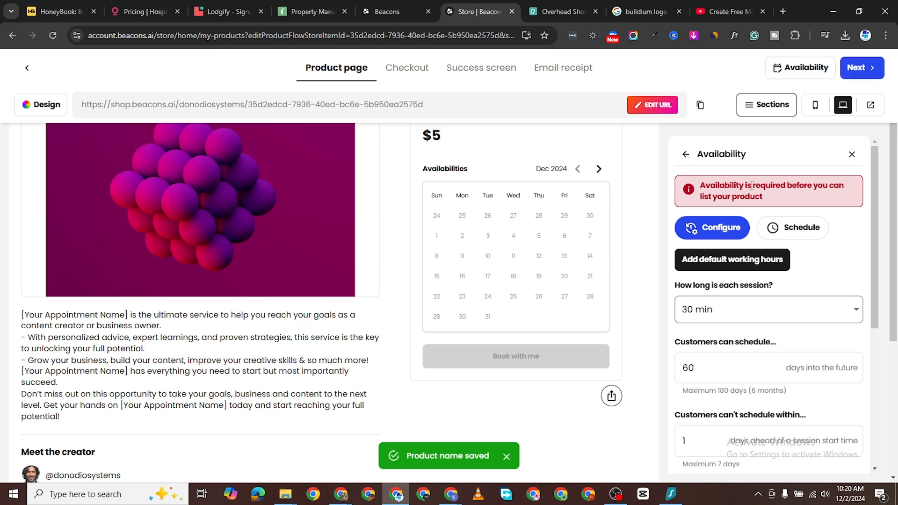
left_click(28, 70)
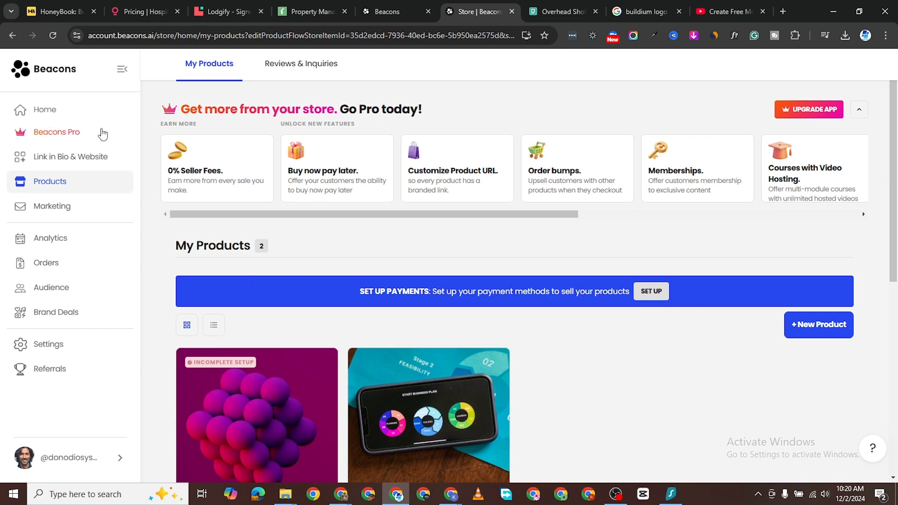
Step: Open Link in Bio & Website and scroll the preview to find One-On-One Coaching under Shop my products
left_click(60, 158)
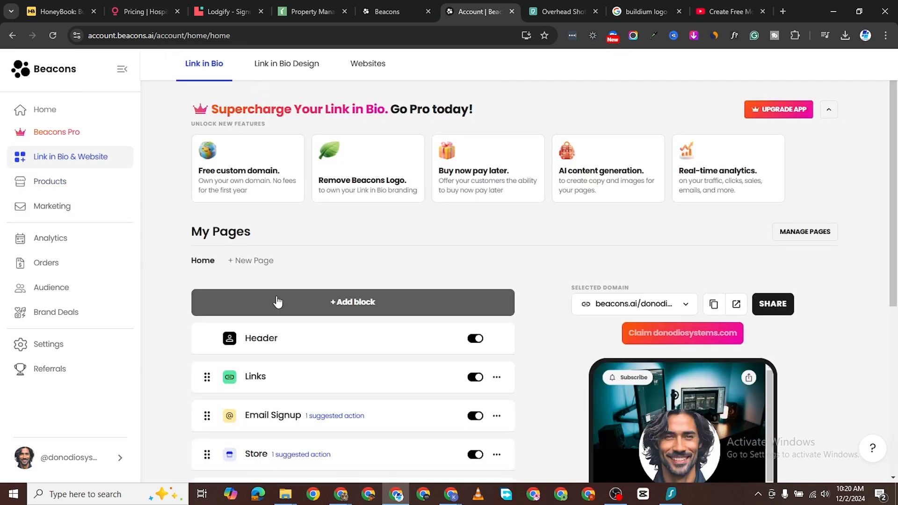
scroll(423, 310, "down", 5)
scroll(563, 334, "down", 3)
scroll(670, 329, "down", 8)
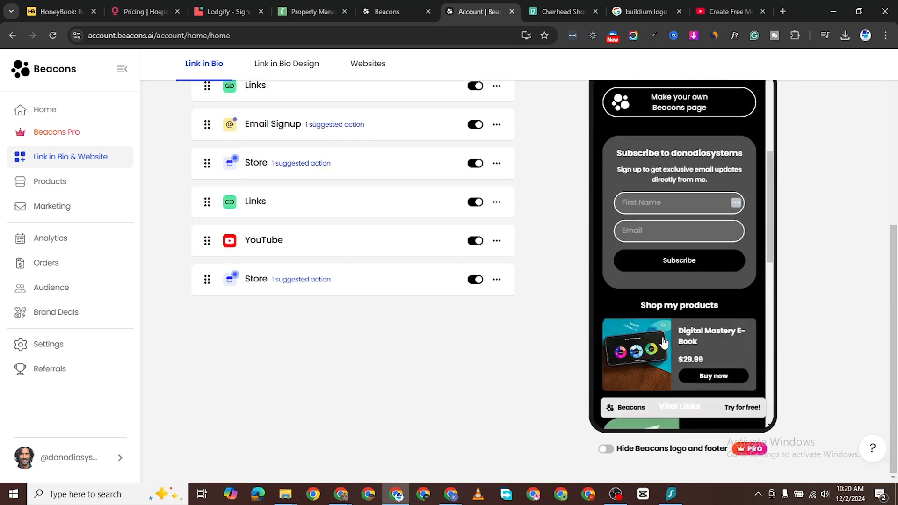
scroll(683, 329, "down", 4)
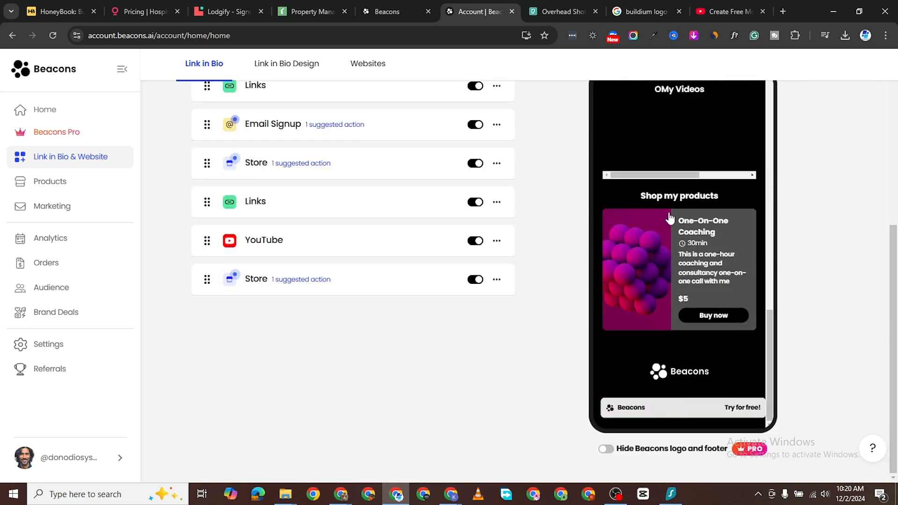
scroll(367, 227, "up", 4)
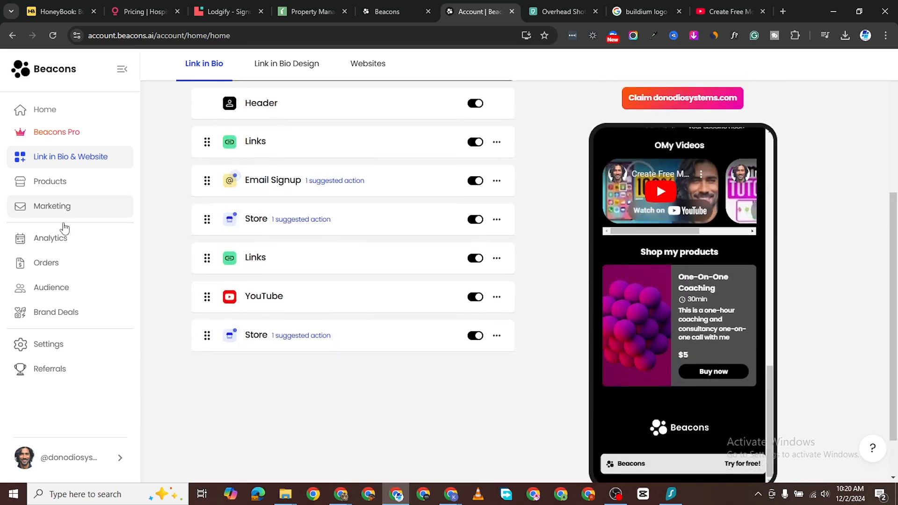
scroll(353, 166, "up", 2)
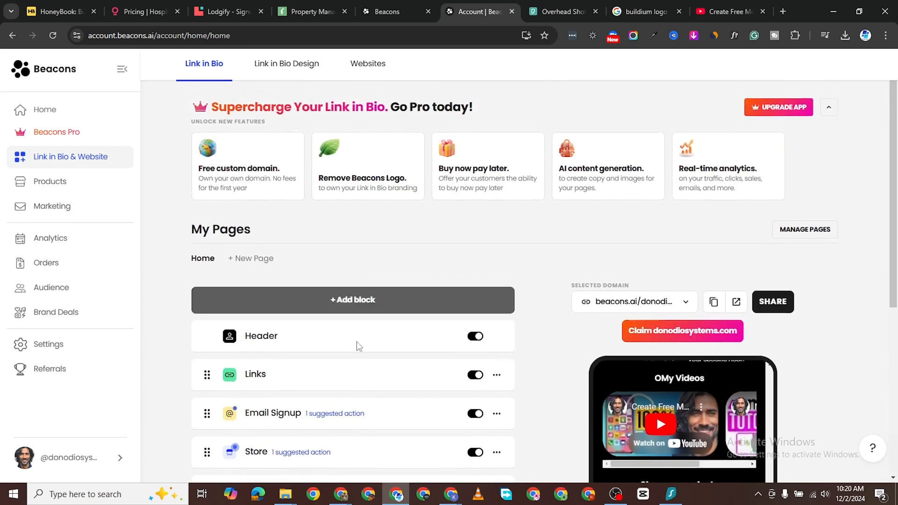
scroll(357, 345, "down", 5)
scroll(367, 169, "up", 3)
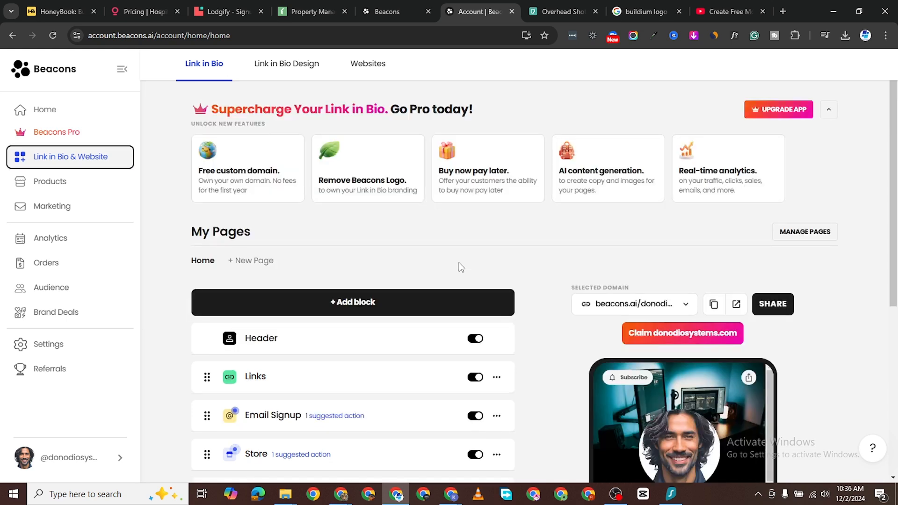
Step: Start the free email marketing trial from Marketing and choose Automation
left_click(55, 210)
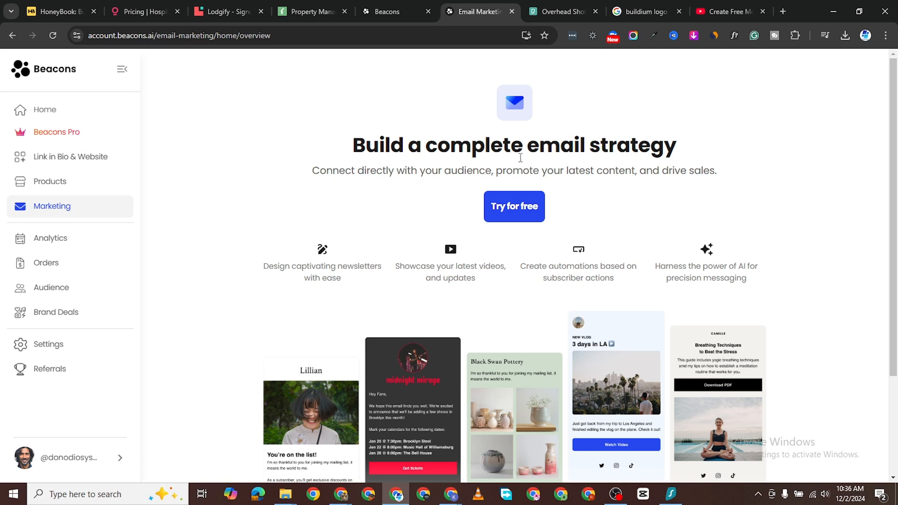
left_click(515, 214)
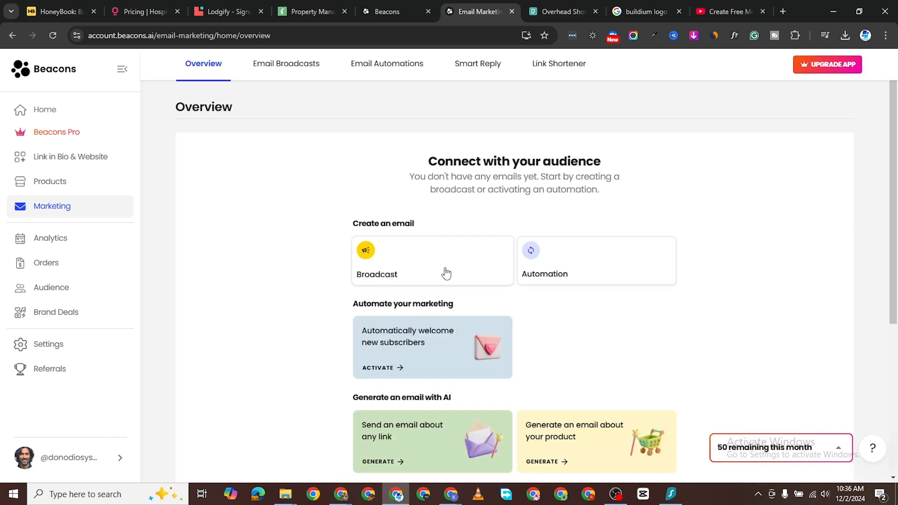
left_click(528, 256)
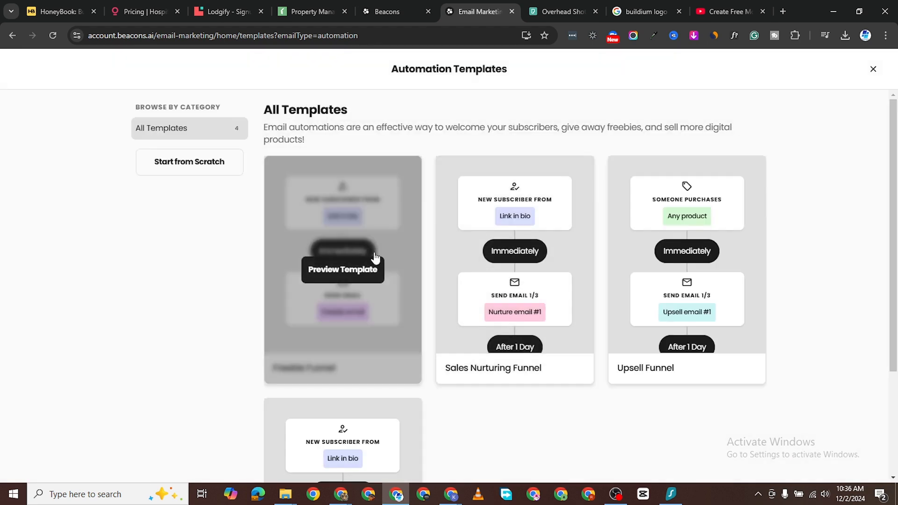
Step: Browse the automation templates, then go to the empty Email Automations tab
mouse_move(340, 171)
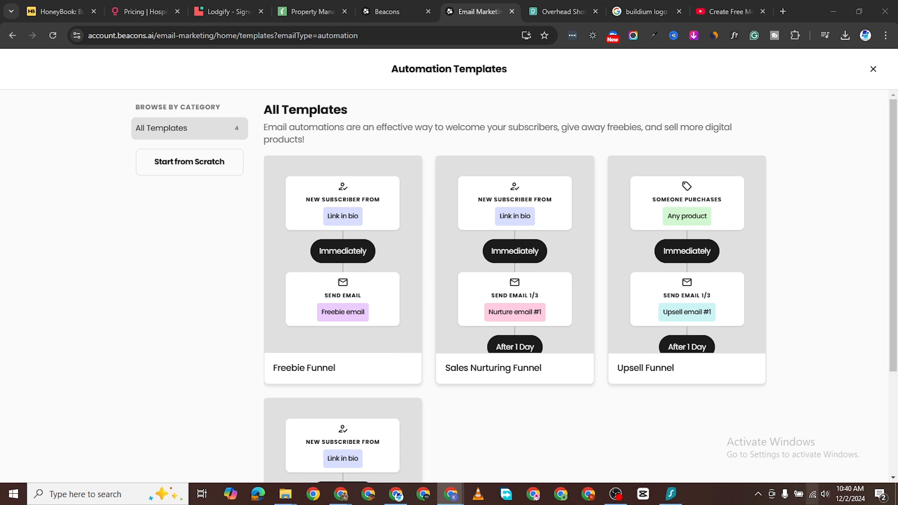
mouse_move(347, 281)
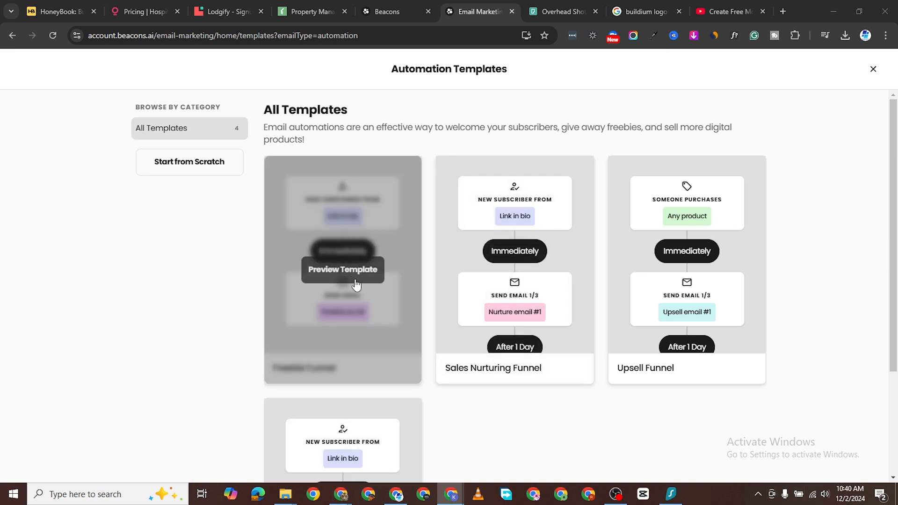
scroll(533, 337, "down", 2)
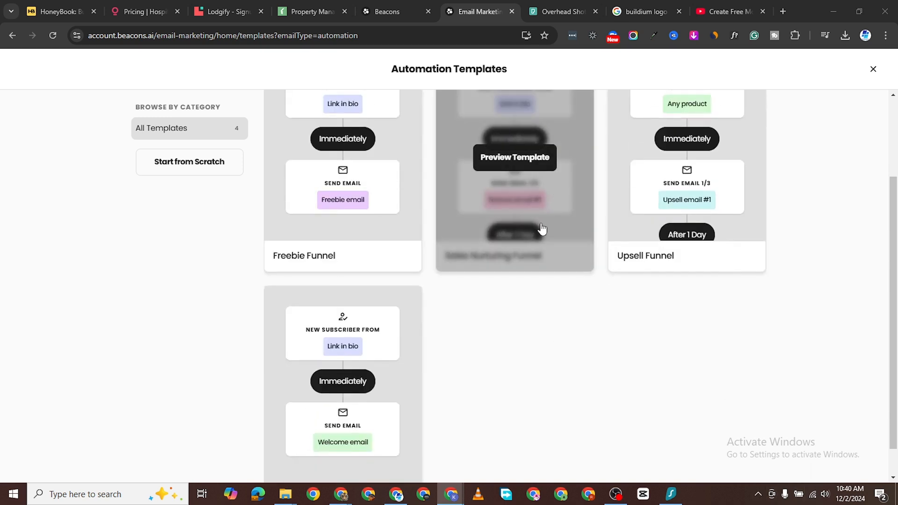
scroll(716, 277, "up", 1)
mouse_move(715, 277)
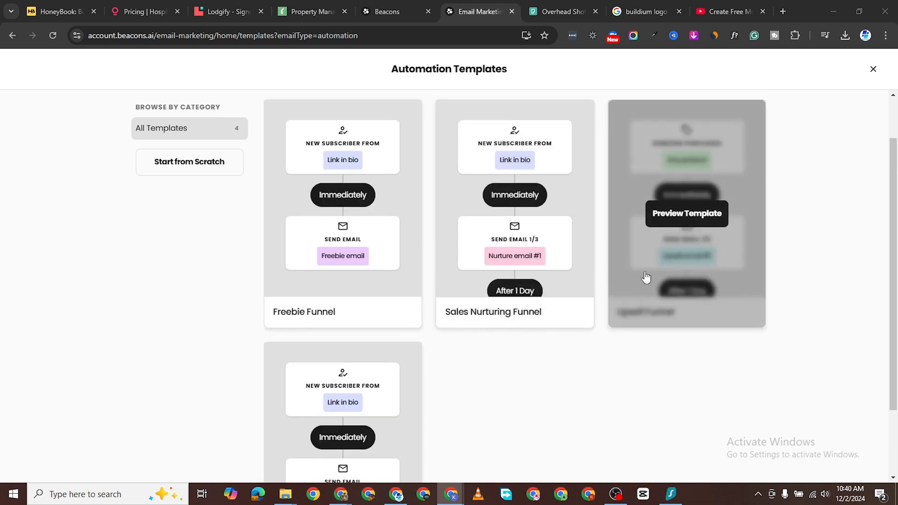
left_click(184, 167)
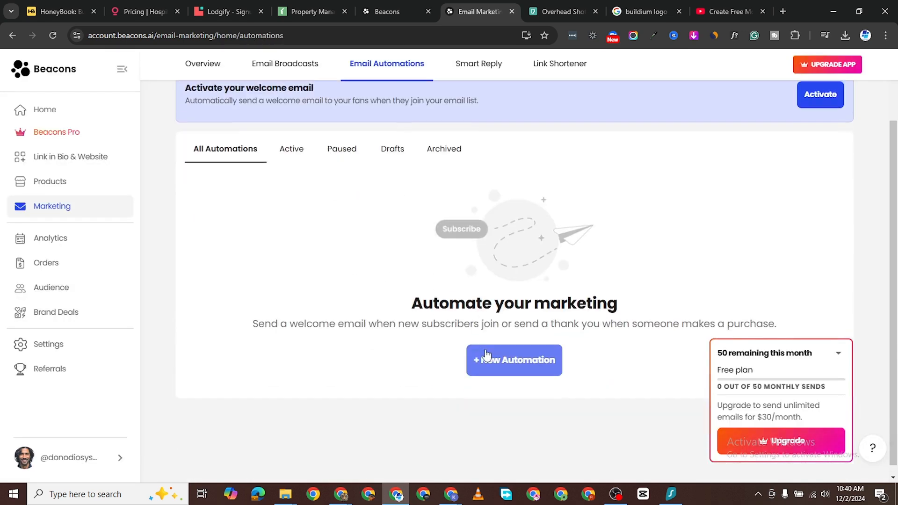
Step: Build a from-scratch automation triggered after someone purchases any product, and save that start condition
left_click(490, 359)
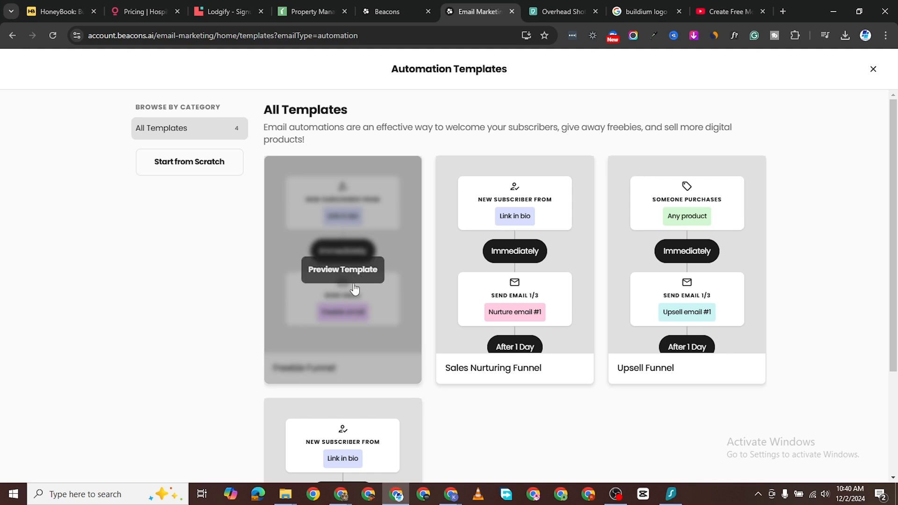
left_click(190, 165)
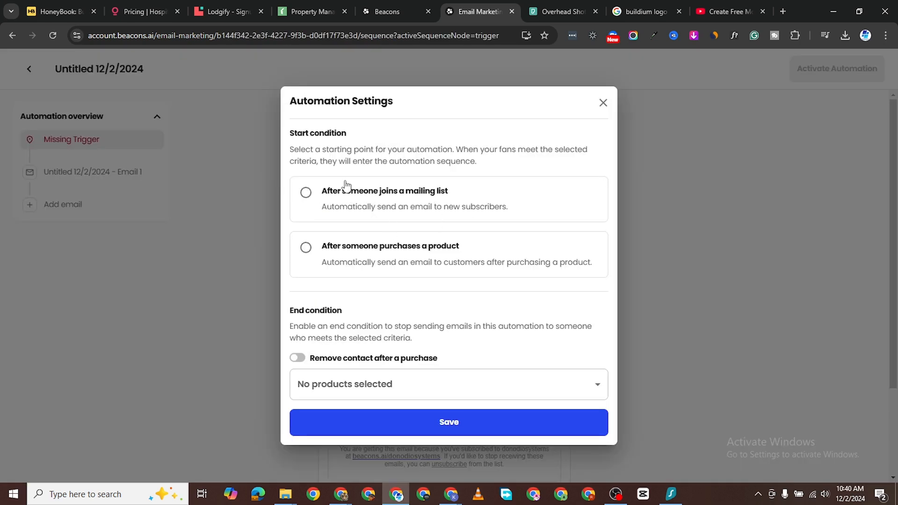
left_click(370, 253)
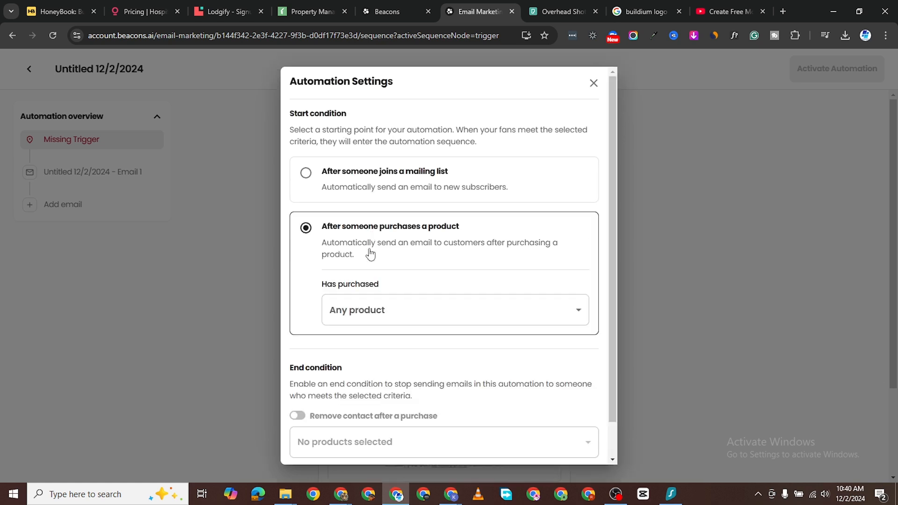
left_click(403, 311)
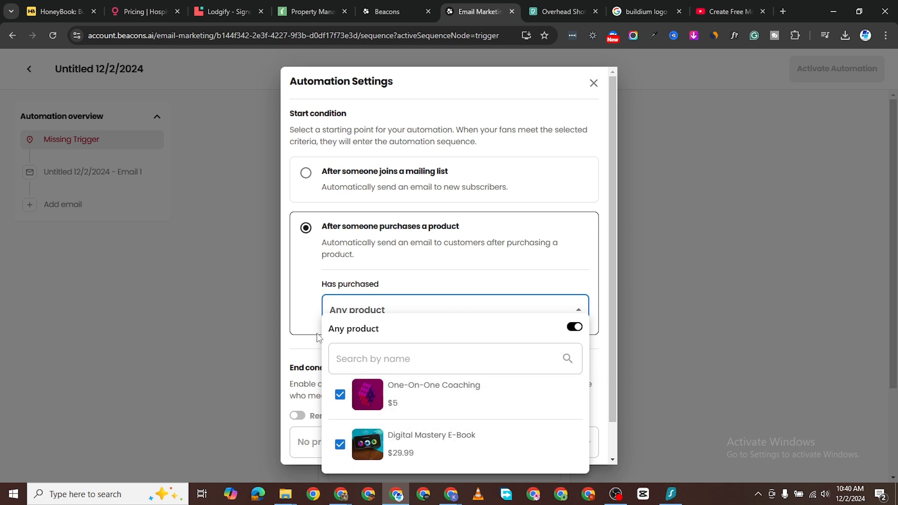
left_click(294, 354)
left_click(403, 318)
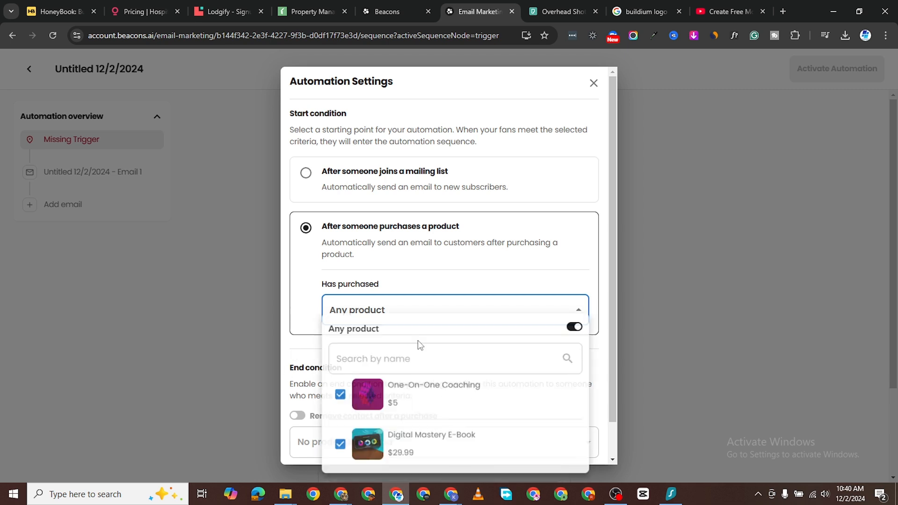
left_click(295, 332)
scroll(442, 373, "down", 1)
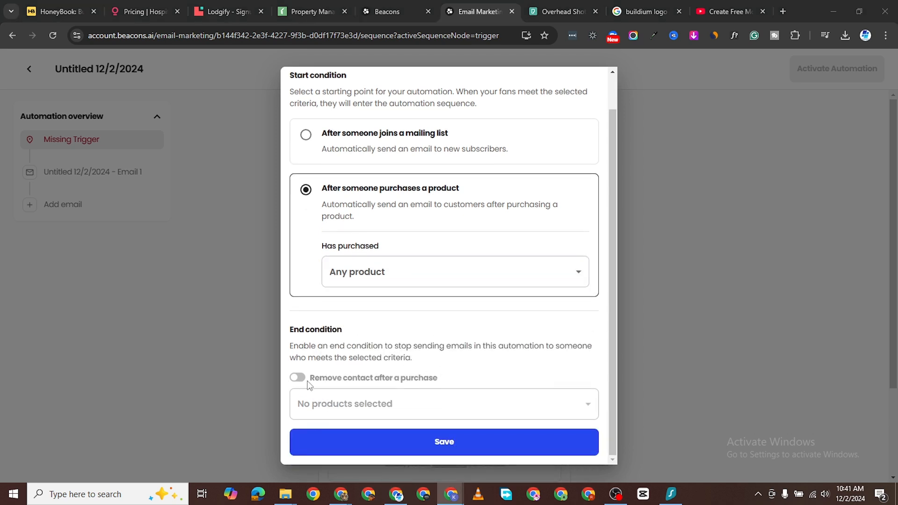
left_click(429, 442)
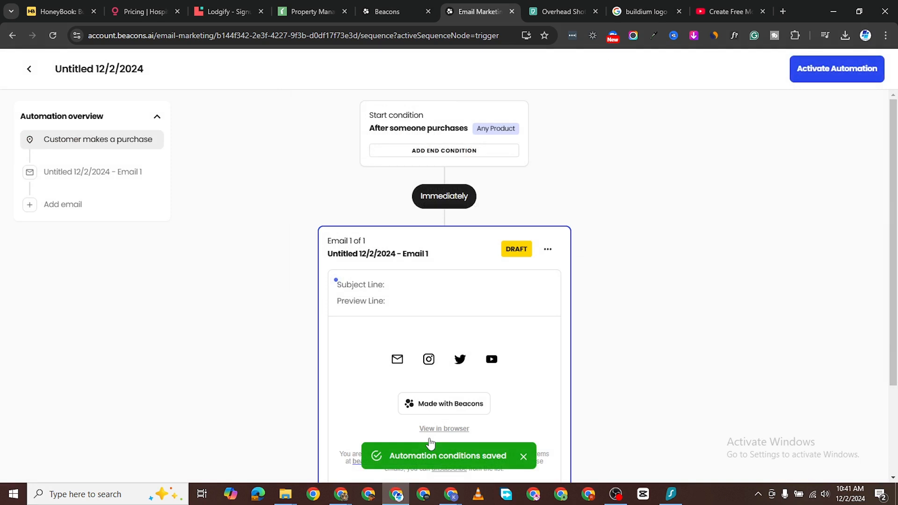
Step: Open the automation's first email and rename it 'Purchase Onboarding'
left_click(427, 240)
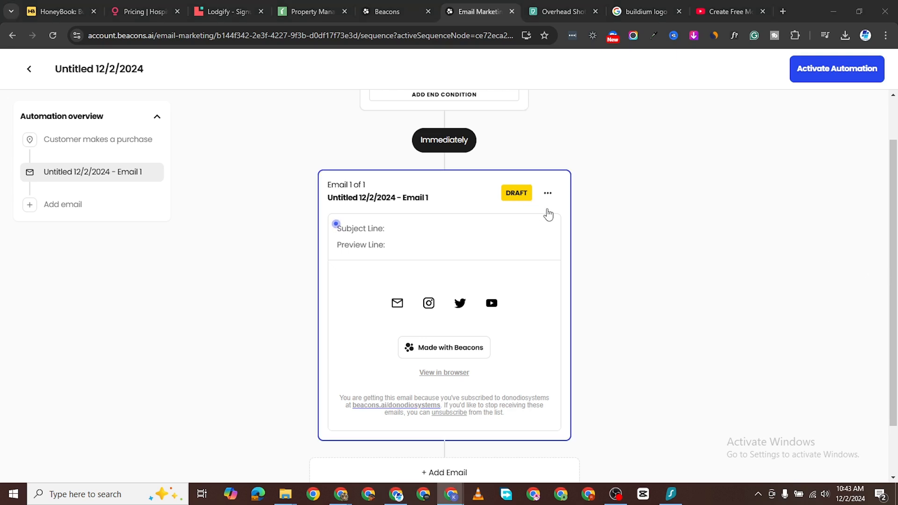
left_click(548, 193)
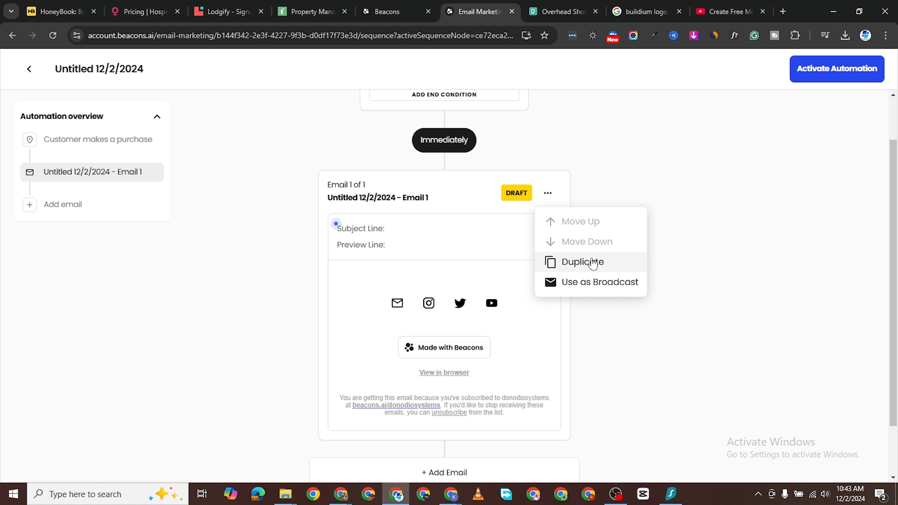
left_click(402, 234)
left_click(401, 234)
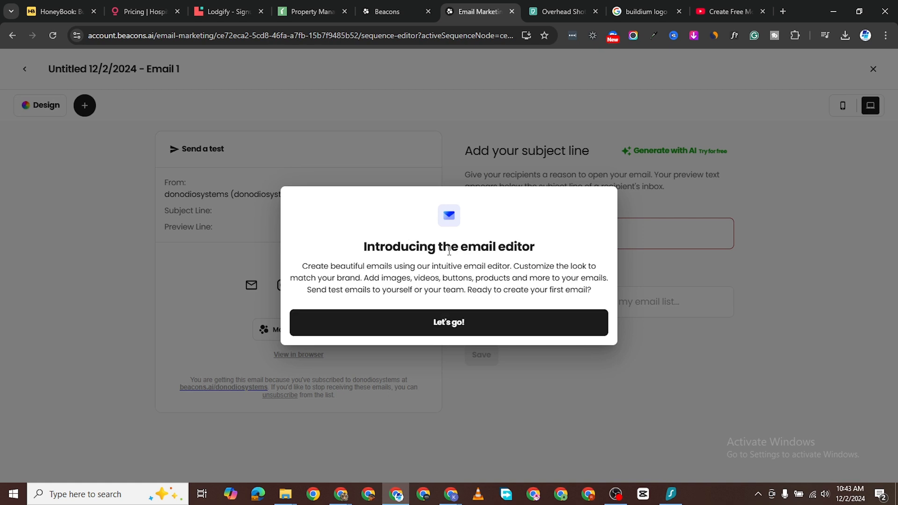
left_click(456, 322)
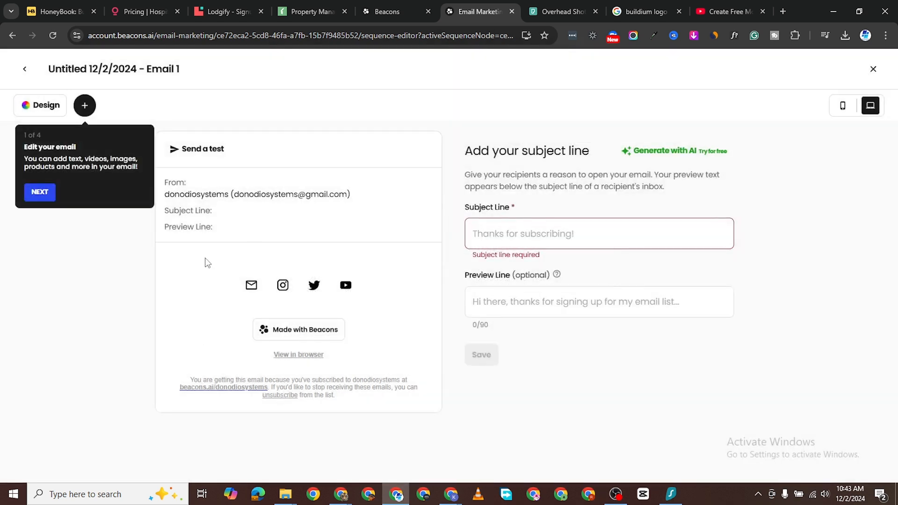
left_click(158, 65)
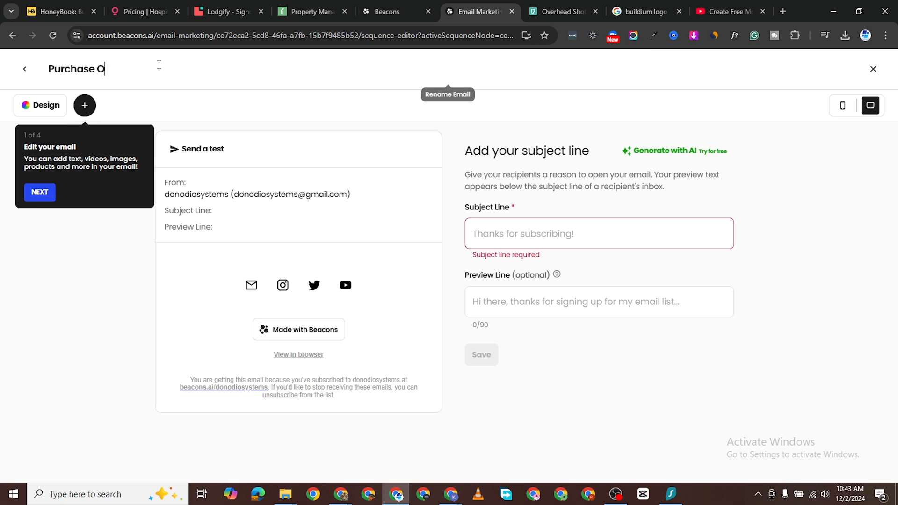
type("Purchase Onboarding")
key("Return")
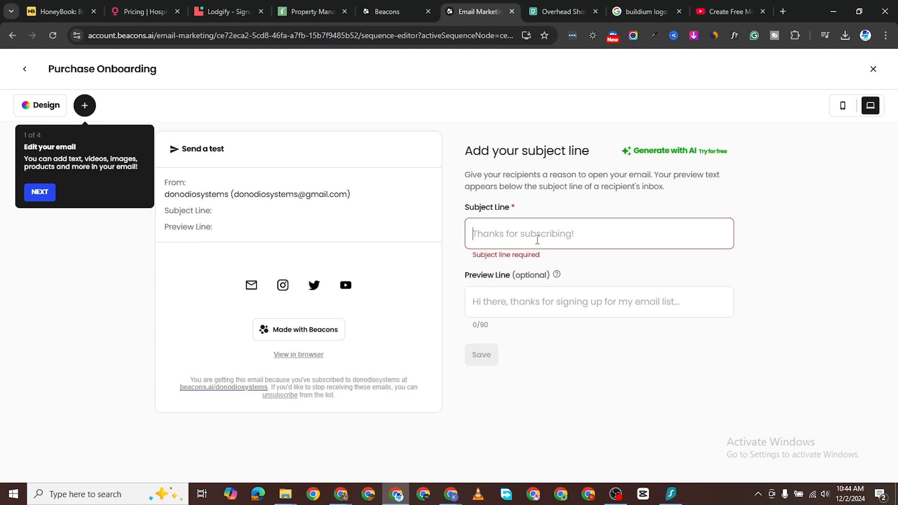
Step: Set the subject 'TRhanks for purchasing!' and preview line 'Well. you got it, now take it.'
type("TRhank")
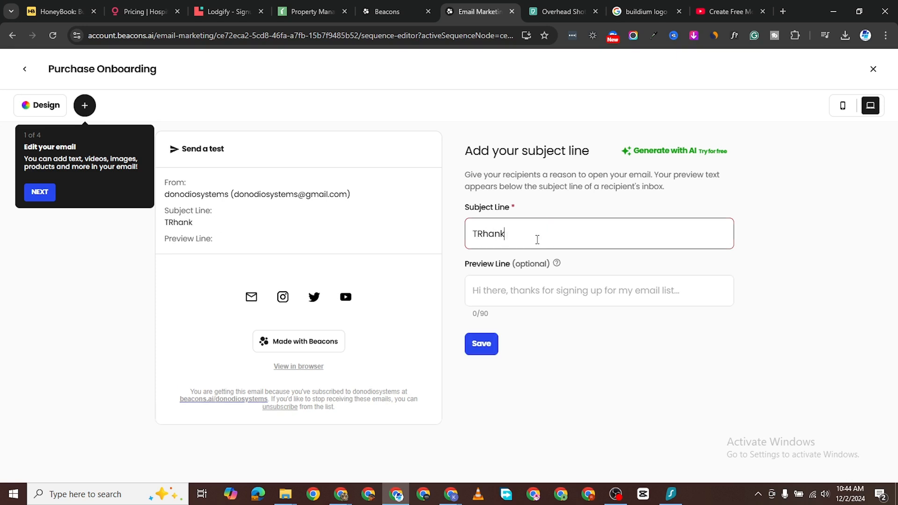
type("s for purchasing!")
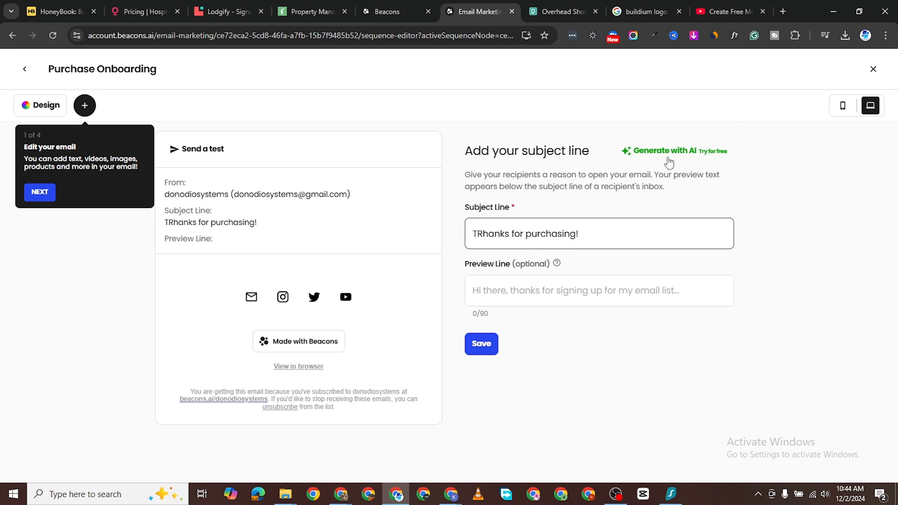
left_click(528, 289)
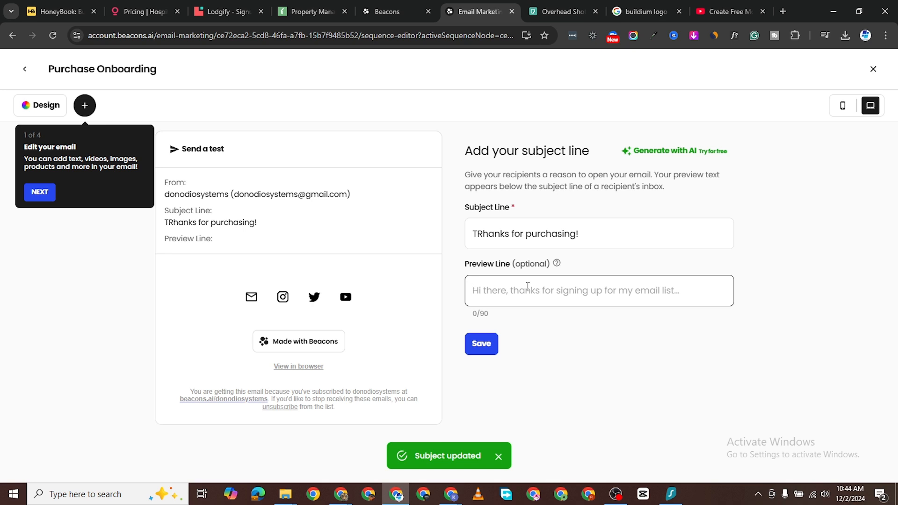
type("Well")
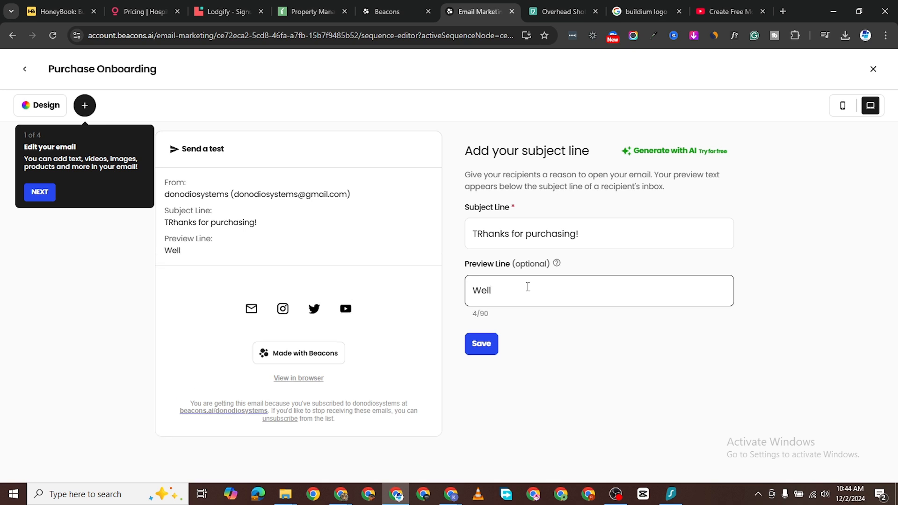
type(". you got it, now take it.")
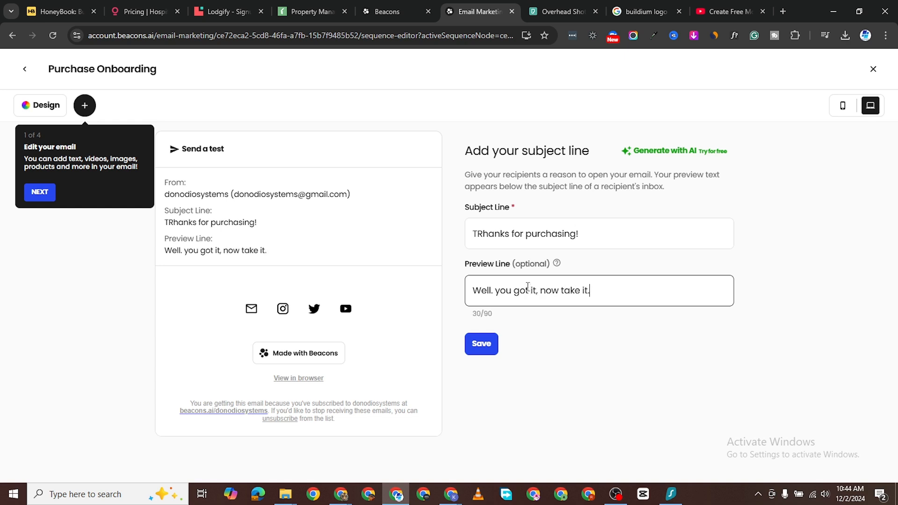
left_click(485, 349)
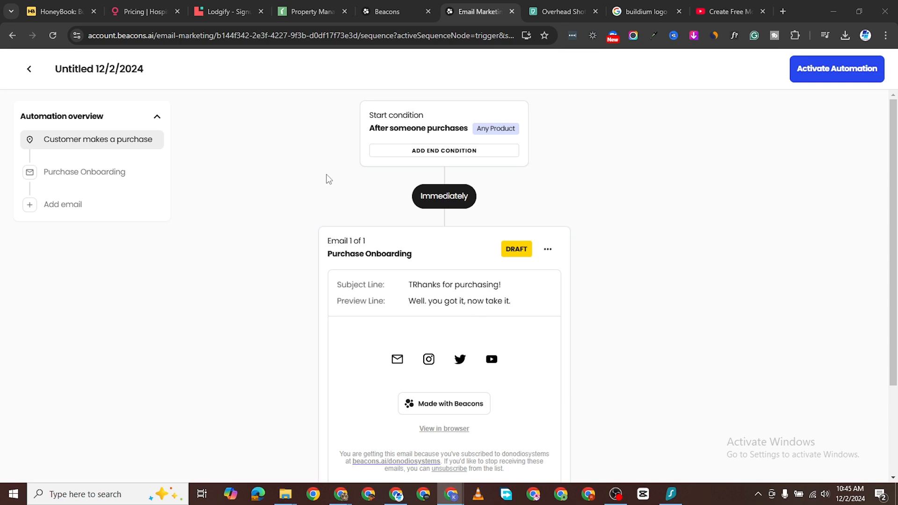
Step: Open the Purchase Onboarding email's content editor, checking and closing the Design panel, on an empty canvas
left_click(465, 293)
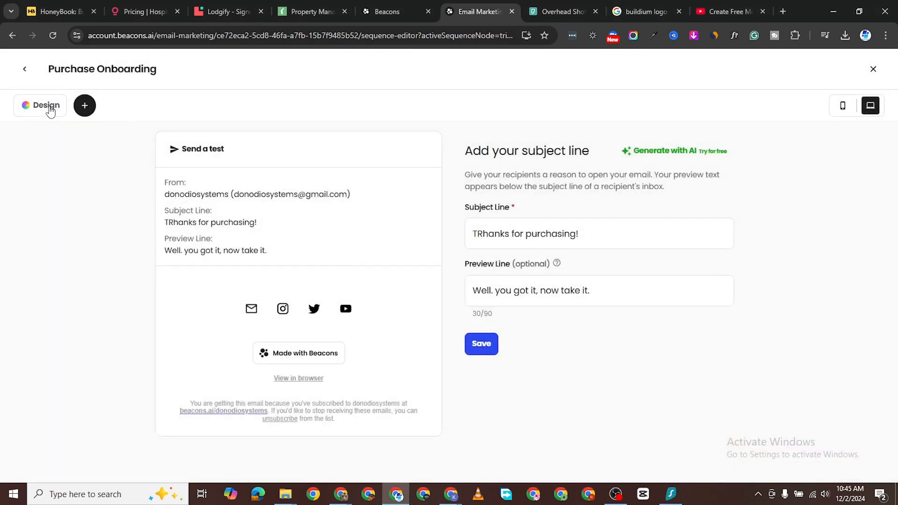
left_click(51, 111)
left_click(46, 81)
left_click(484, 344)
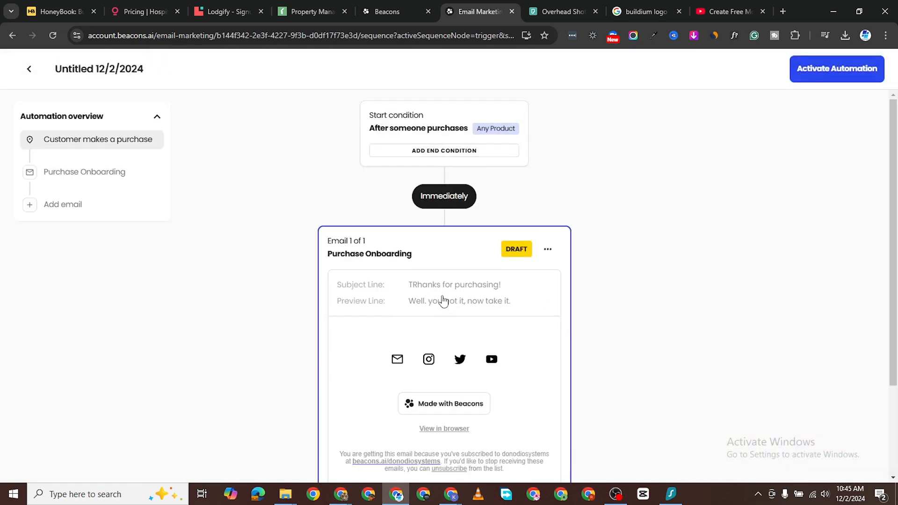
left_click(443, 301)
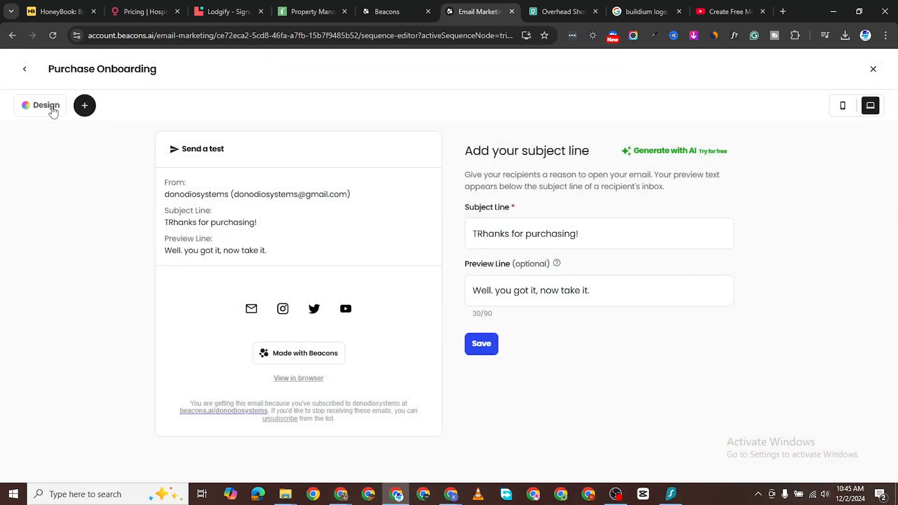
left_click(53, 111)
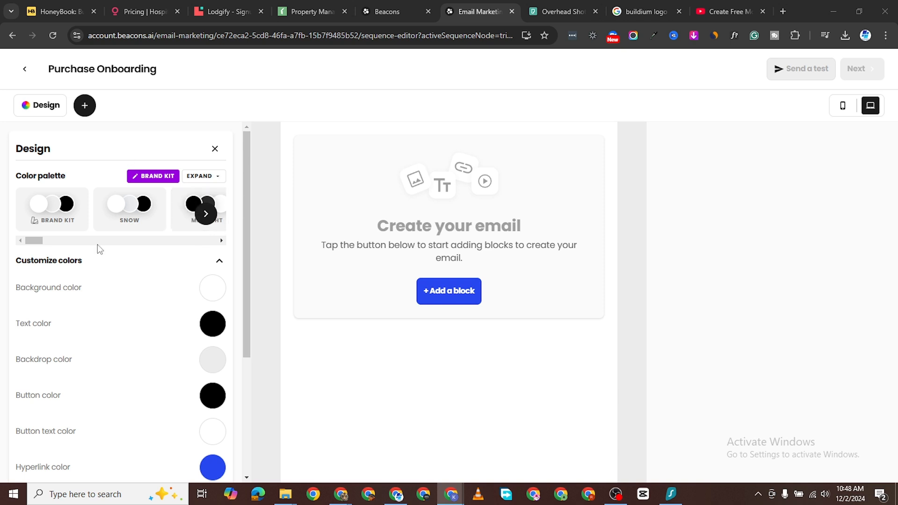
left_click(215, 149)
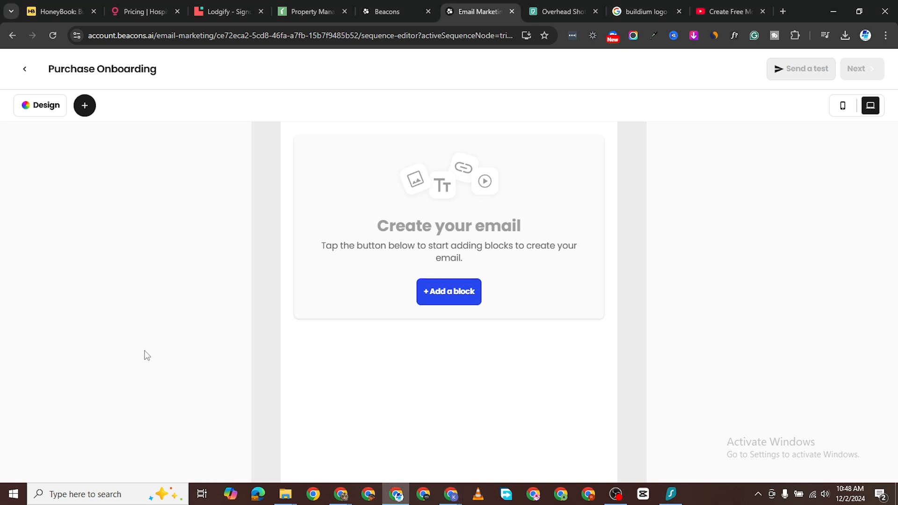
Step: Add a text block opening with 'Howdy' followed by the First Name personalization field
left_click(441, 297)
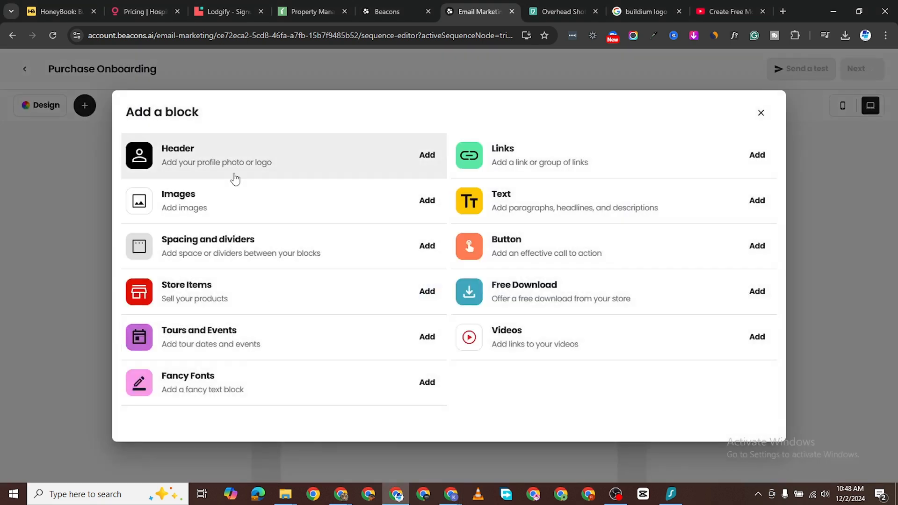
left_click(542, 223)
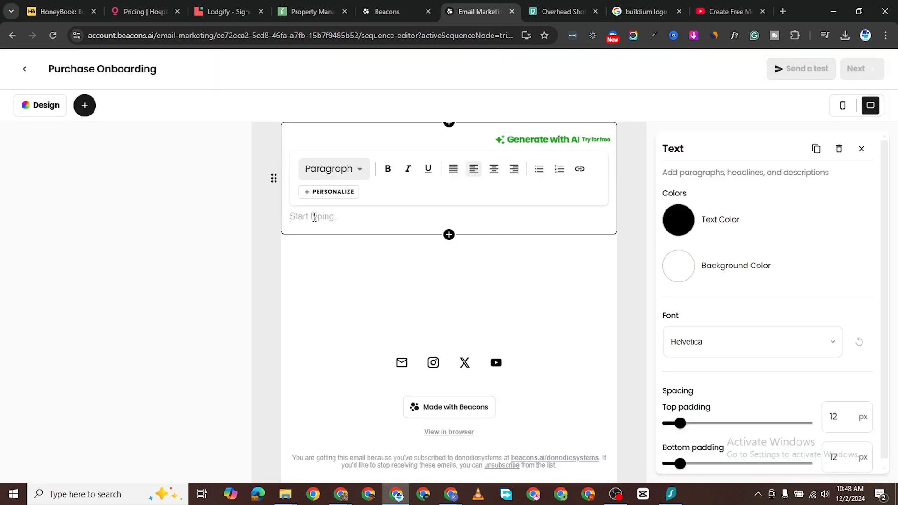
type("Ho")
left_click(342, 192)
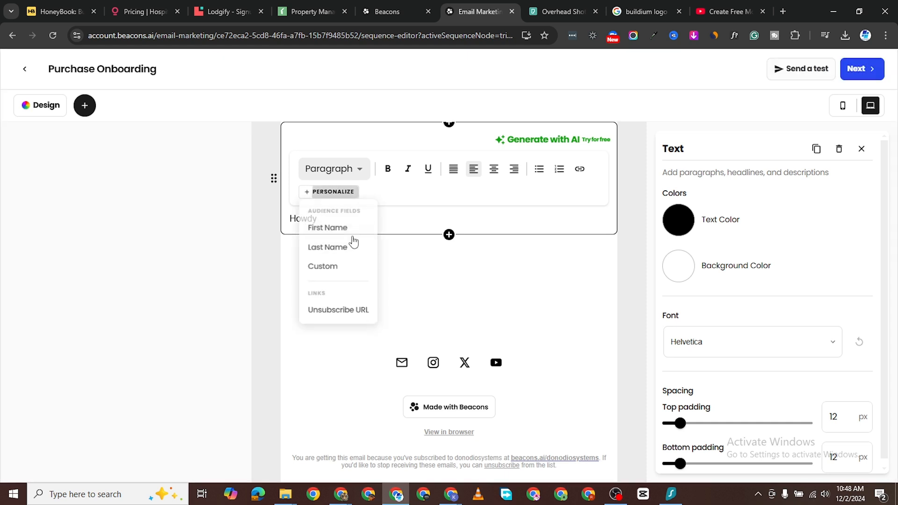
left_click(329, 229)
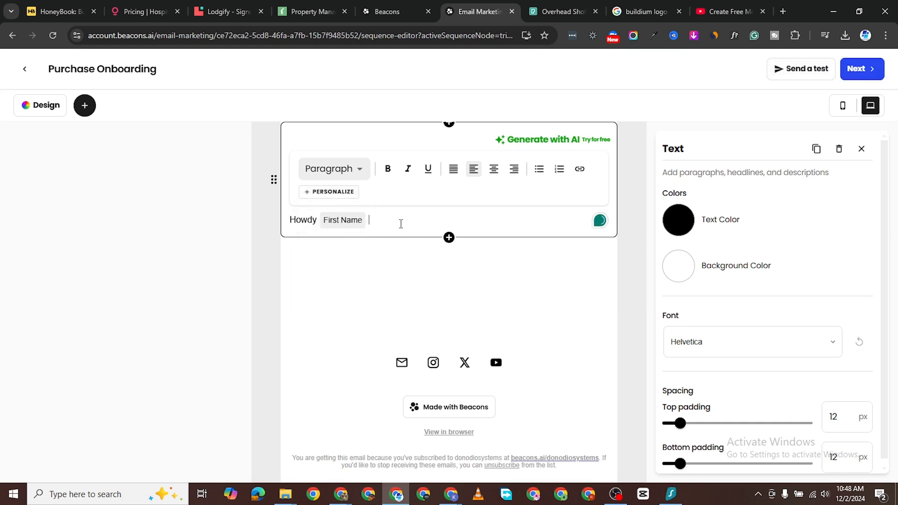
key("Return")
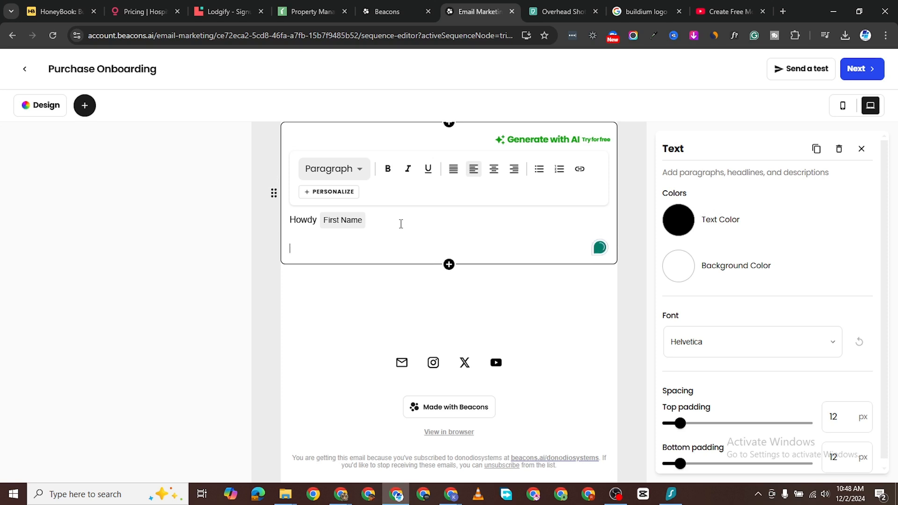
Step: Write a line thanking the buyer for the course, then 'Here's the download link below:'
type("You're")
key("BackSpace")
key("BackSpace")
key("BackSpace")
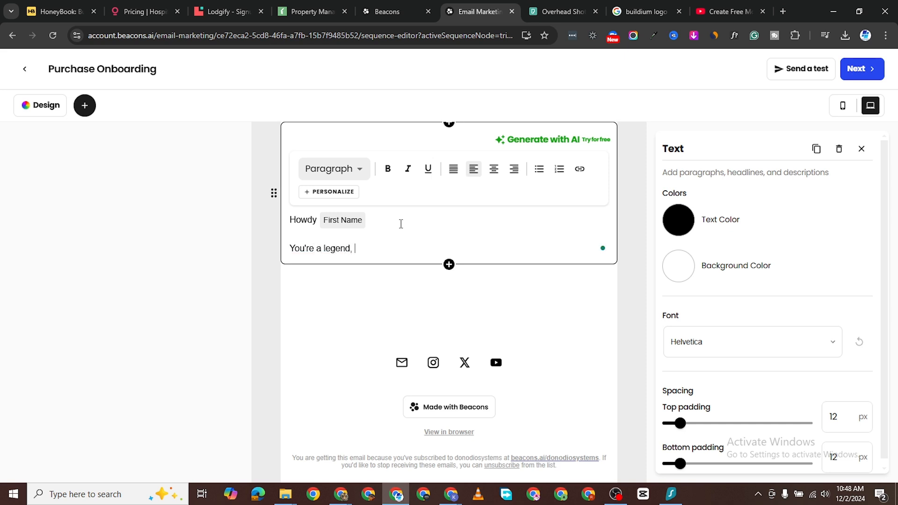
type("caus")
key("BackSpace")
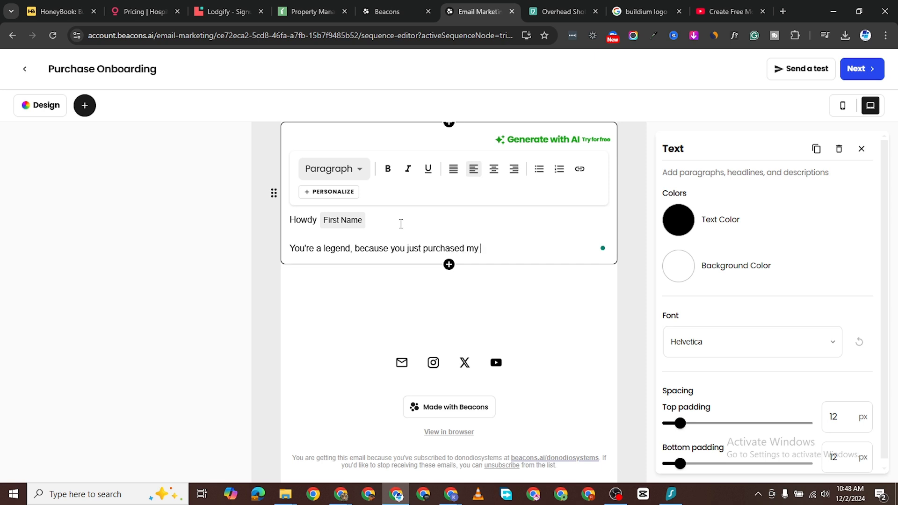
type("rse.")
key("Return")
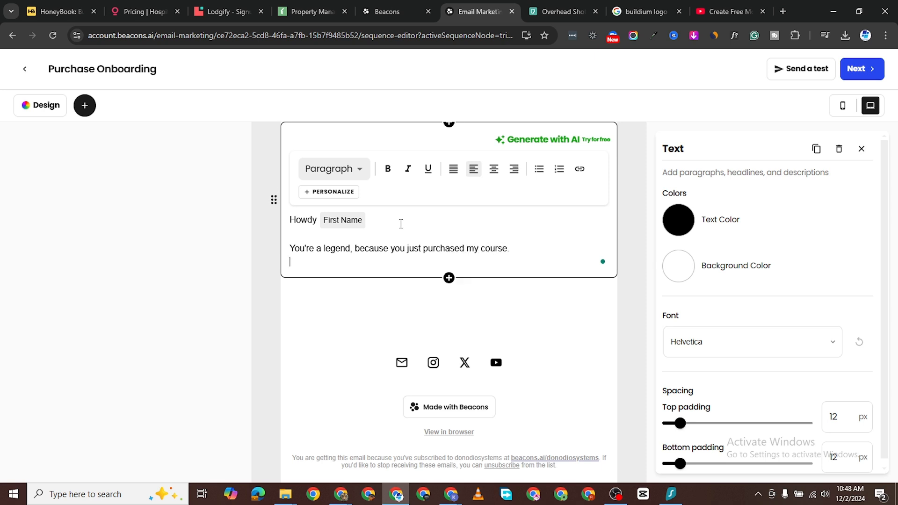
type("Here's the download link")
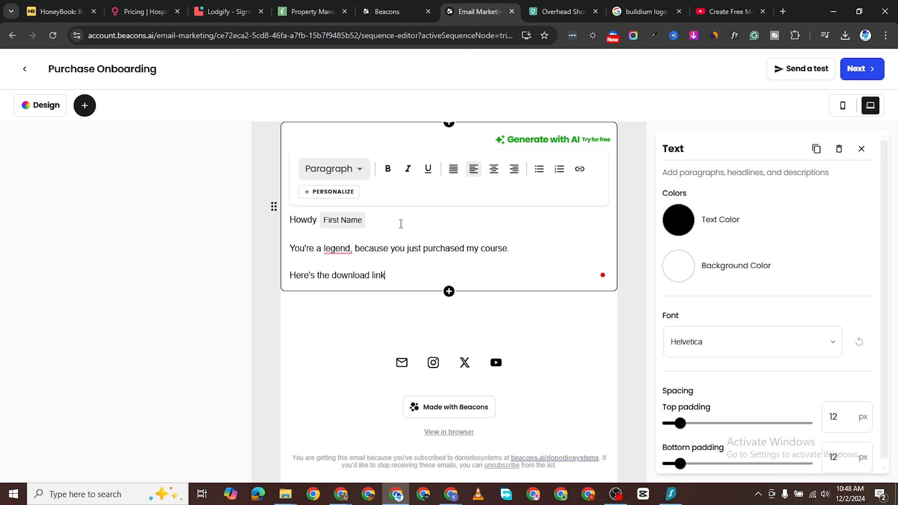
type("below:")
key("Return")
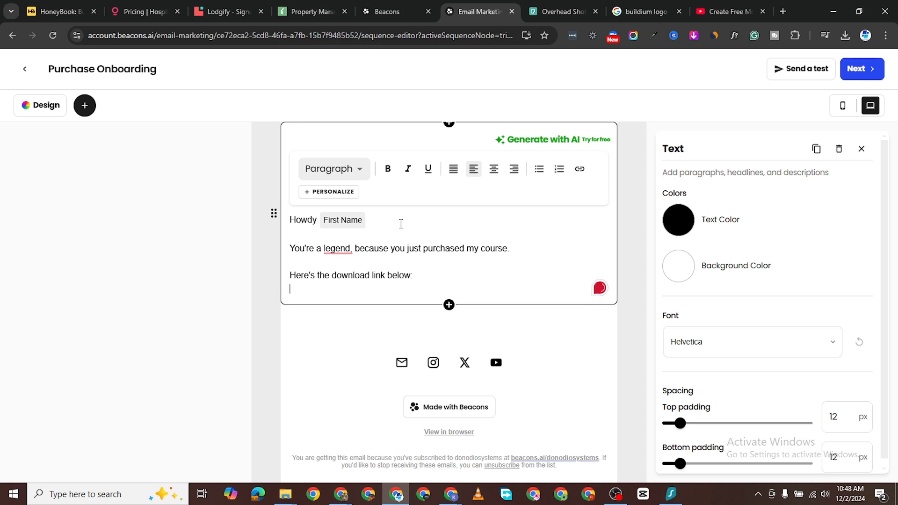
Step: Add a 'Full Access' line and begin 'Don't forget to write us in case you have any issues viewi…'
type("Full Access")
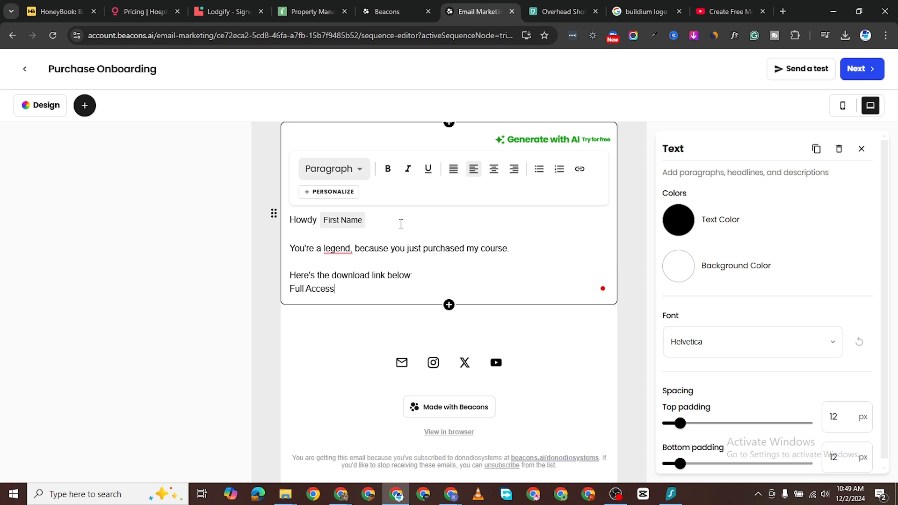
key("Return")
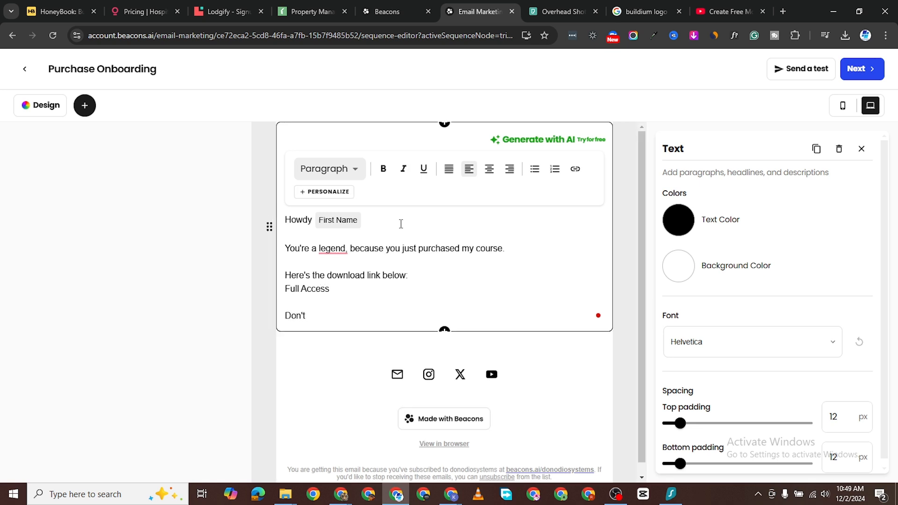
type("Don't forget top")
key("BackSpace")
type("write us in case y")
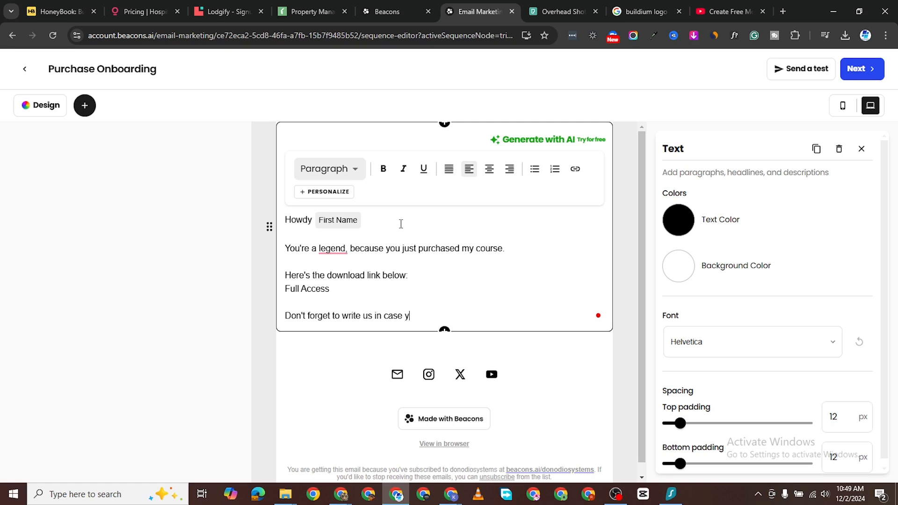
type("ou have any issues")
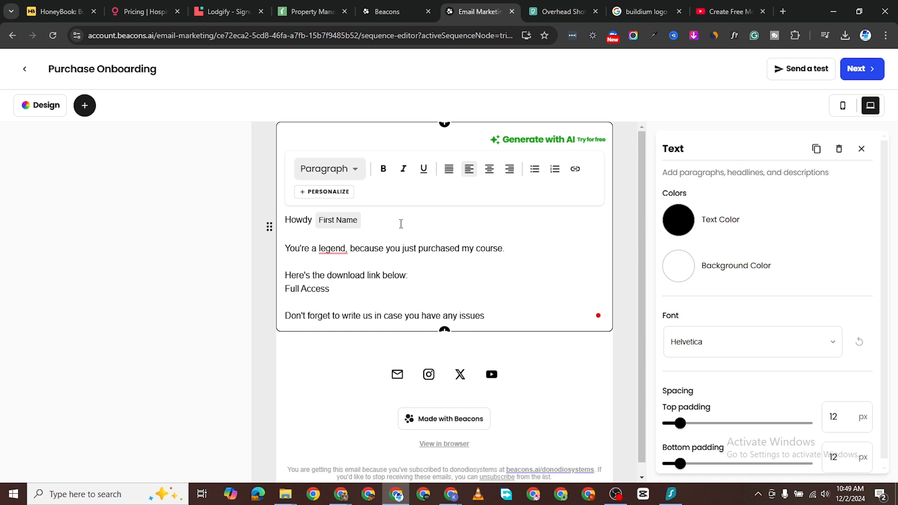
type(" viewing the course")
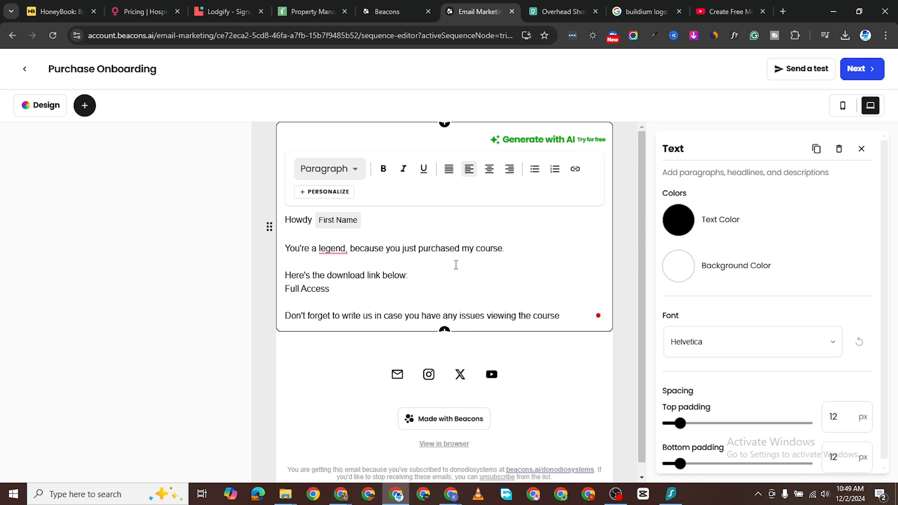
Step: Link the 'Full Access' text to youtube, replacing the rejected # address
triple_click(312, 288)
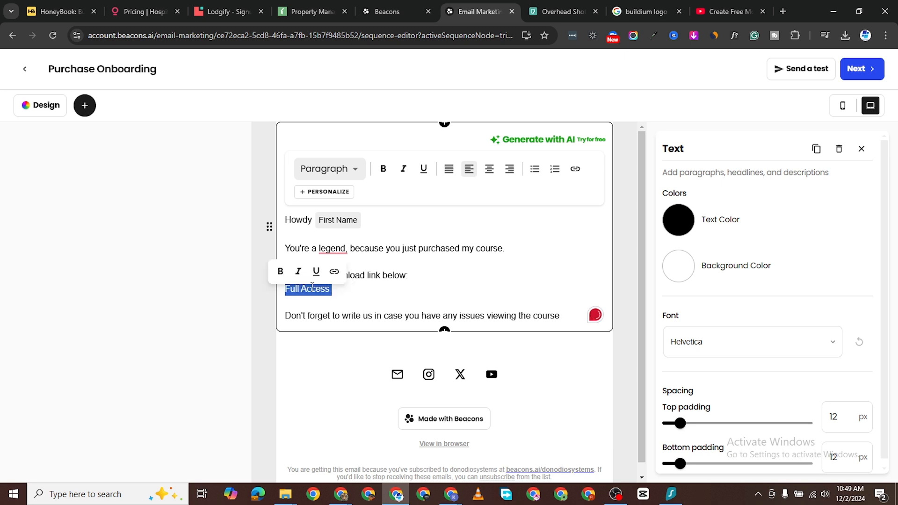
left_click(333, 271)
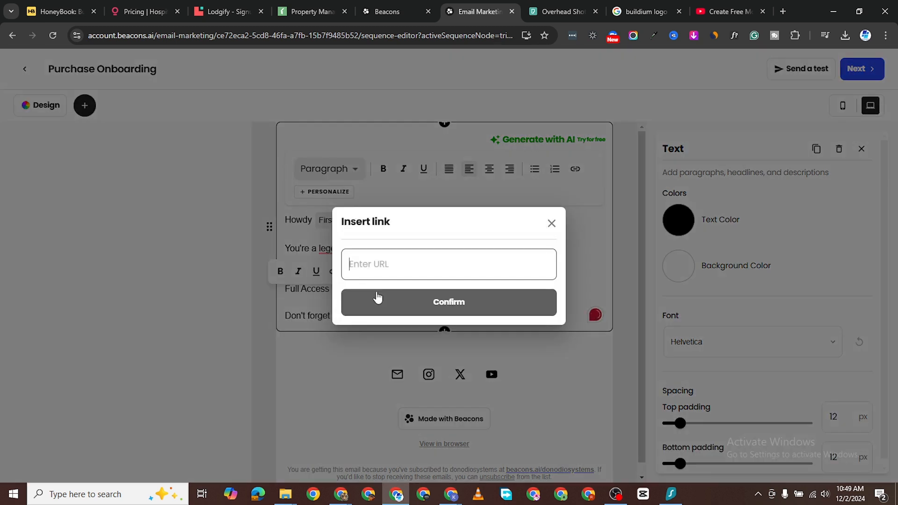
type("#")
left_click(428, 305)
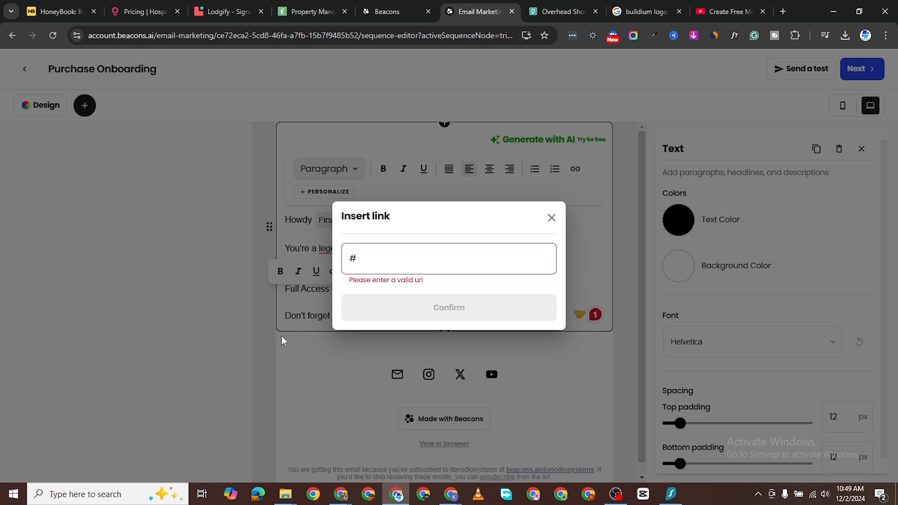
double_click(368, 260)
type("youtube.com")
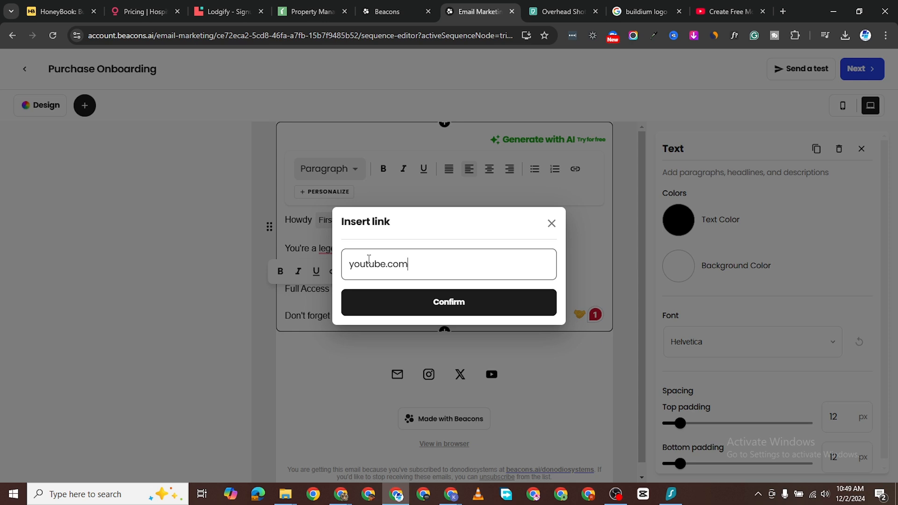
left_click(501, 302)
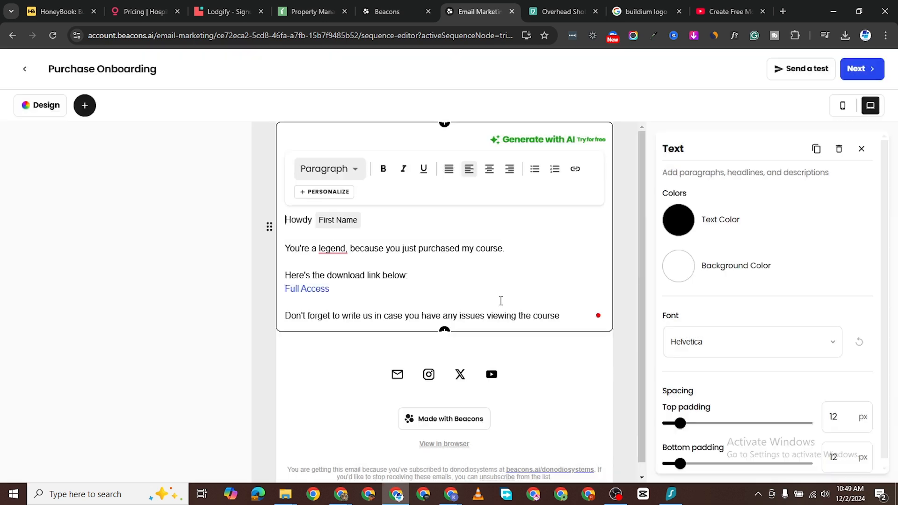
left_click(85, 112)
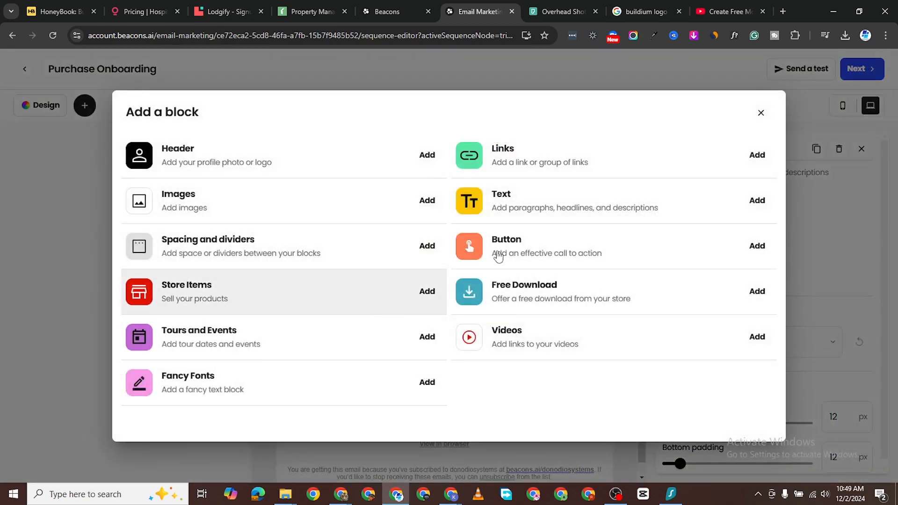
Step: Add a Videos block and upload and accept a photo from the computer as its thumbnail
left_click(550, 343)
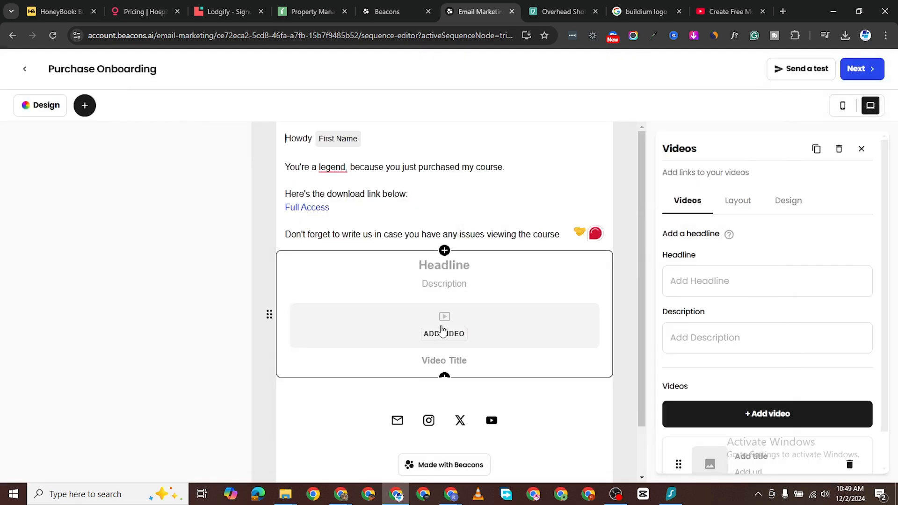
left_click(441, 321)
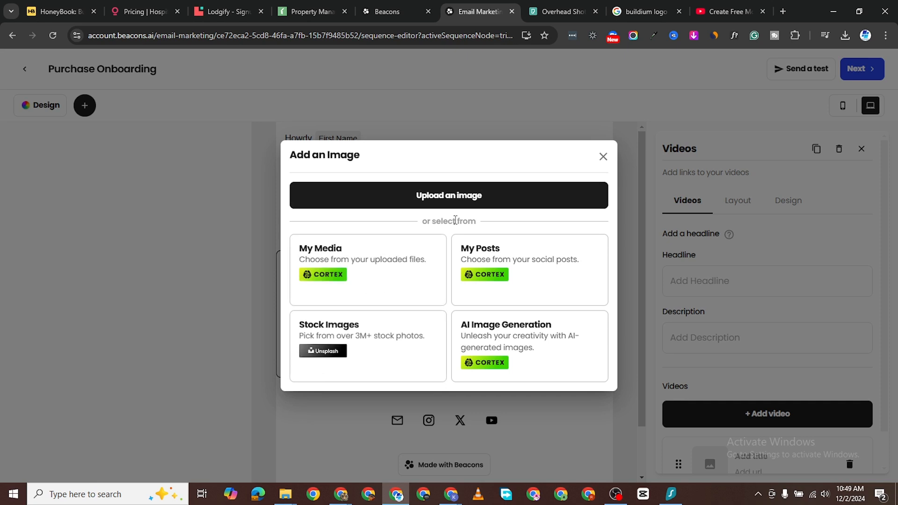
left_click(602, 156)
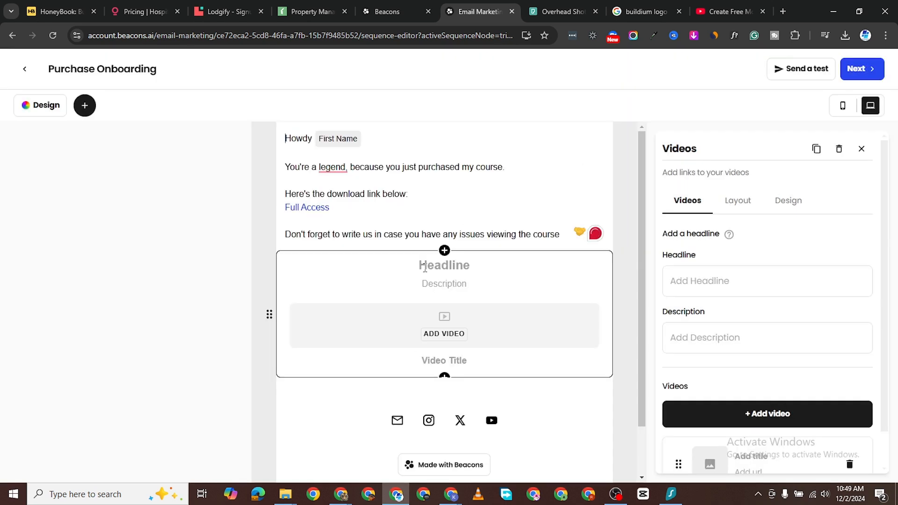
left_click(447, 335)
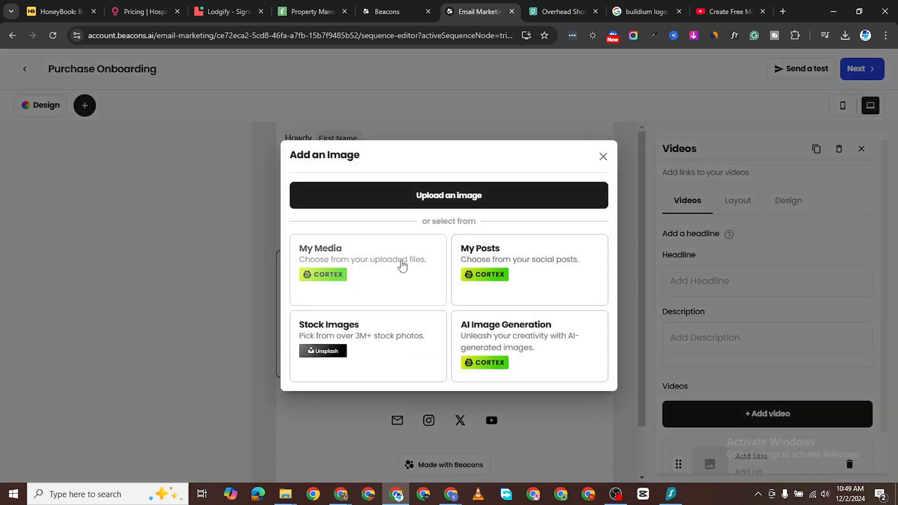
left_click(435, 197)
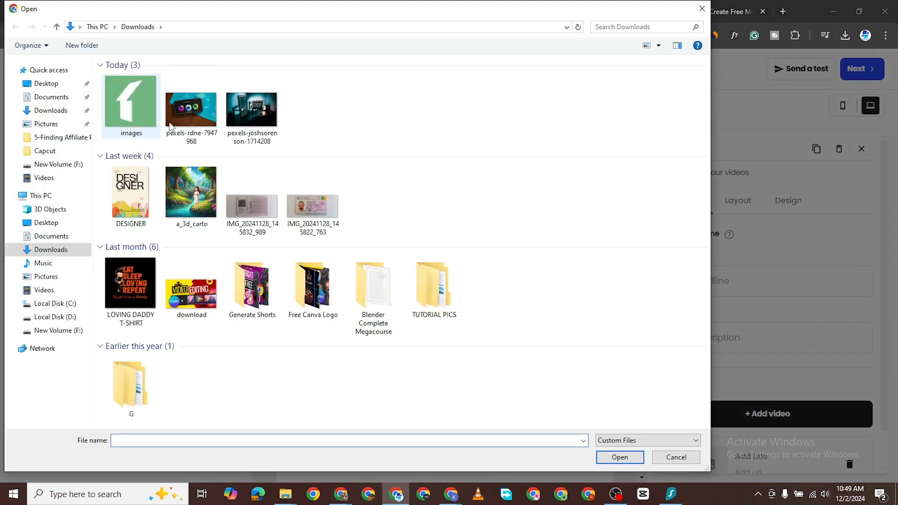
double_click(187, 110)
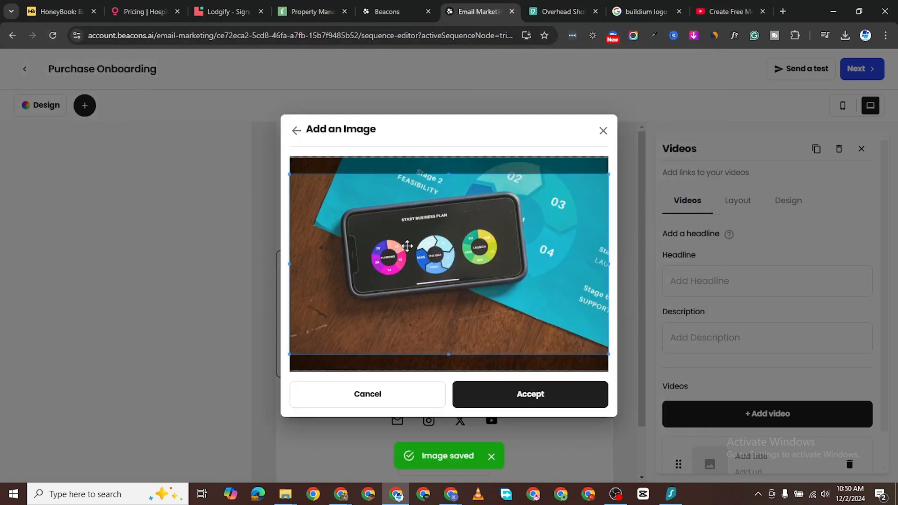
left_click(513, 400)
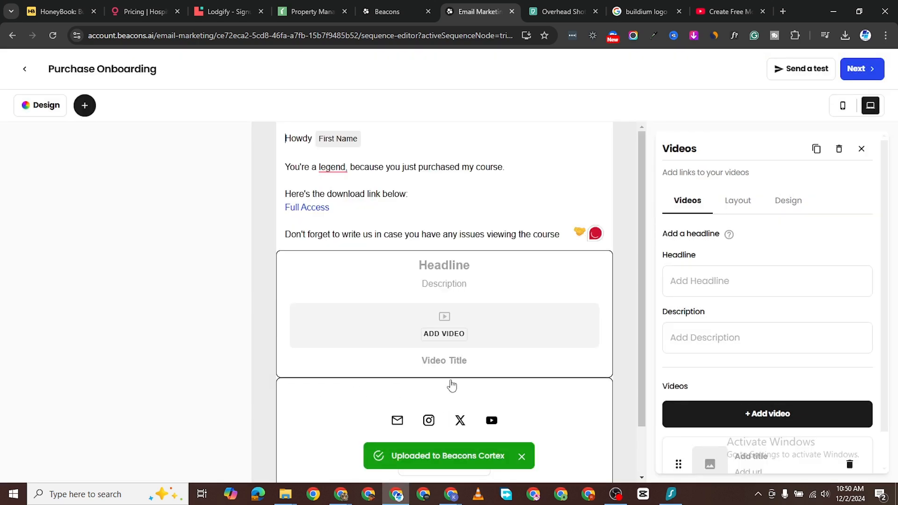
Step: Title the video 'Getting To Yes', headline 'Watch This Video', and describe it 'Learm to persuage'
scroll(453, 313, "down", 4)
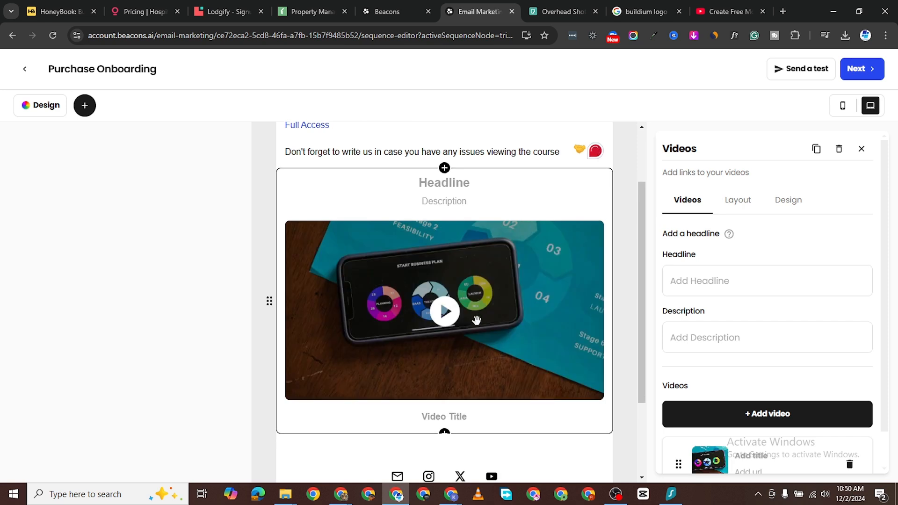
left_click(449, 309)
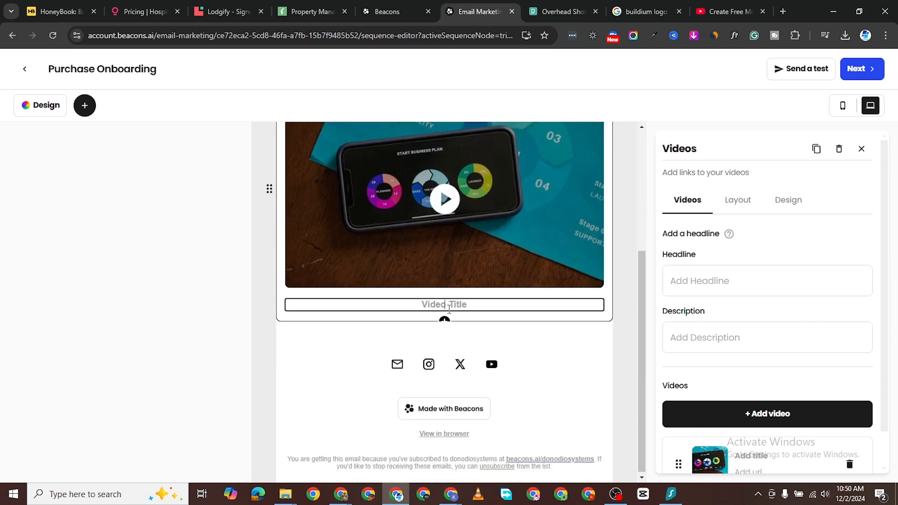
type("Ge")
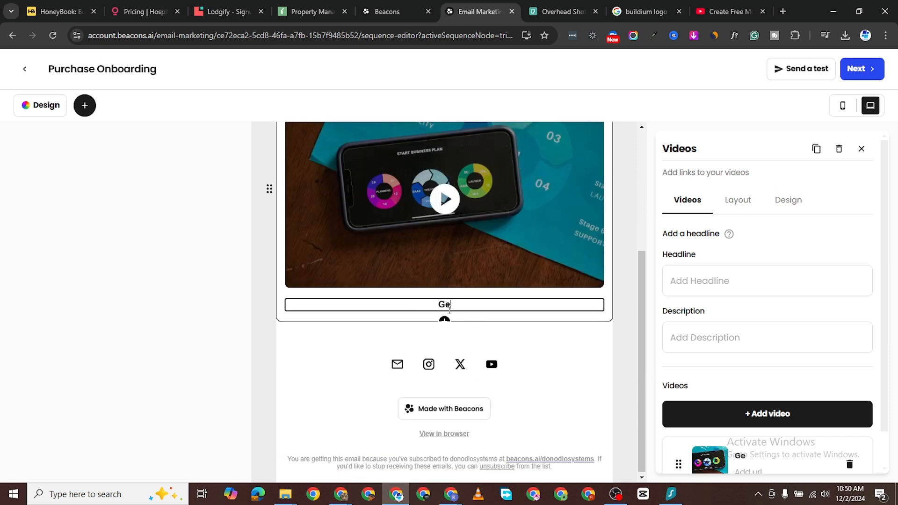
type("tting To Yes")
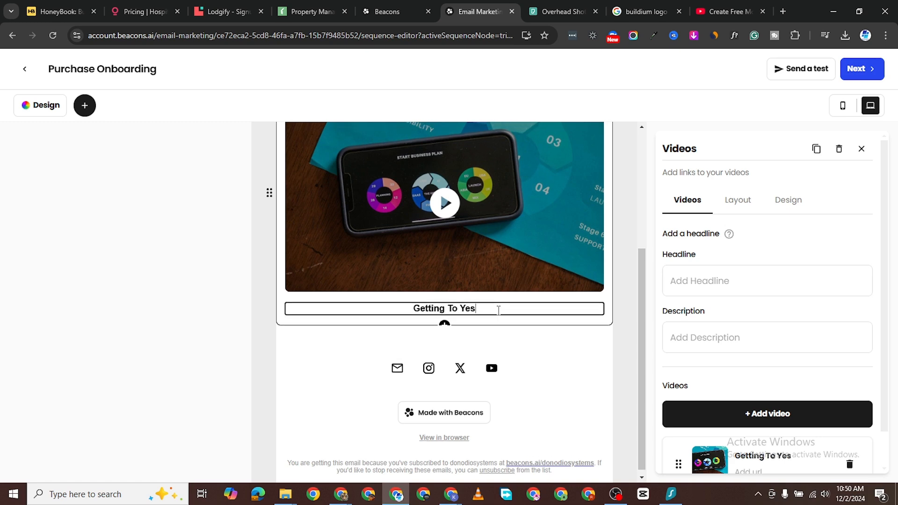
scroll(496, 309, "up", 4)
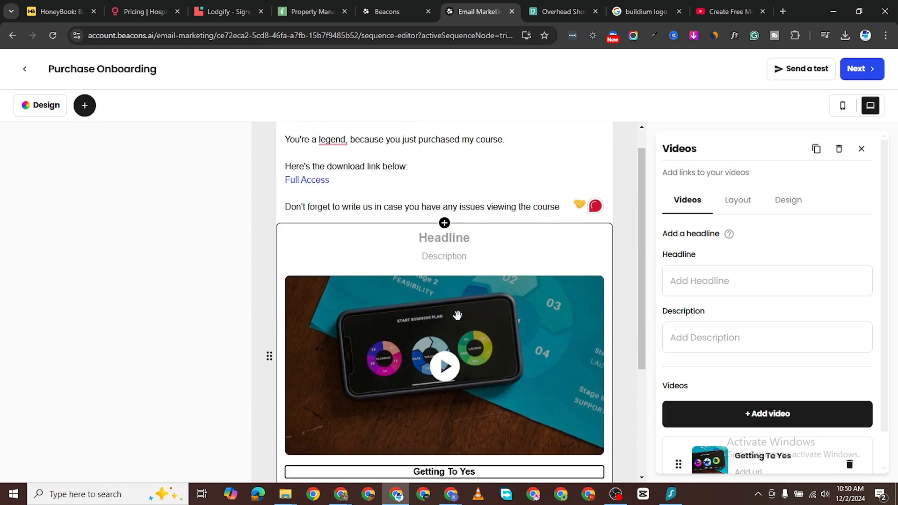
left_click(448, 243)
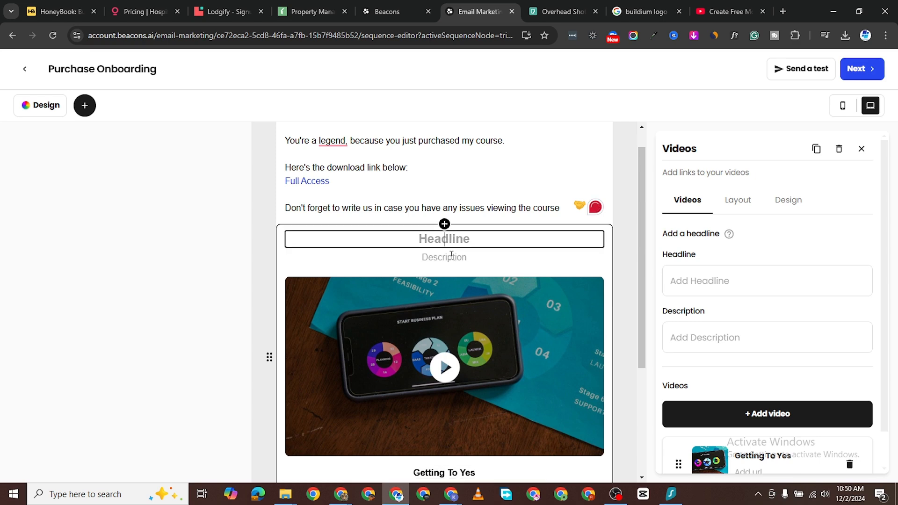
type("Watch Yh")
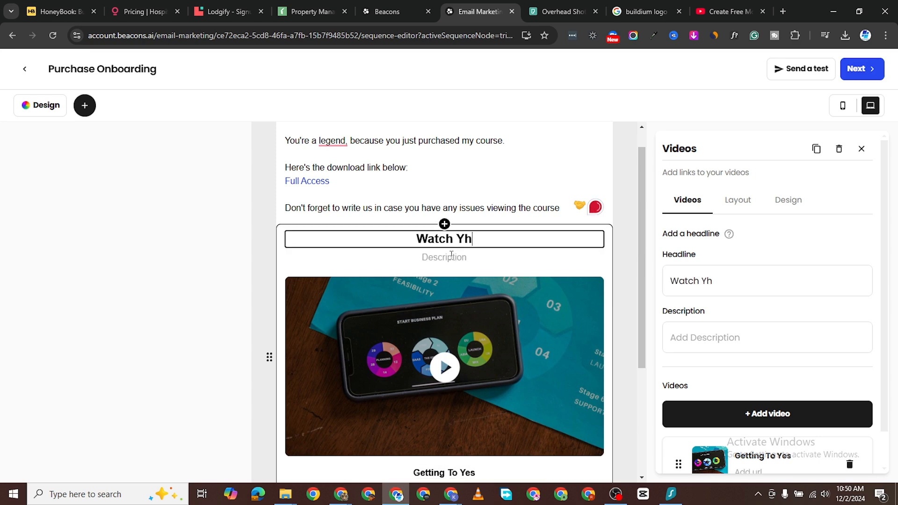
key("BackSpace")
key("BackSpace")
type("T")
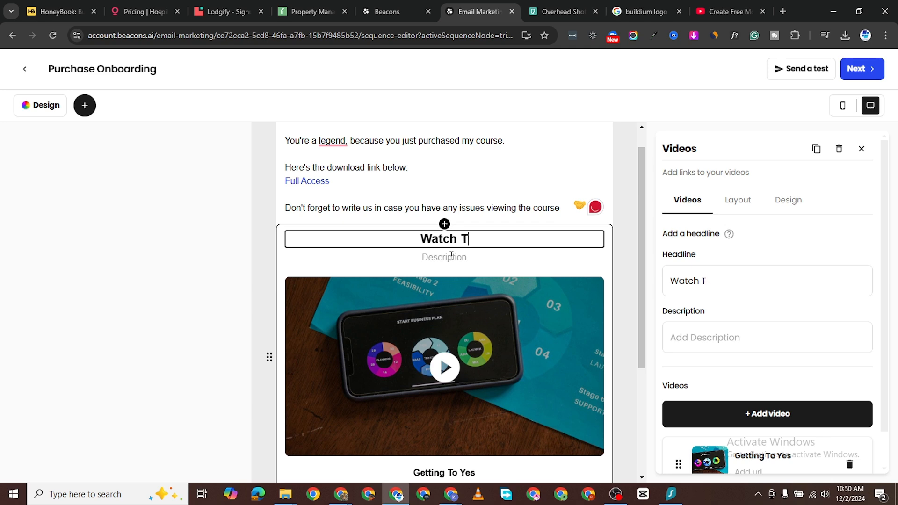
type("his Video")
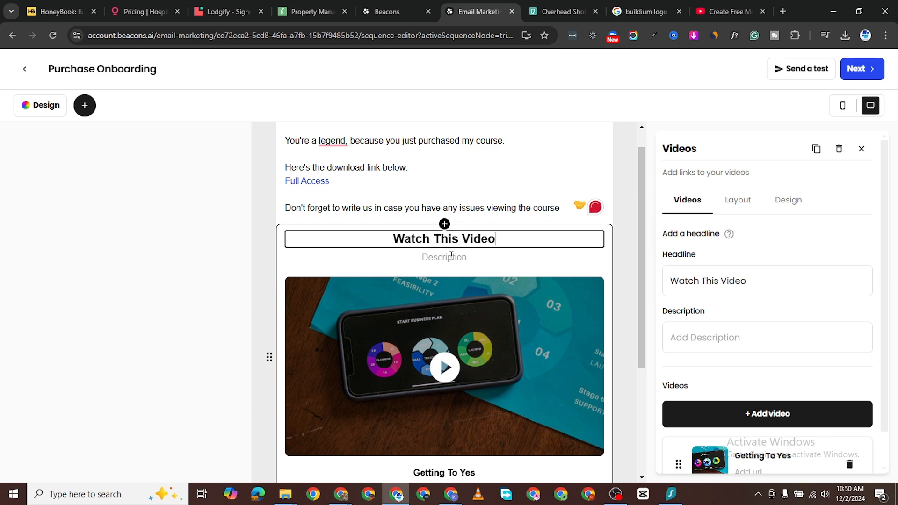
left_click(452, 255)
type("Lea")
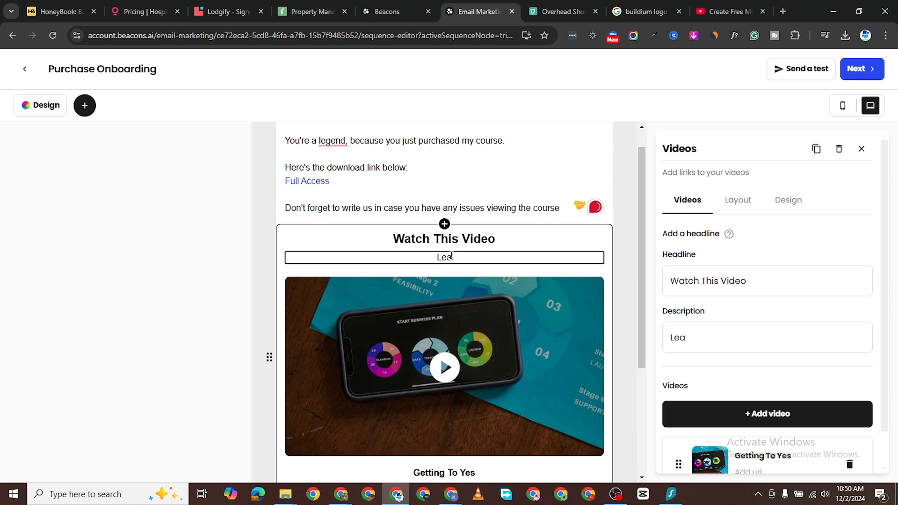
type("rm to persuage")
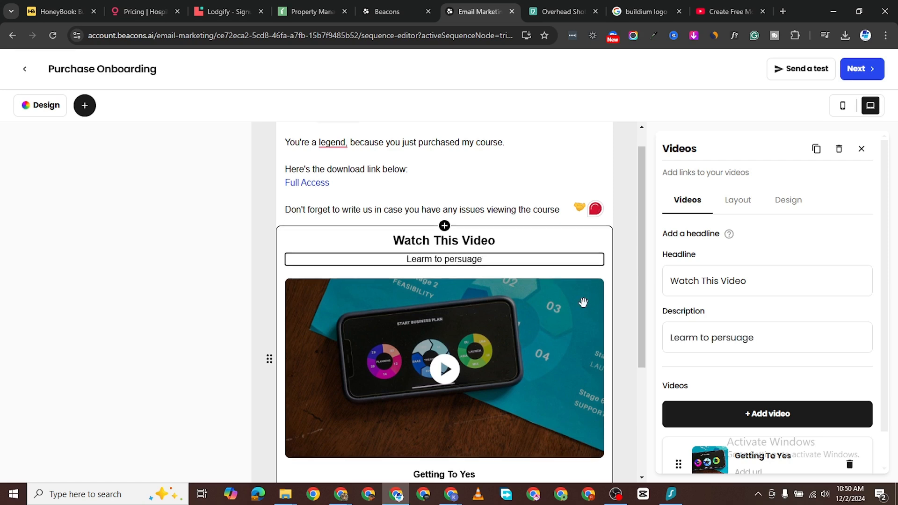
scroll(584, 300, "up", 1)
scroll(451, 234, "down", 3)
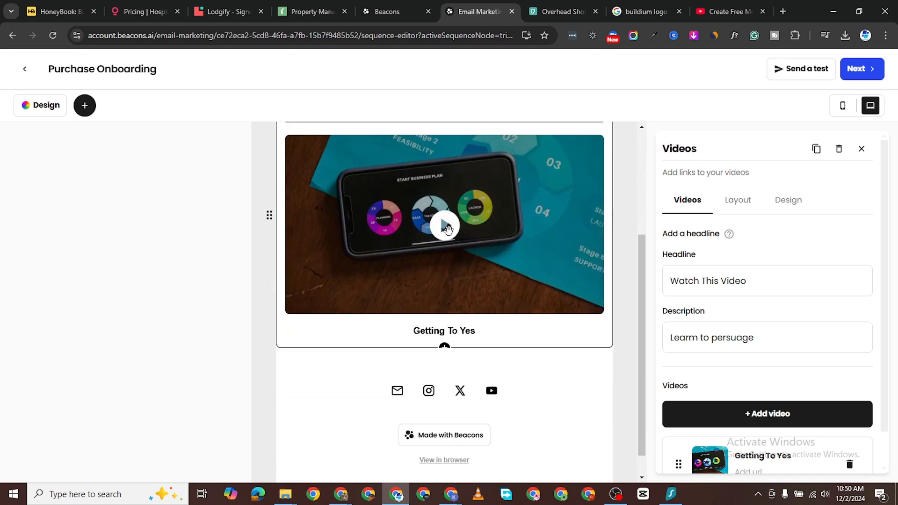
scroll(496, 214, "up", 1)
scroll(496, 214, "up", 1)
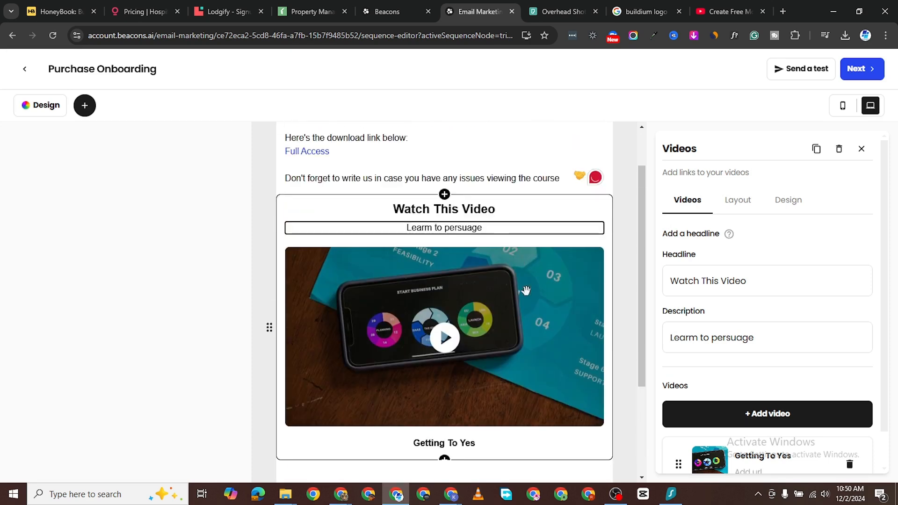
scroll(476, 315, "up", 2)
scroll(475, 315, "down", 3)
scroll(770, 321, "down", 1)
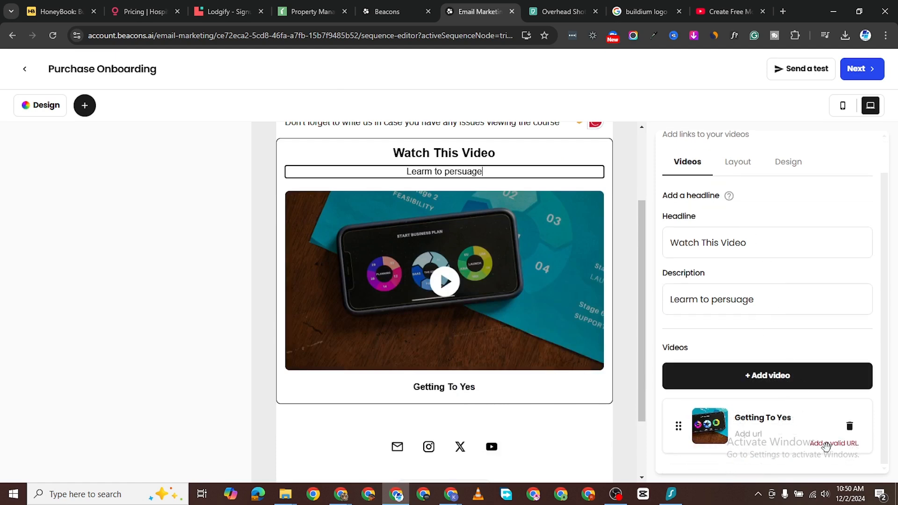
Step: Add a second video entry, then delete the empty entry again
left_click(761, 378)
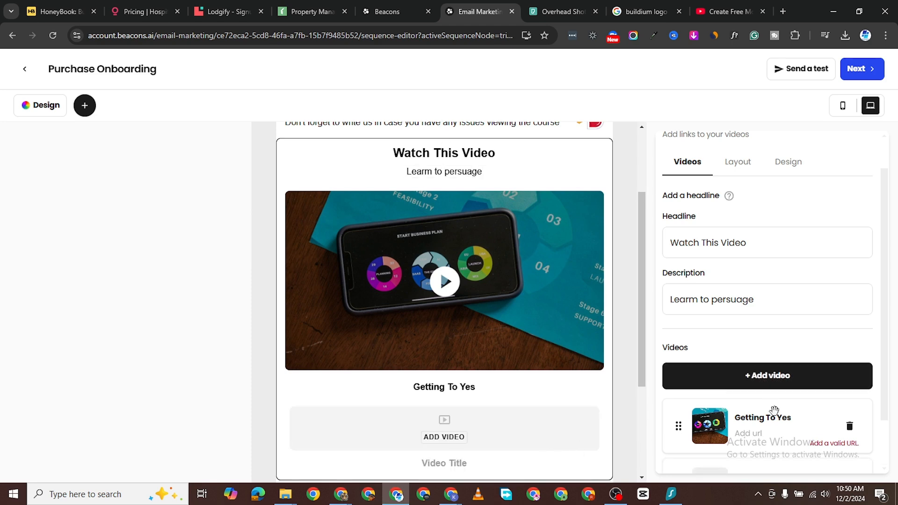
scroll(775, 410, "down", 1)
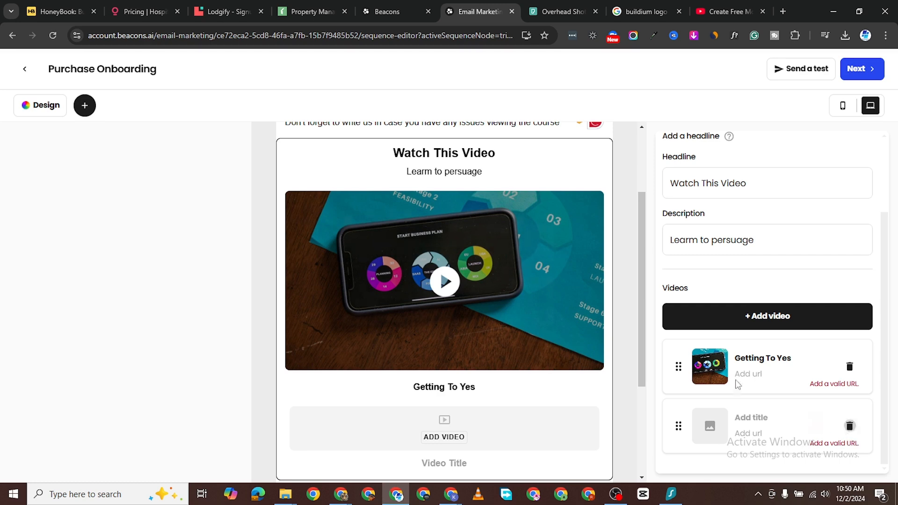
left_click(850, 426)
left_click(491, 311)
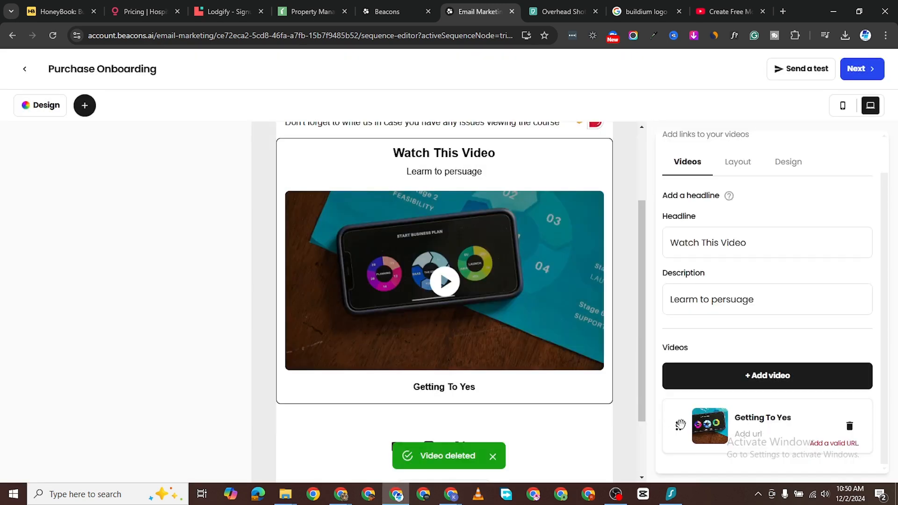
Step: Review the video entry and layout options, then delete the Getting To Yes video
scroll(644, 371, "down", 3)
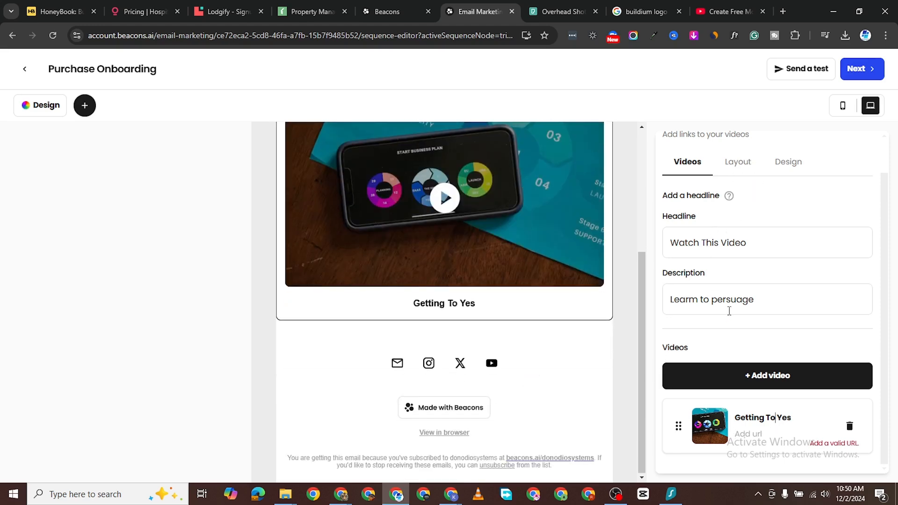
left_click(776, 418)
scroll(830, 431, "up", 1)
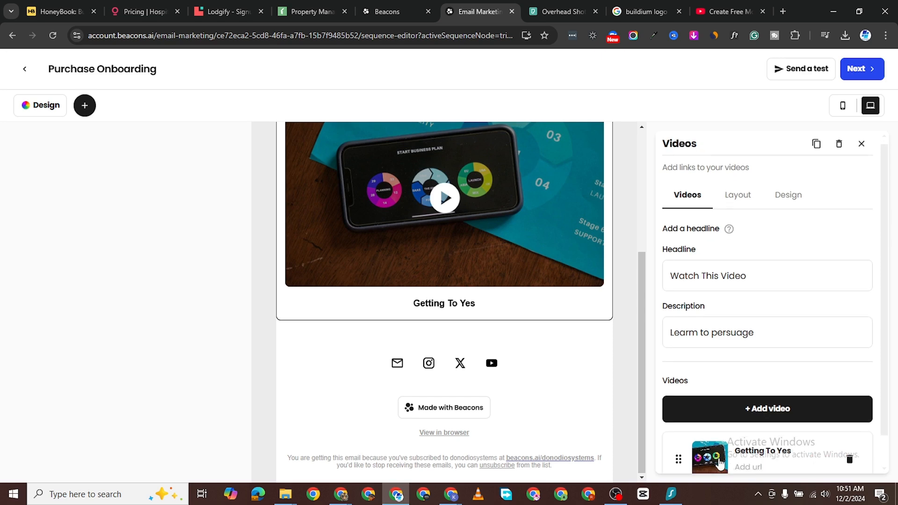
scroll(720, 465, "down", 1)
scroll(430, 307, "up", 4)
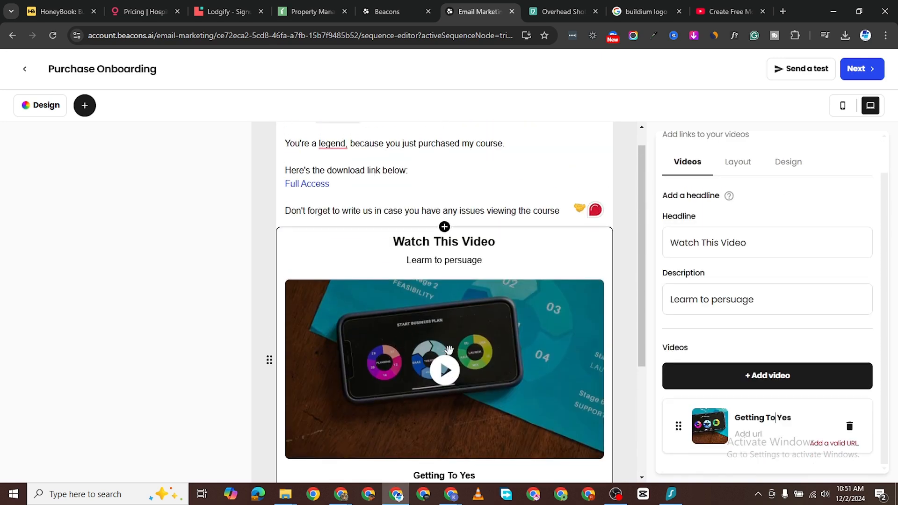
scroll(492, 367, "down", 3)
left_click(758, 164)
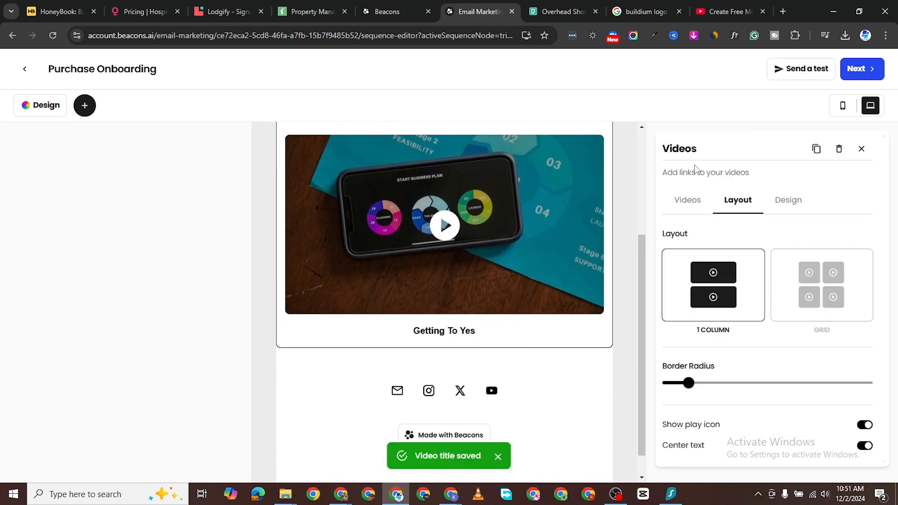
left_click(690, 200)
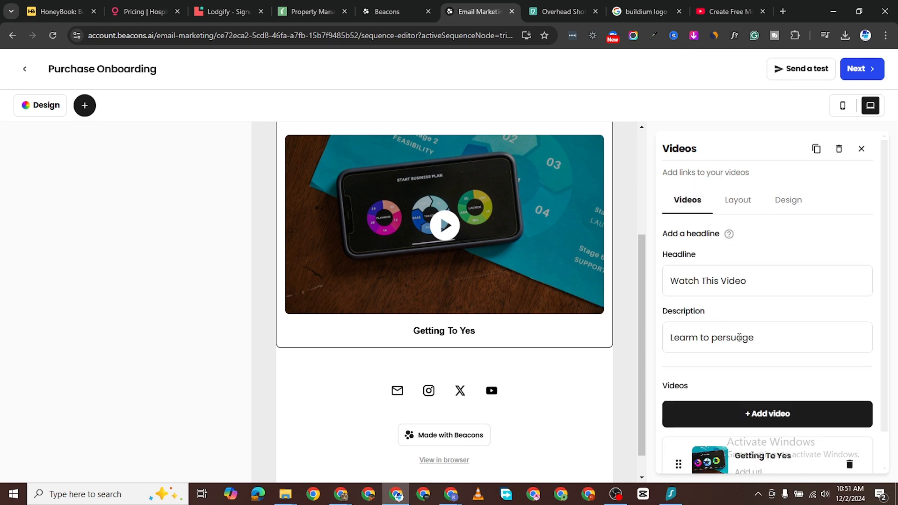
scroll(739, 338, "down", 1)
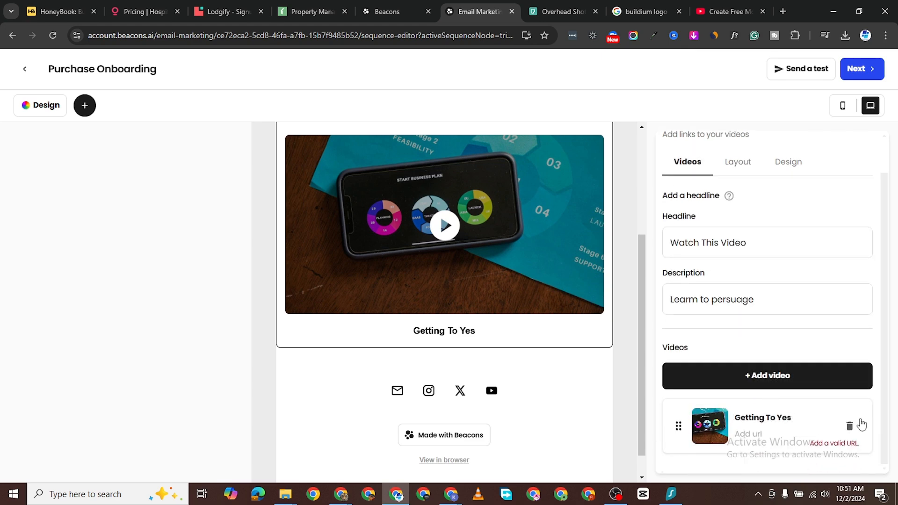
left_click(850, 426)
left_click(464, 303)
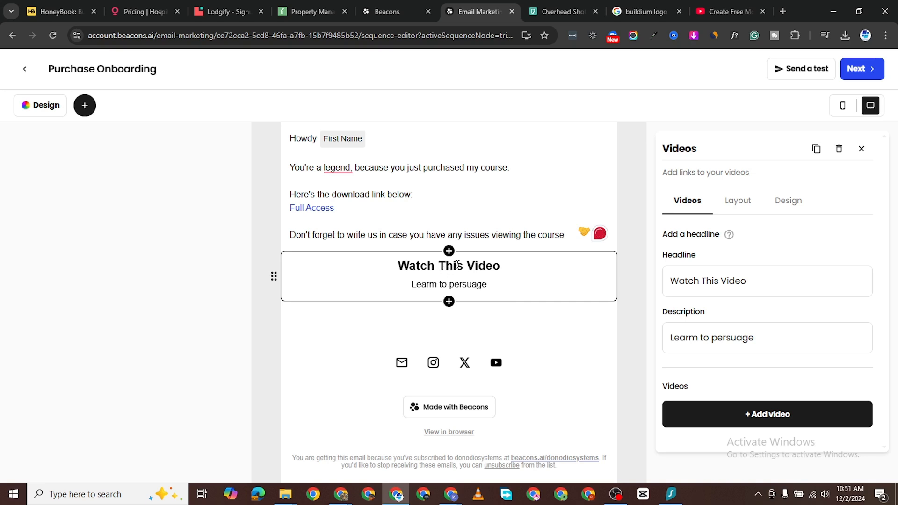
Step: Add a new video to the Watch This Video block and paste the YouTube (youtu.be) link as its URL
left_click(767, 415)
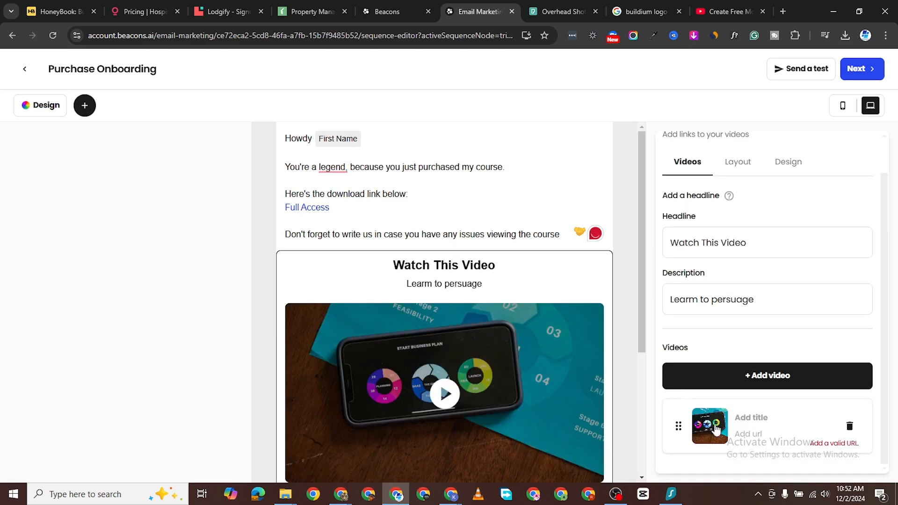
right_click(749, 434)
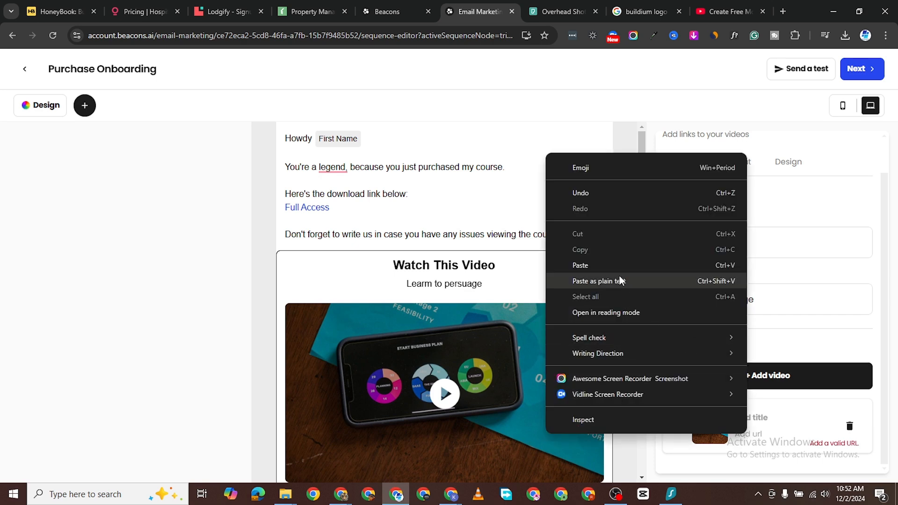
left_click(622, 336)
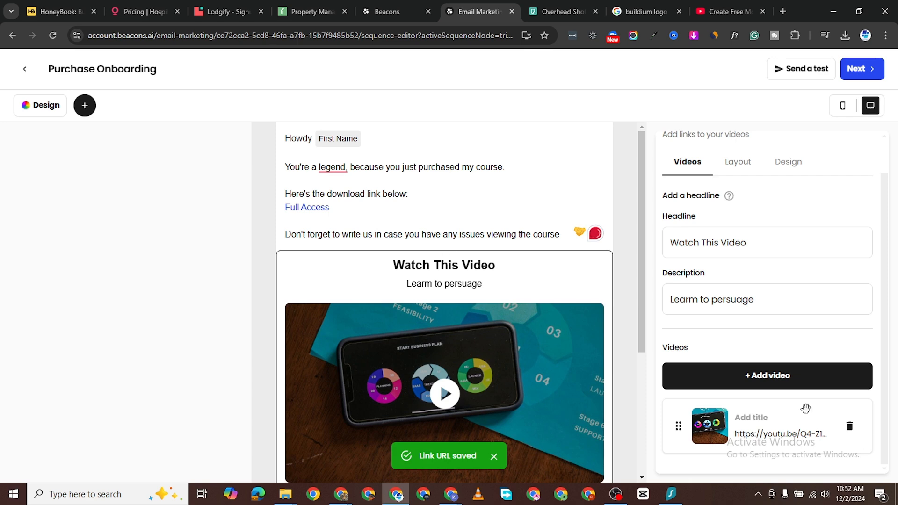
scroll(472, 421, "down", 3)
scroll(501, 328, "up", 2)
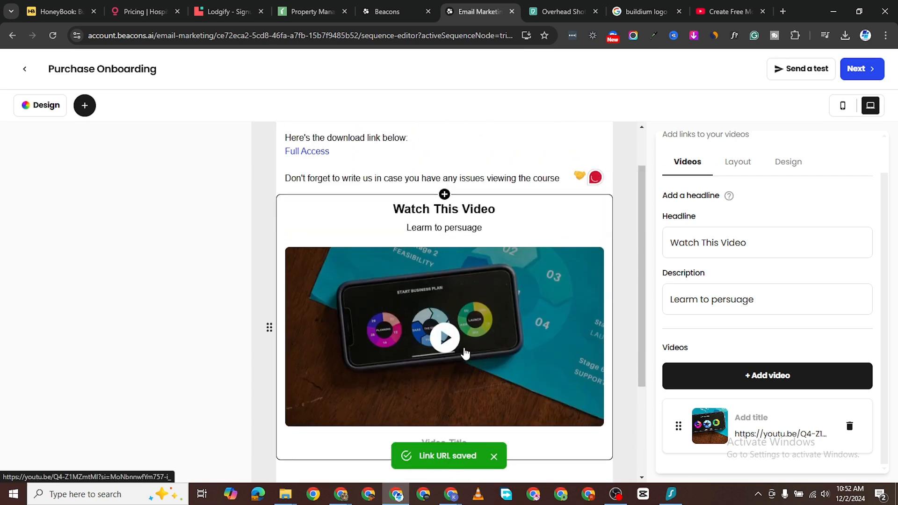
scroll(539, 309, "up", 1)
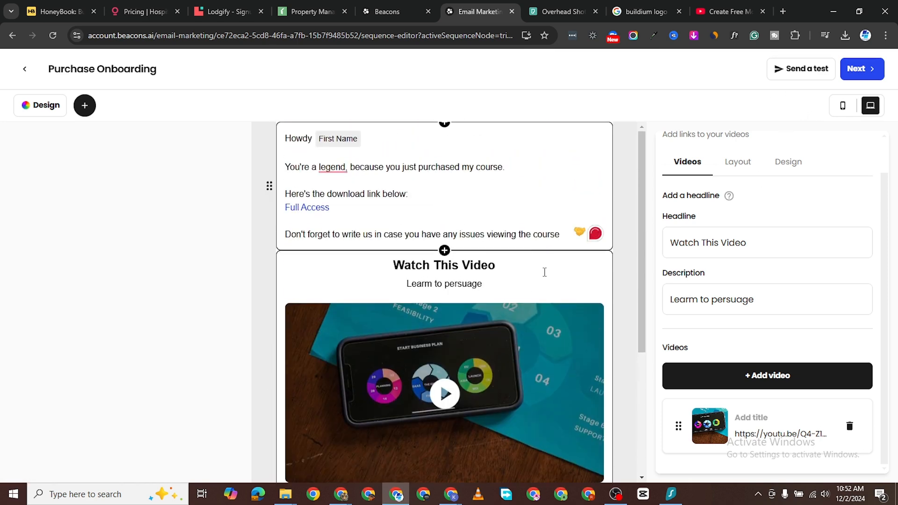
scroll(451, 300, "down", 3)
scroll(412, 224, "up", 3)
Step: Save the Purchase Onboarding email's subject and preview lines, then expand its card in the sequence
left_click(862, 70)
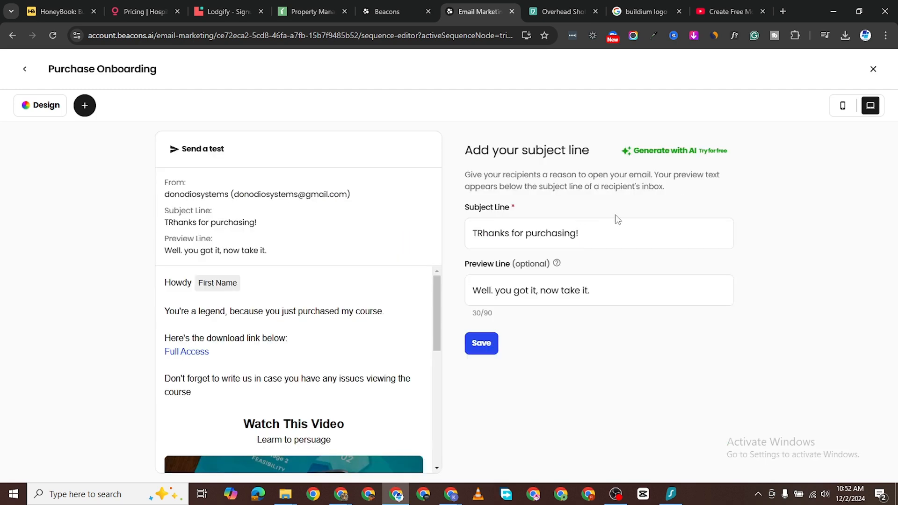
left_click(482, 344)
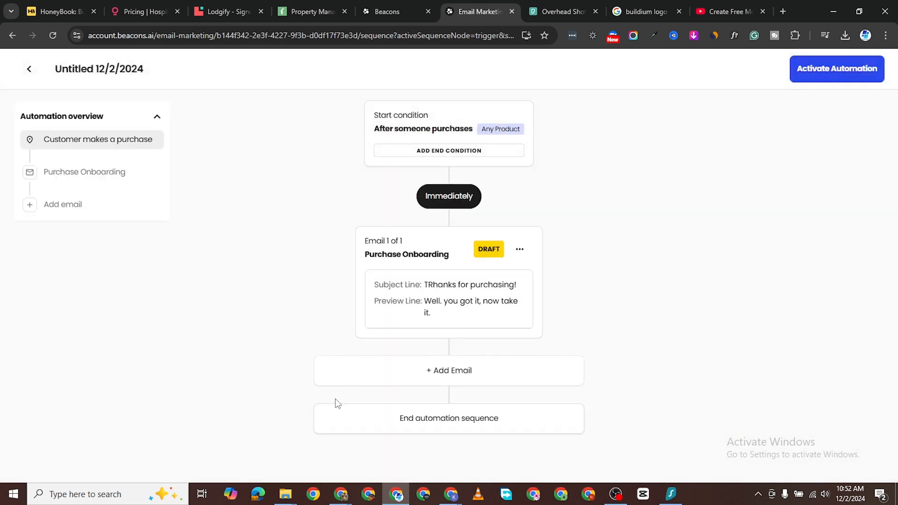
left_click(412, 264)
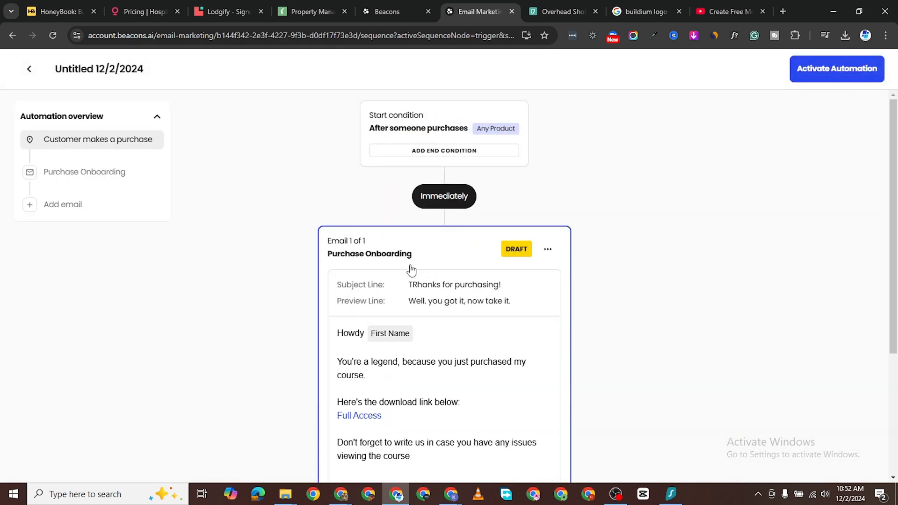
Step: Activate the post-purchase automation so it is listed as actively sending
scroll(414, 234, "down", 1)
scroll(410, 234, "down", 3)
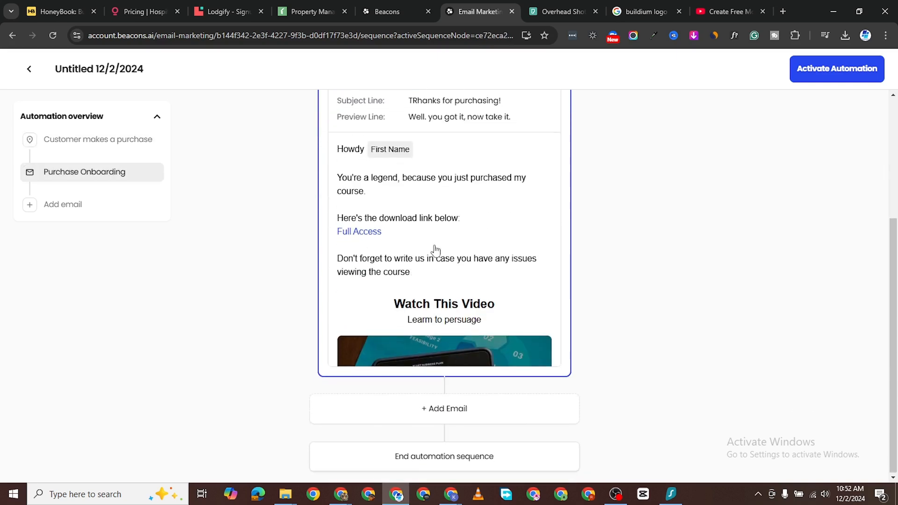
scroll(433, 251, "up", 4)
scroll(482, 327, "down", 4)
scroll(459, 297, "up", 4)
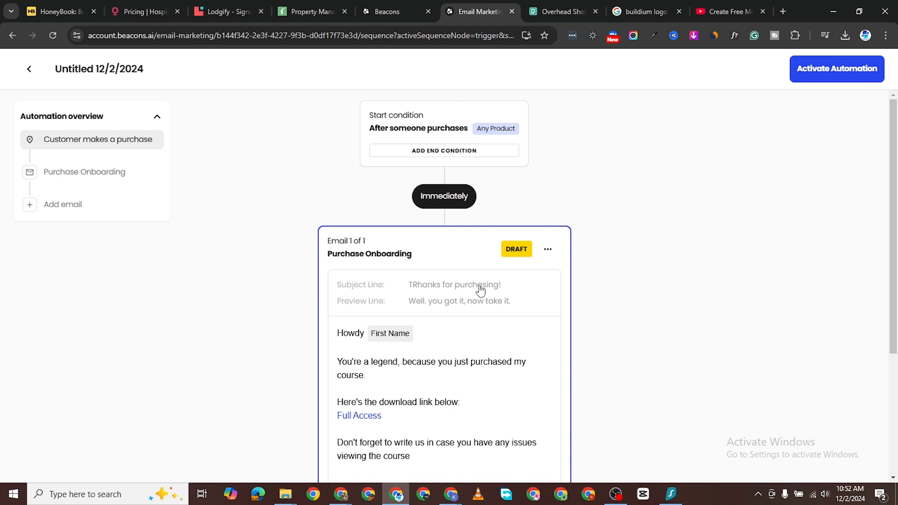
key("alt+Tab")
left_click(840, 71)
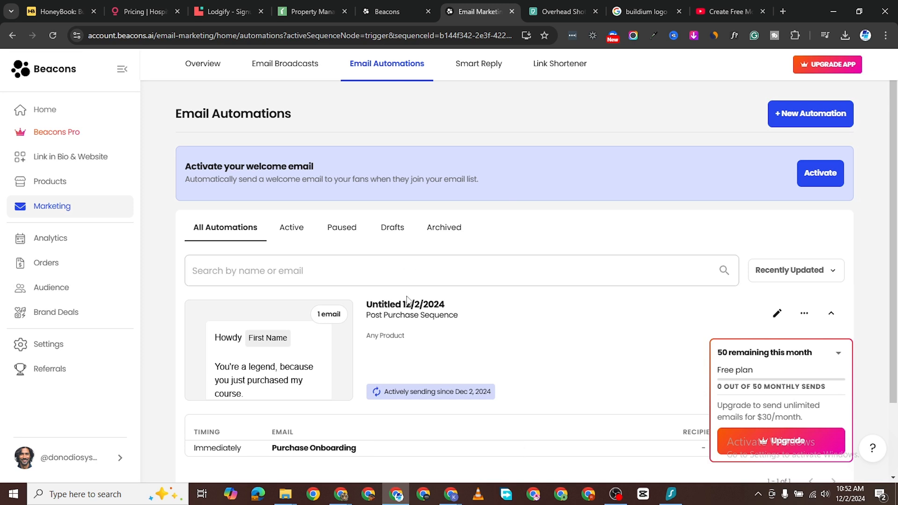
scroll(421, 328, "down", 1)
mouse_move(322, 301)
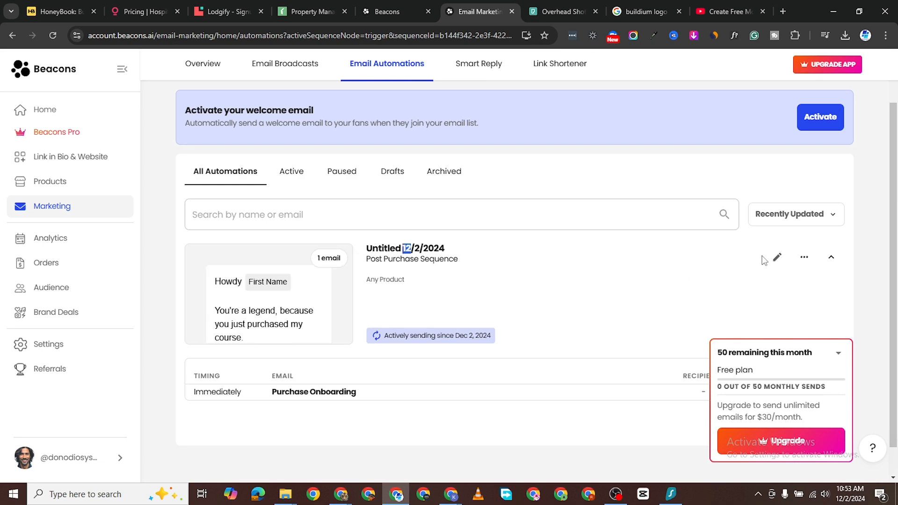
Step: Edit the Purchase Onboarding email and correct its subject line to 'Thanks for purchasing!'
left_click(777, 258)
left_click(382, 259)
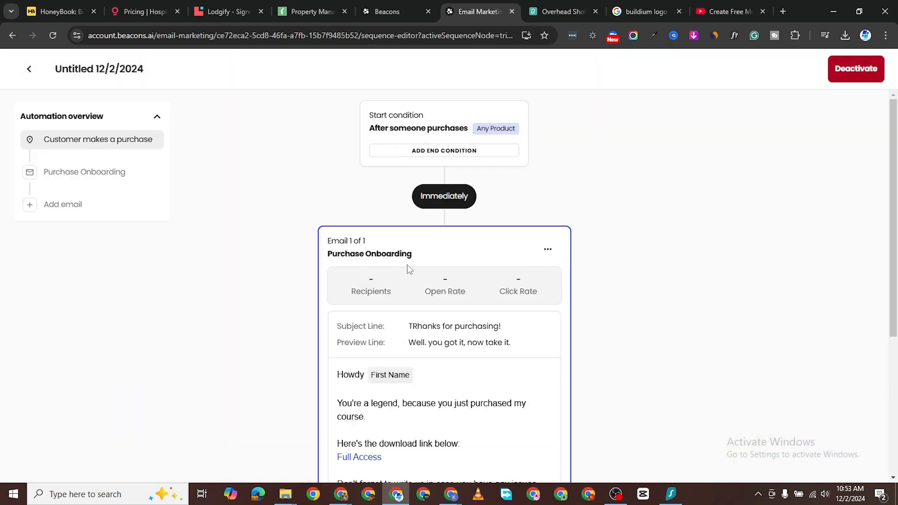
left_click(123, 66)
left_click(863, 70)
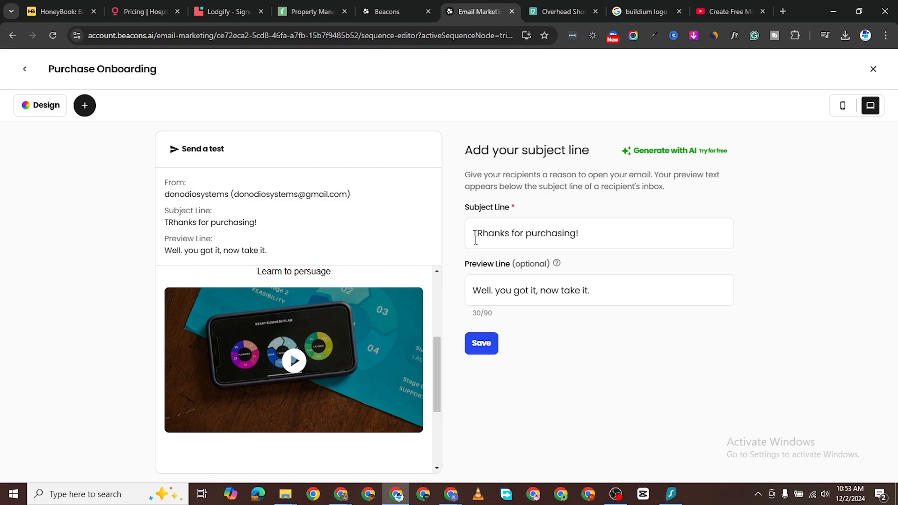
left_click(481, 234)
key("BackSpace")
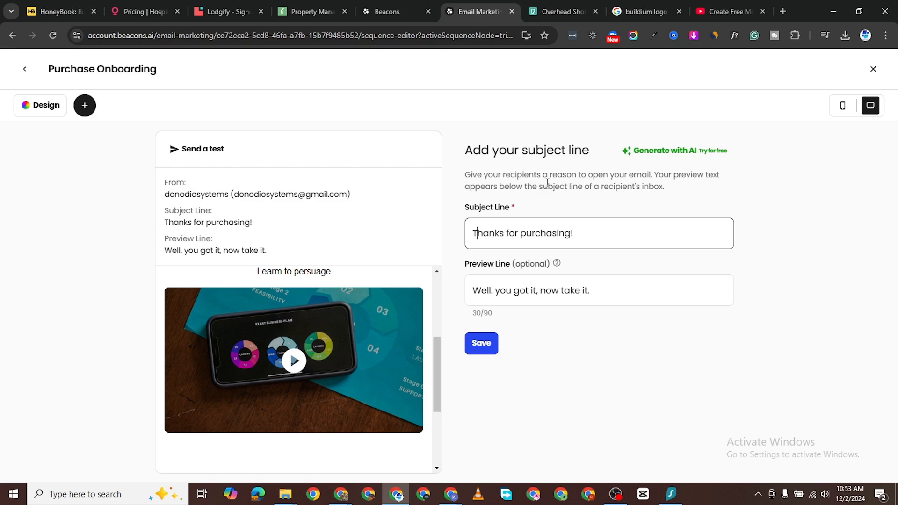
left_click(489, 346)
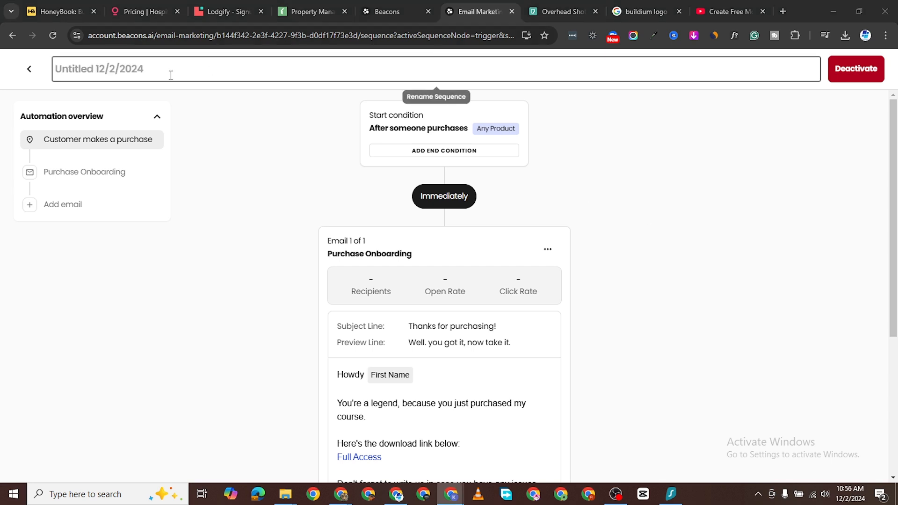
Step: Go to the Marketing overview and start creating a new broadcast email
left_click(25, 71)
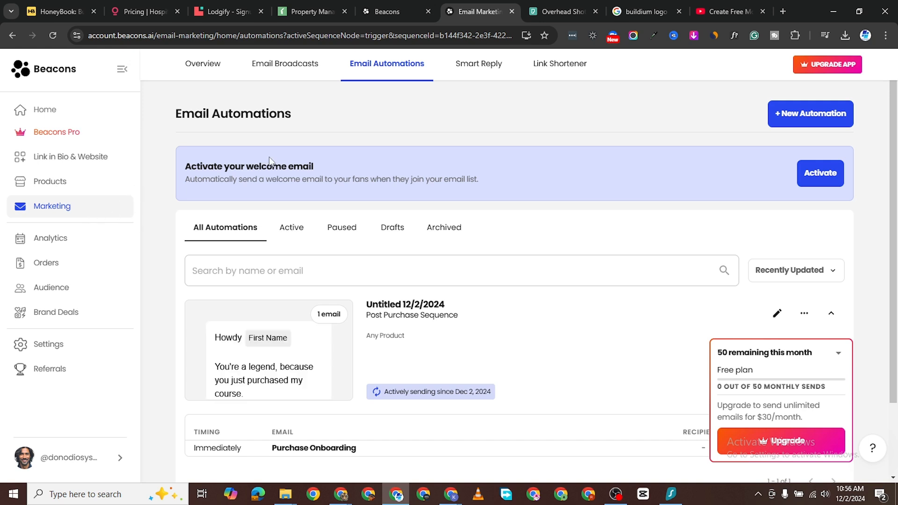
left_click(53, 208)
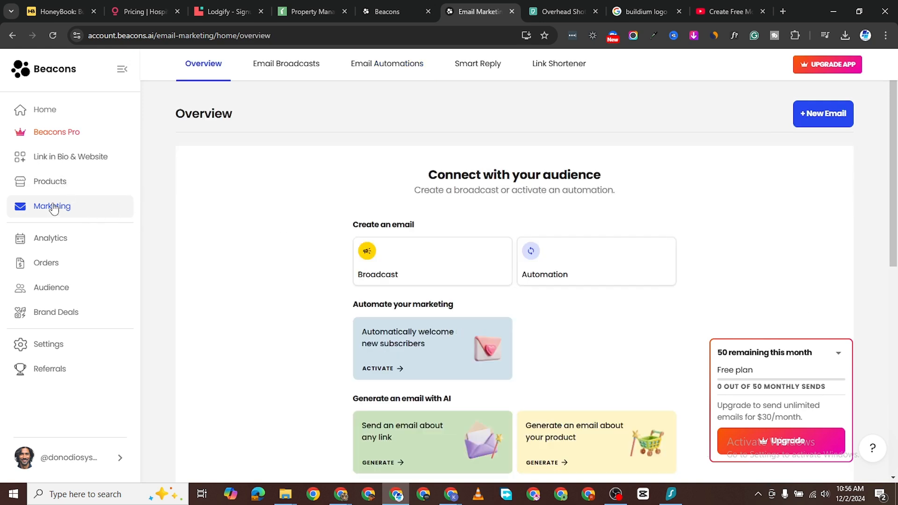
scroll(445, 262, "down", 1)
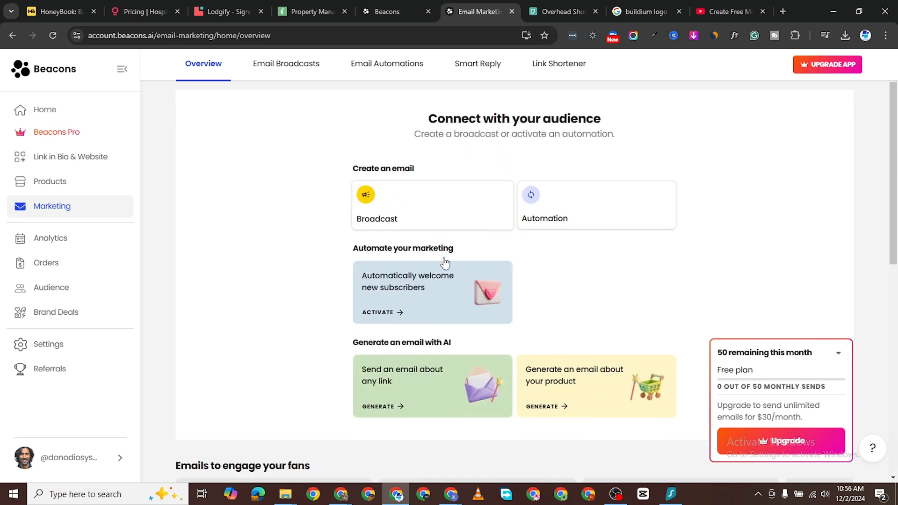
left_click(435, 207)
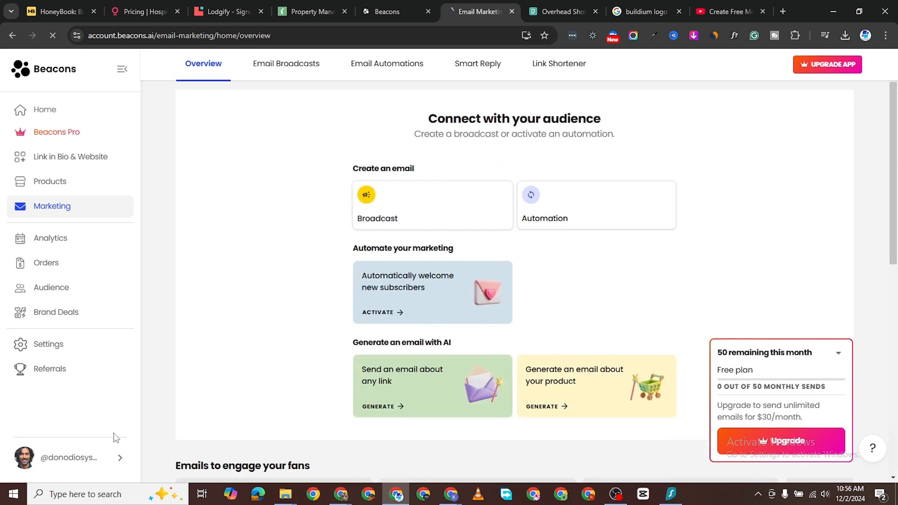
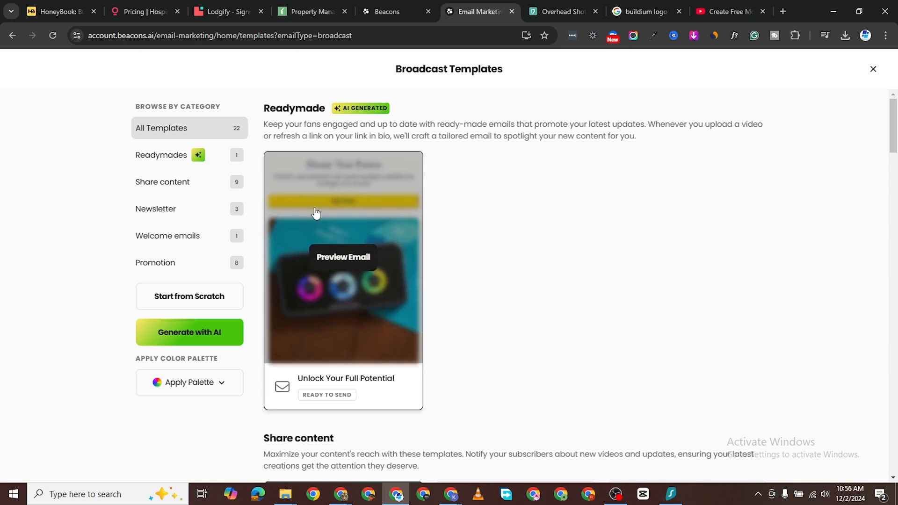
Step: Browse the broadcast templates and filter them to the Promotion category
scroll(316, 212, "down", 7)
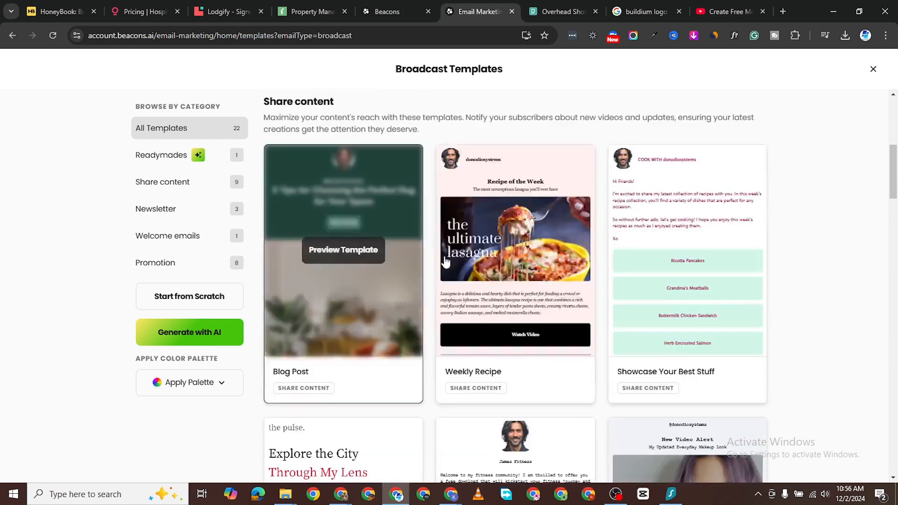
scroll(226, 275, "up", 5)
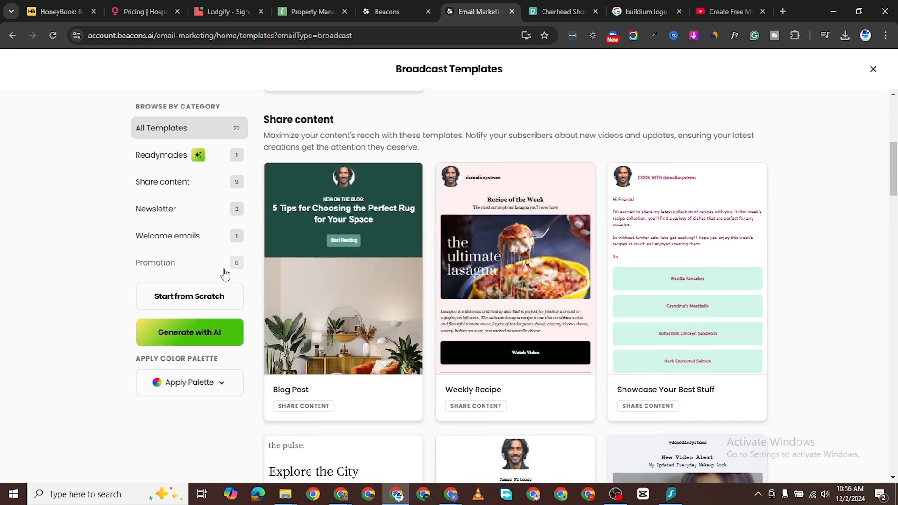
scroll(606, 337, "down", 5)
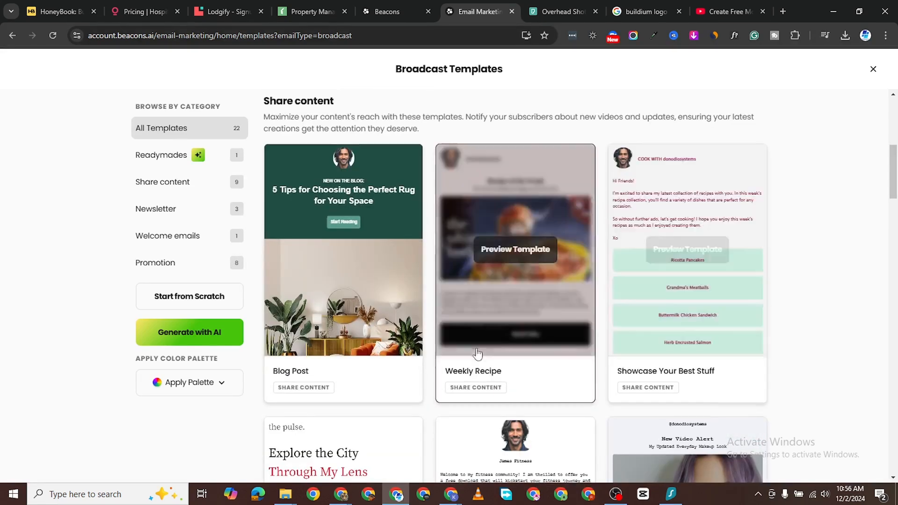
scroll(514, 312, "down", 3)
scroll(342, 280, "down", 4)
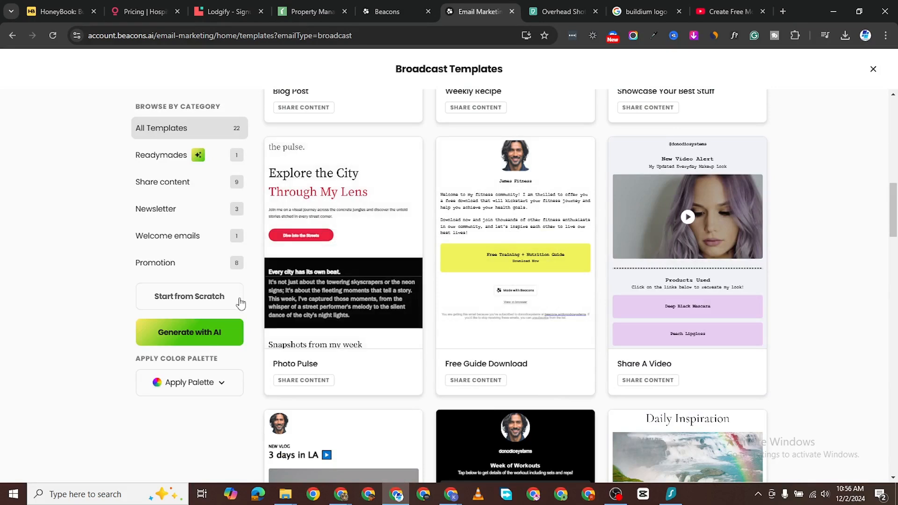
scroll(257, 280, "up", 4)
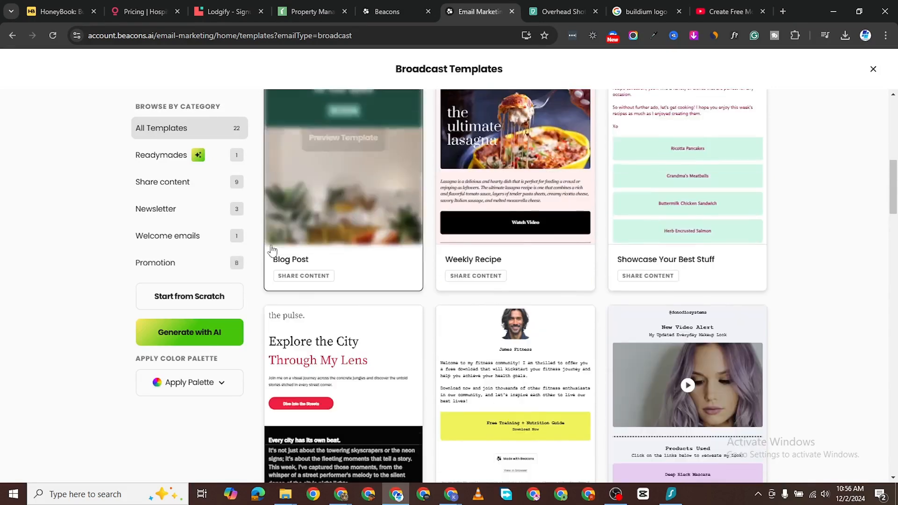
left_click(161, 265)
Step: Preview the Special Invitation template, a free yoga event email
mouse_move(501, 314)
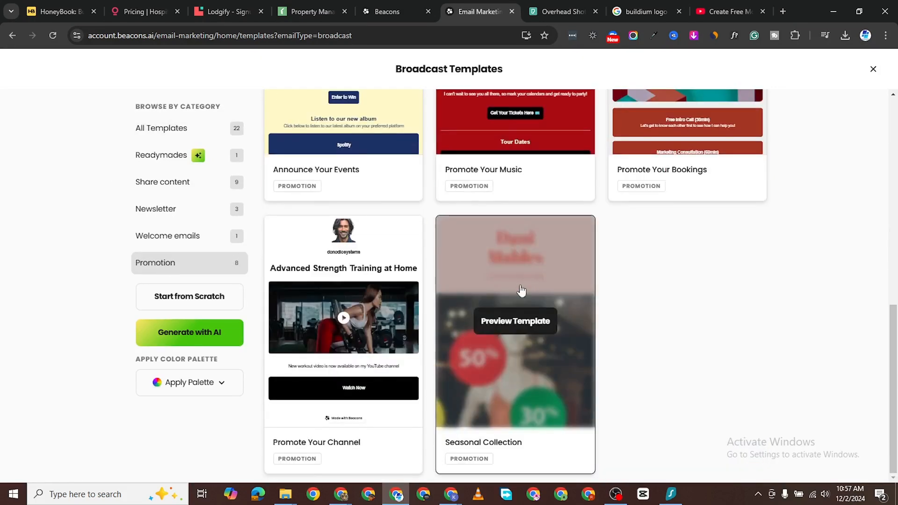
scroll(422, 337, "up", 3)
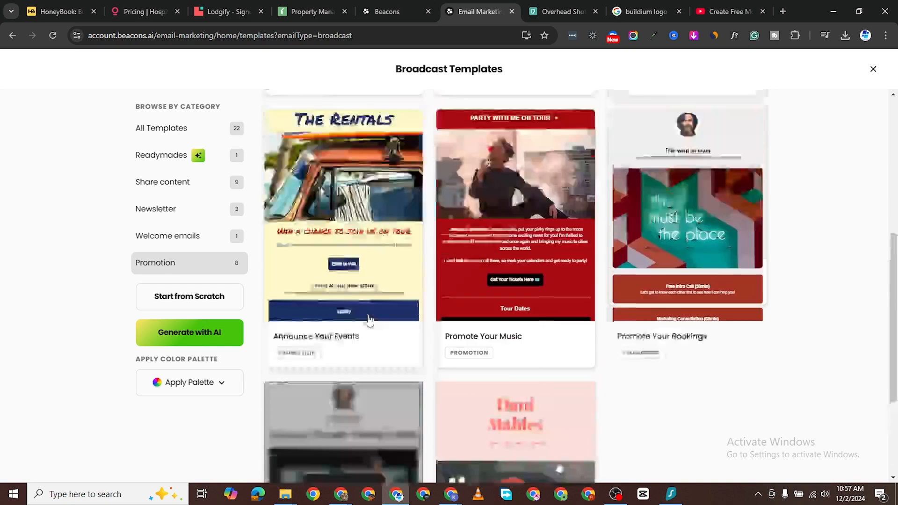
scroll(386, 321, "up", 5)
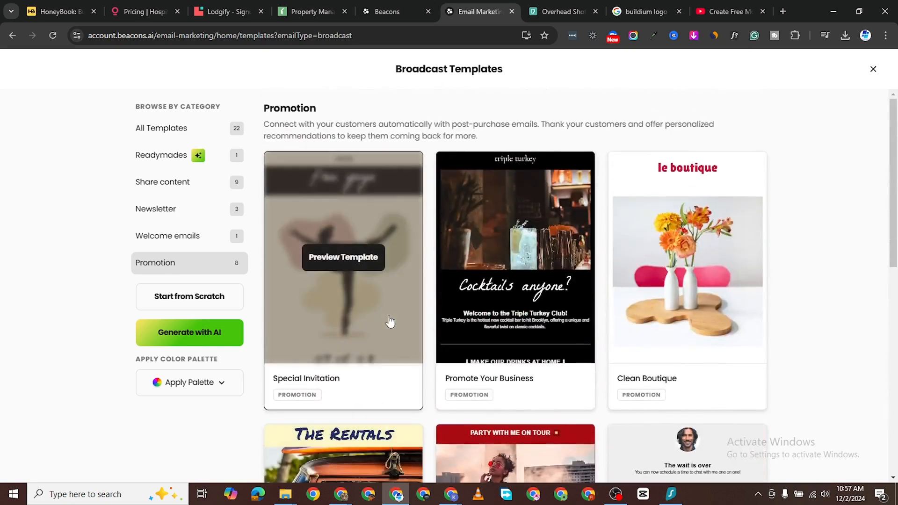
left_click(370, 304)
Step: Create the draft 'Special Invitation 12/2/2024' from this template, keeping its colours, and review its content
left_click(610, 122)
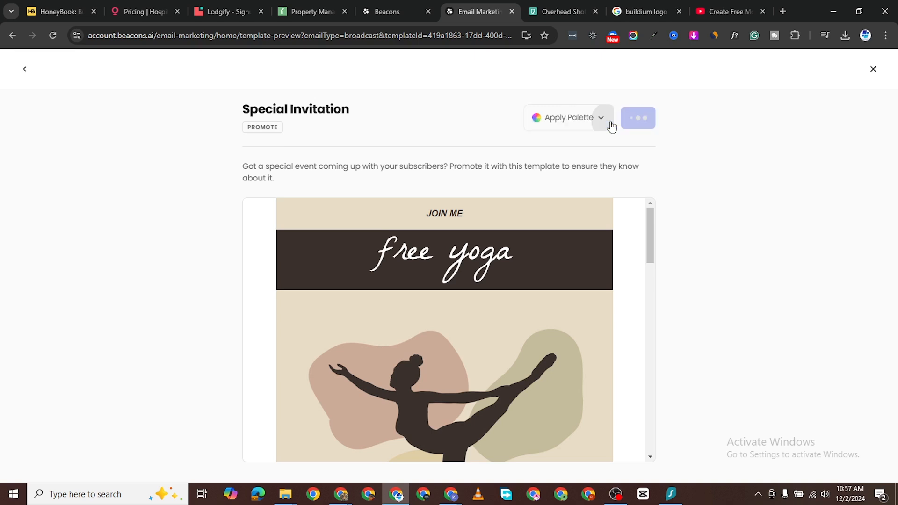
left_click(682, 144)
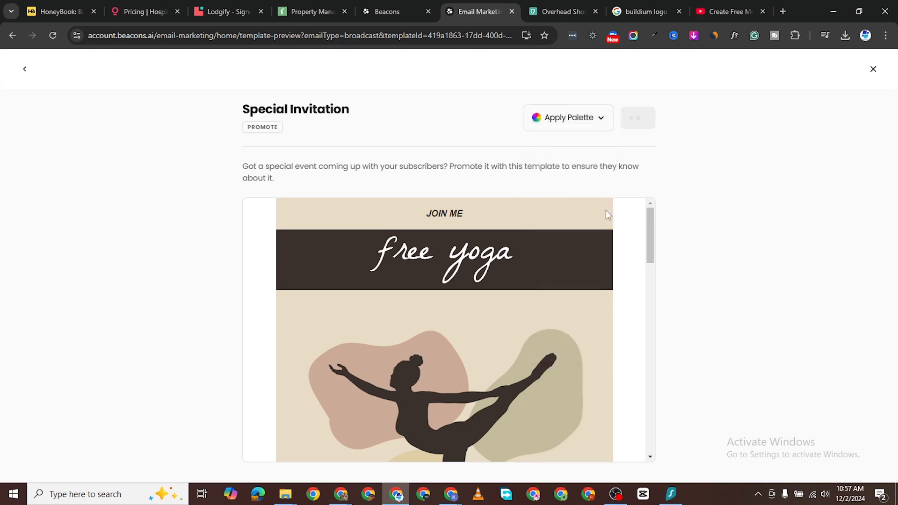
scroll(556, 292, "down", 1)
scroll(557, 292, "down", 15)
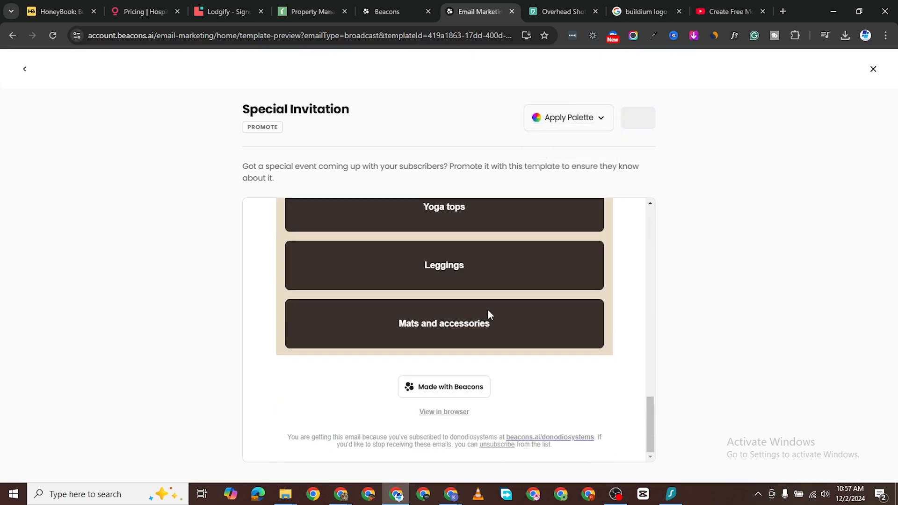
scroll(468, 295, "up", 10)
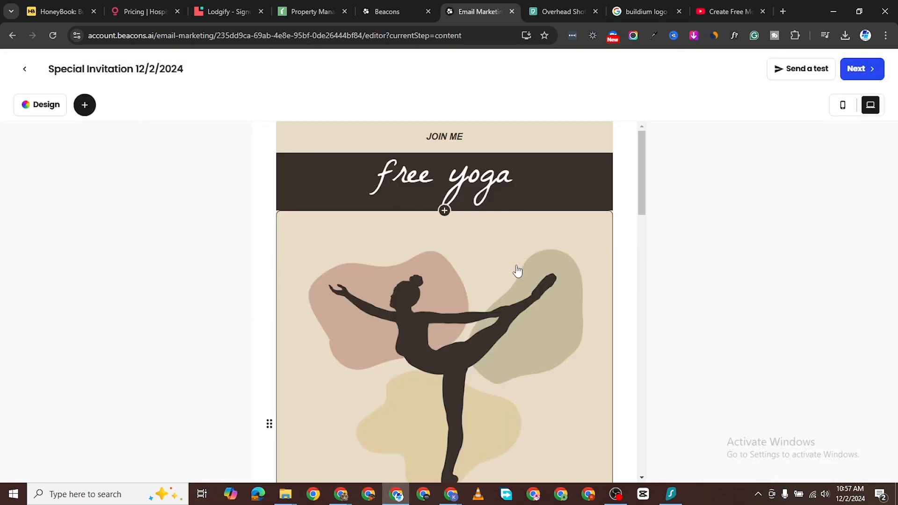
scroll(459, 286, "down", 10)
scroll(460, 299, "up", 5)
scroll(467, 287, "down", 10)
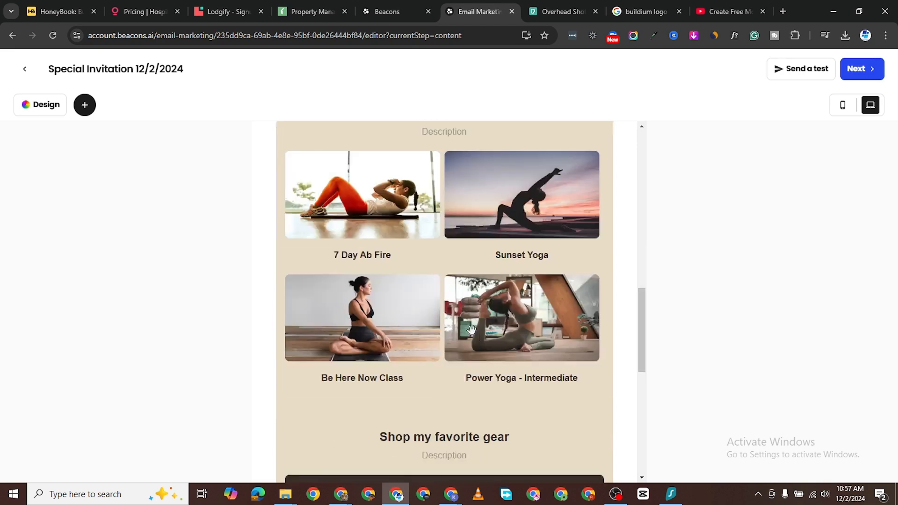
scroll(449, 238, "up", 8)
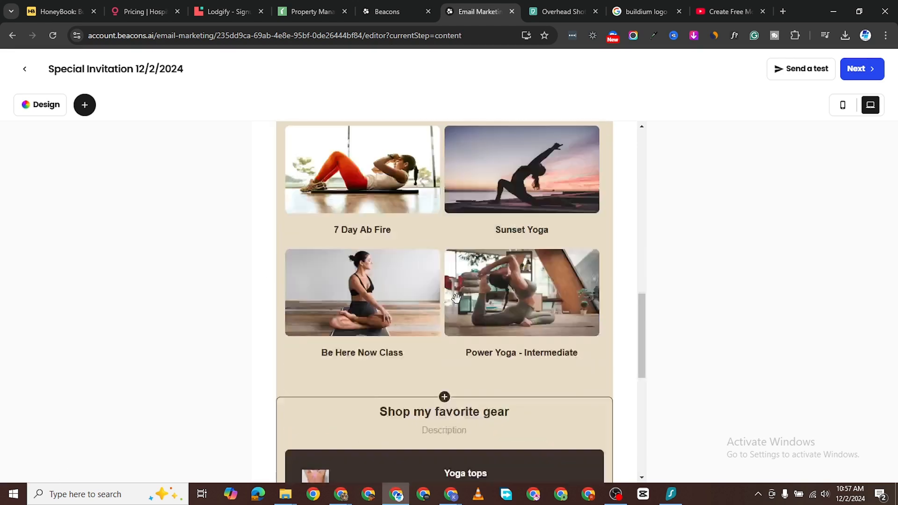
scroll(421, 295, "down", 8)
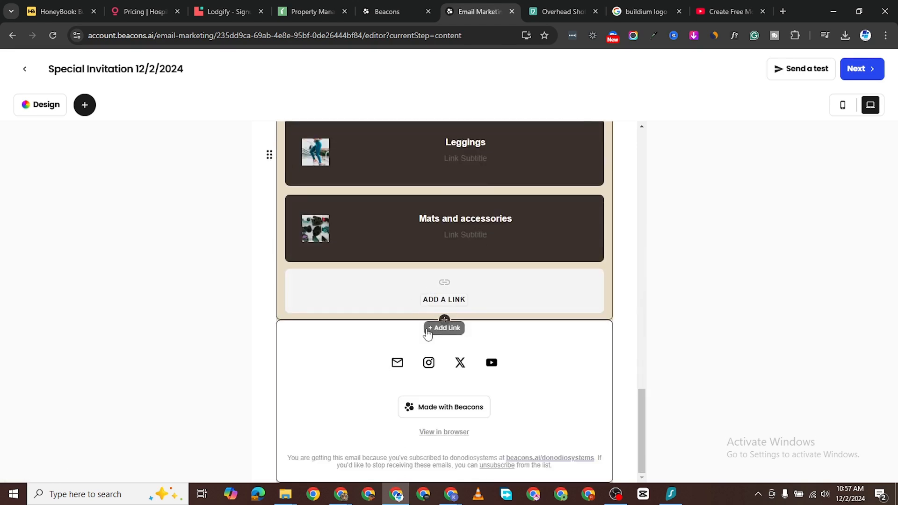
Step: Add a Free Download block, then delete the free yoga header block from the template
left_click(444, 321)
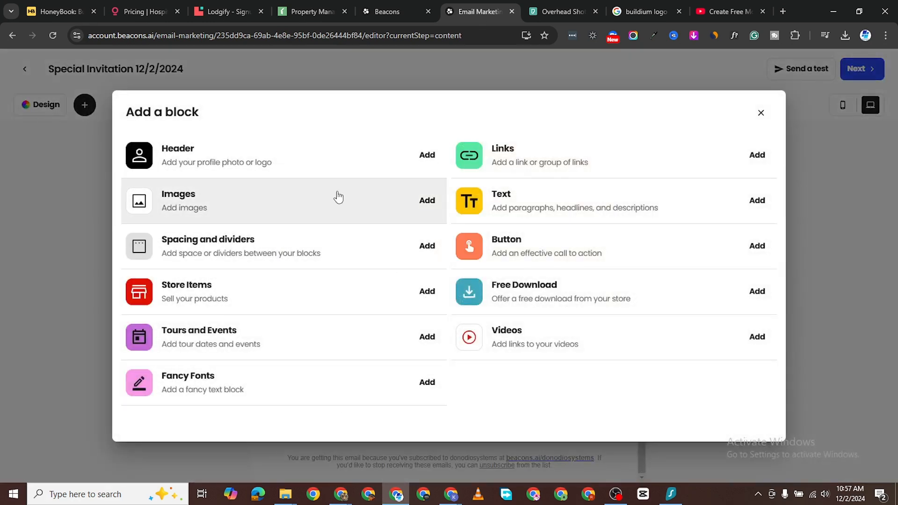
left_click(536, 293)
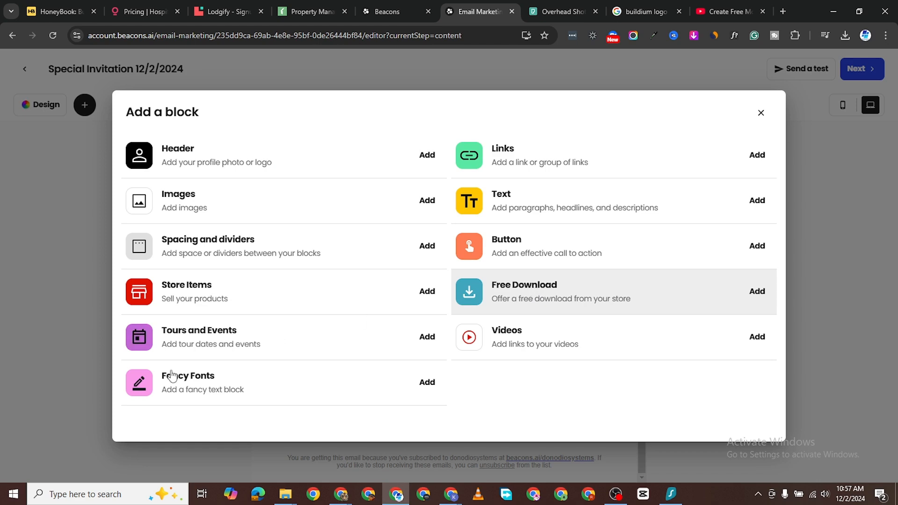
scroll(425, 296, "up", 20)
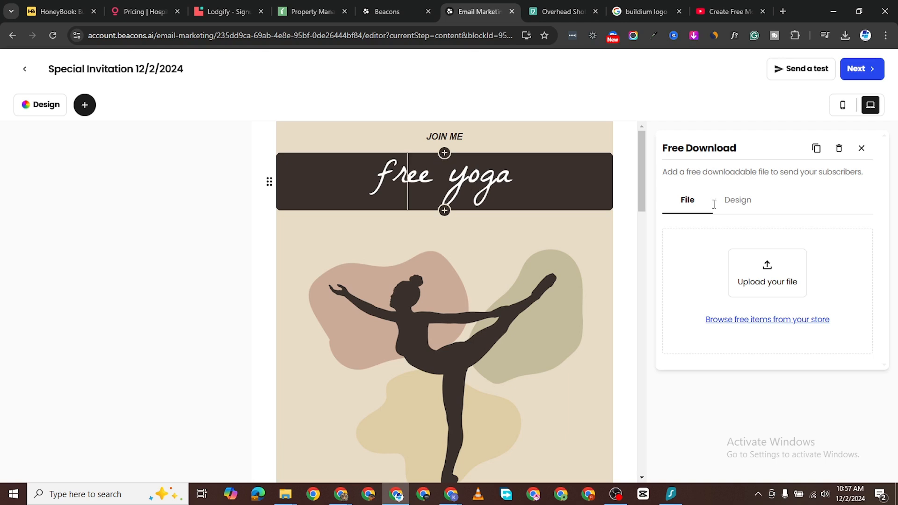
left_click(468, 195)
scroll(748, 374, "down", 2)
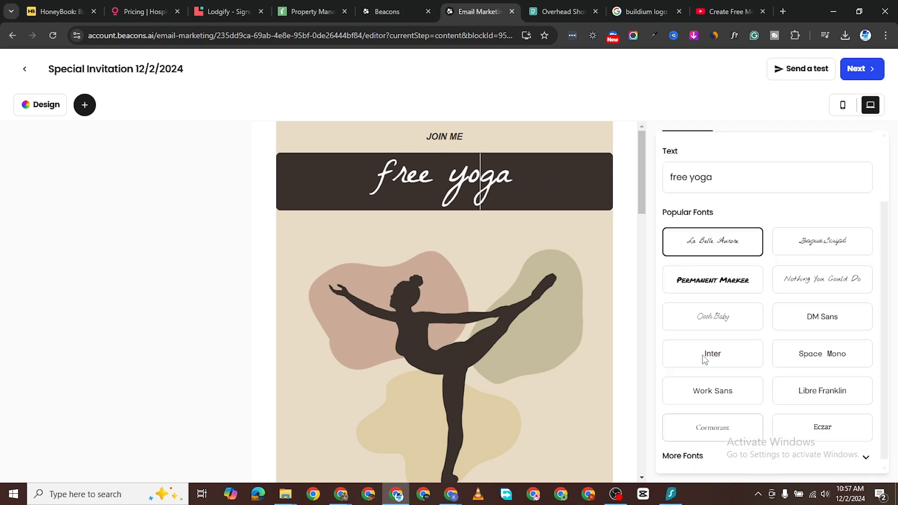
scroll(732, 391, "up", 2)
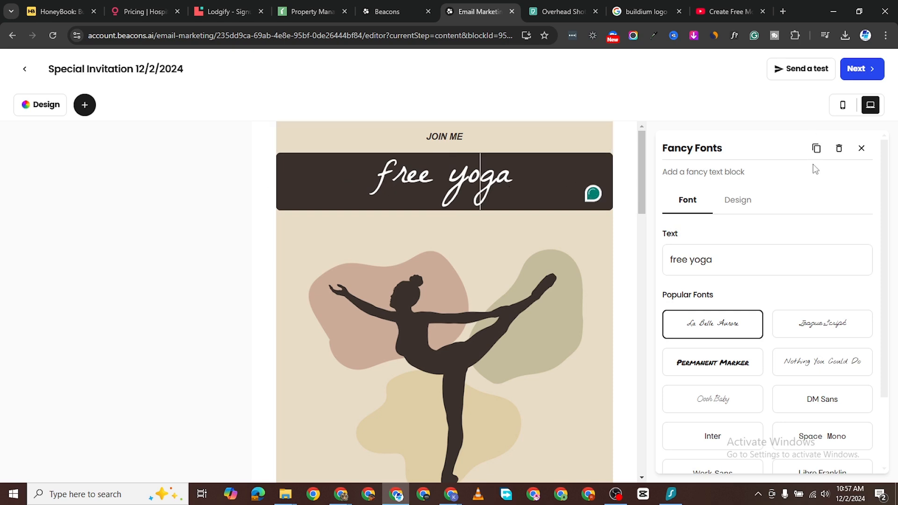
left_click(839, 148)
left_click(488, 295)
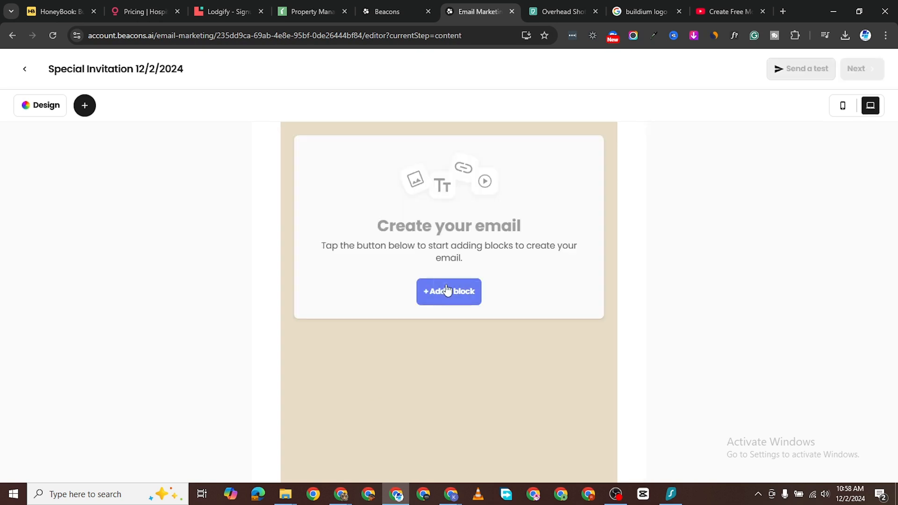
Step: Add a text block reading 'Hey' followed by the First Name personalization field
left_click(447, 291)
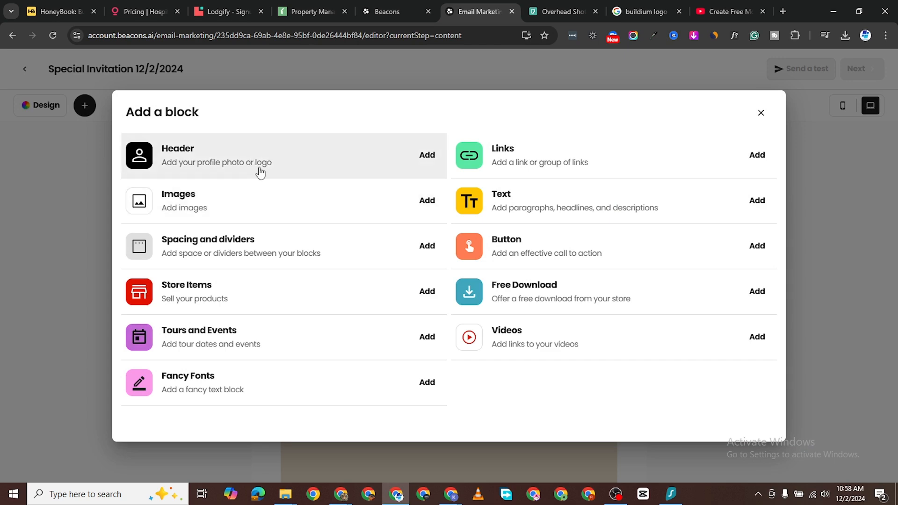
left_click(523, 212)
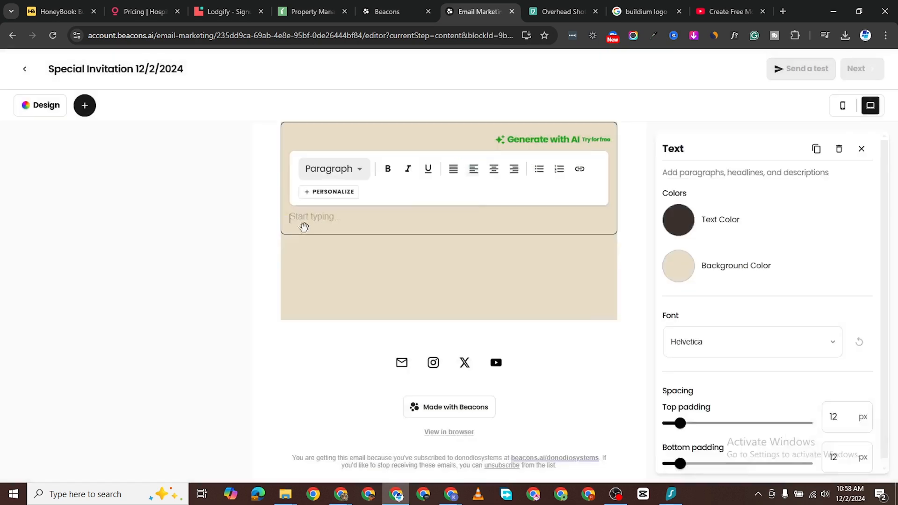
type("Hey")
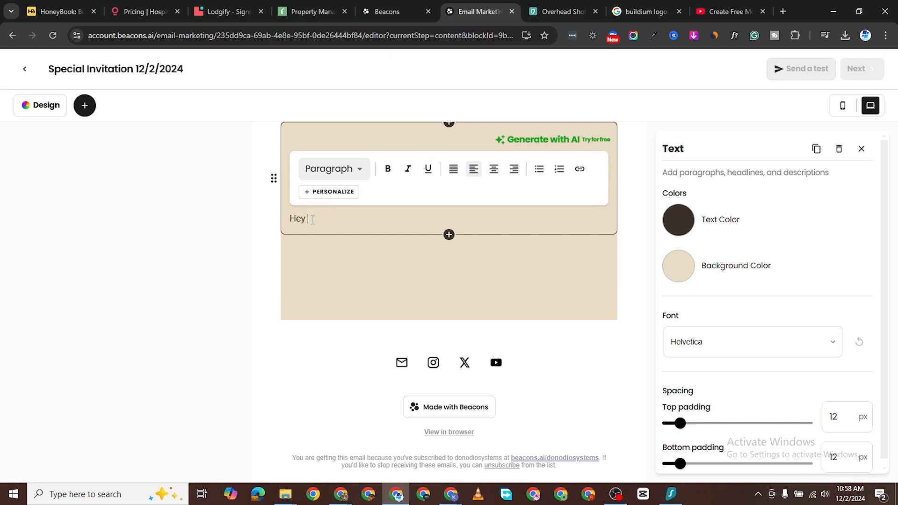
left_click(331, 192)
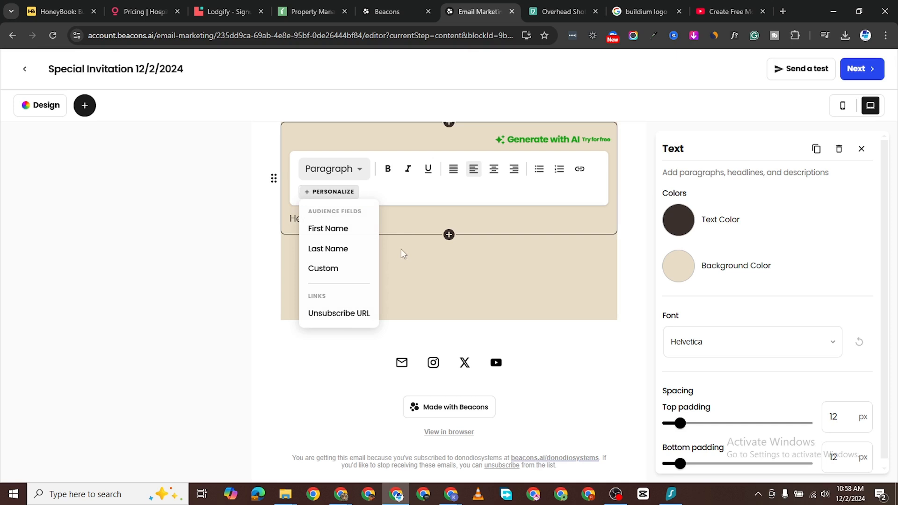
left_click(349, 231)
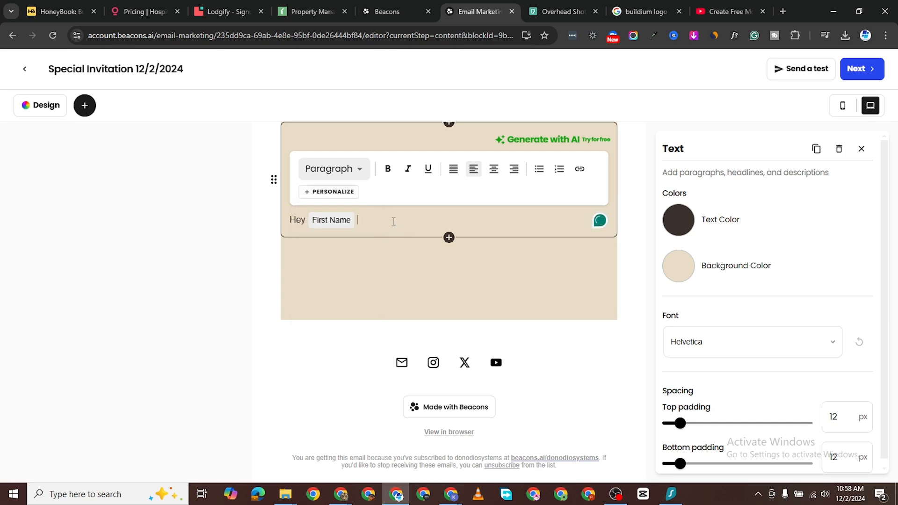
key("Return")
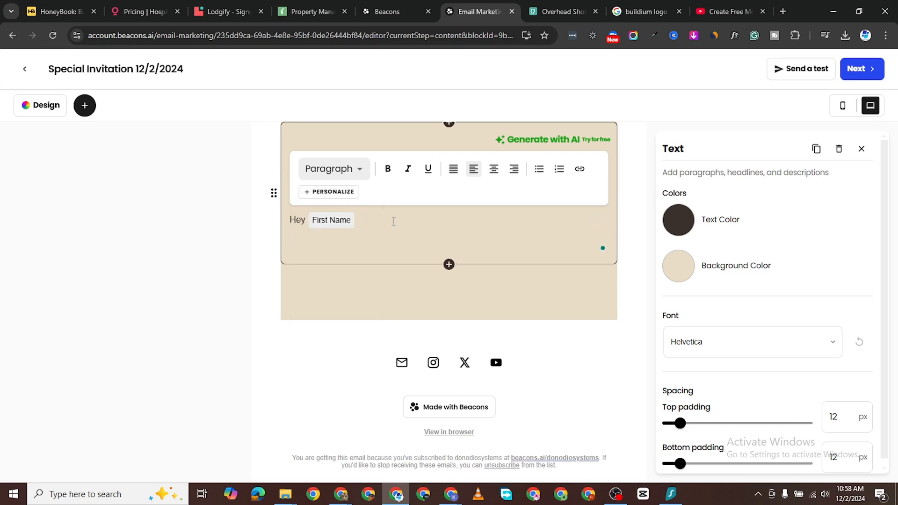
Step: Write the Christmas promo question ending 'like you?' and the mega bonus sentence
type("Have you heard we're running a new")
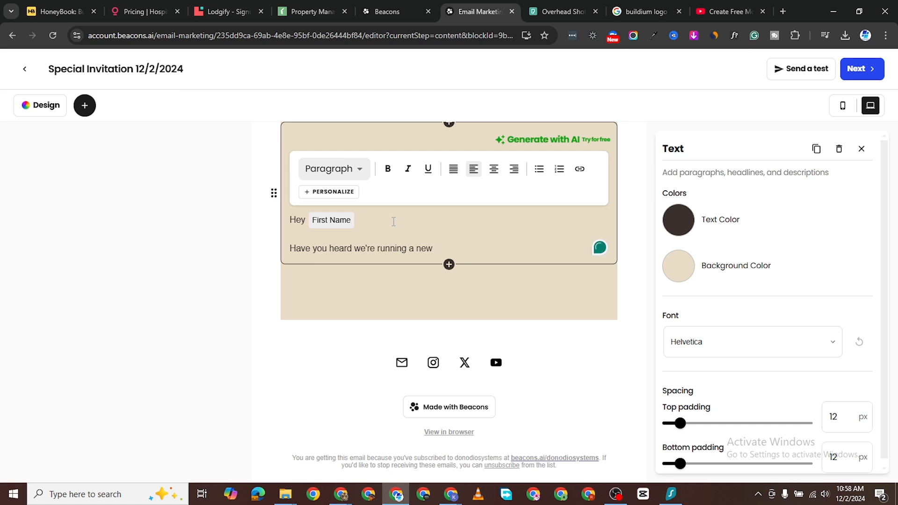
type("h")
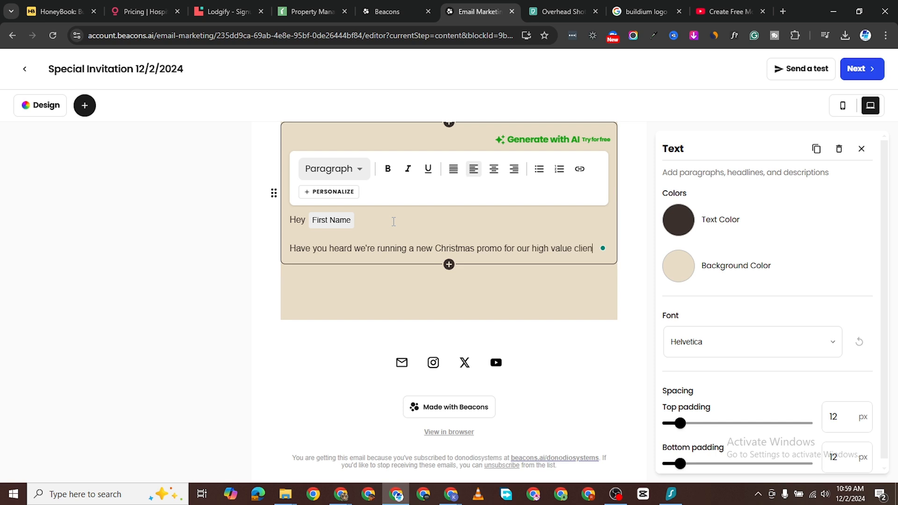
type("lik")
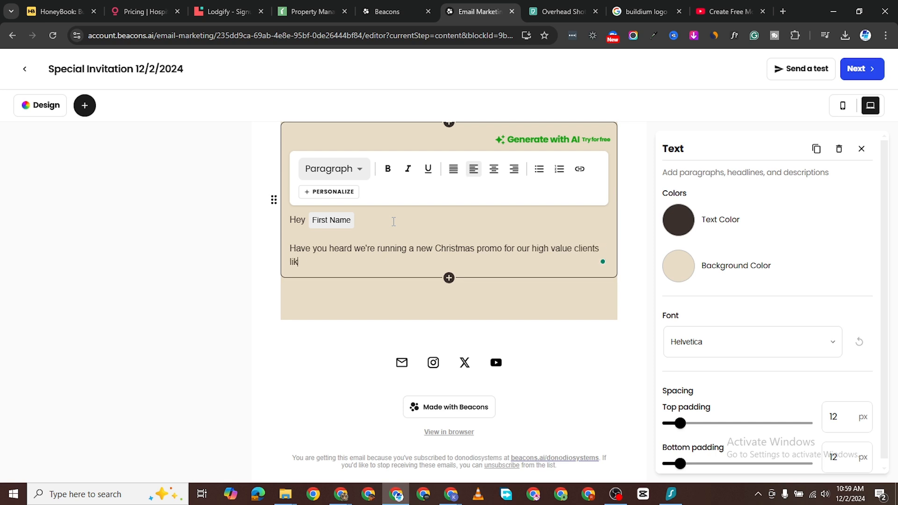
type("e you?")
key("Return")
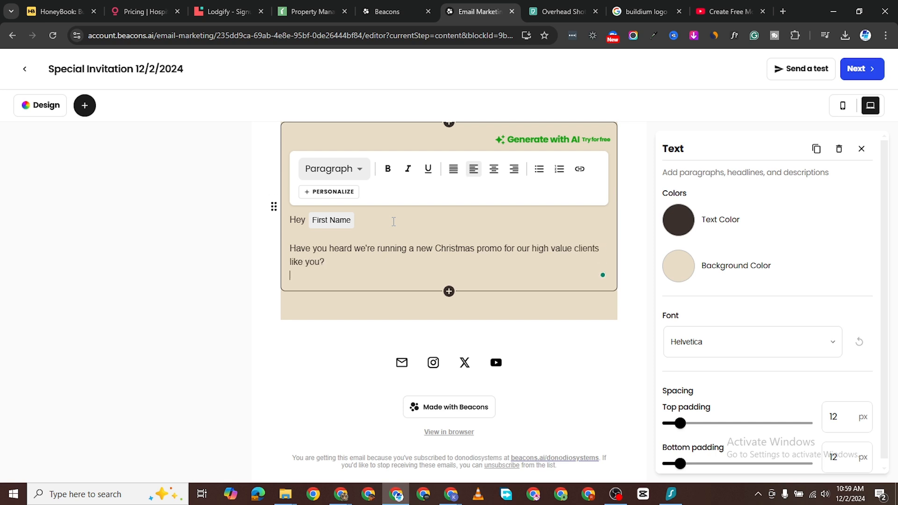
type("Click")
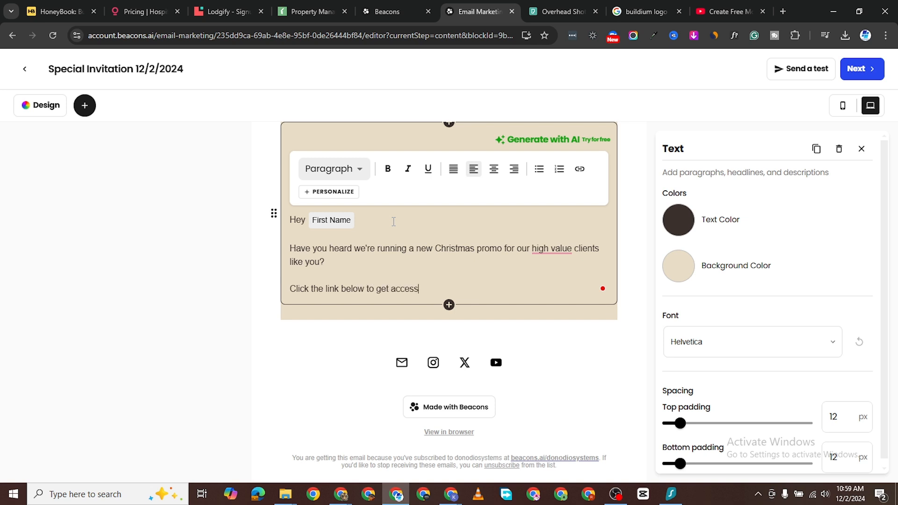
type("the mega bonus")
key("Return")
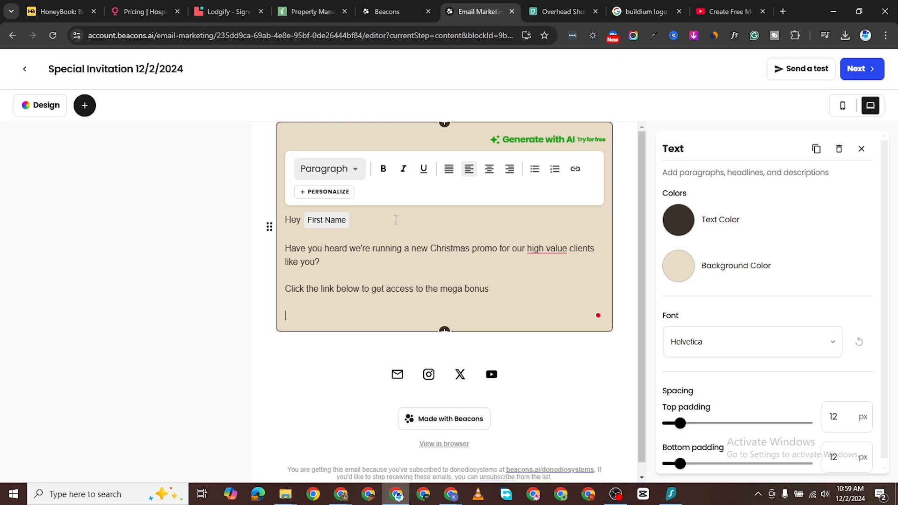
Step: Add the one-in-a-lifetime deal line, the 'Cheers' sign-off and a 'Get It here' line
type("Thi9s i")
key("BackSpace")
type("e in a lifetime dea")
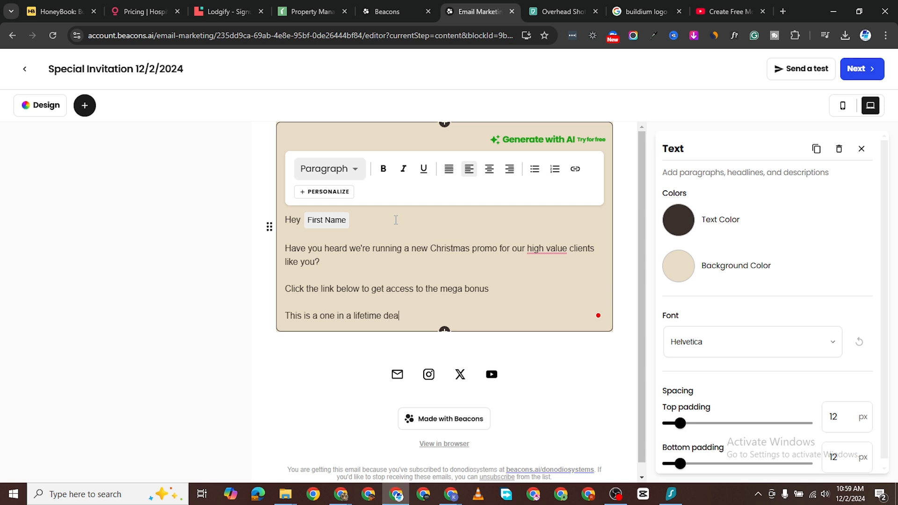
type("l")
key("Return")
key("BackSpace")
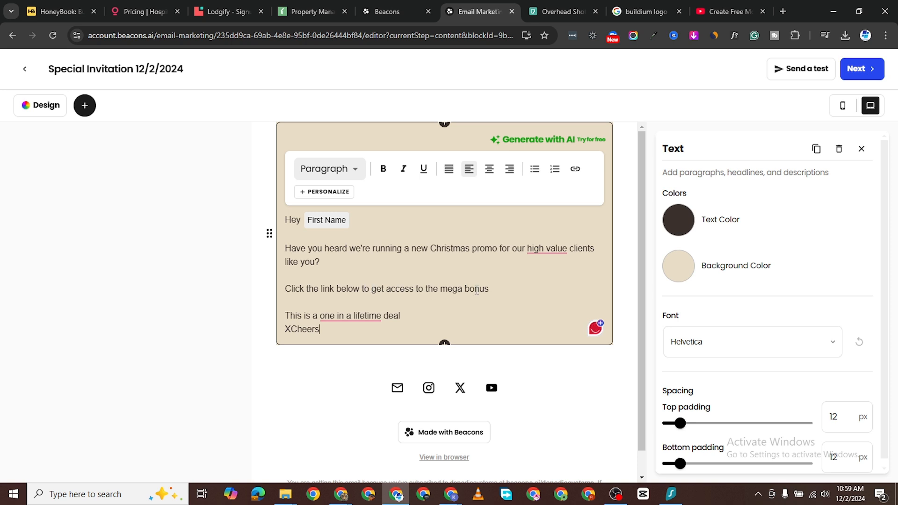
key("Return")
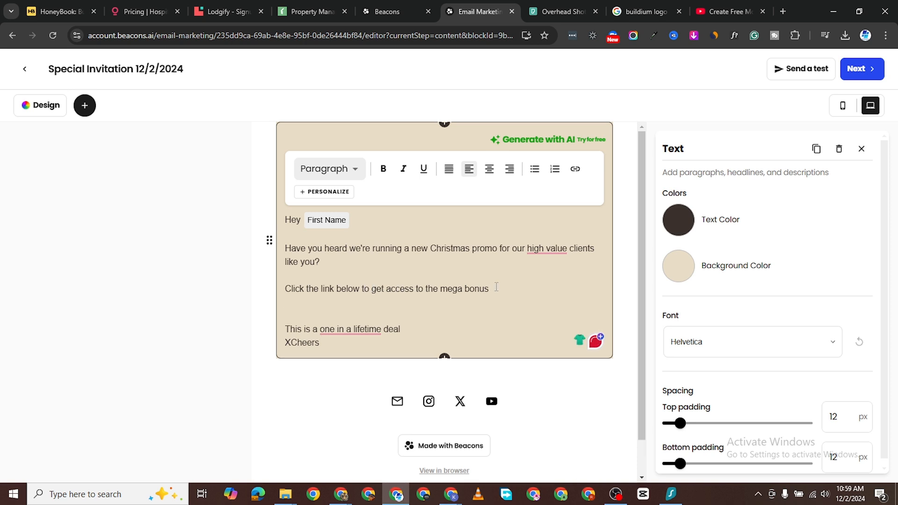
type("Get It here")
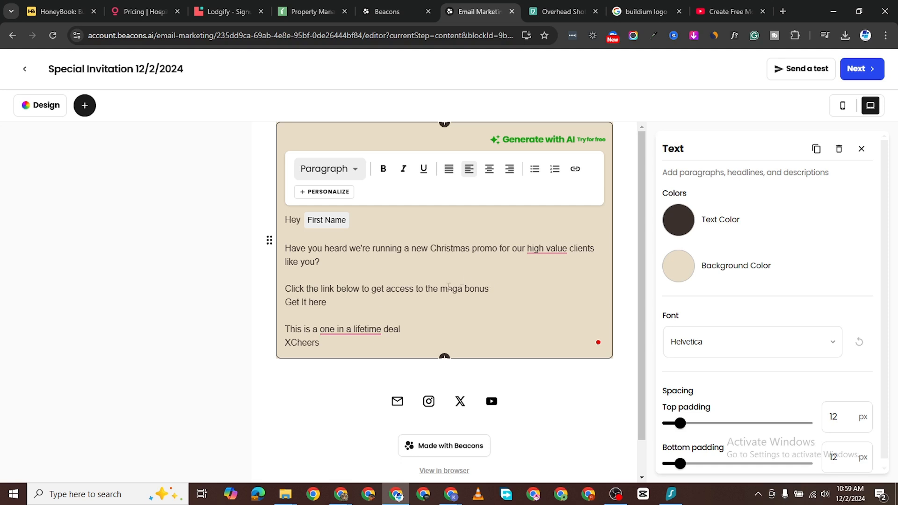
Step: Link 'Get It here' to youtube.co and make it bold
triple_click(309, 303)
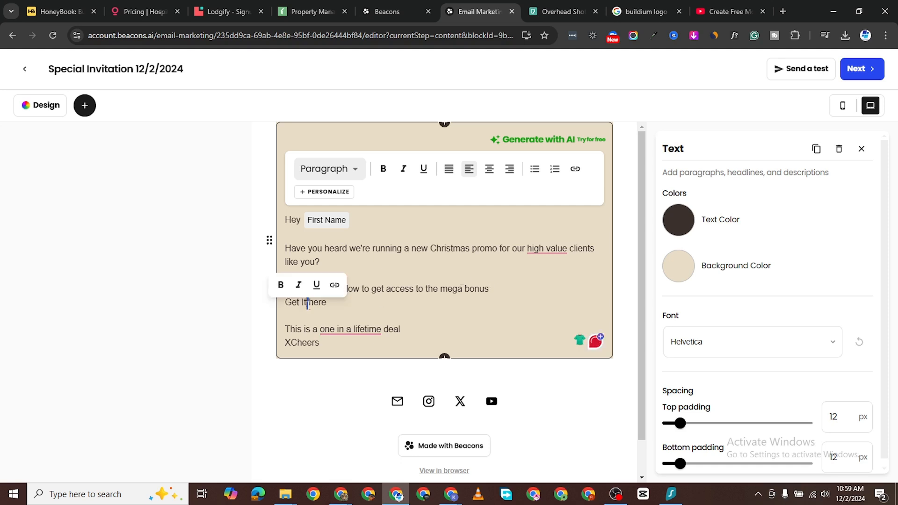
left_click(334, 285)
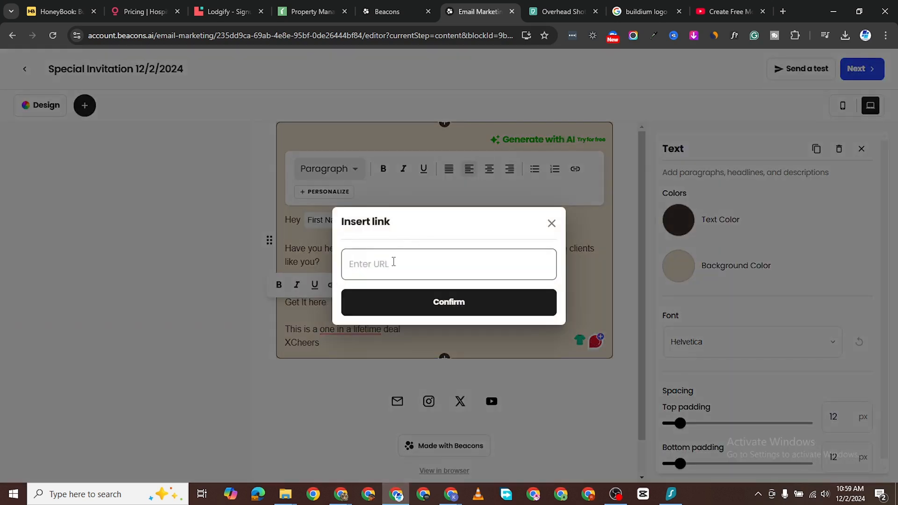
type("youtube.com")
left_click(458, 301)
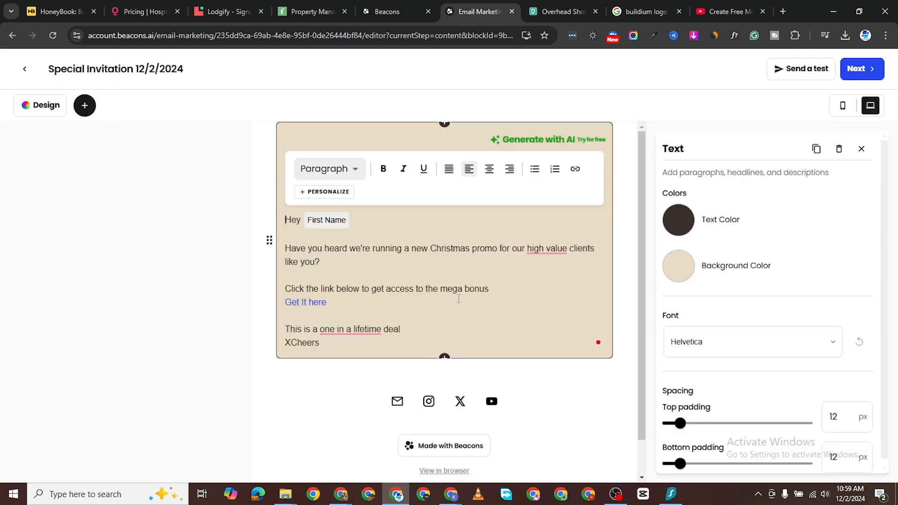
left_click_drag(367, 307, 272, 303)
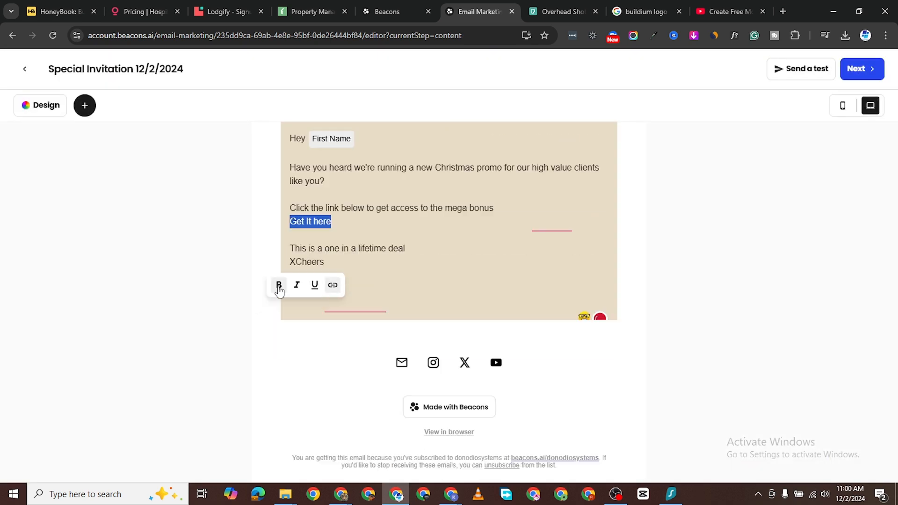
left_click(279, 285)
Step: Give the text block a very light blue #e1f7ff background and proceed to the subject step
left_click(380, 127)
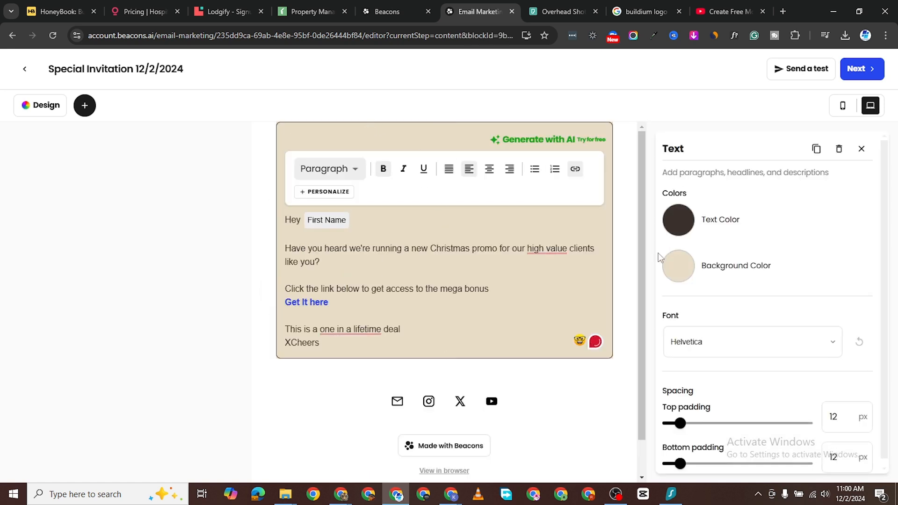
left_click(677, 266)
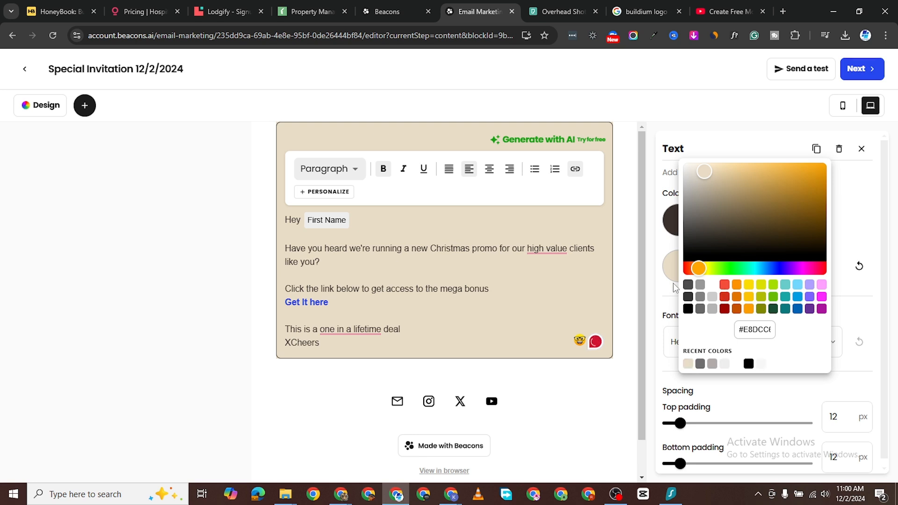
left_click(797, 286)
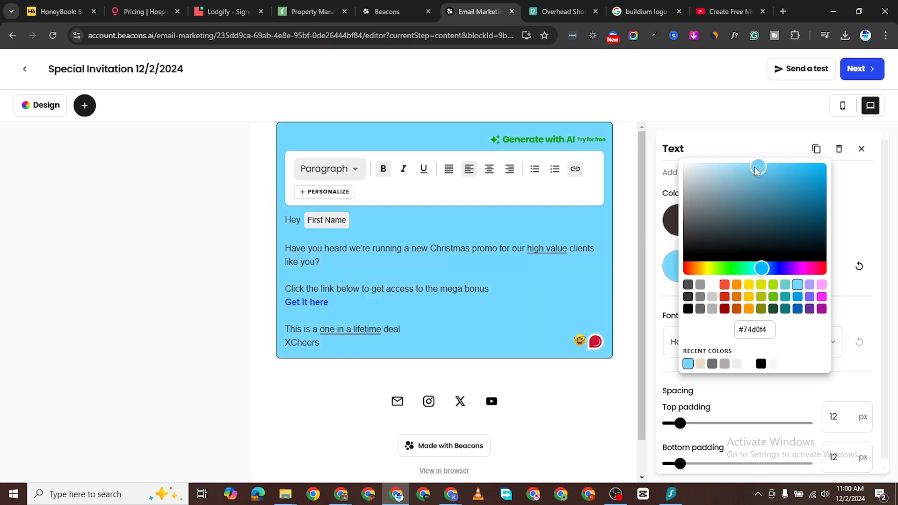
left_click_drag(757, 170, 700, 164)
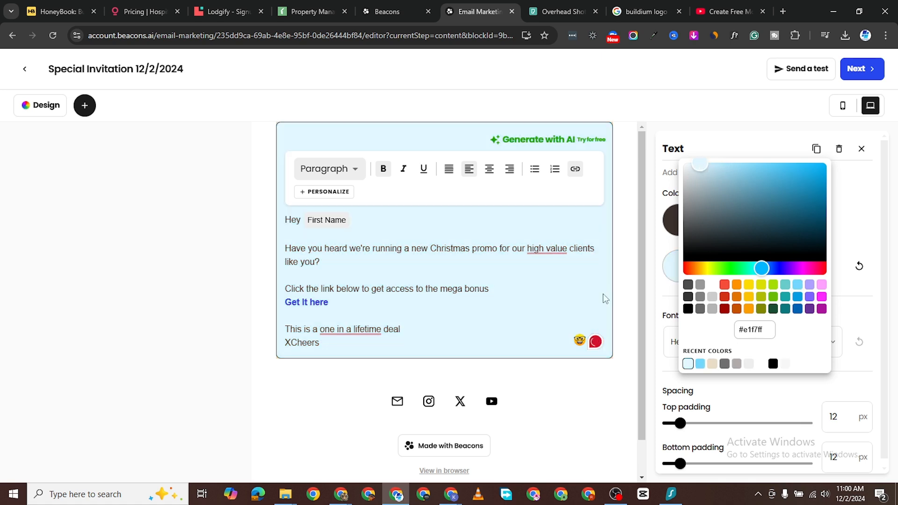
left_click(289, 397)
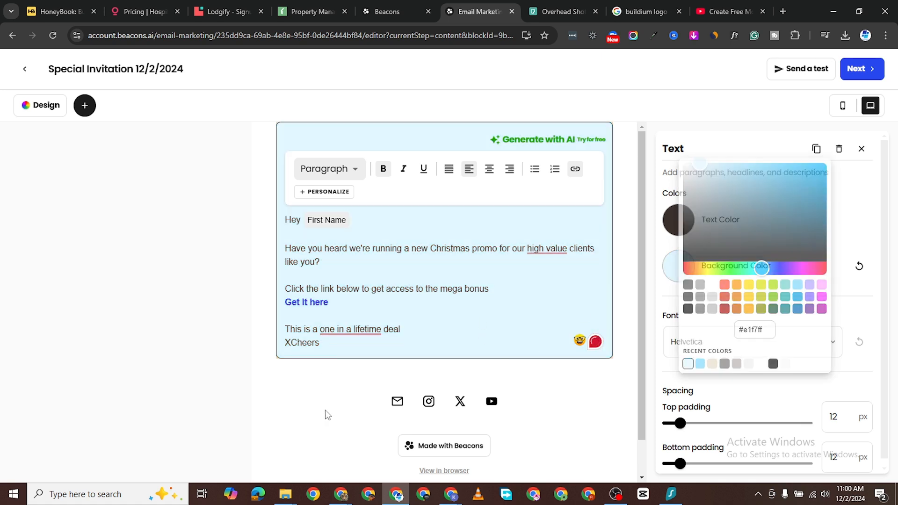
left_click(863, 74)
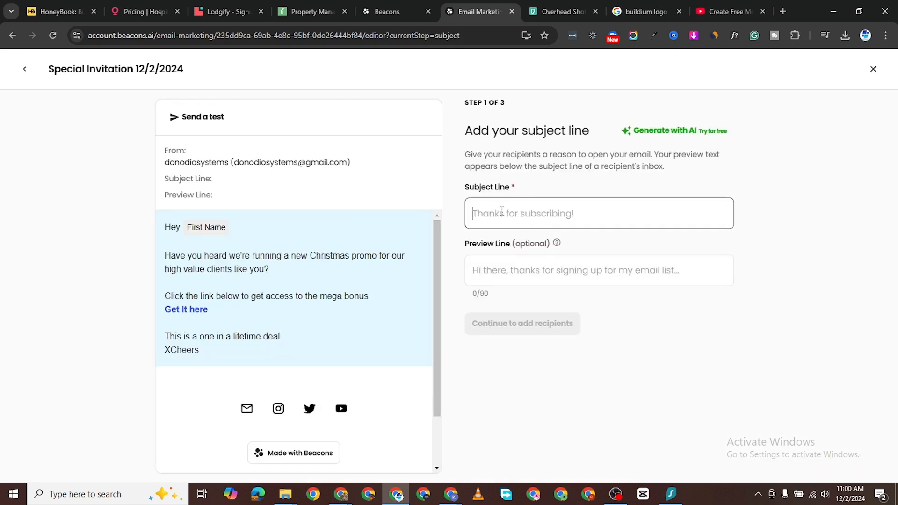
Step: Enter subject 'Mega Promo' and preview line 'Have you heard already?', then continue to recipients
type("Mega ")
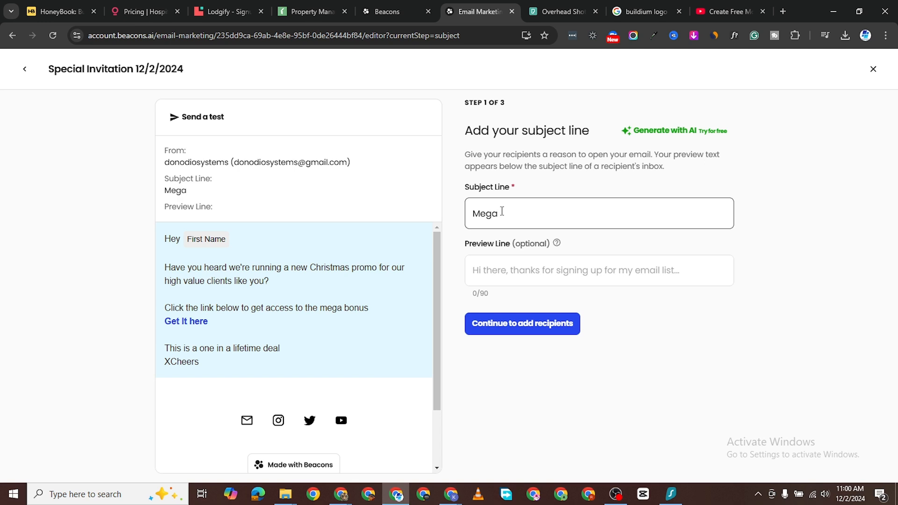
type("Promo")
left_click(512, 274)
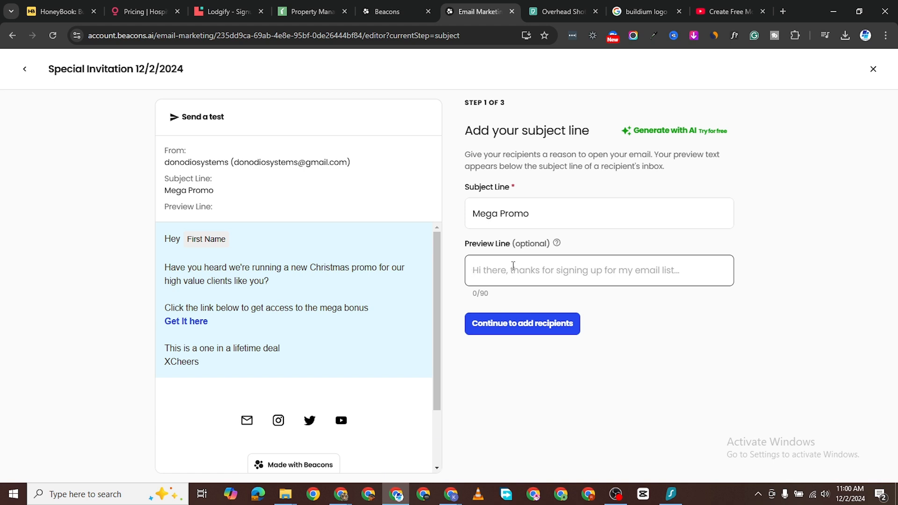
type("Have you heard a")
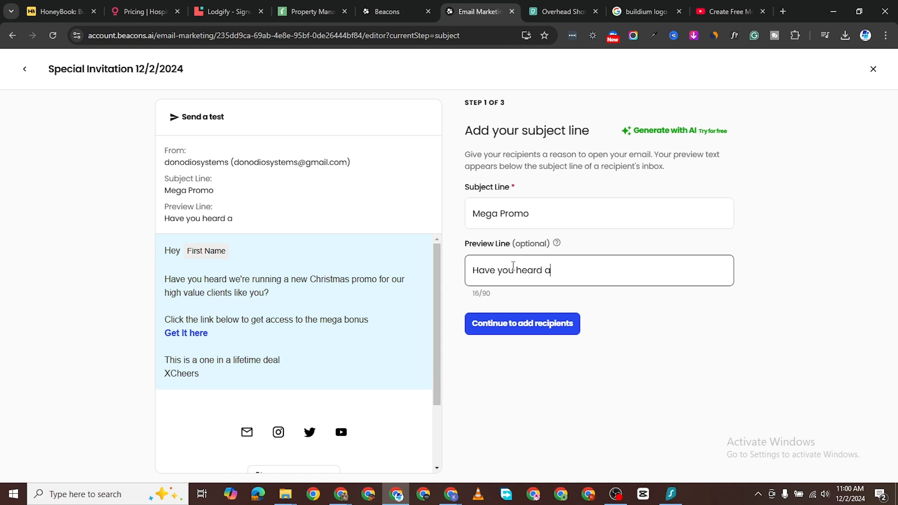
type("lready?")
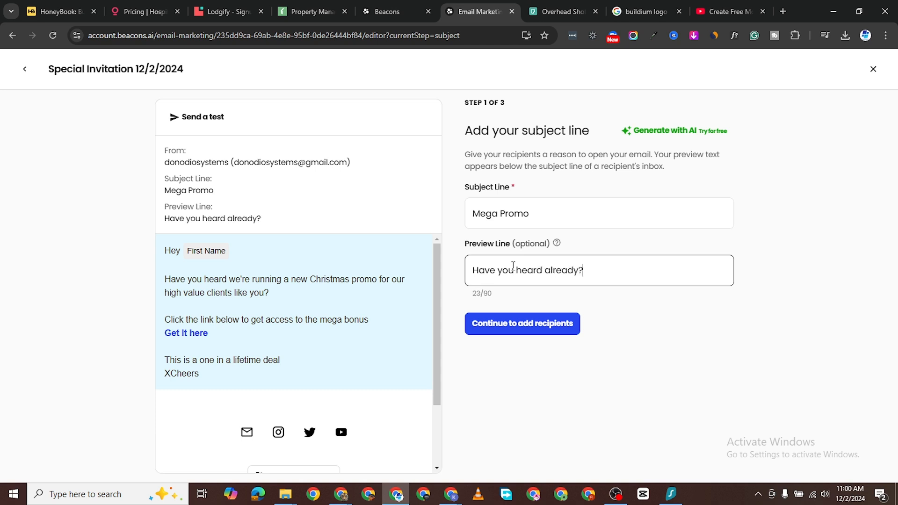
left_click(558, 323)
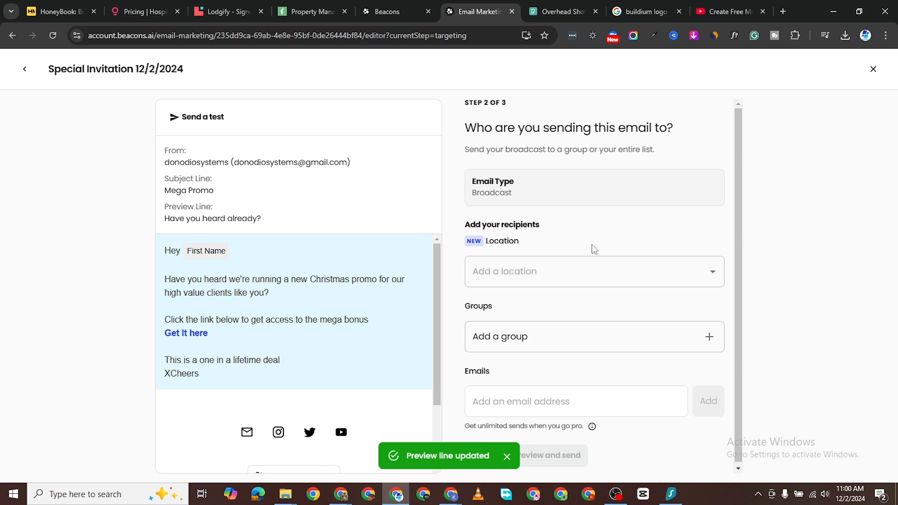
left_click(582, 276)
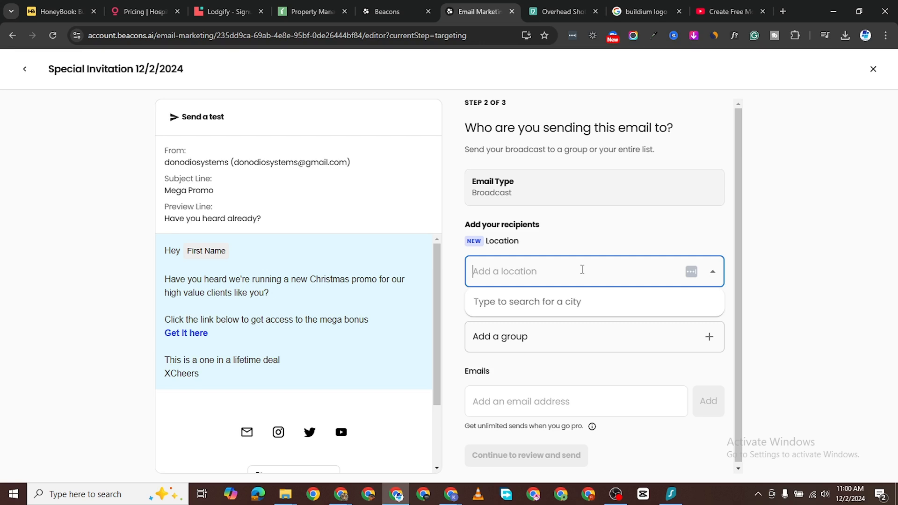
type("Ne")
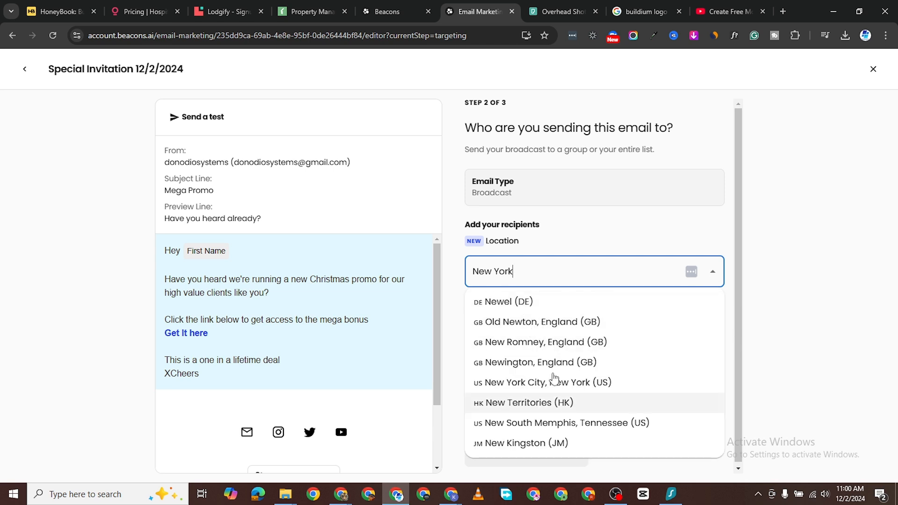
type("w York")
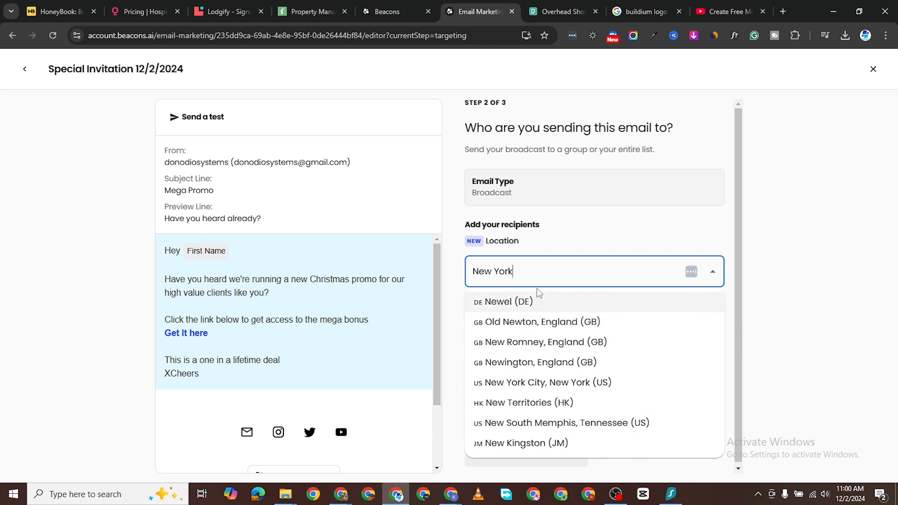
type(" City")
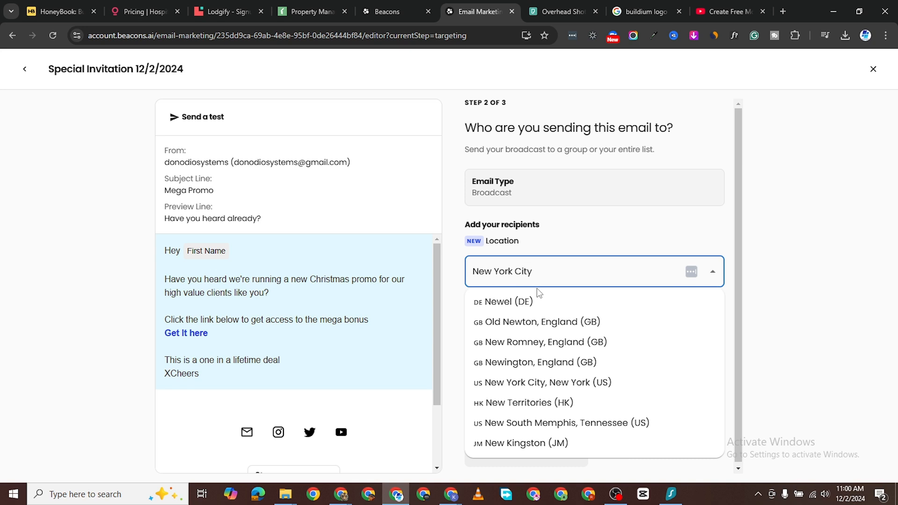
left_click(538, 305)
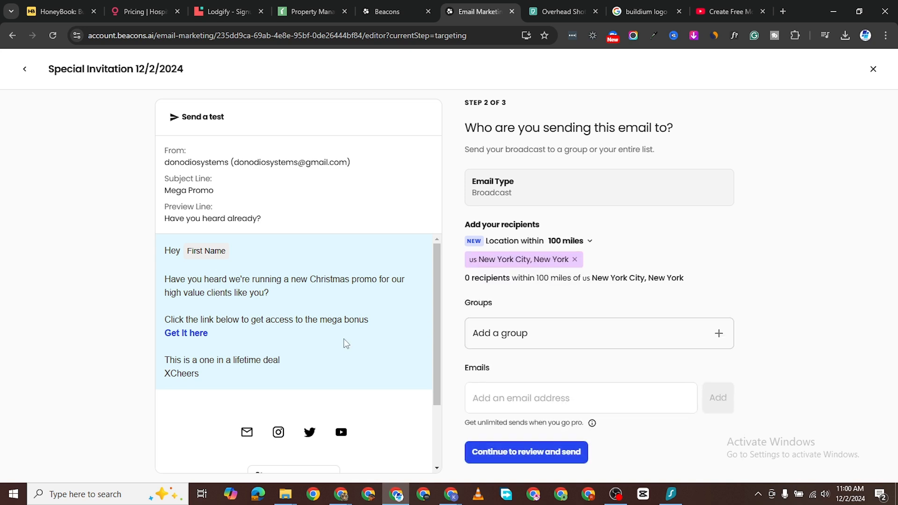
left_click(528, 333)
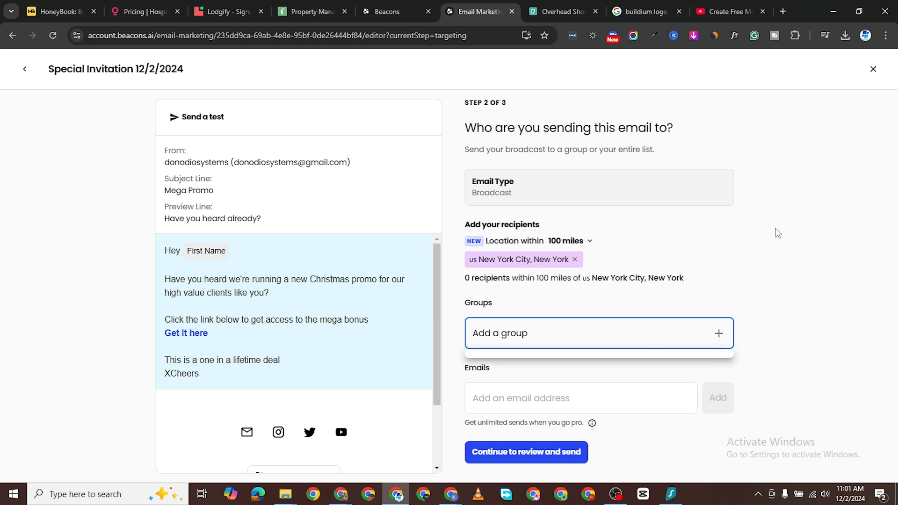
left_click(483, 398)
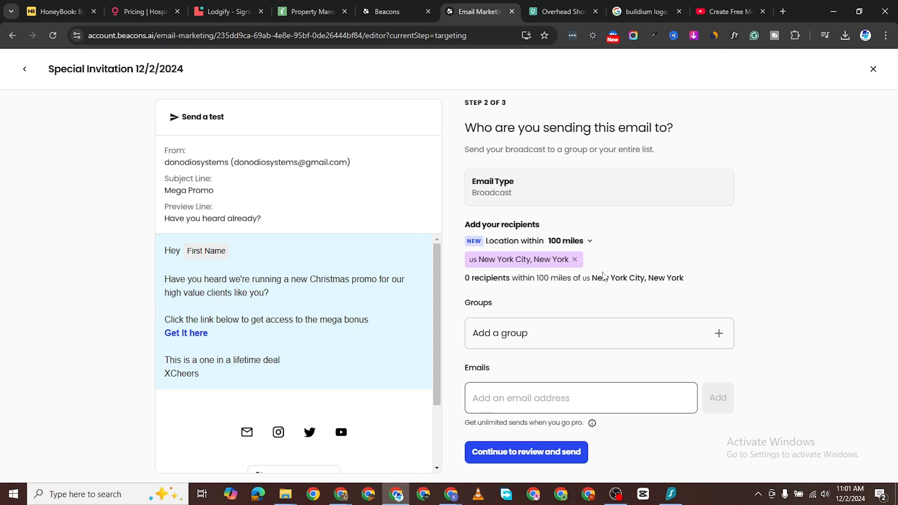
left_click(575, 259)
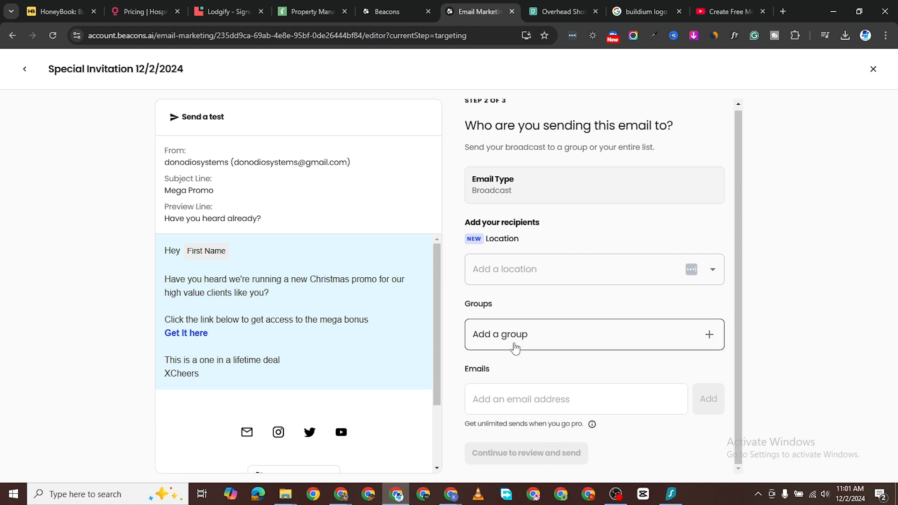
scroll(543, 225, "up", 1)
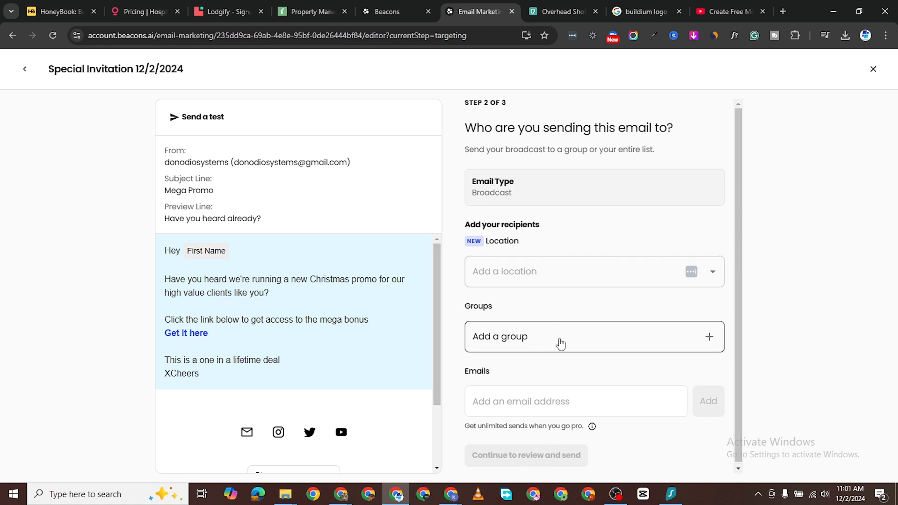
left_click(712, 339)
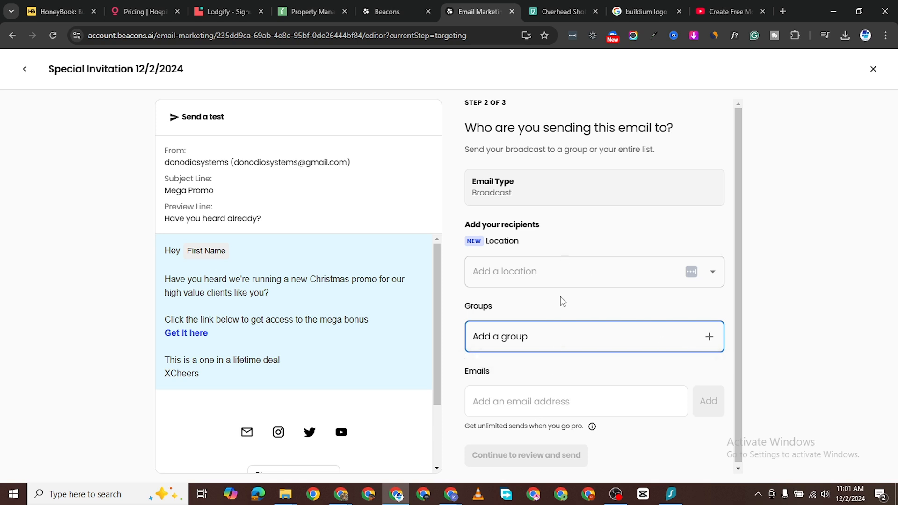
left_click(501, 403)
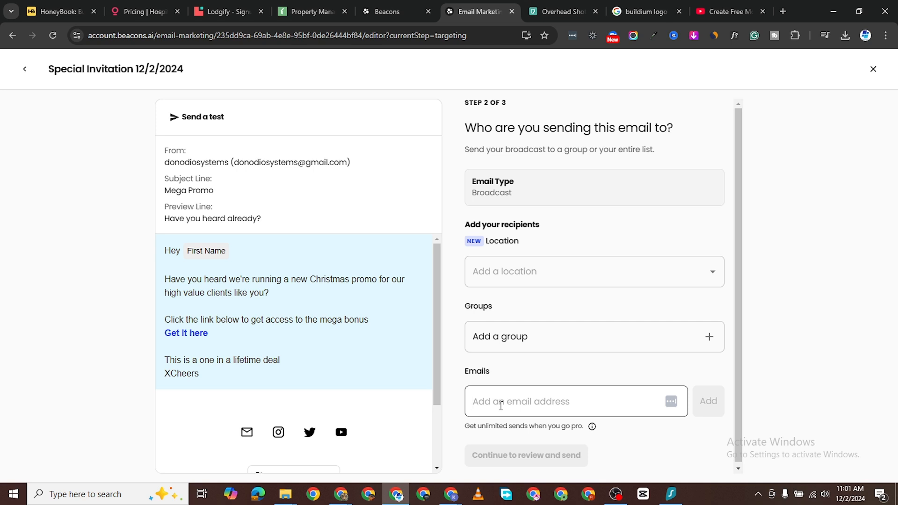
left_click(525, 275)
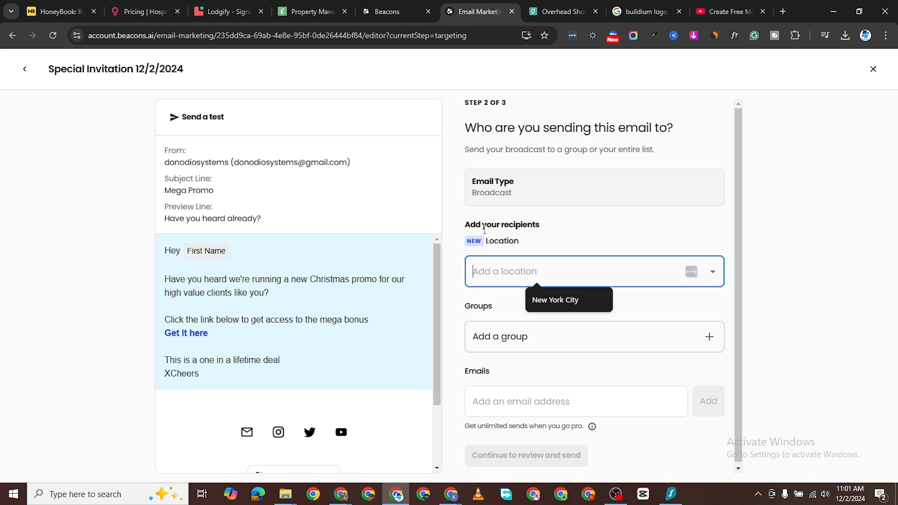
left_click(522, 403)
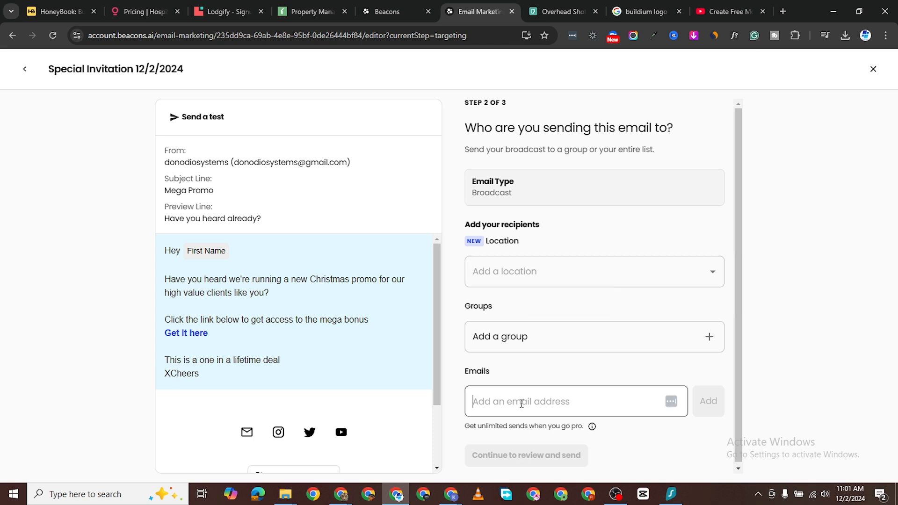
Step: Choose Schedule to send later for 12/03/2024 12:00 AM and confirm the scheduled broadcast
left_click(560, 464)
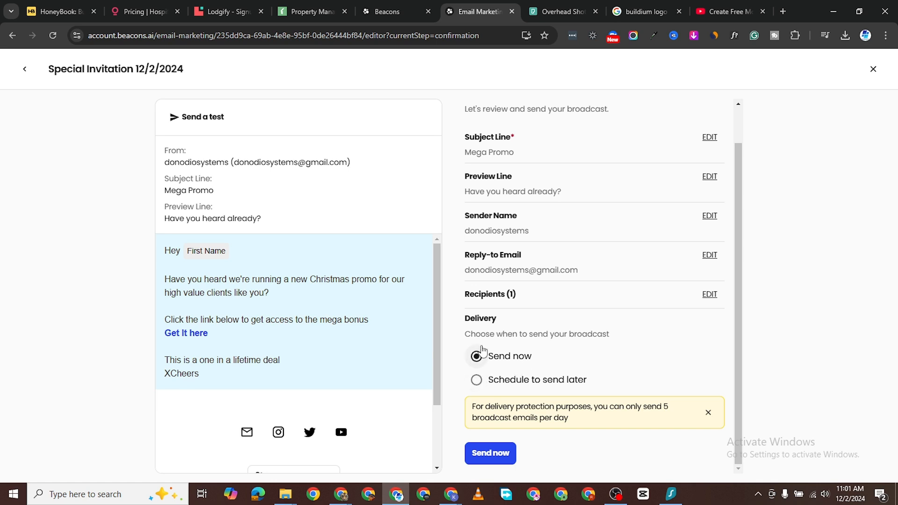
left_click(478, 379)
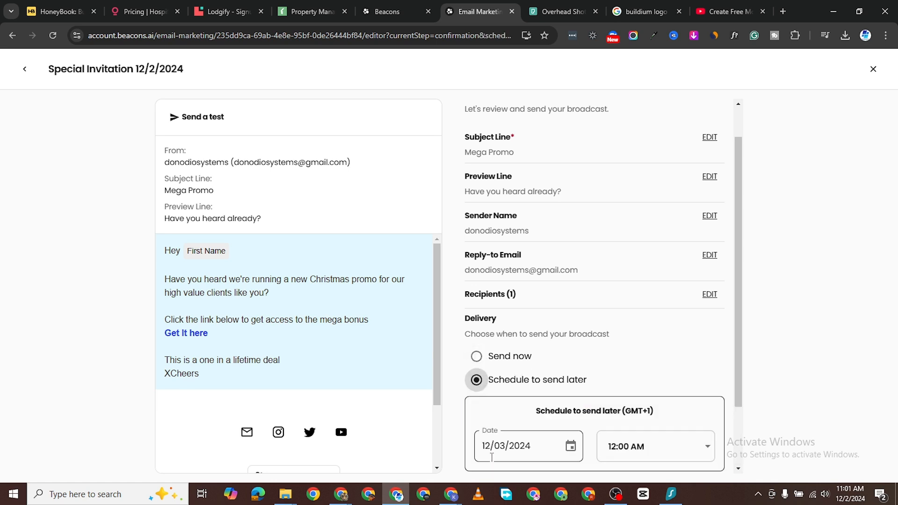
scroll(551, 422, "down", 1)
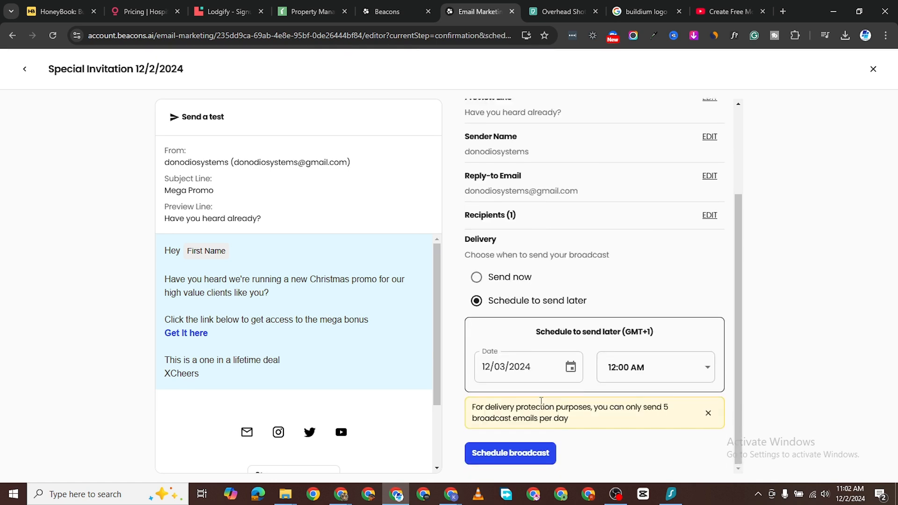
left_click(527, 366)
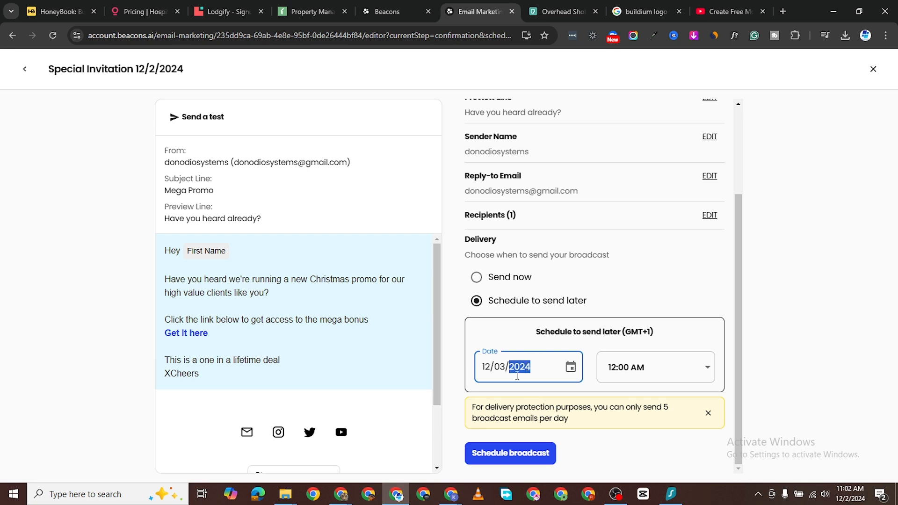
left_click(516, 453)
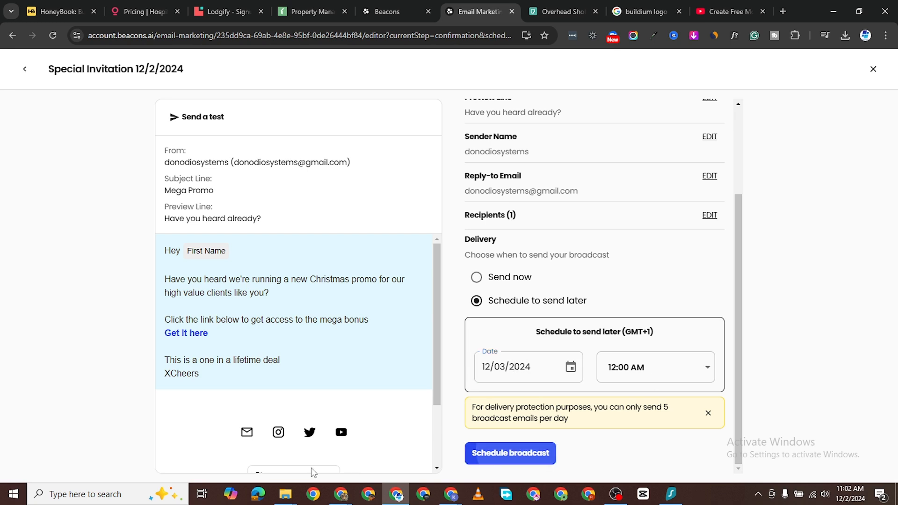
left_click(475, 457)
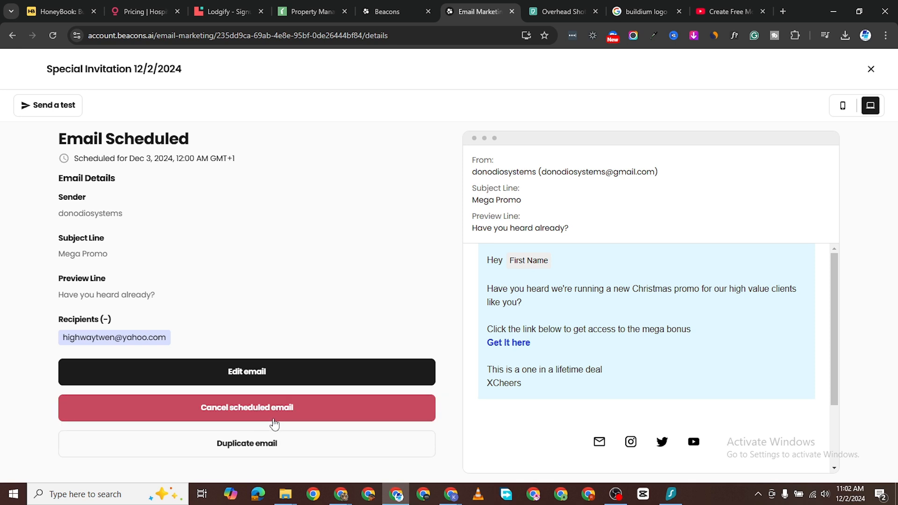
Step: Check the email at mobile and desktop widths, then send a test copy to your own address
scroll(708, 290, "down", 2)
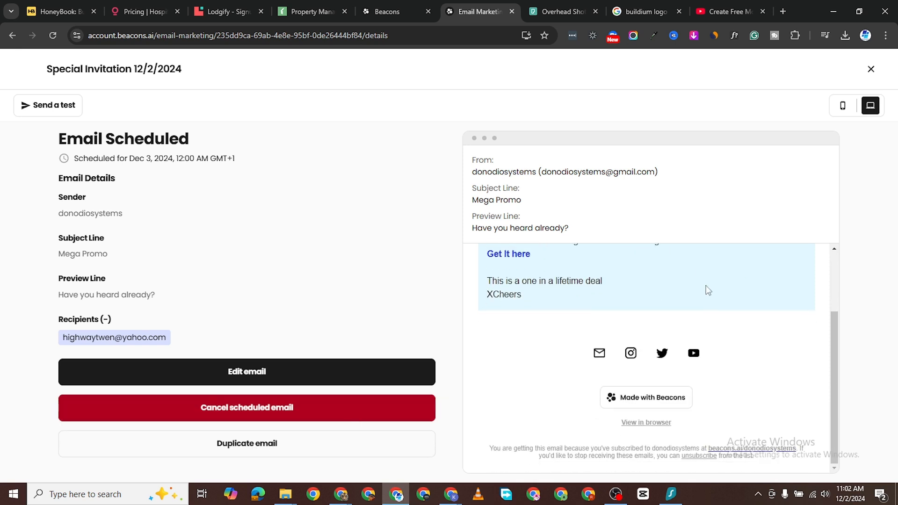
scroll(708, 322, "up", 2)
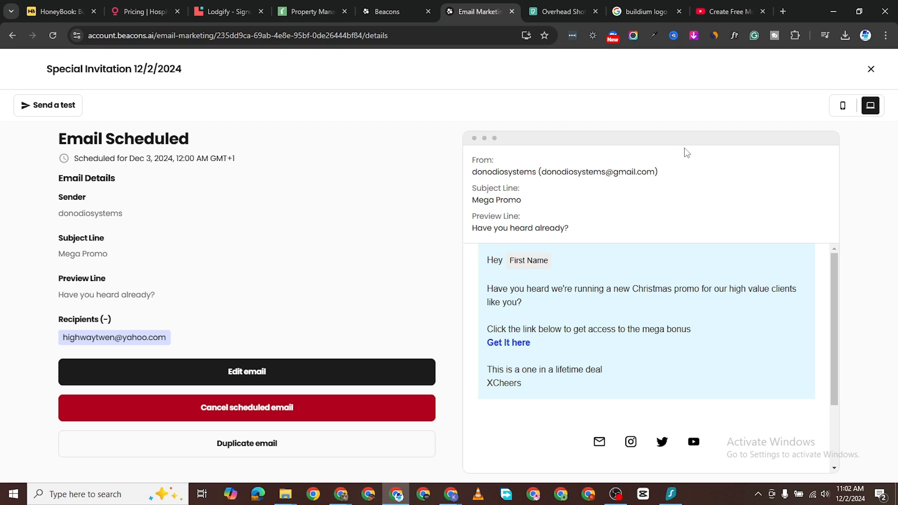
left_click(843, 105)
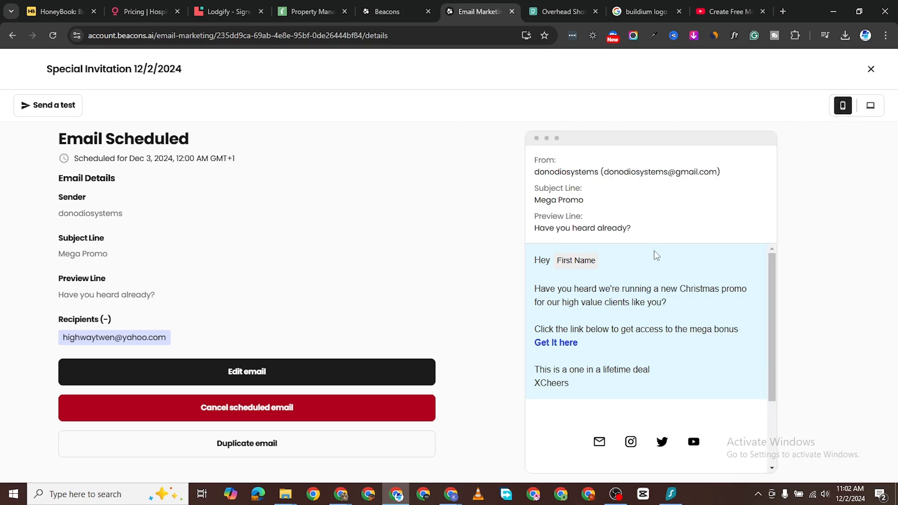
scroll(676, 309, "down", 2)
scroll(678, 318, "up", 2)
left_click(871, 106)
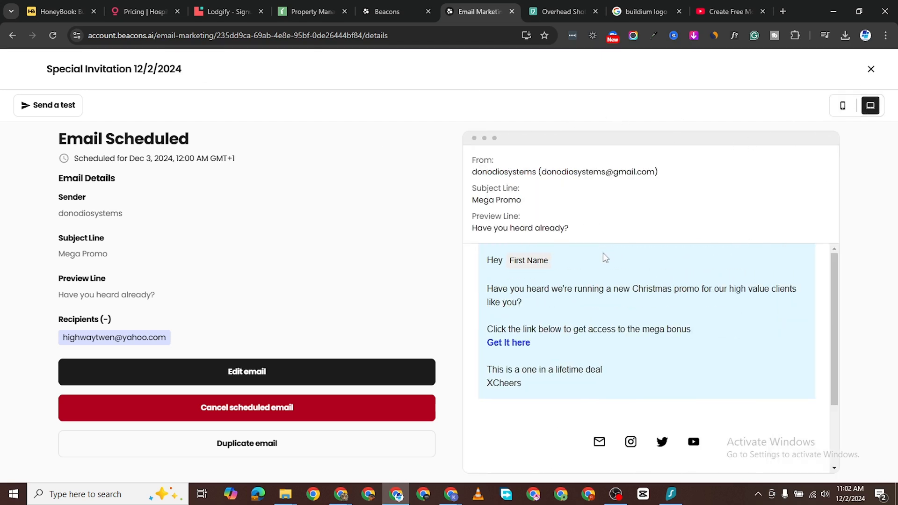
left_click(47, 107)
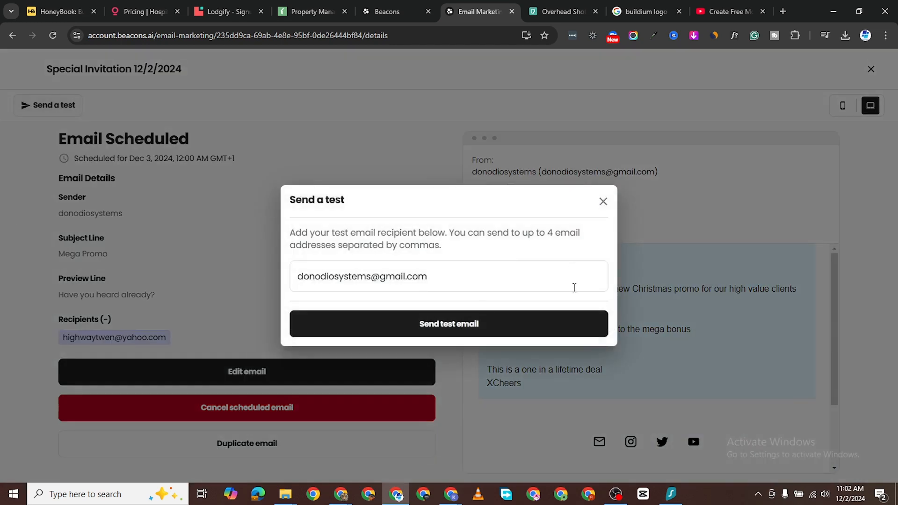
left_click(439, 323)
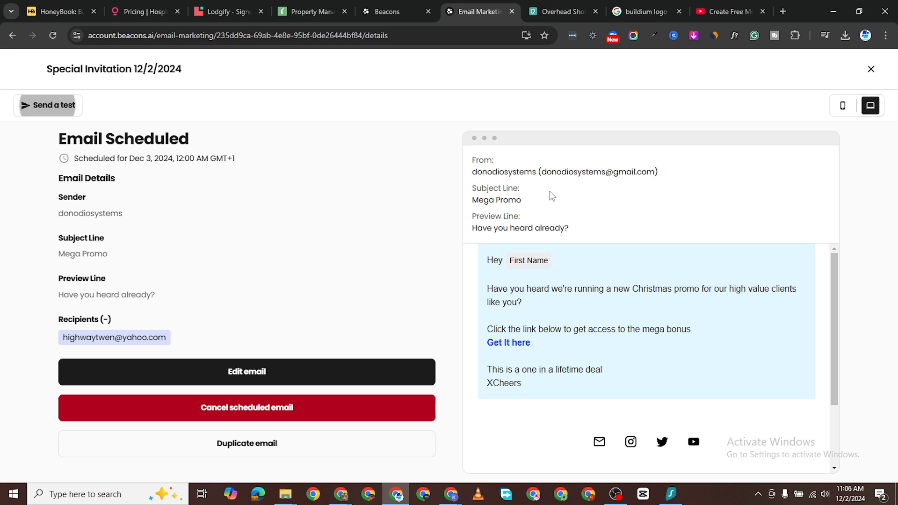
Step: Close the email details, go to Link in Bio & Website, and open the public page in a new tab
left_click(871, 70)
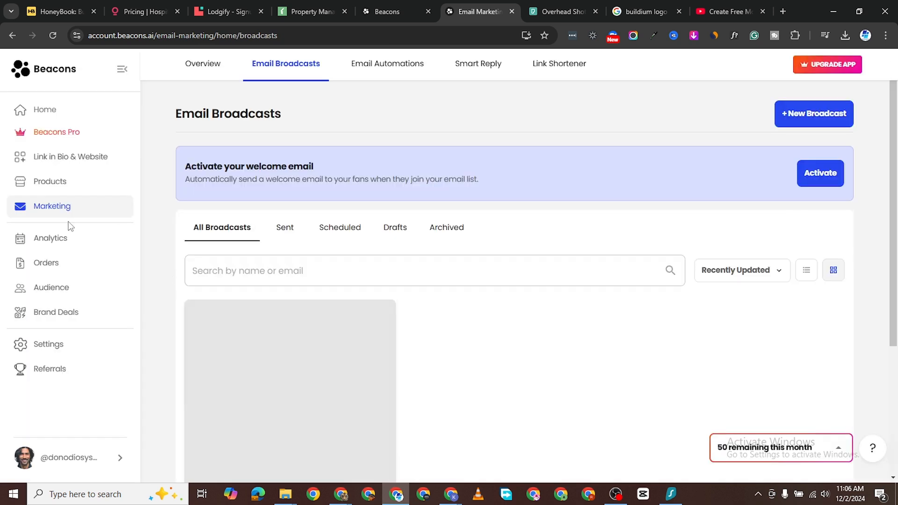
left_click(56, 159)
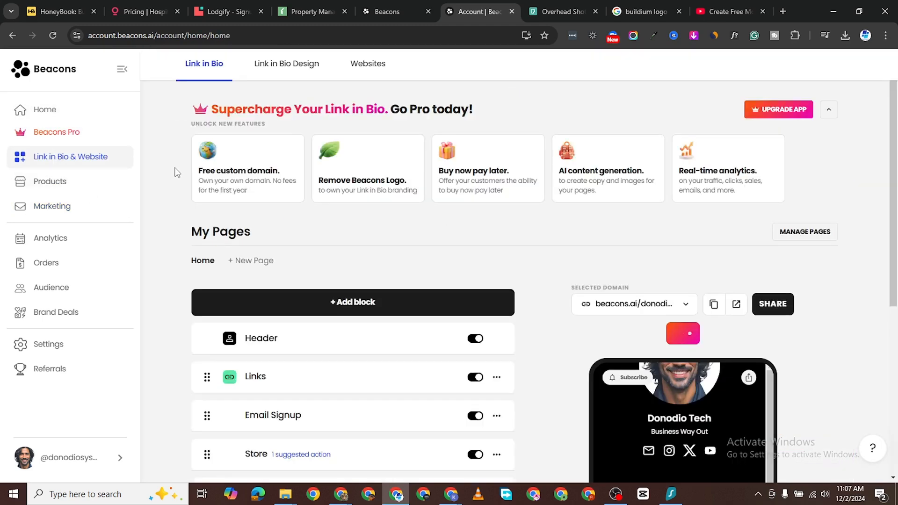
scroll(471, 292, "down", 2)
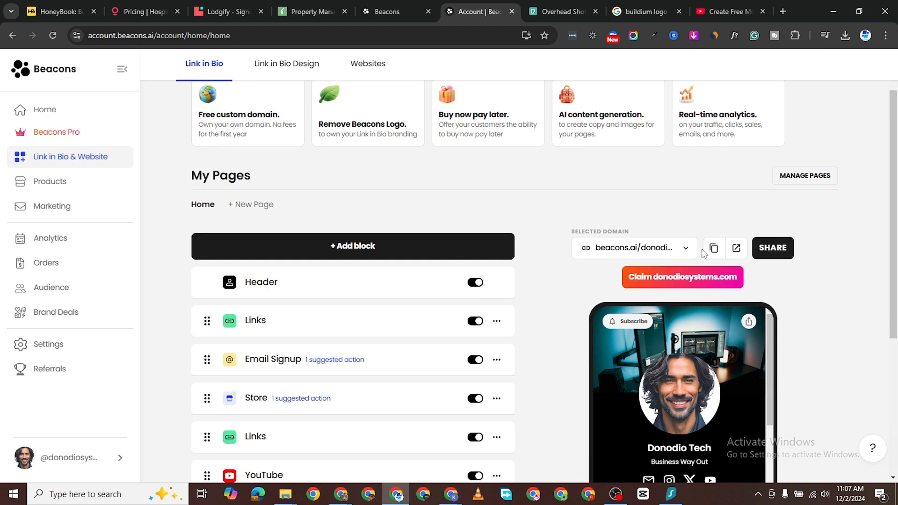
left_click(738, 249)
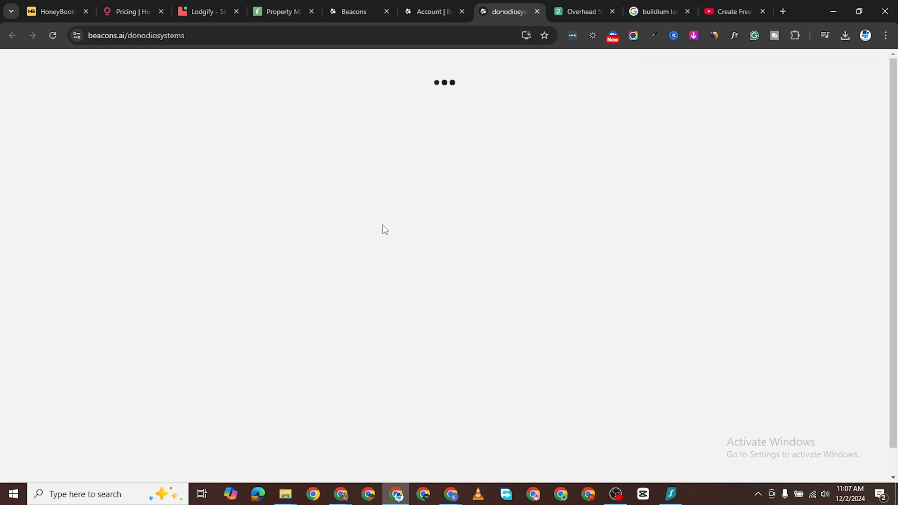
Step: Scroll through the public Link-in-Bio page, then copy its link from the dashboard
scroll(457, 263, "down", 15)
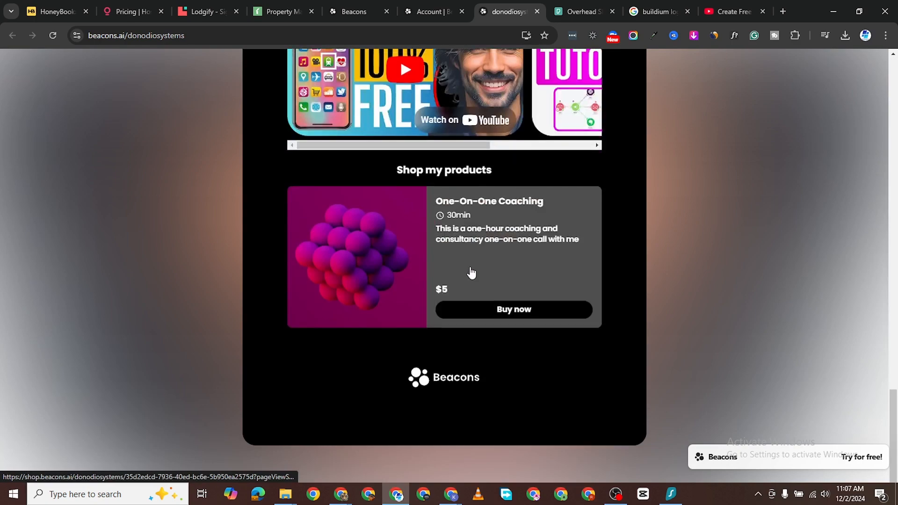
scroll(468, 265, "up", 20)
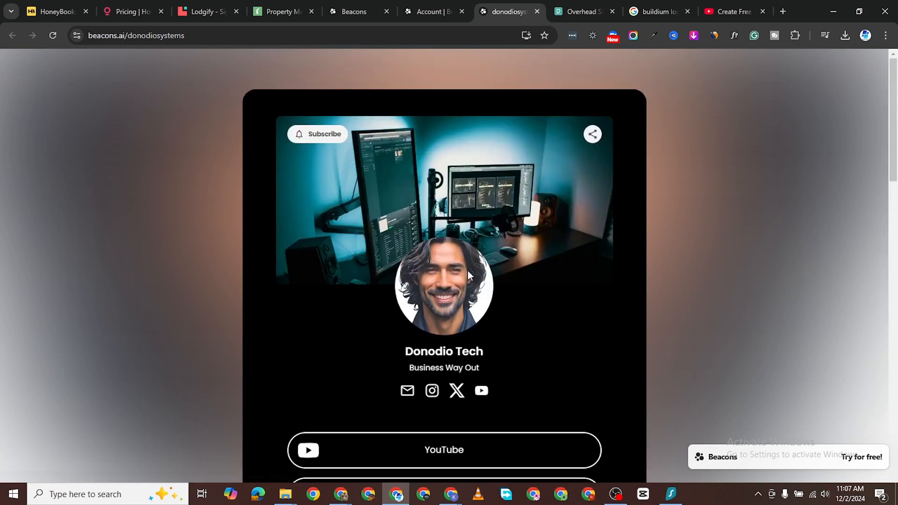
scroll(473, 246, "down", 4)
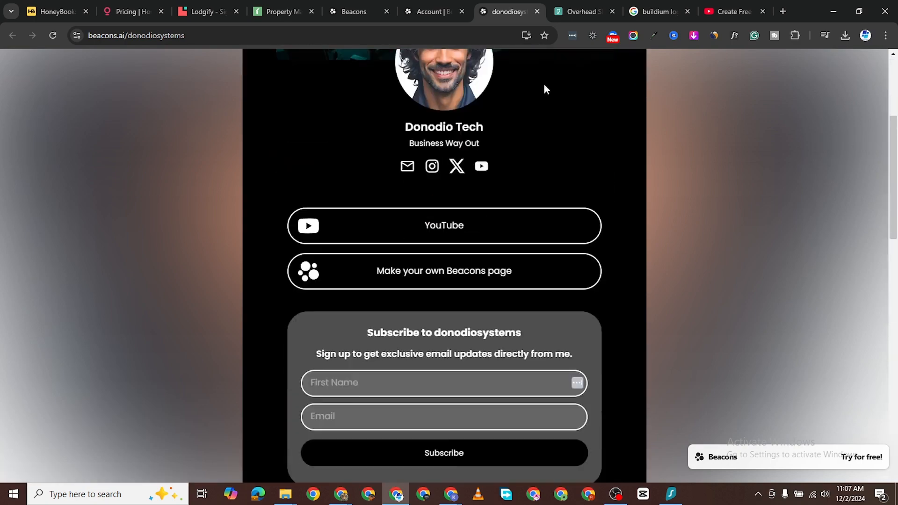
left_click(423, 19)
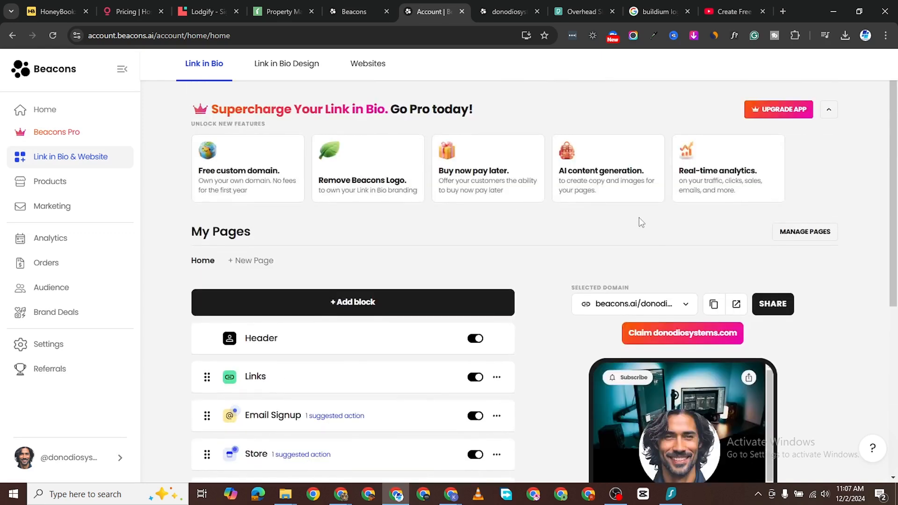
left_click(707, 305)
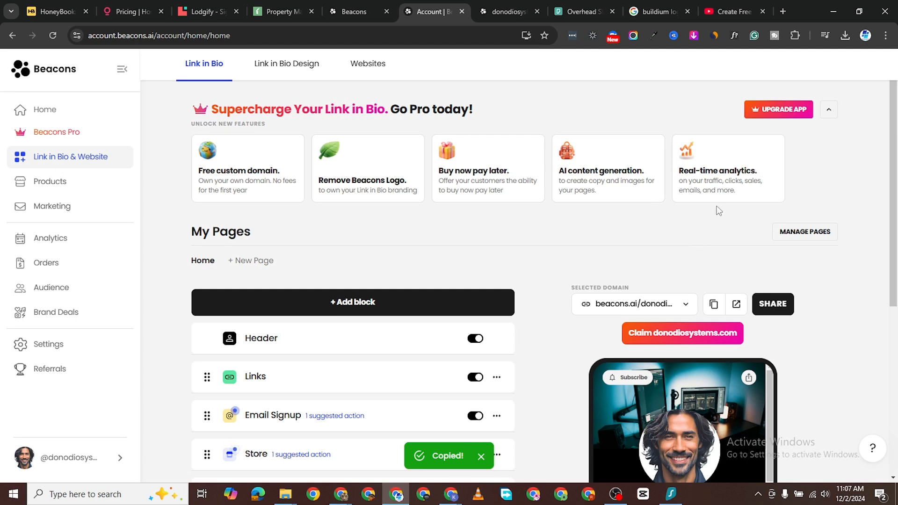
Step: Check the public page's sharing options, then return to the Link in Bio dashboard
left_click(505, 12)
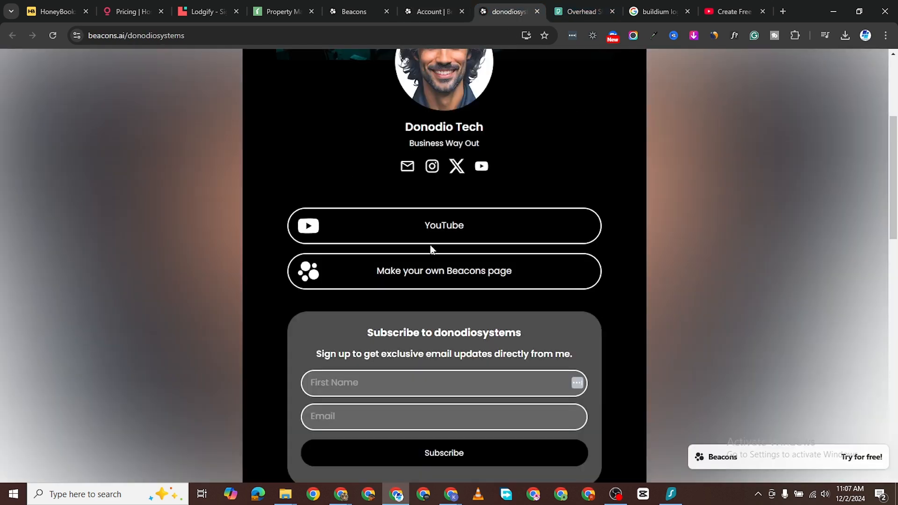
scroll(431, 249, "up", 5)
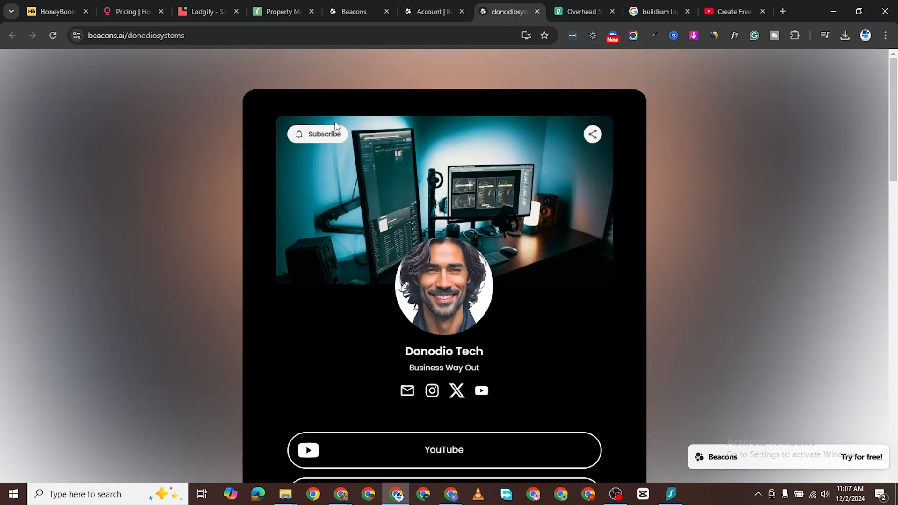
left_click(590, 135)
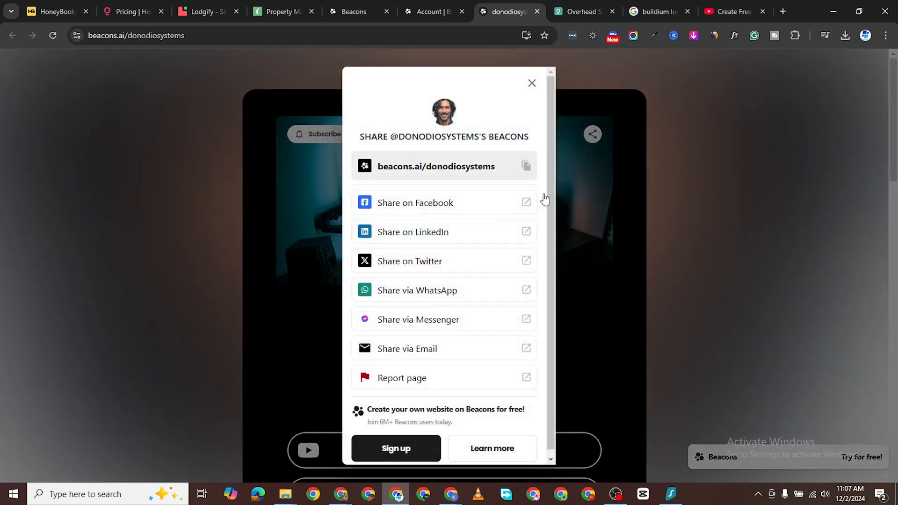
scroll(457, 291, "down", 1)
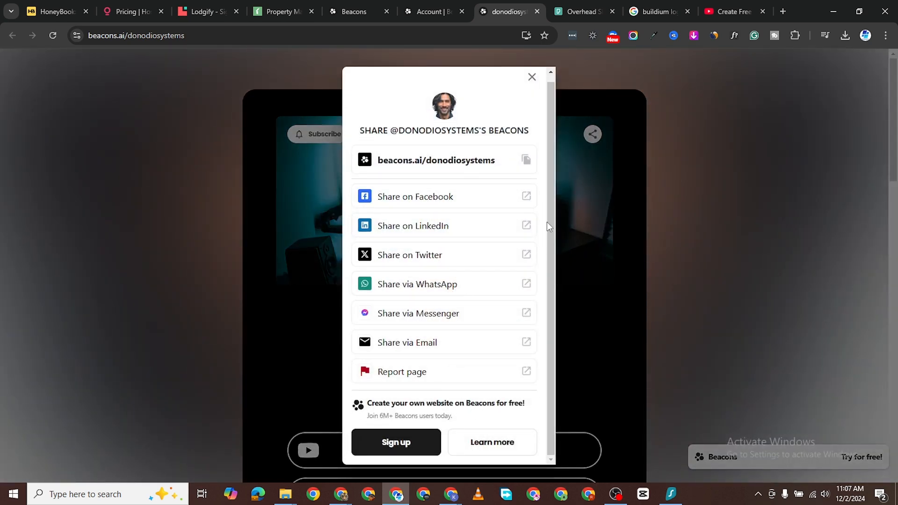
left_click(533, 77)
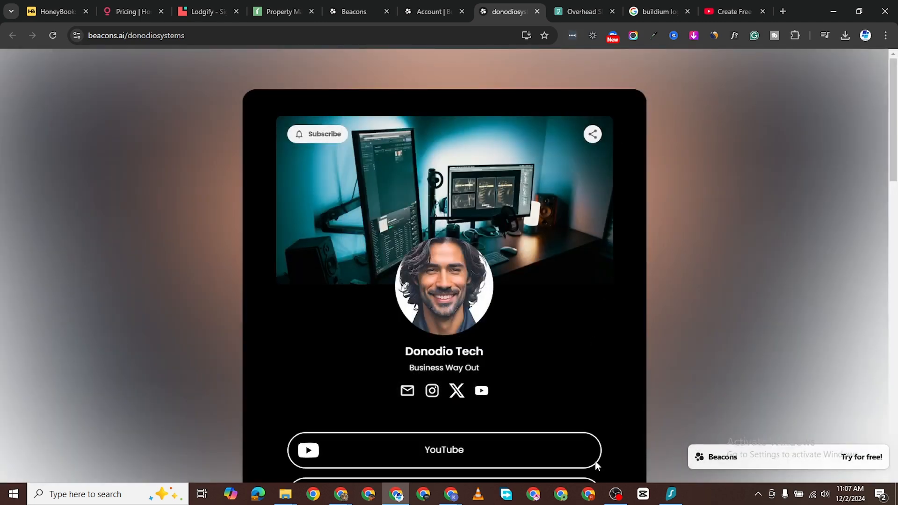
left_click(463, 18)
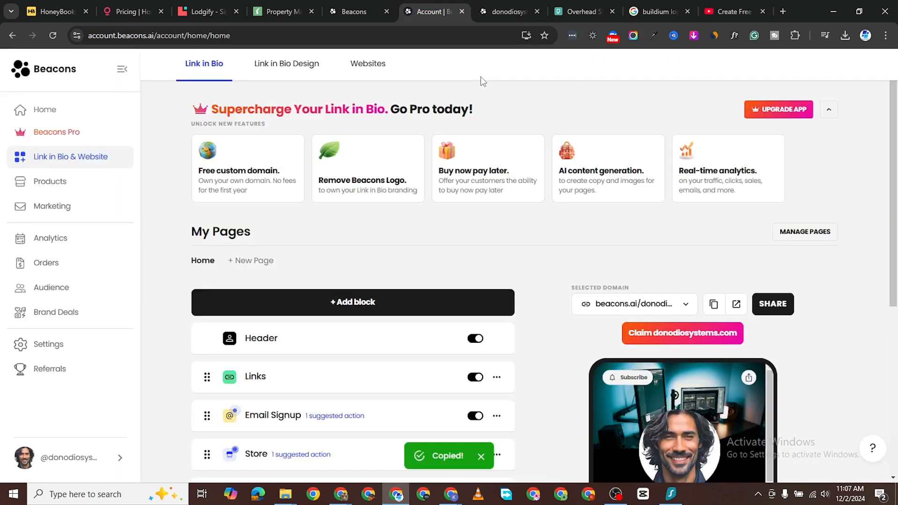